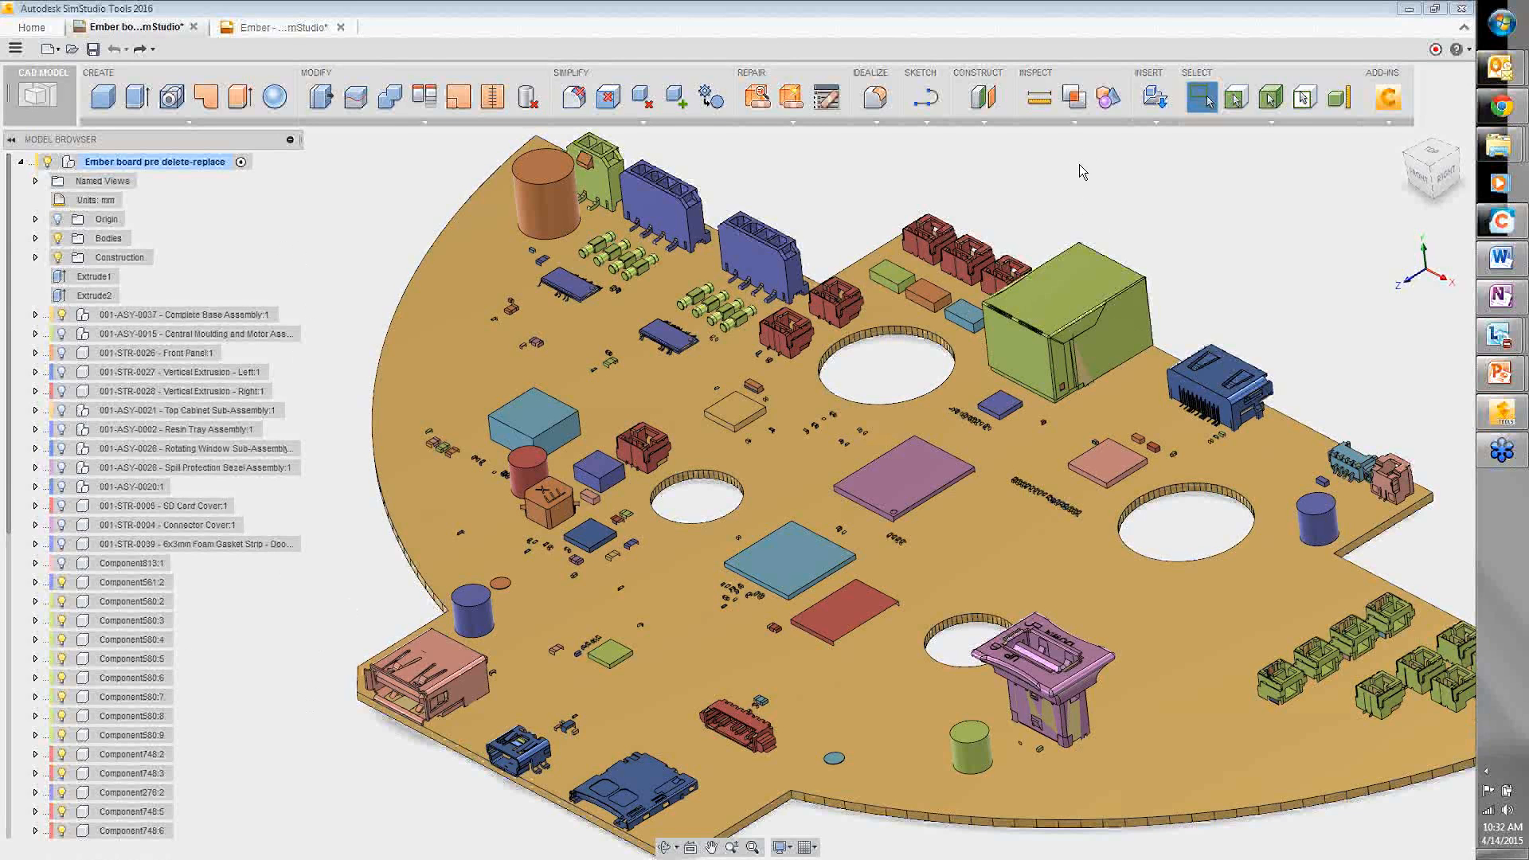
{"action": "left_click", "coordinate": [1107, 97]}
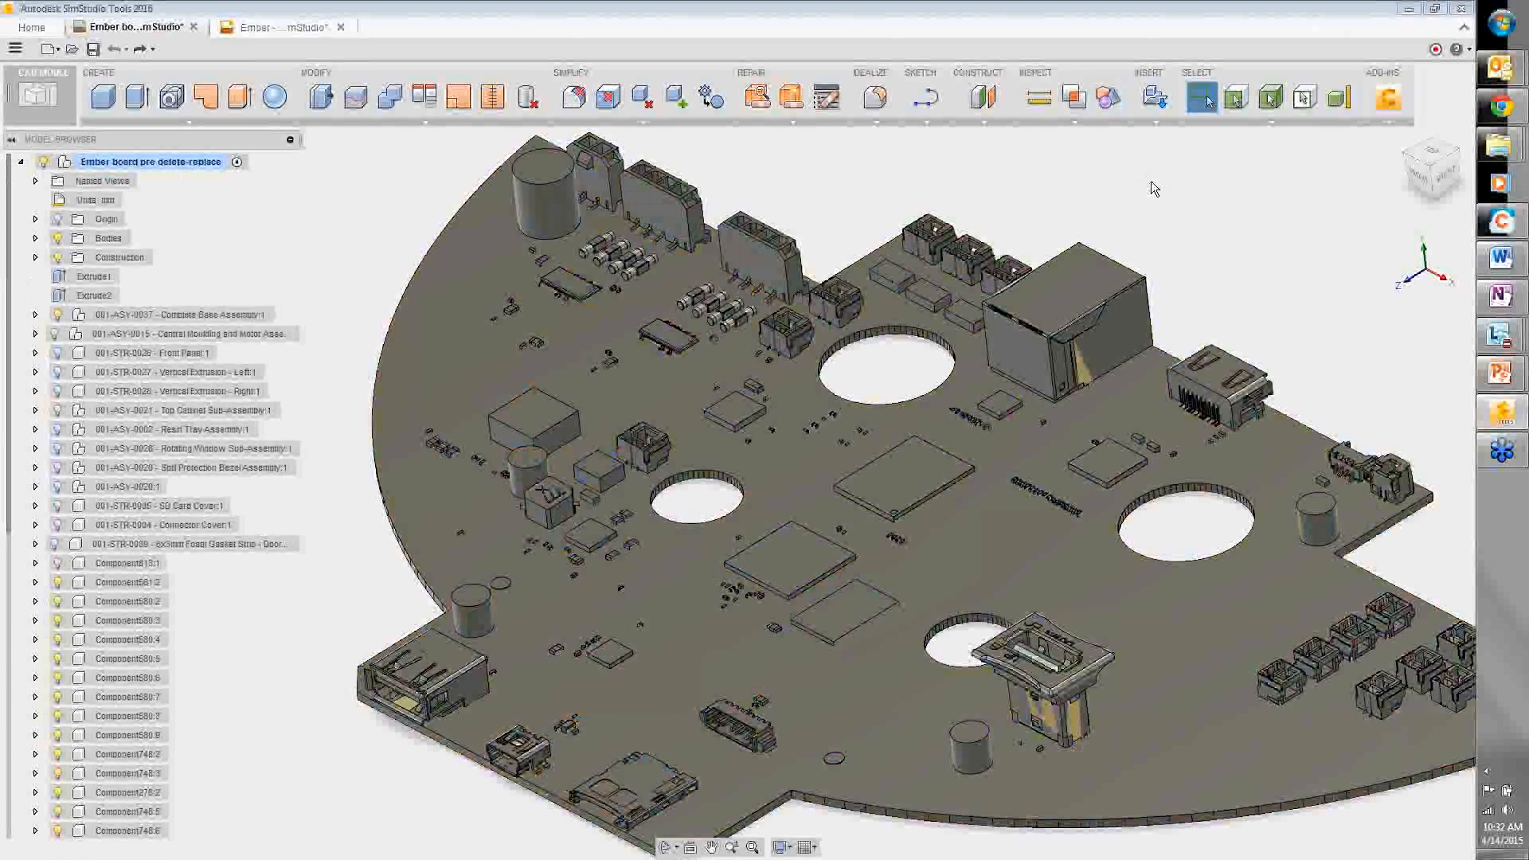
{"action": "left_click", "coordinate": [1112, 102]}
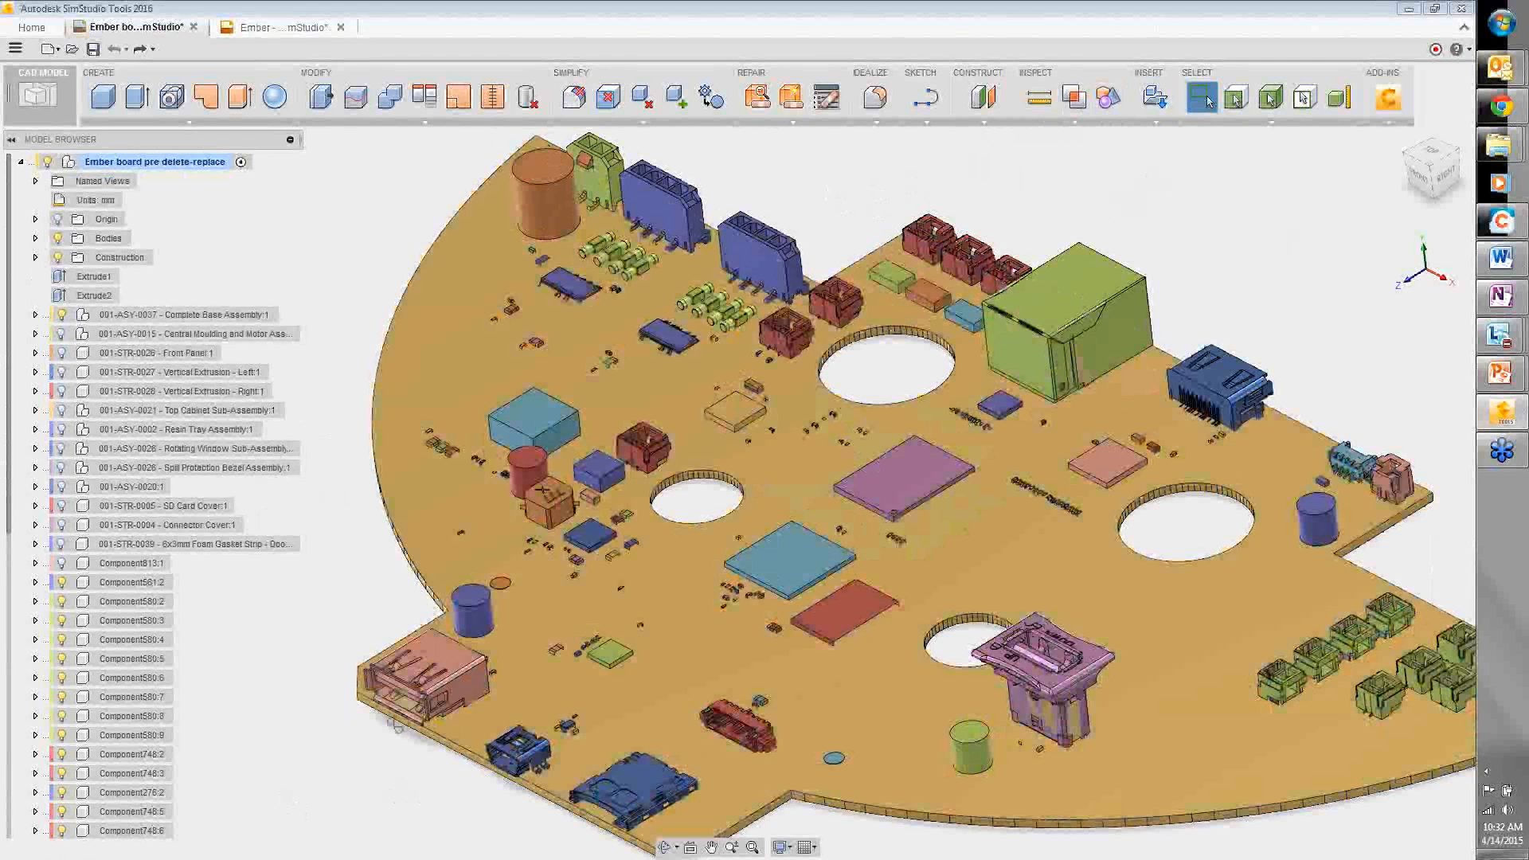
{"action": "middle_click_drag", "start_coordinate": [396, 726], "coordinate": [393, 825], "text": "shift"}
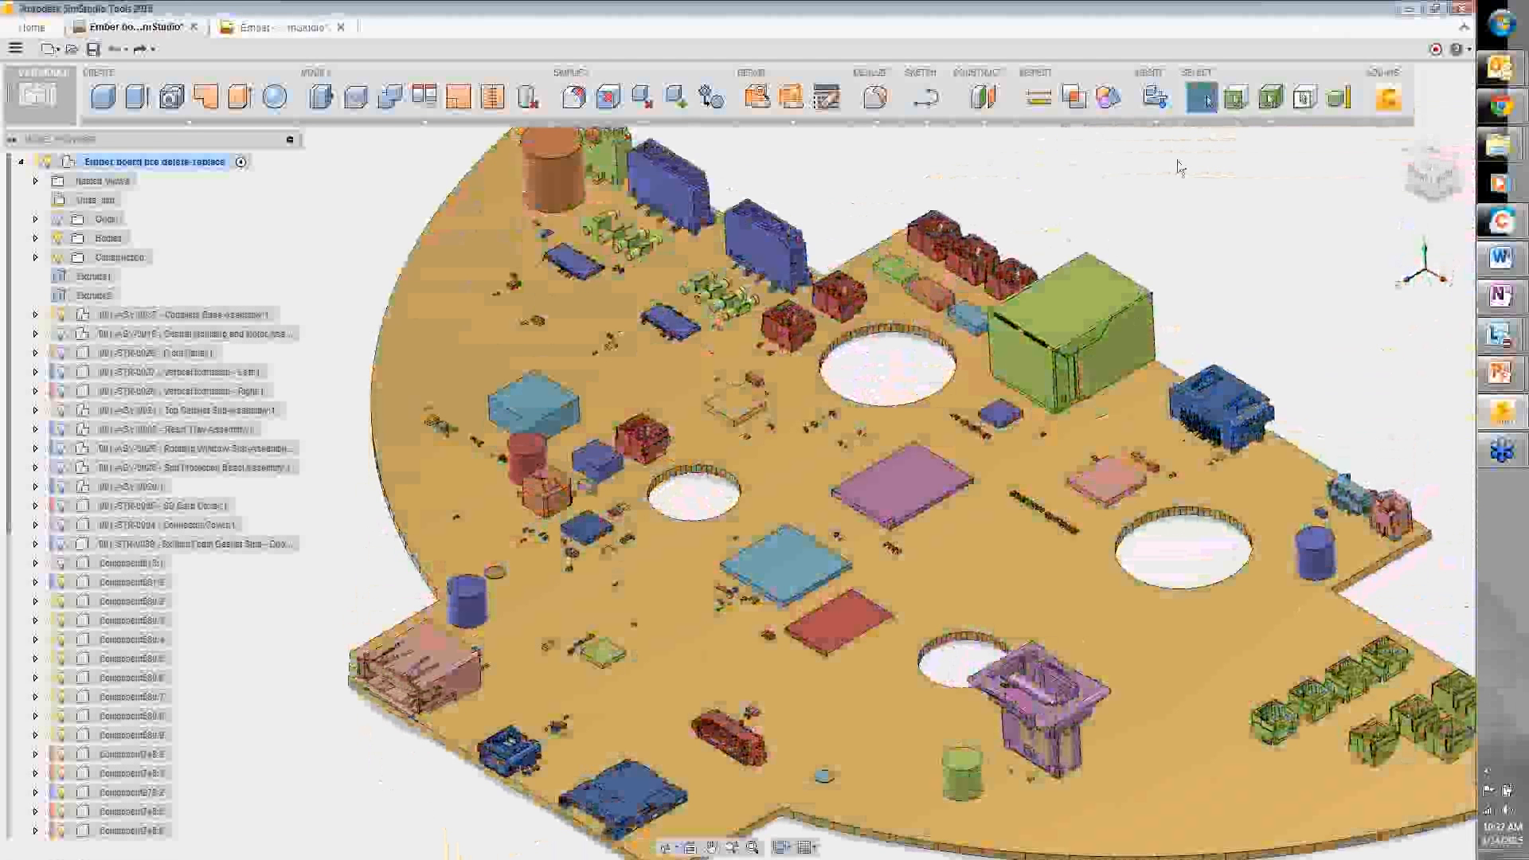
- Select all components up to size 0.5 by size, hiding component colours to see the selection
{"action": "left_click", "coordinate": [1337, 99]}
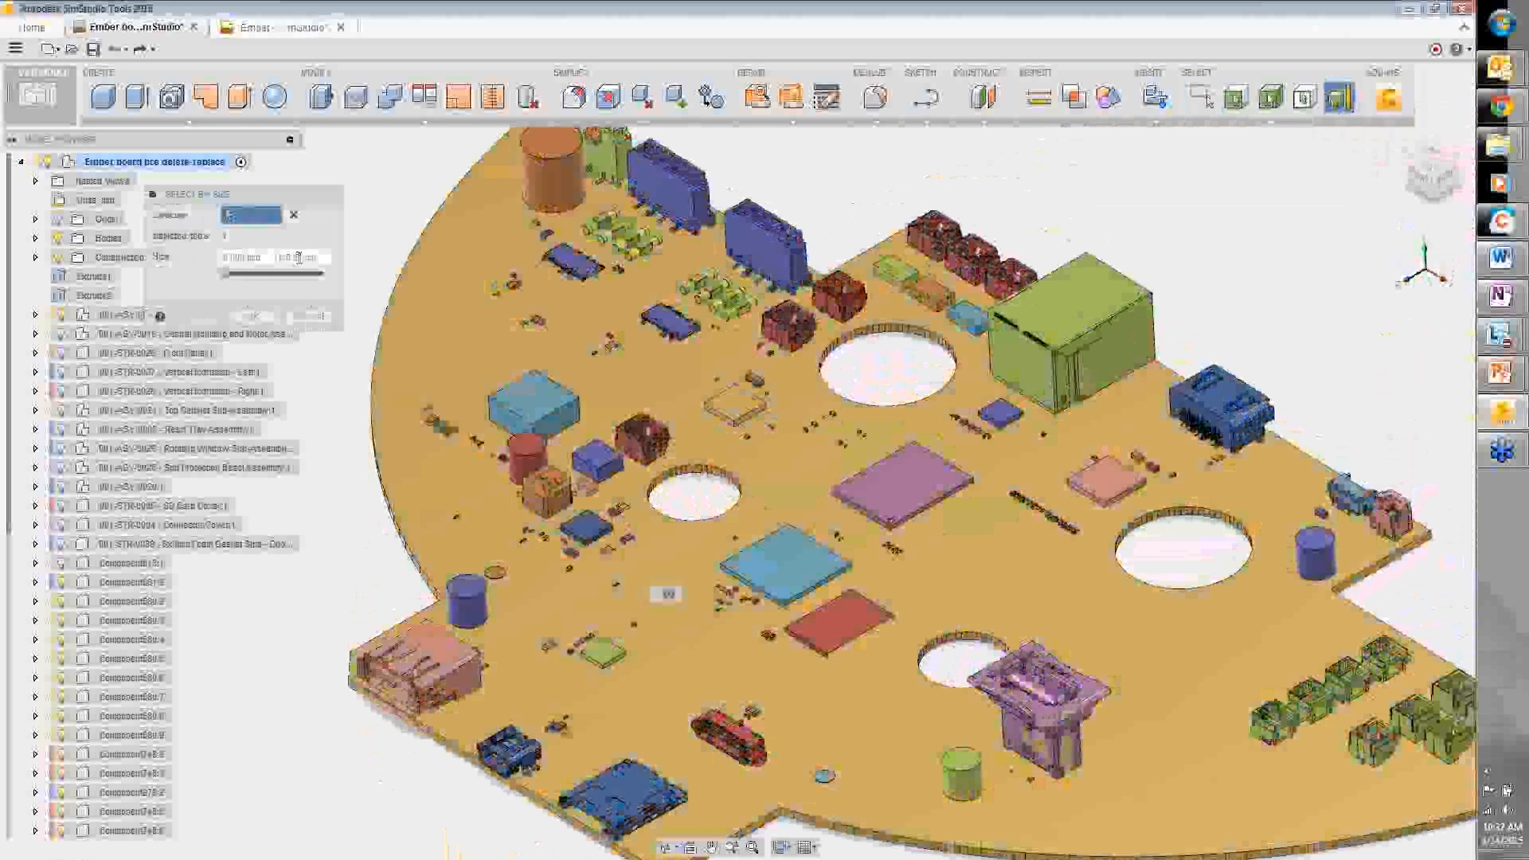
{"action": "double_click", "coordinate": [289, 257]}
{"action": "type", "text": "0"}
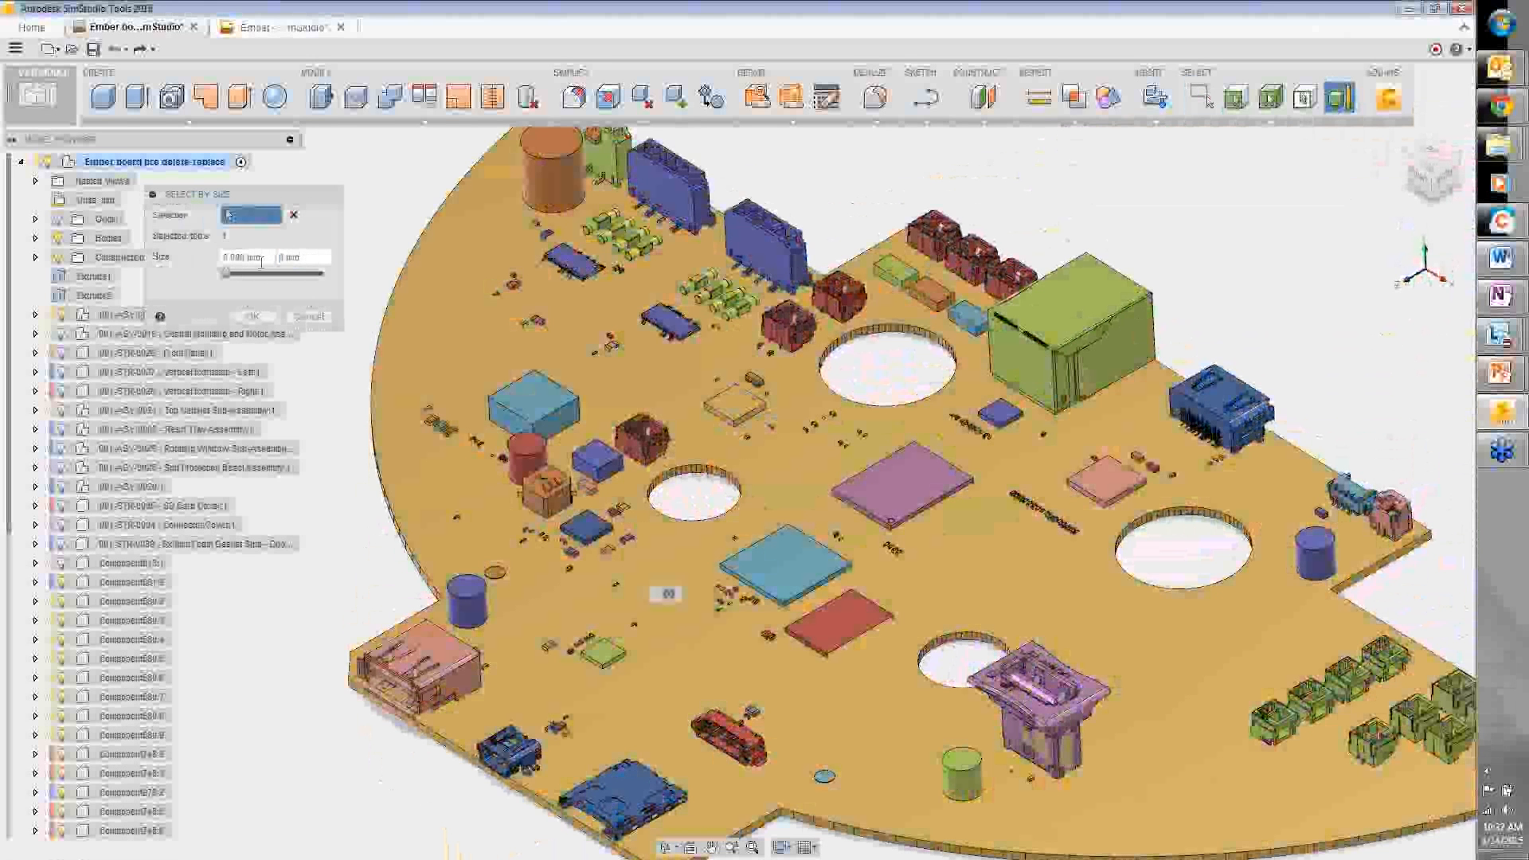
{"action": "type", "text": ".5"}
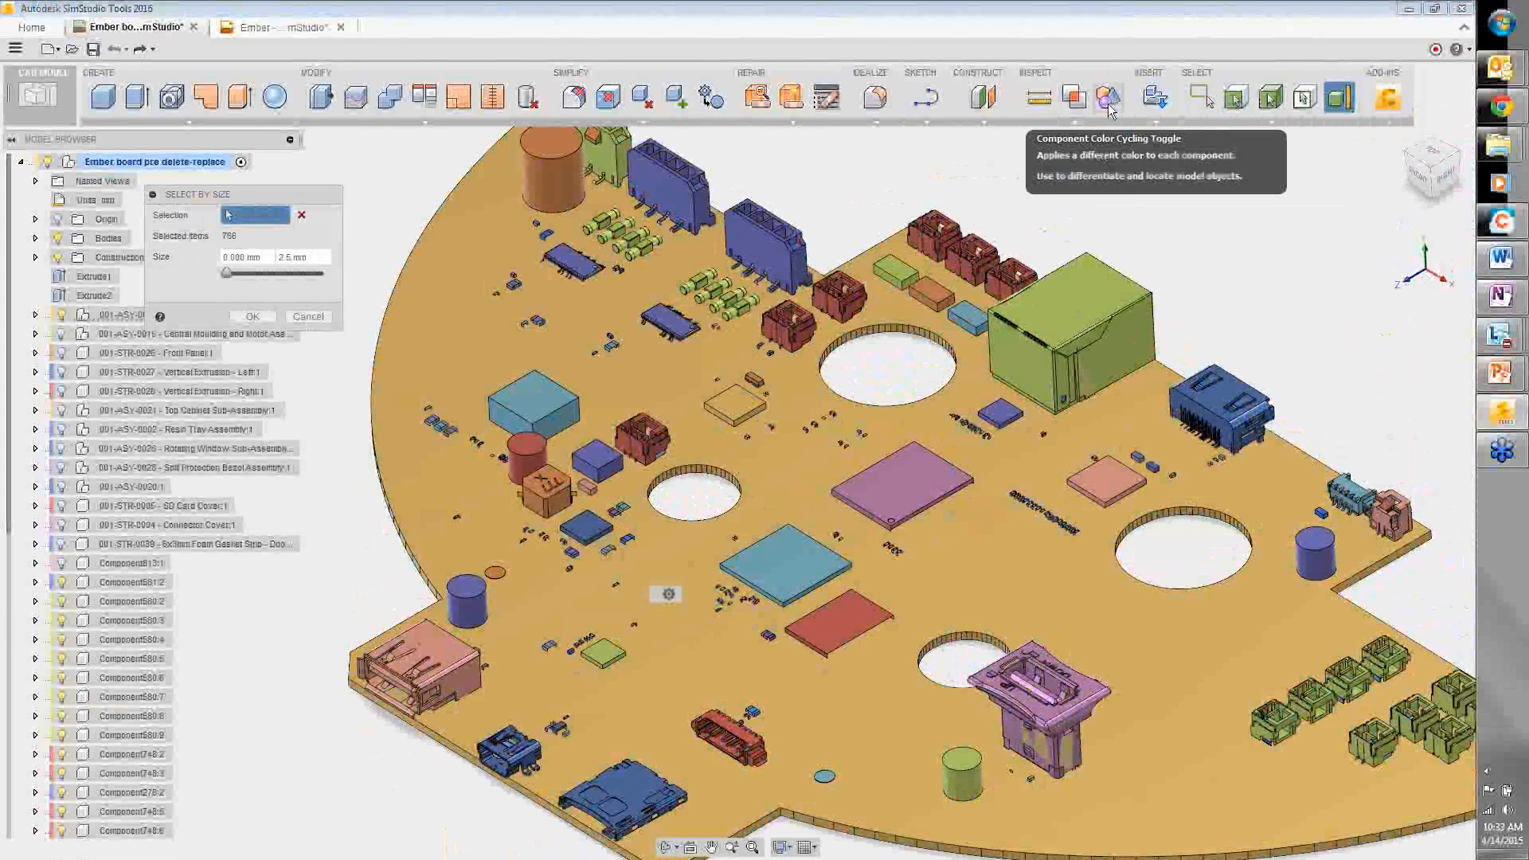
{"action": "left_click", "coordinate": [1109, 105]}
{"action": "left_click", "coordinate": [1109, 103]}
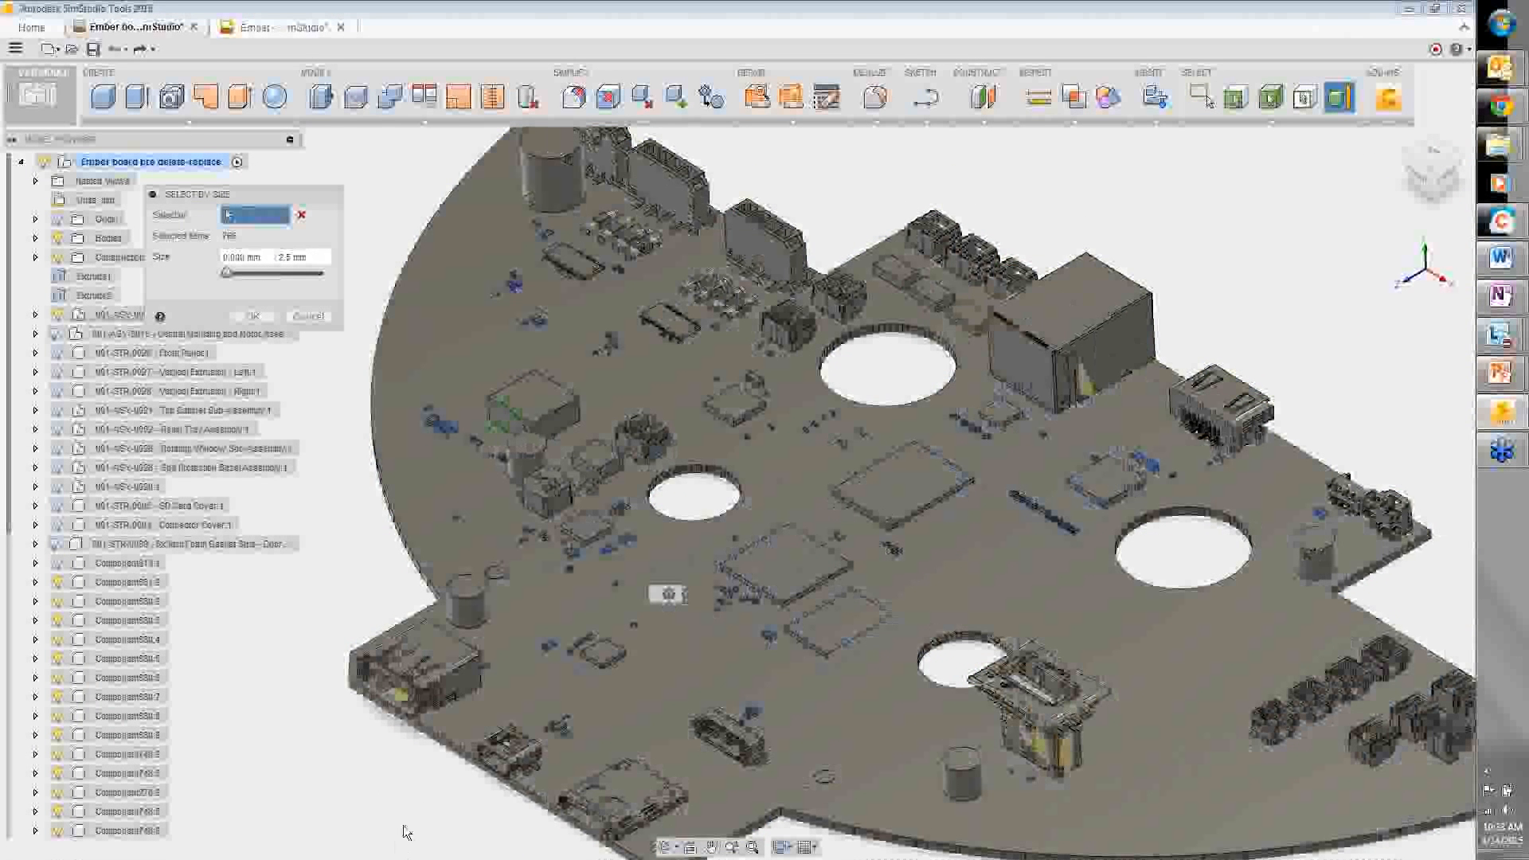
- Delete the selected tiny components and turn component colour cycling back on
{"action": "key", "text": "Delete"}
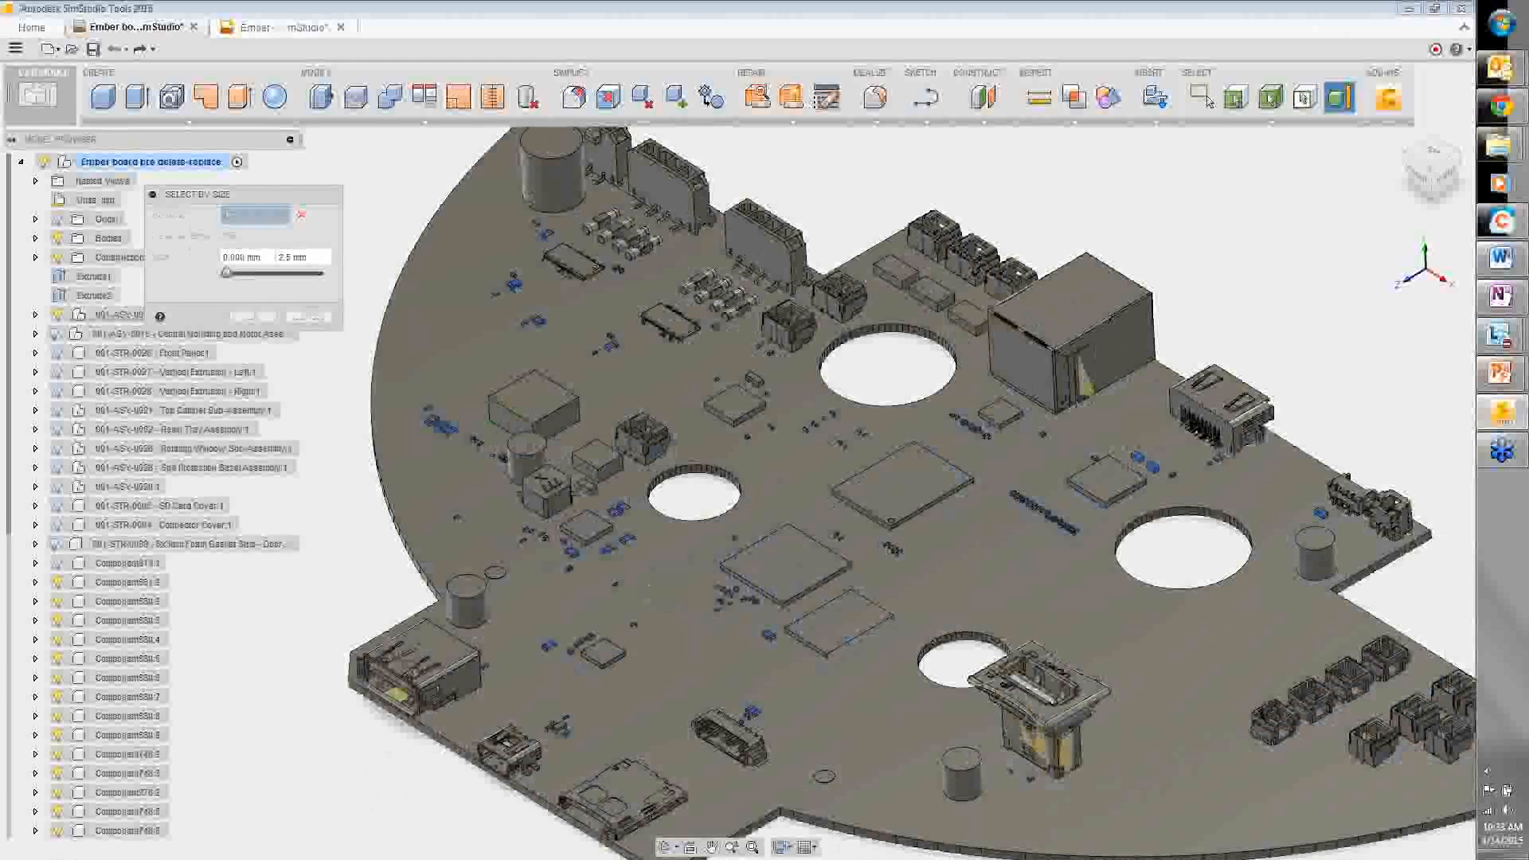
{"action": "middle_click_drag", "start_coordinate": [376, 772], "coordinate": [401, 632], "text": "shift"}
{"action": "left_click", "coordinate": [256, 316]}
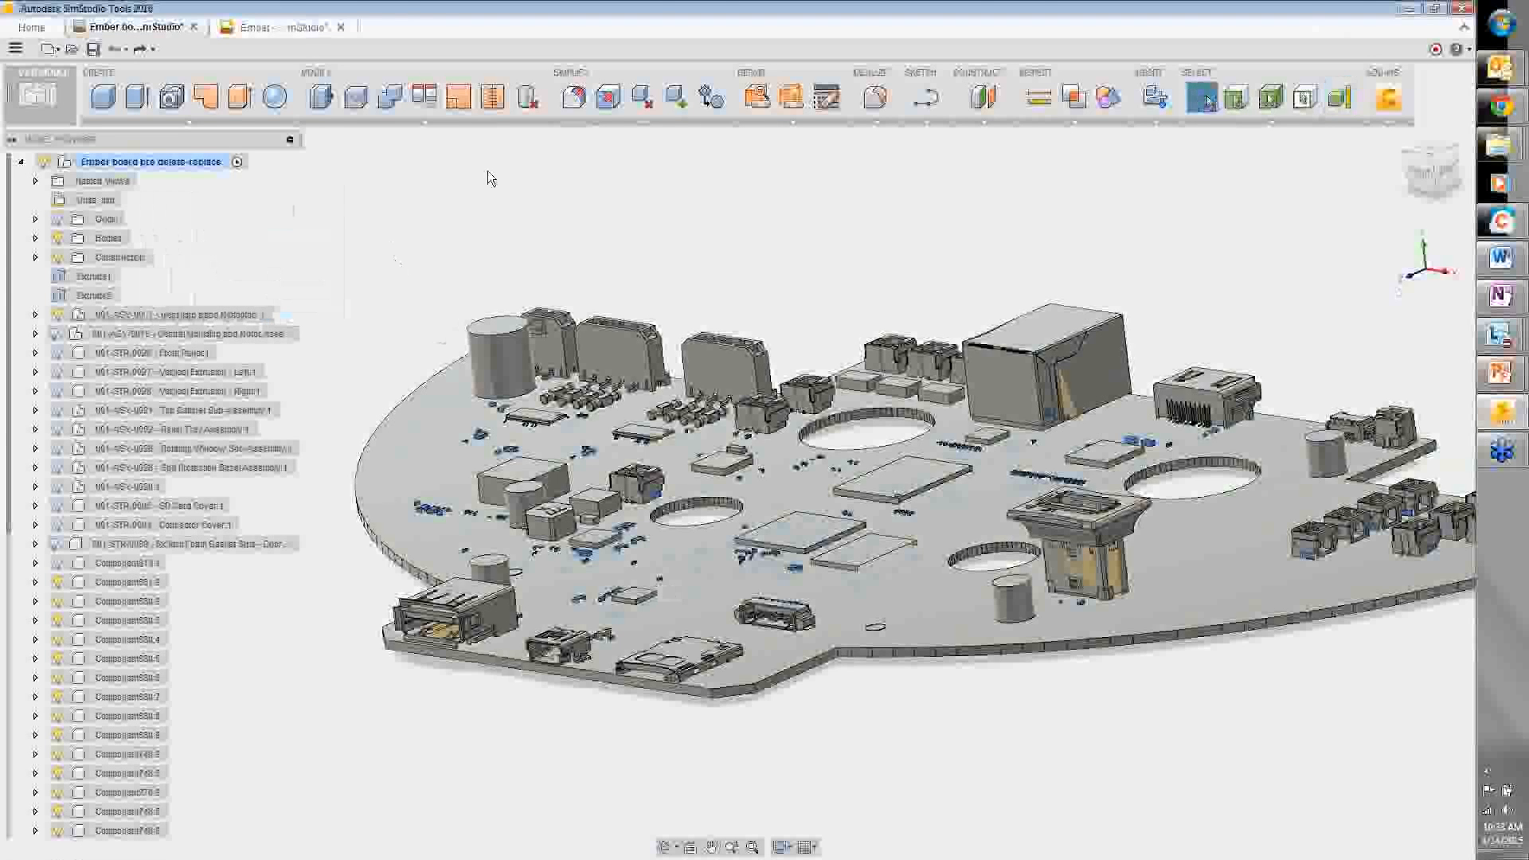
{"action": "left_click", "coordinate": [528, 98]}
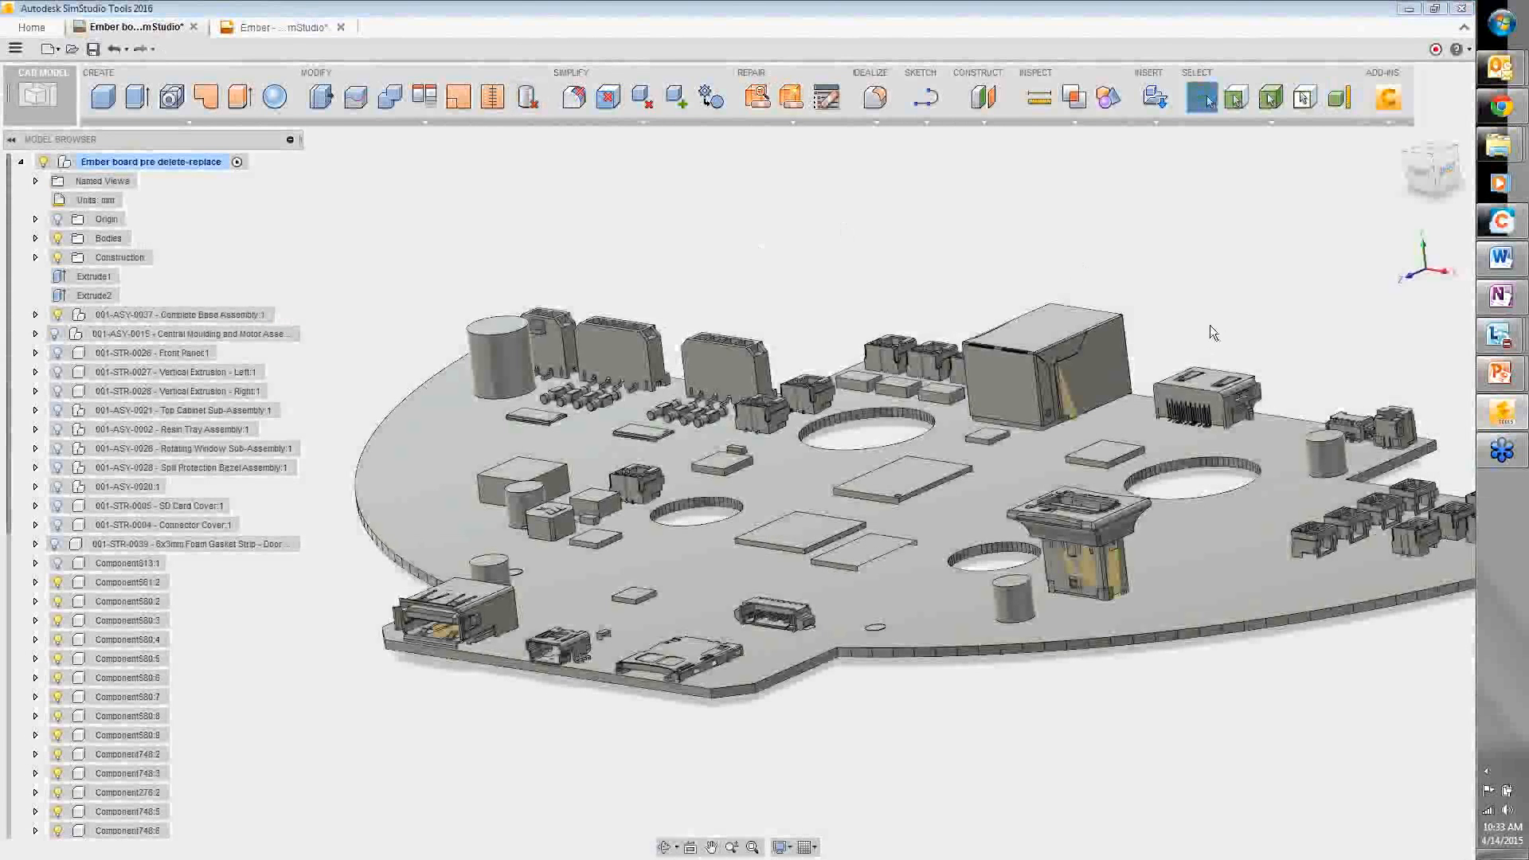
{"action": "middle_click_drag", "start_coordinate": [1210, 325], "coordinate": [1210, 360], "text": "shift"}
{"action": "left_click", "coordinate": [1106, 110]}
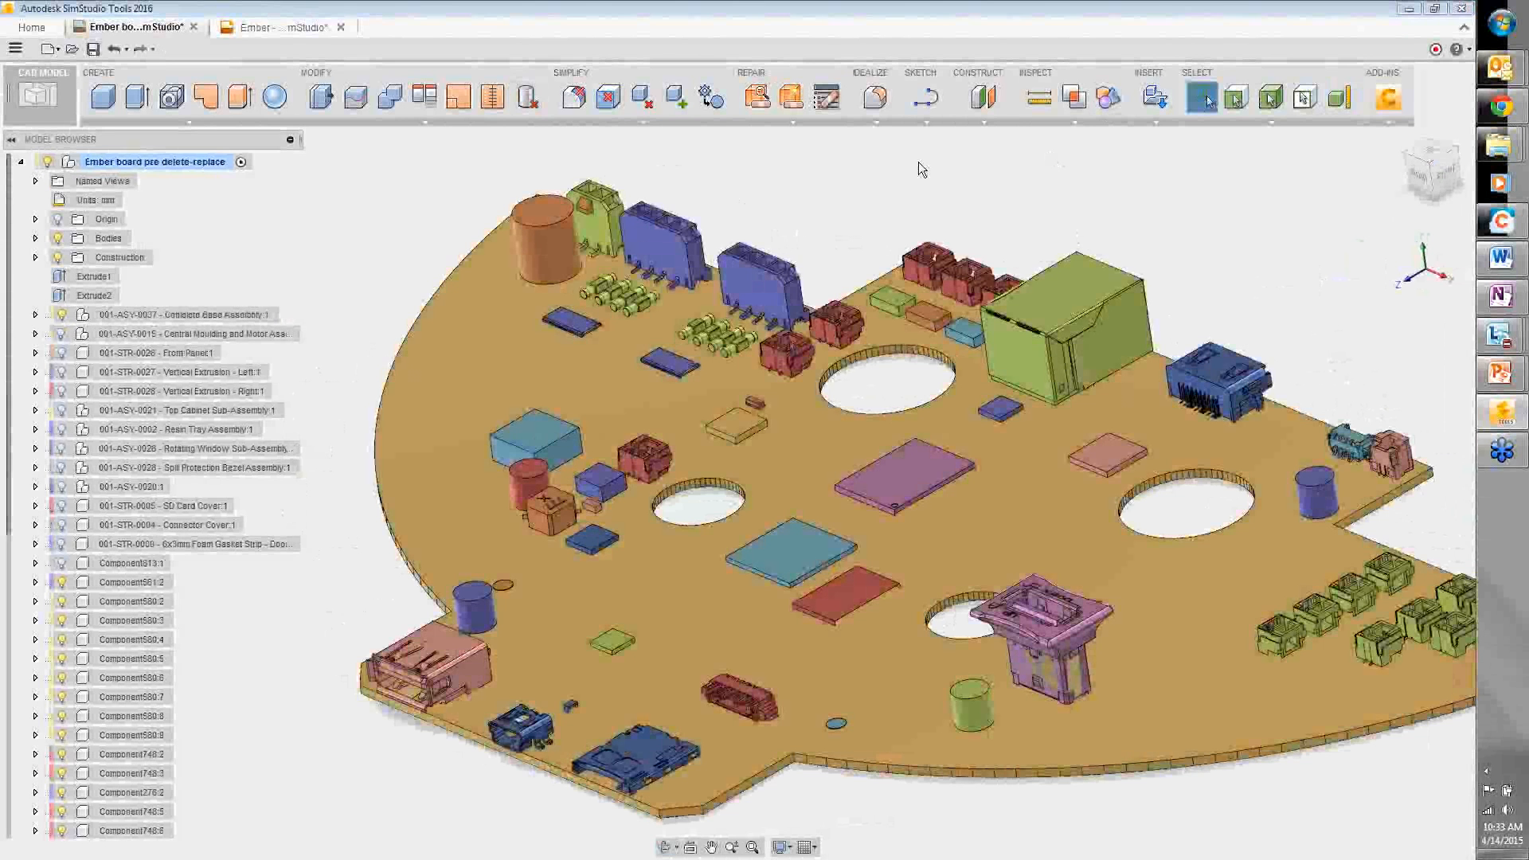
- Replace the green cylindrical resistors, including all occurrences, with box primitives
{"action": "left_click", "coordinate": [711, 96]}
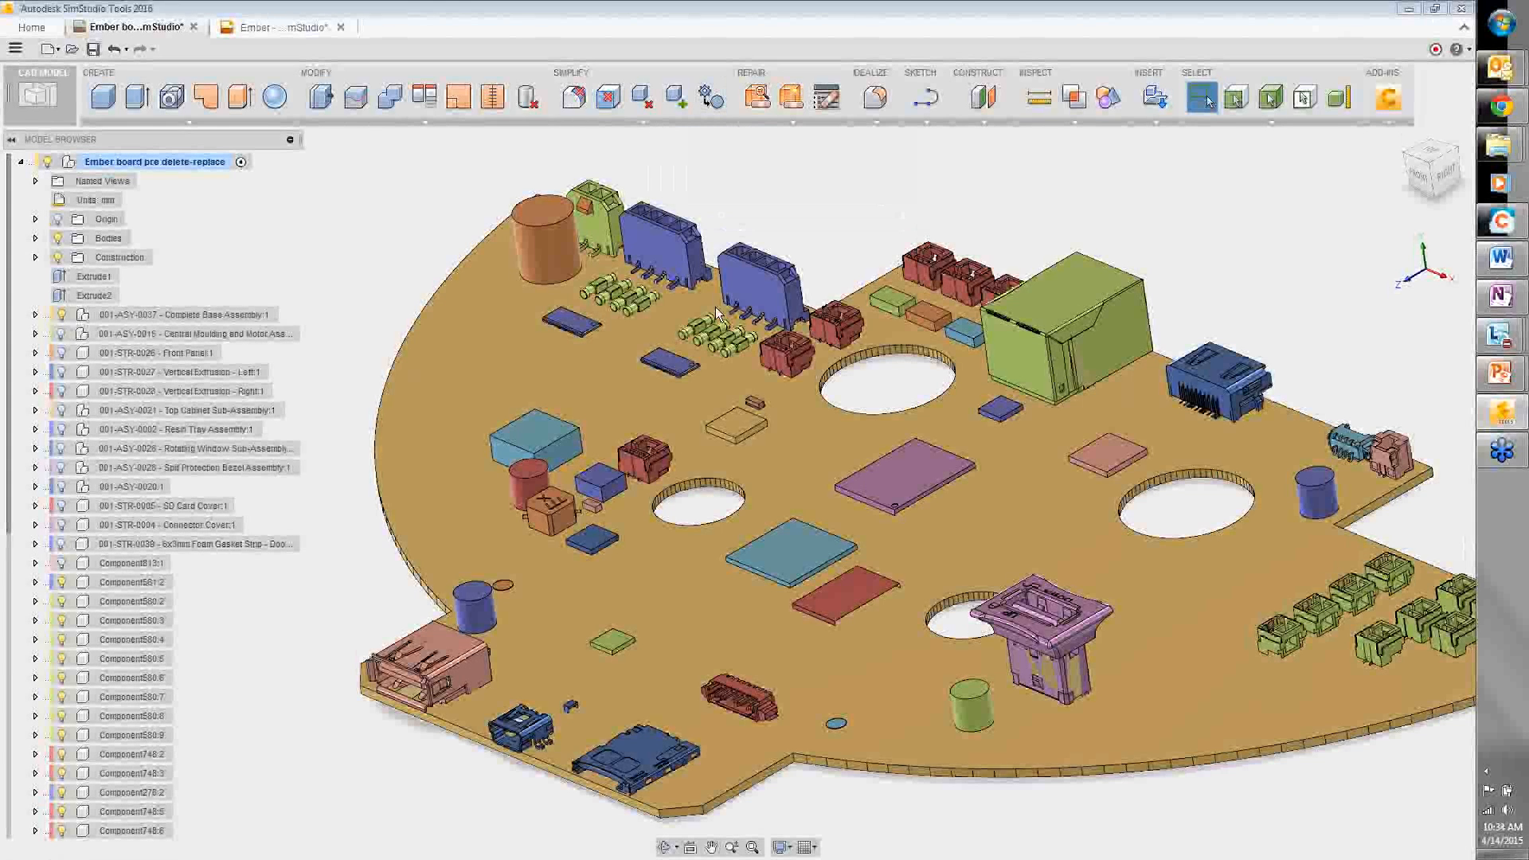
{"action": "scroll", "coordinate": [722, 373], "scroll_direction": "up", "scroll_amount": 4}
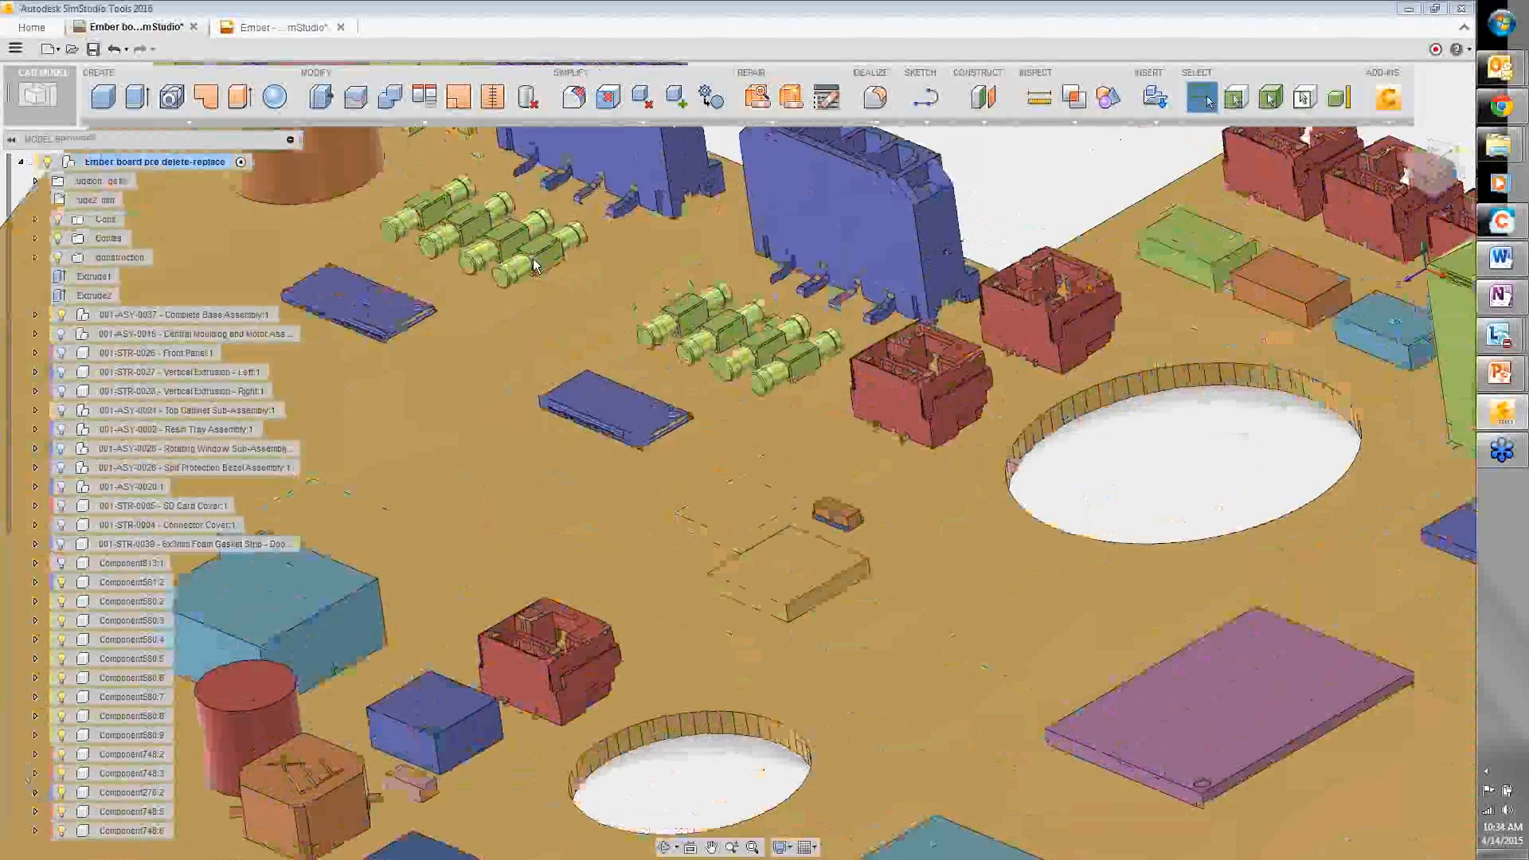
{"action": "scroll", "coordinate": [534, 267], "scroll_direction": "up", "scroll_amount": 5}
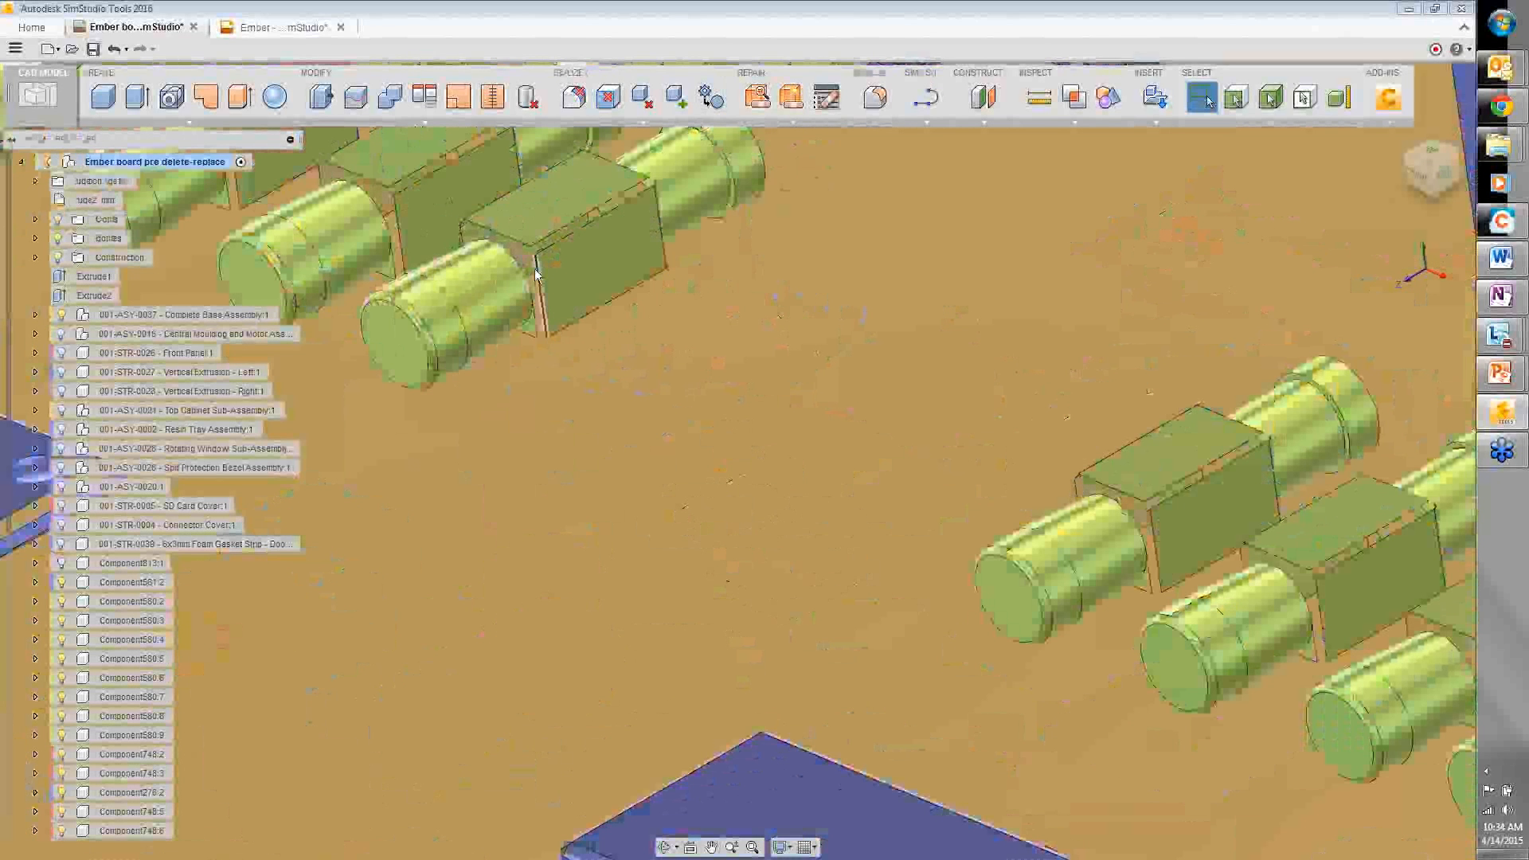
{"action": "scroll", "coordinate": [535, 274], "scroll_direction": "down", "scroll_amount": 5}
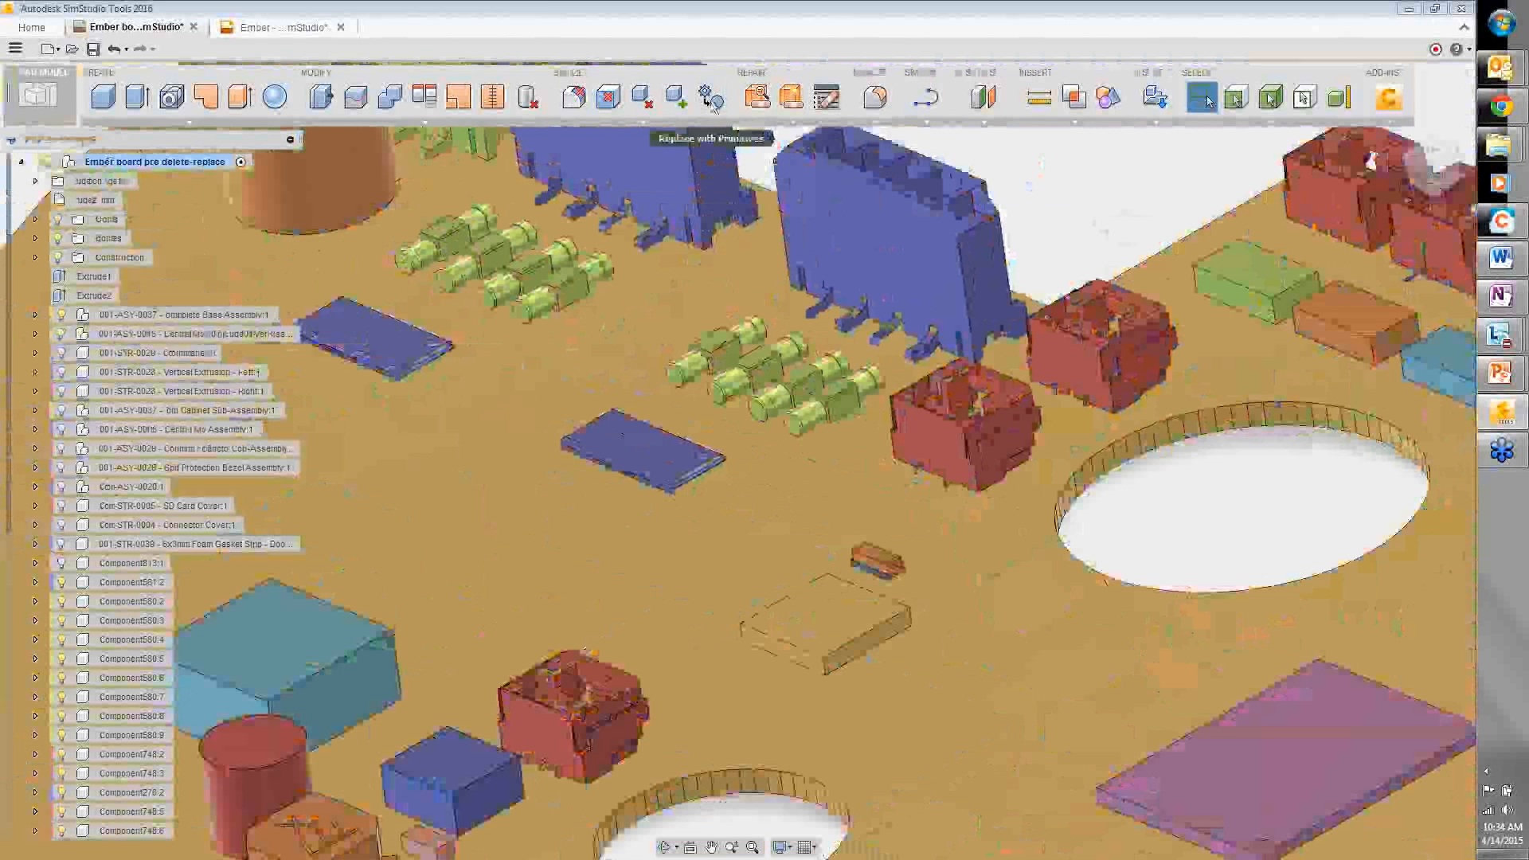
{"action": "left_click", "coordinate": [711, 97]}
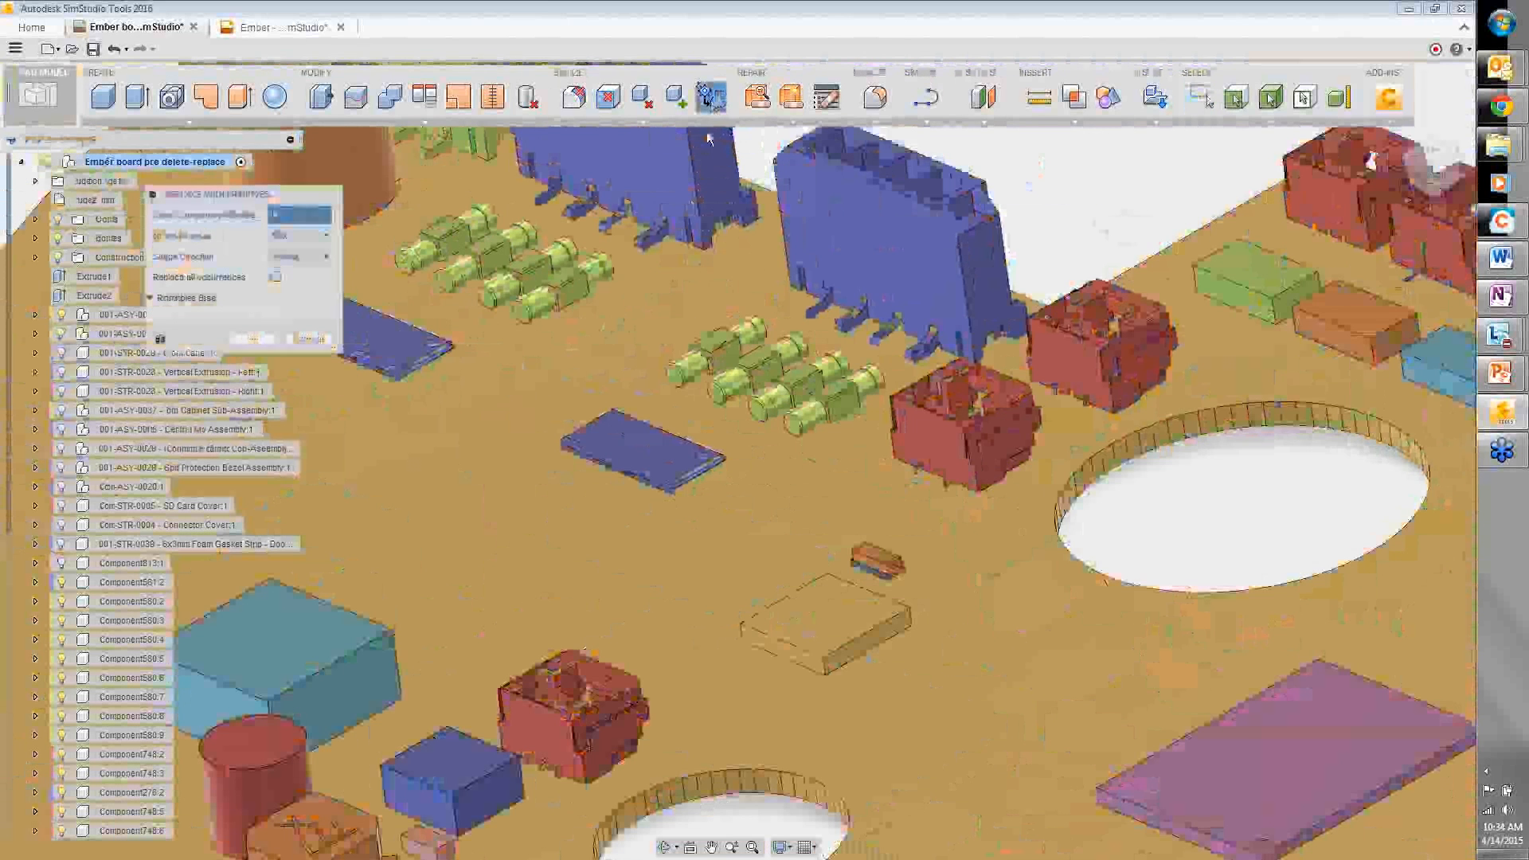
{"action": "left_click", "coordinate": [567, 292]}
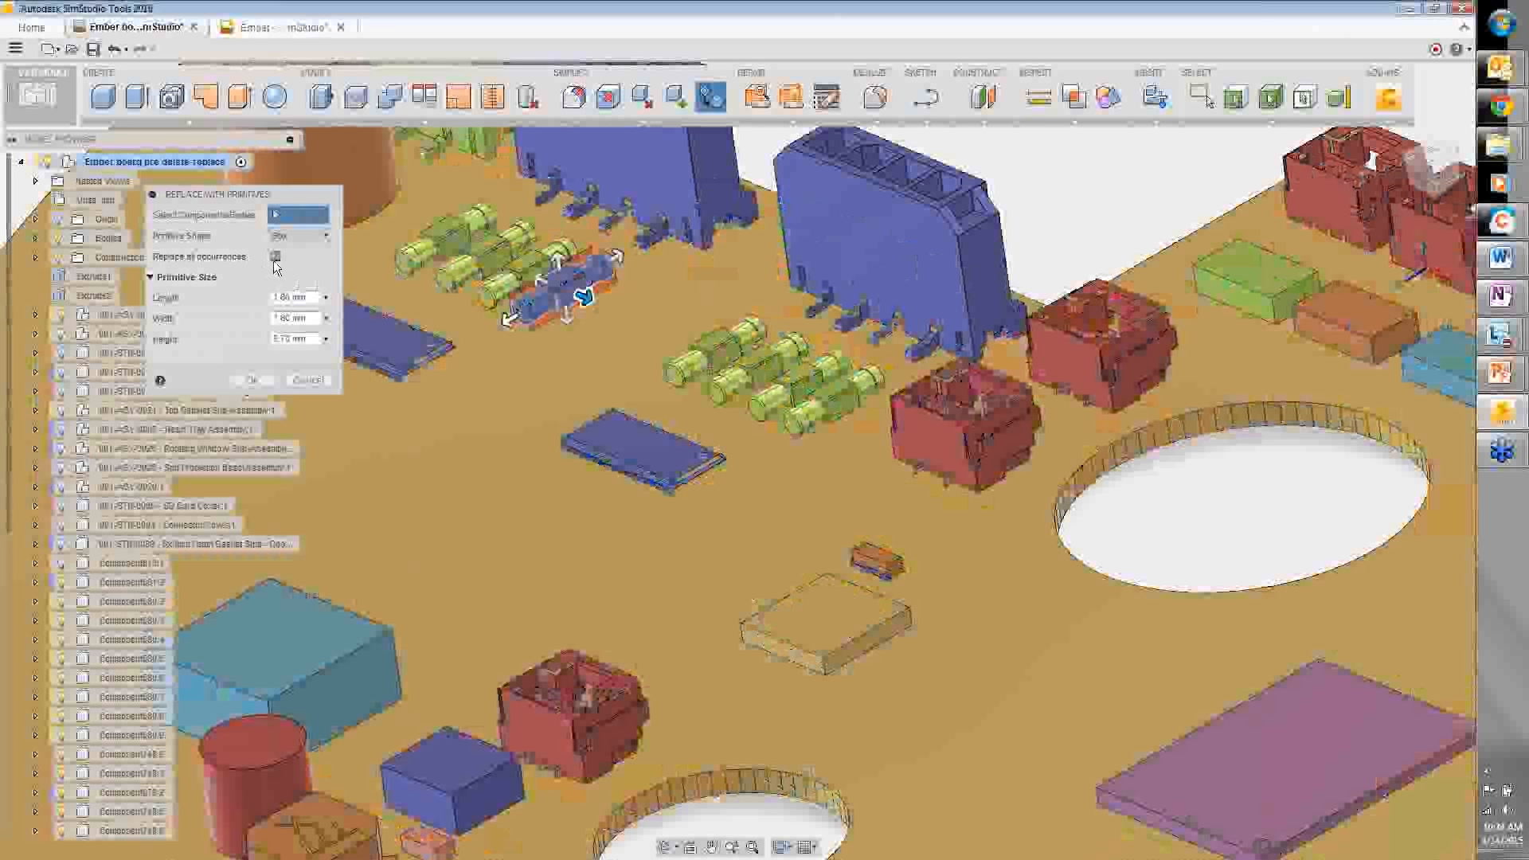
{"action": "left_click", "coordinate": [274, 256]}
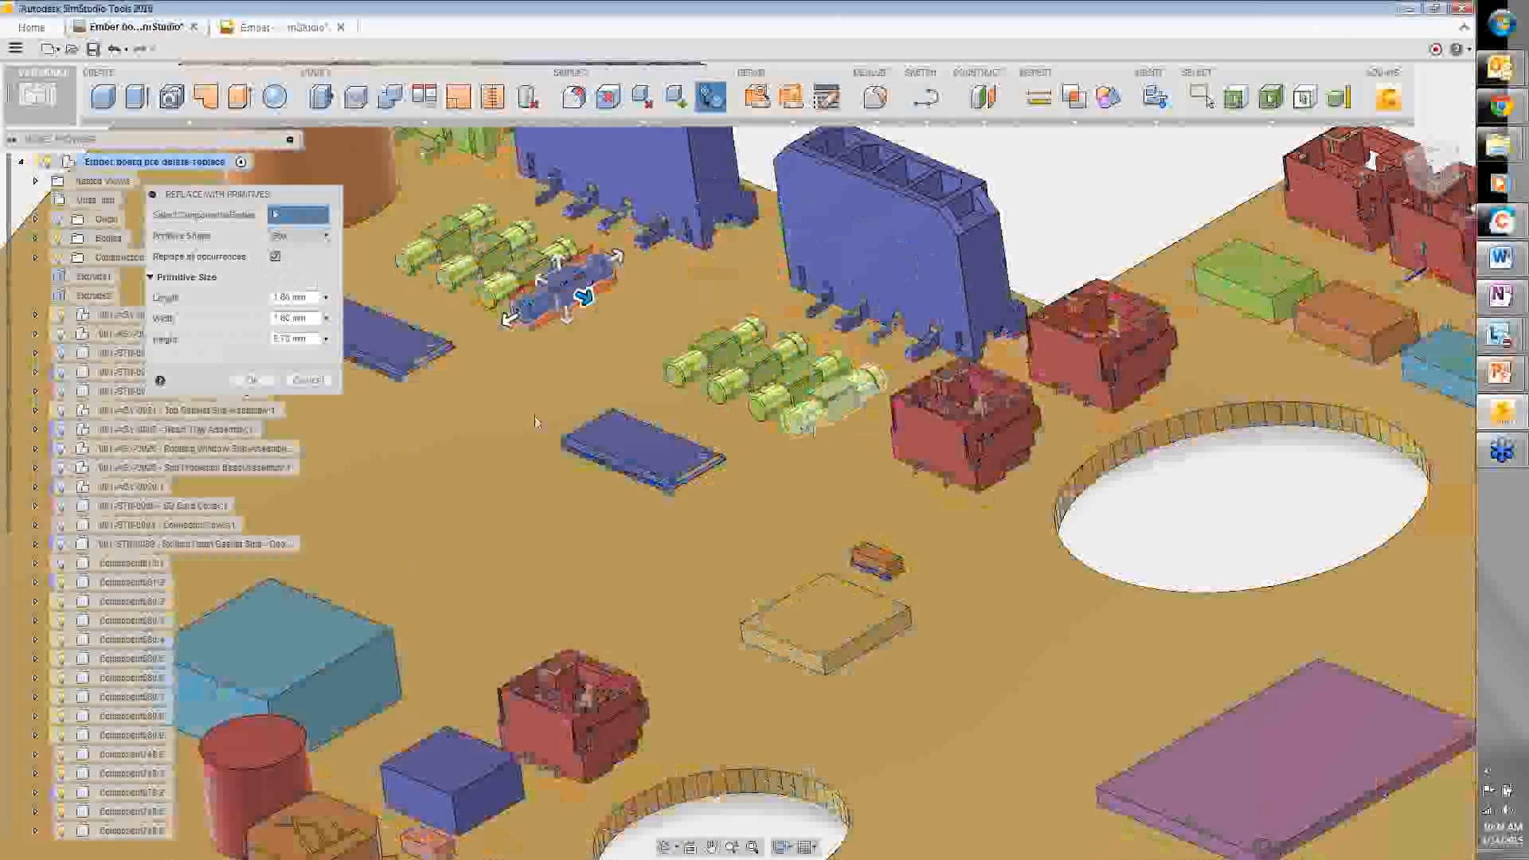
{"action": "left_click", "coordinate": [250, 382]}
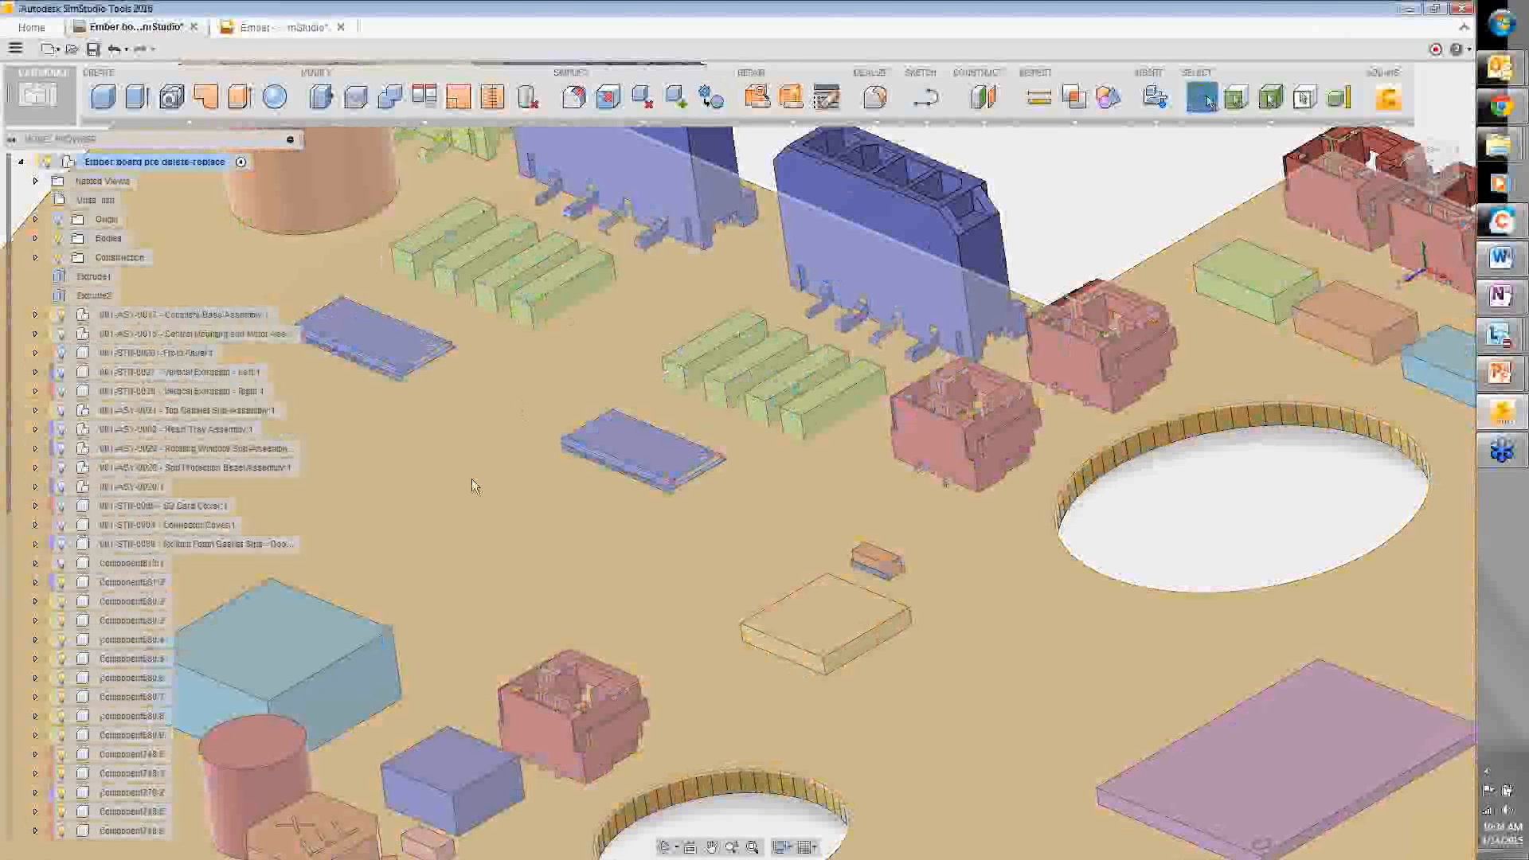
{"action": "scroll", "coordinate": [472, 486], "scroll_direction": "down", "scroll_amount": 8}
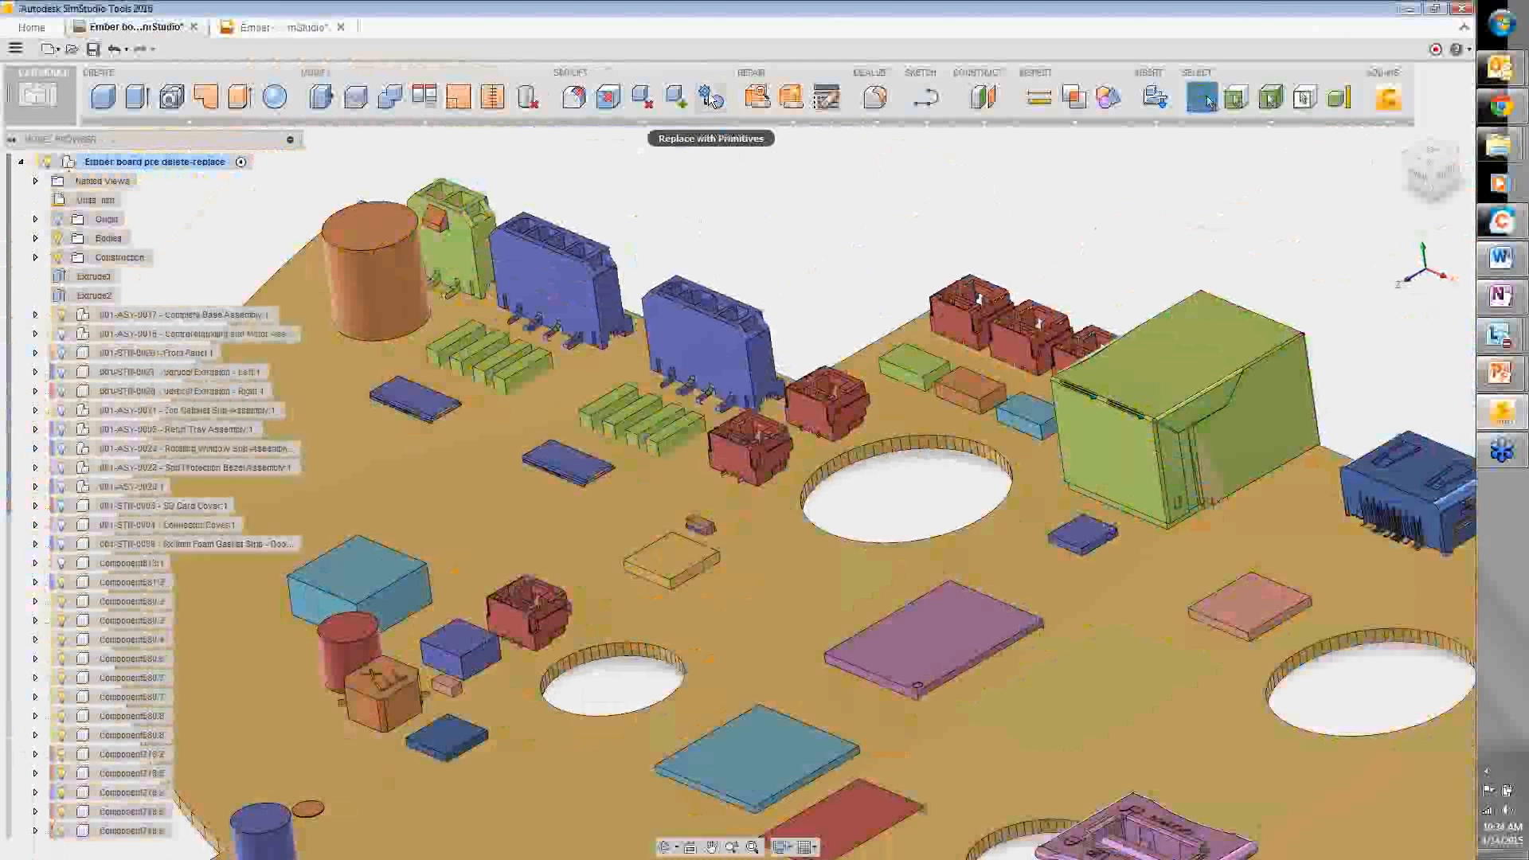
{"action": "left_click", "coordinate": [711, 97]}
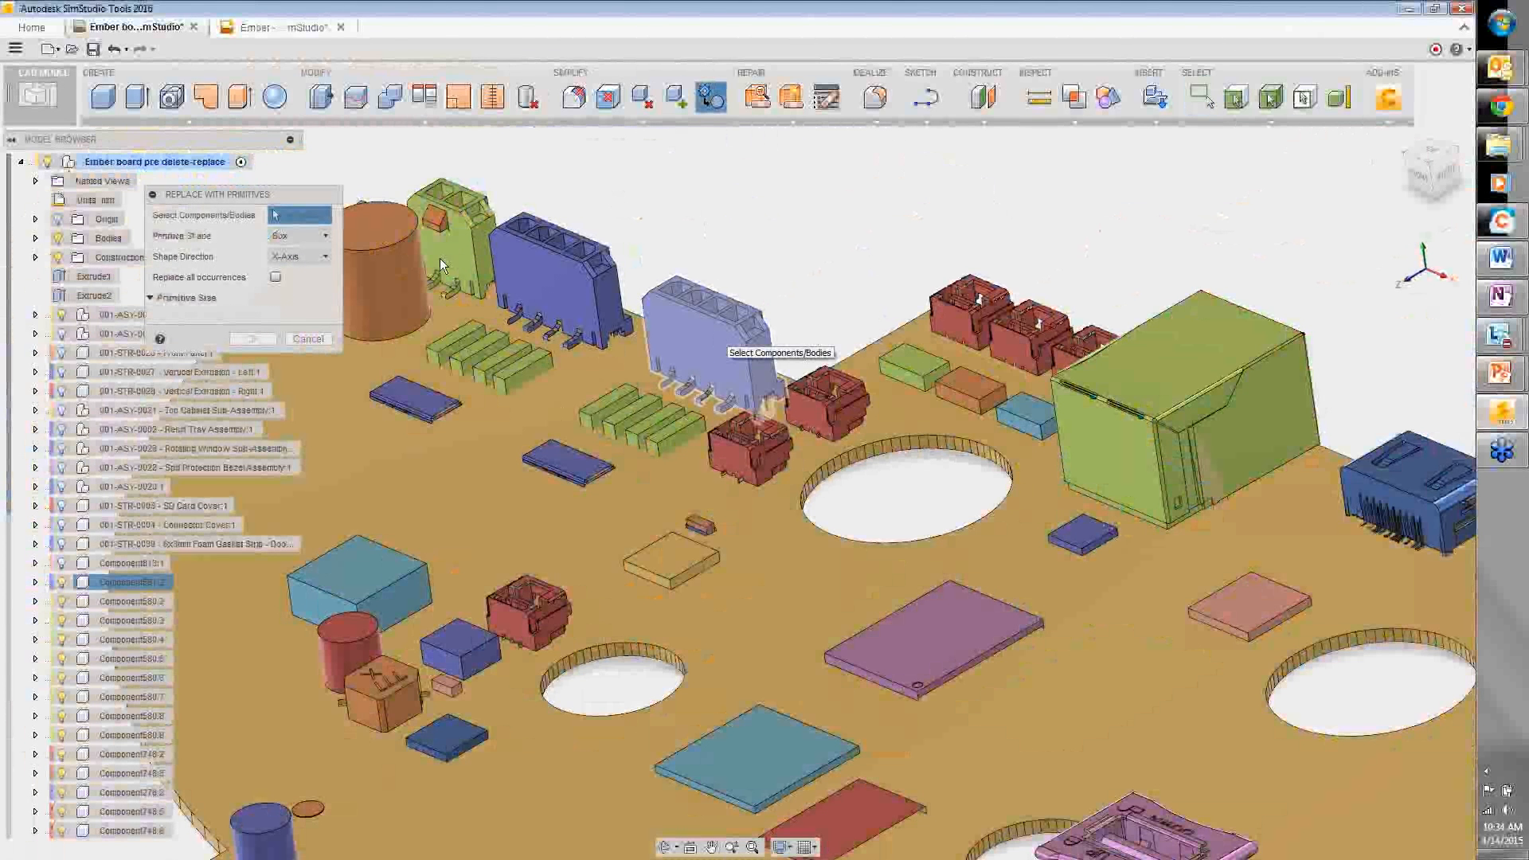
- Replace both blue header connectors, all occurrences, with box primitives resized to fit them
{"action": "left_click", "coordinate": [716, 341]}
{"action": "left_click", "coordinate": [275, 255]}
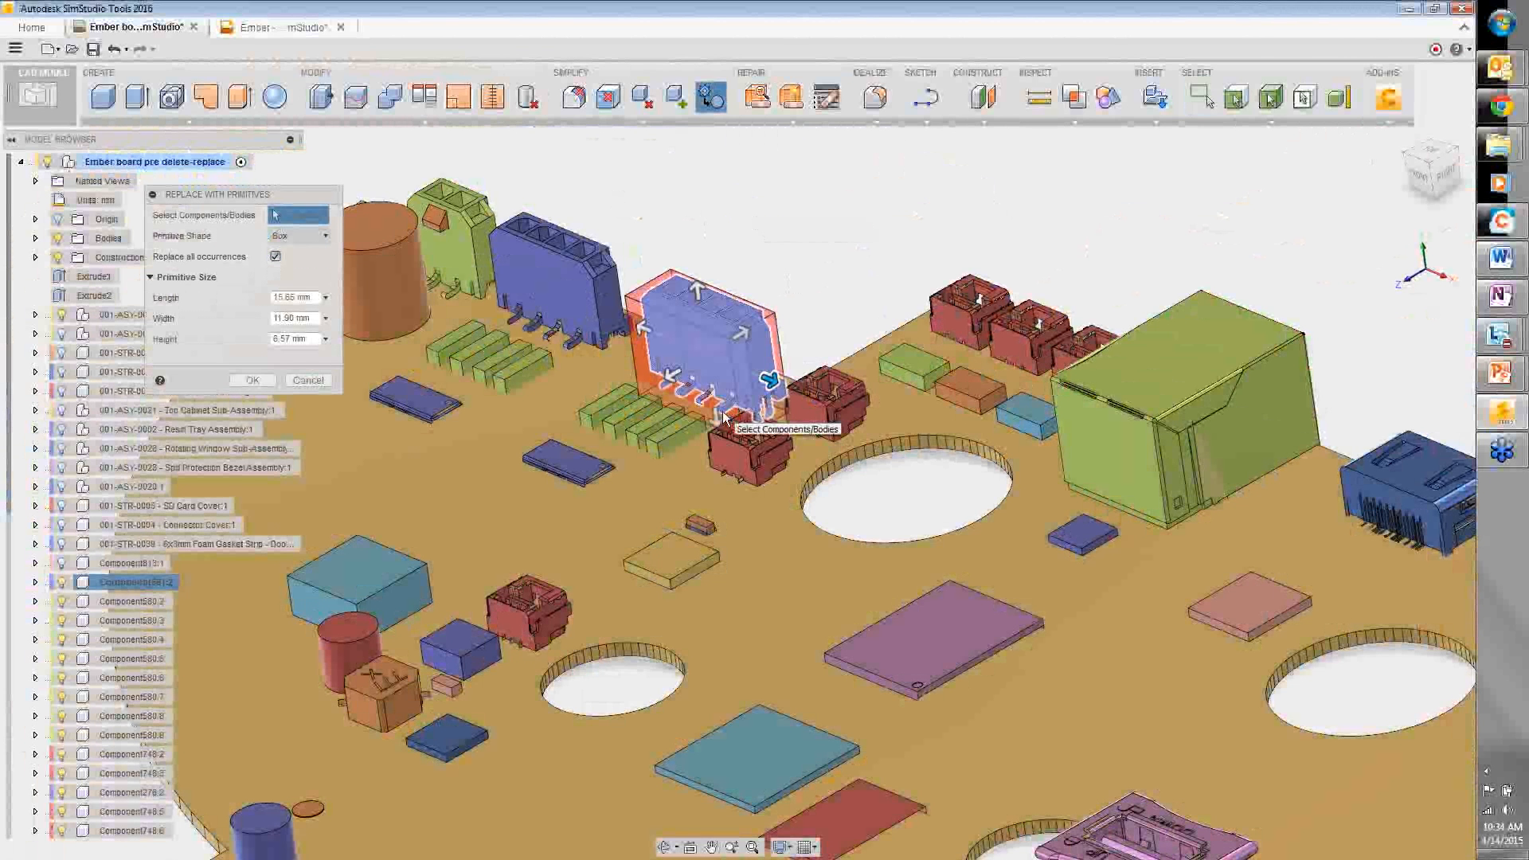
{"action": "scroll", "coordinate": [724, 417], "scroll_direction": "up", "scroll_amount": 3}
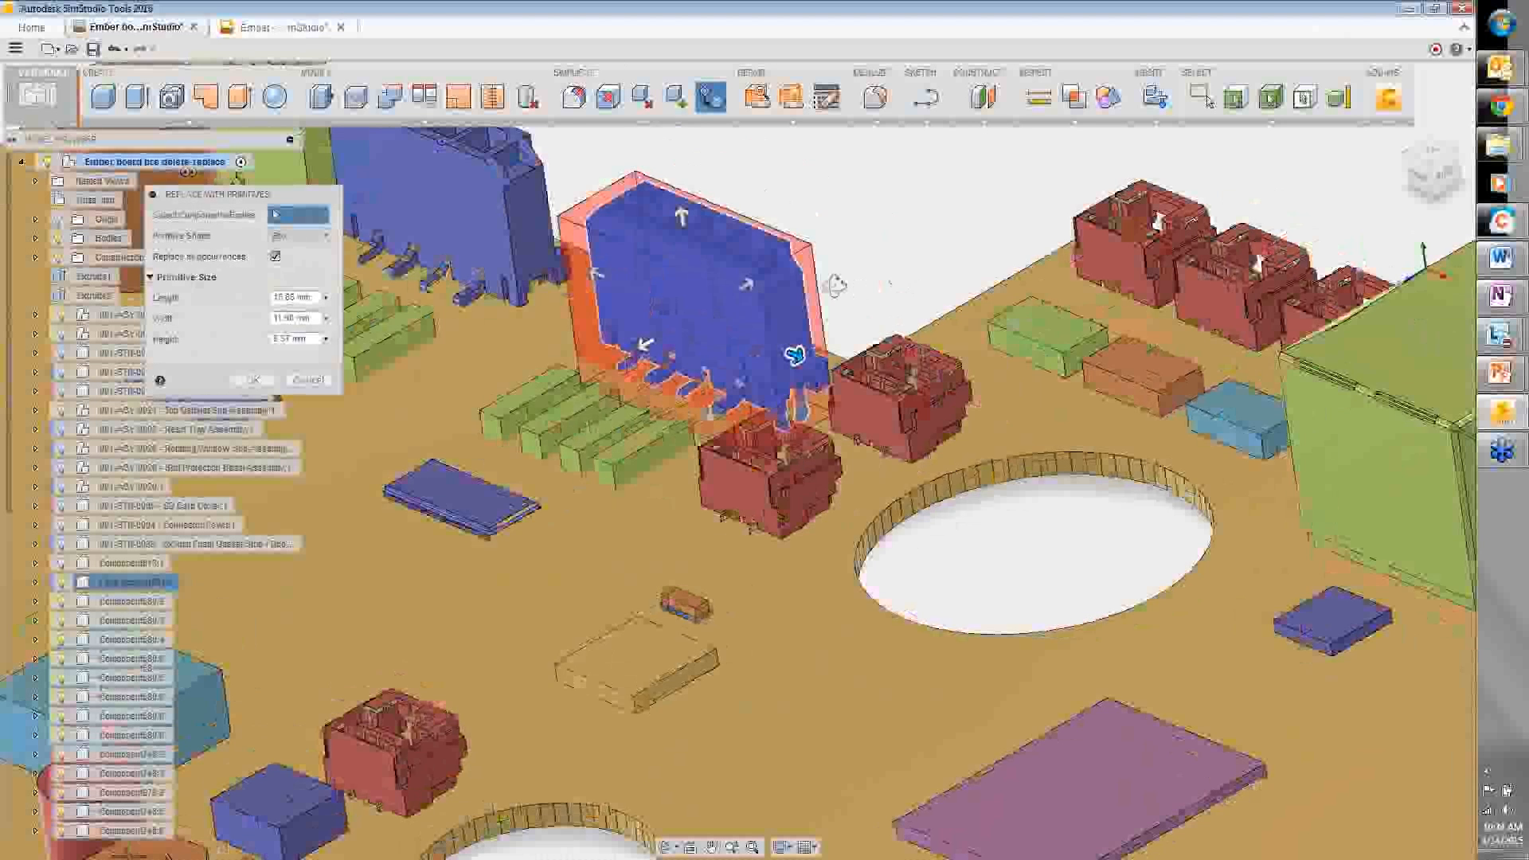
{"action": "middle_click_drag", "start_coordinate": [834, 285], "coordinate": [734, 291], "text": "shift"}
{"action": "left_click_drag", "start_coordinate": [1182, 320], "coordinate": [1211, 317]}
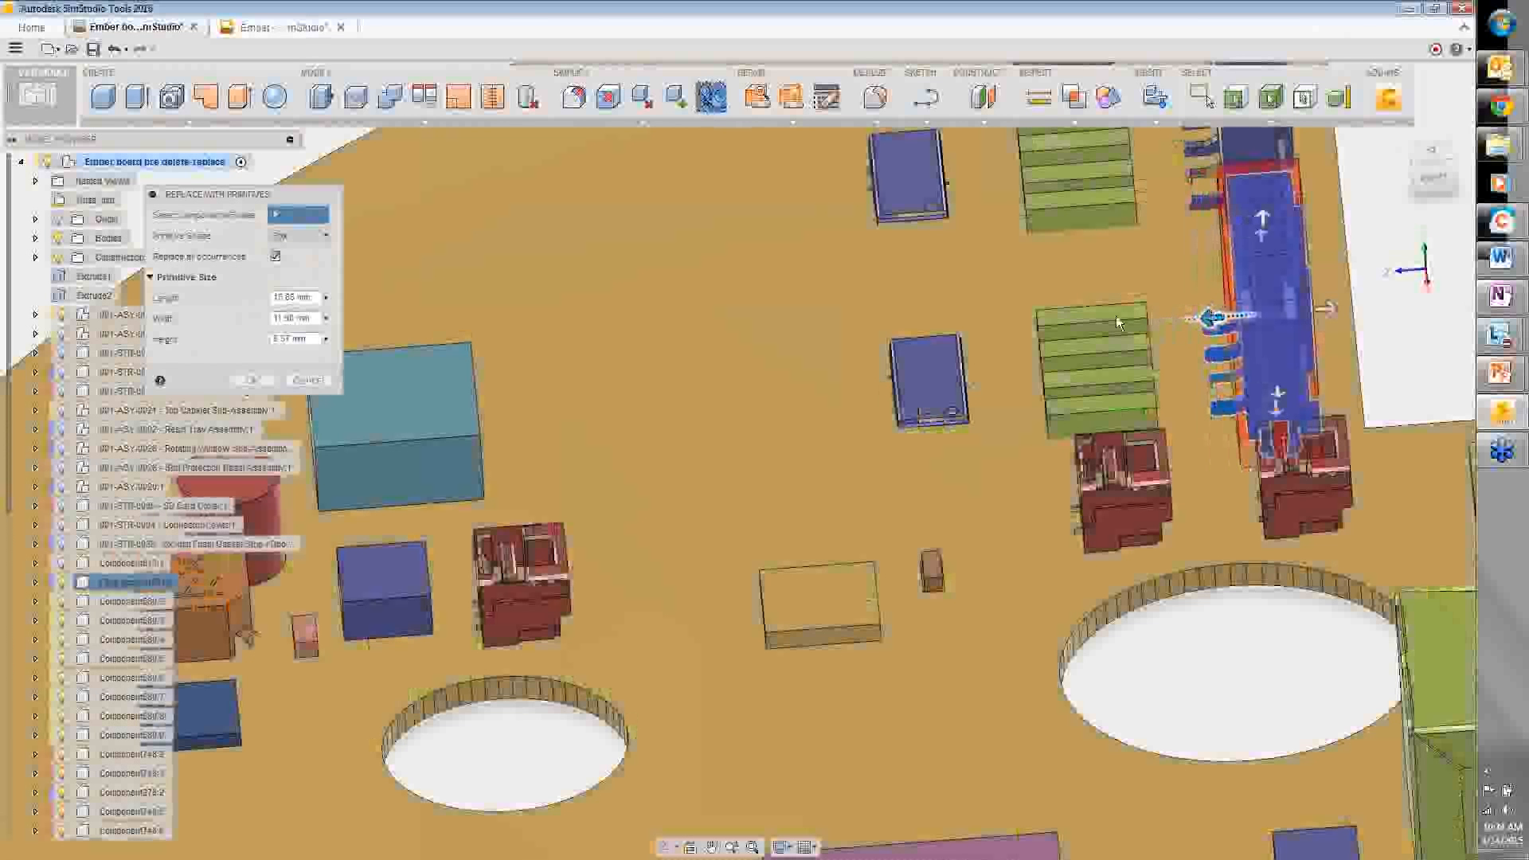
{"action": "scroll", "coordinate": [688, 421], "scroll_direction": "down", "scroll_amount": 1}
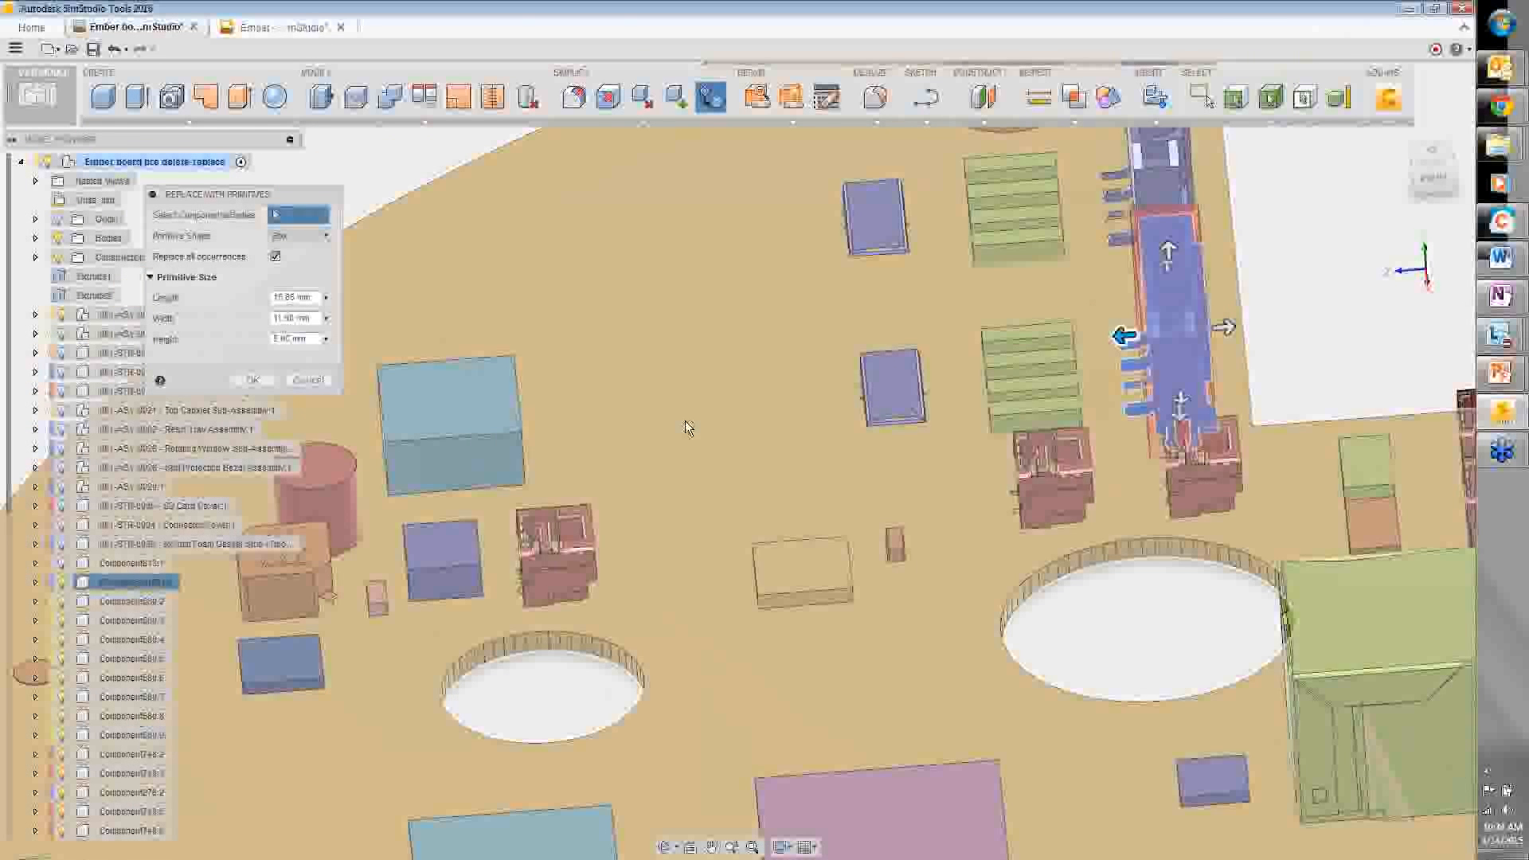
{"action": "middle_click_drag", "start_coordinate": [685, 422], "coordinate": [577, 417], "text": "shift"}
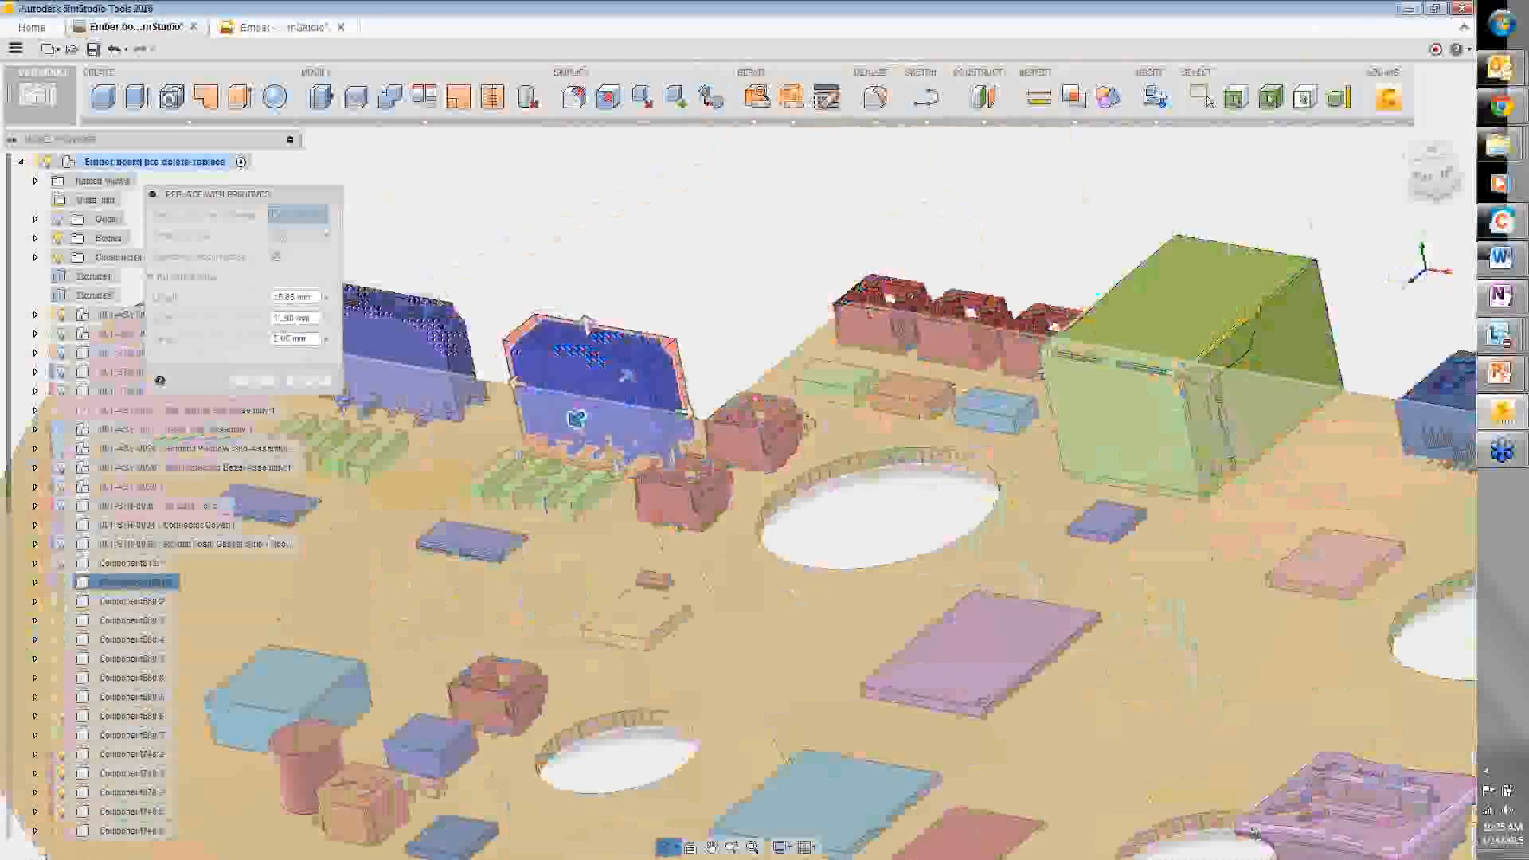
{"action": "middle_click_drag", "start_coordinate": [808, 424], "coordinate": [742, 440], "text": "shift"}
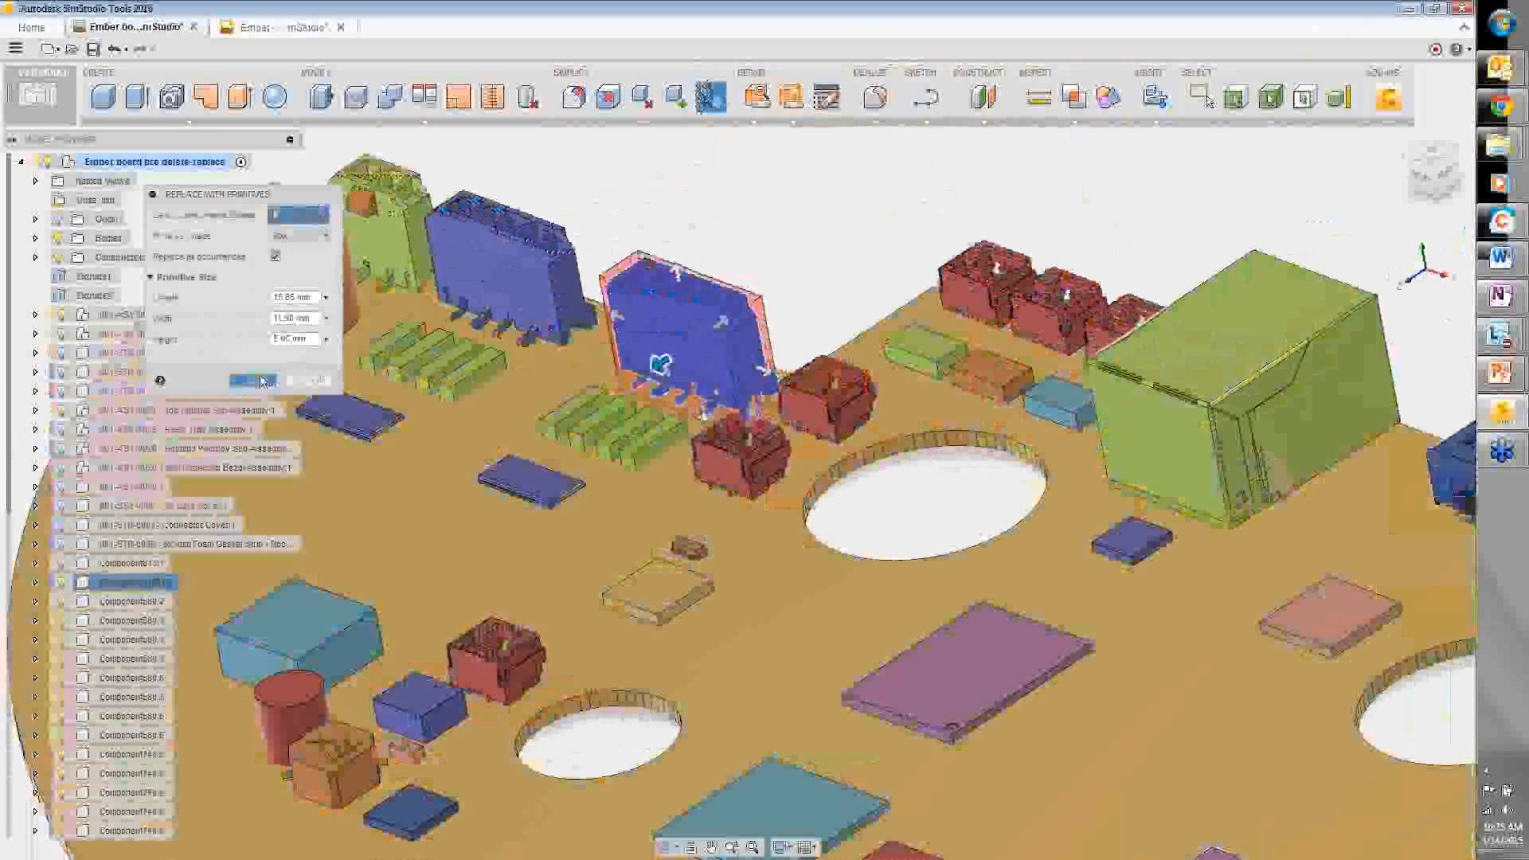
{"action": "left_click", "coordinate": [253, 381]}
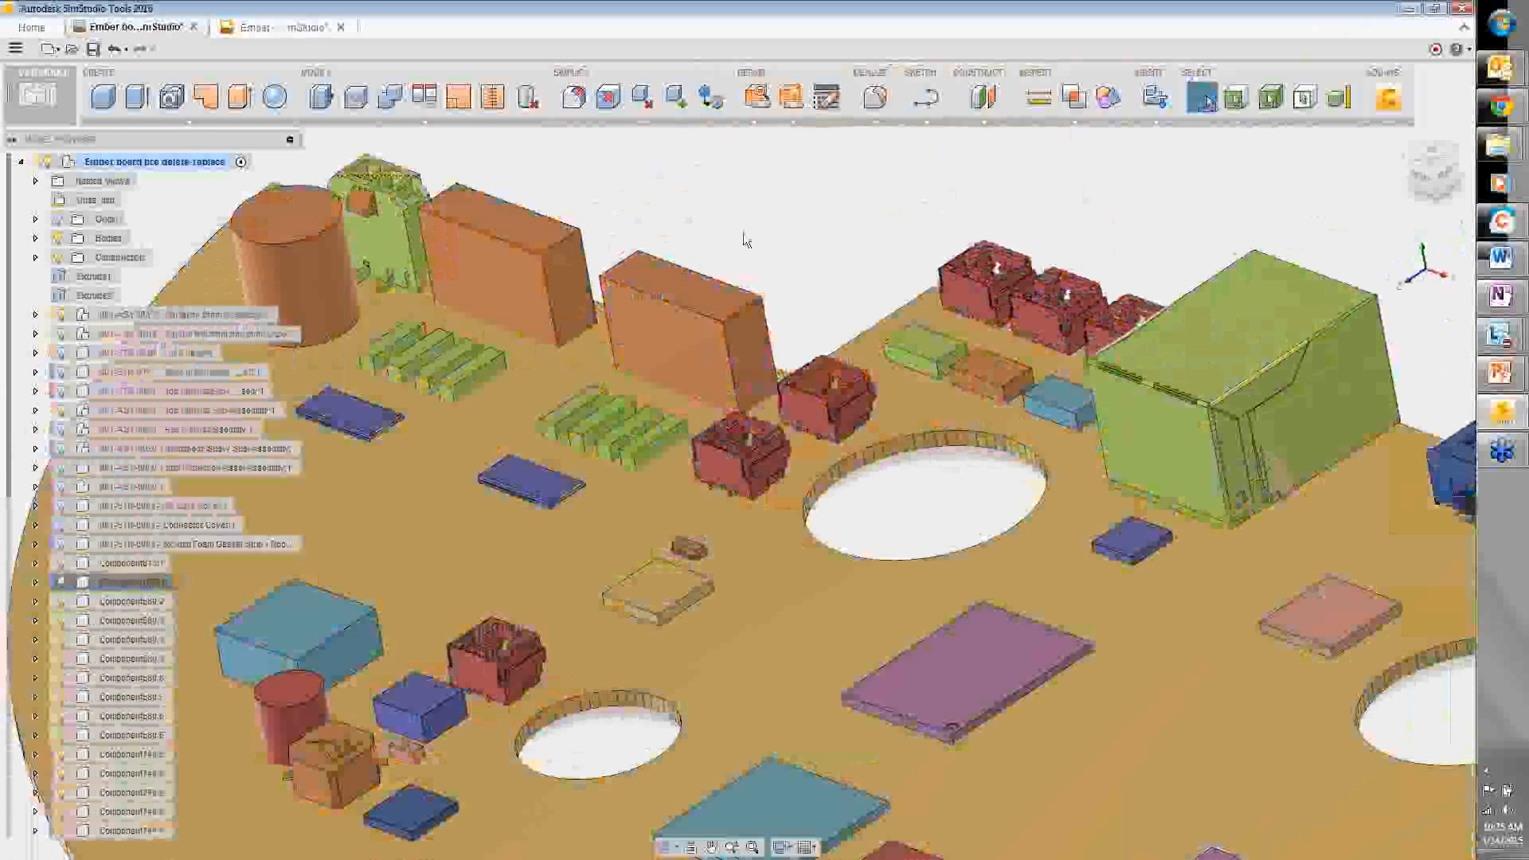
- From a low edge-on view, select both gap faces at the board edge for Offset Faces
{"action": "scroll", "coordinate": [746, 239], "scroll_direction": "down", "scroll_amount": 2}
{"action": "middle_click_drag", "start_coordinate": [745, 239], "coordinate": [720, 571], "text": "shift"}
{"action": "scroll", "coordinate": [720, 571], "scroll_direction": "up", "scroll_amount": 3}
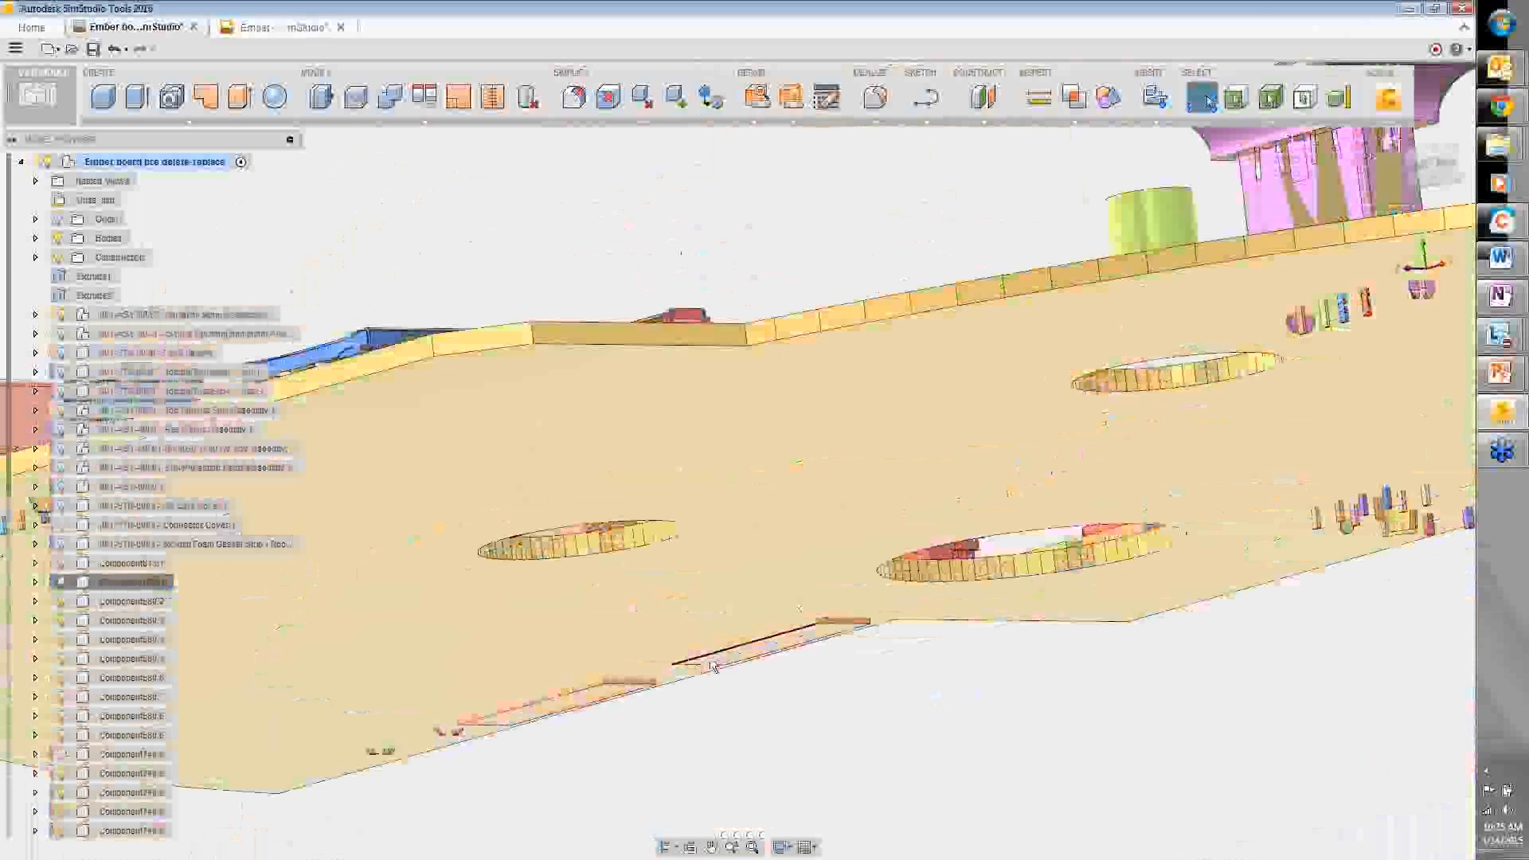
{"action": "scroll", "coordinate": [712, 657], "scroll_direction": "up", "scroll_amount": 2}
{"action": "scroll", "coordinate": [713, 656], "scroll_direction": "up", "scroll_amount": 1}
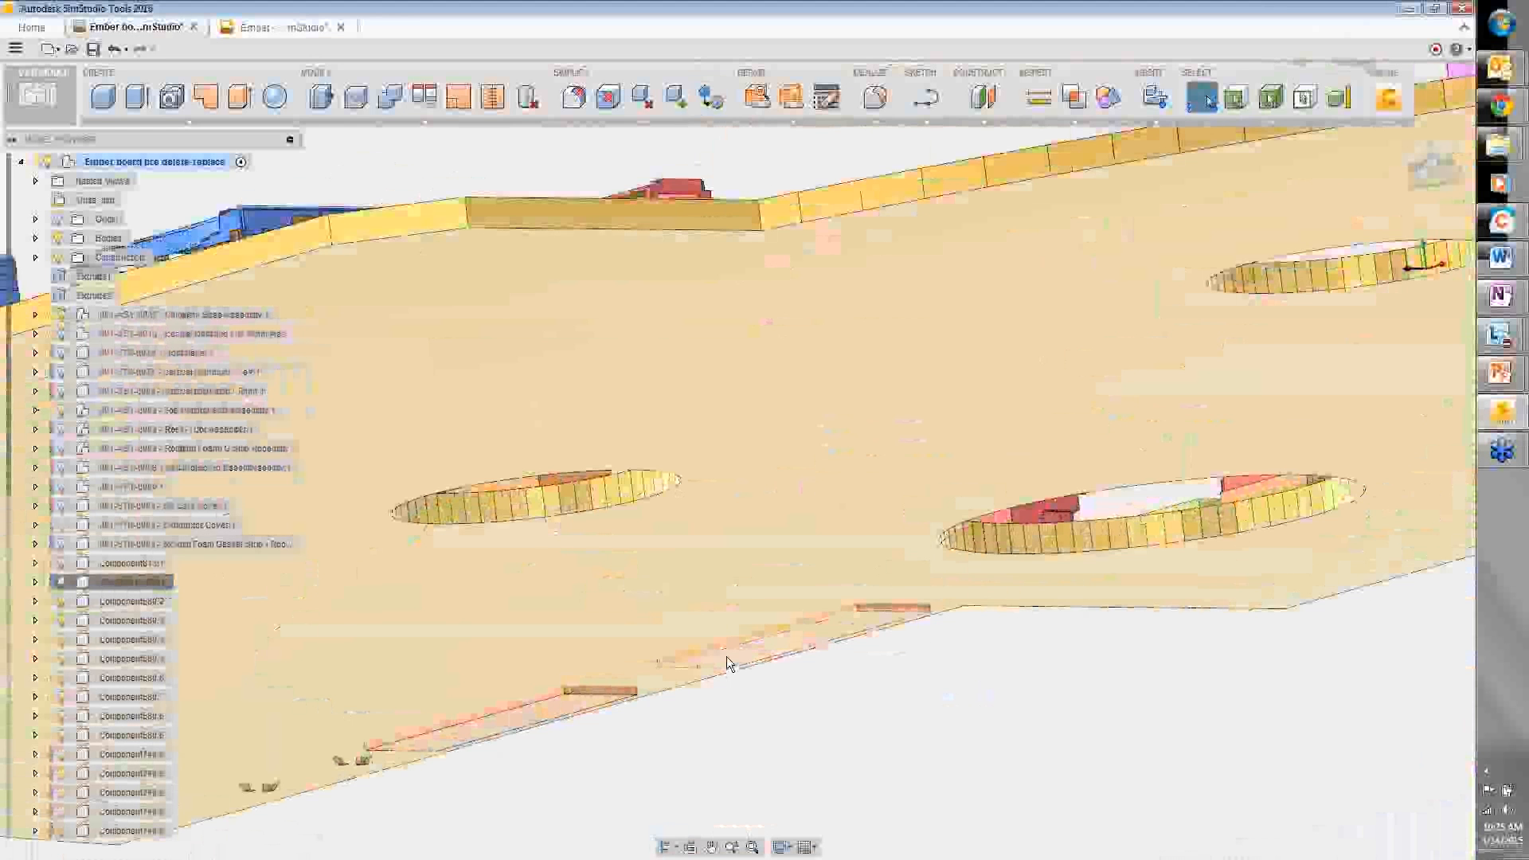
{"action": "left_click", "coordinate": [726, 656]}
{"action": "left_click", "coordinate": [580, 708], "text": "ctrl"}
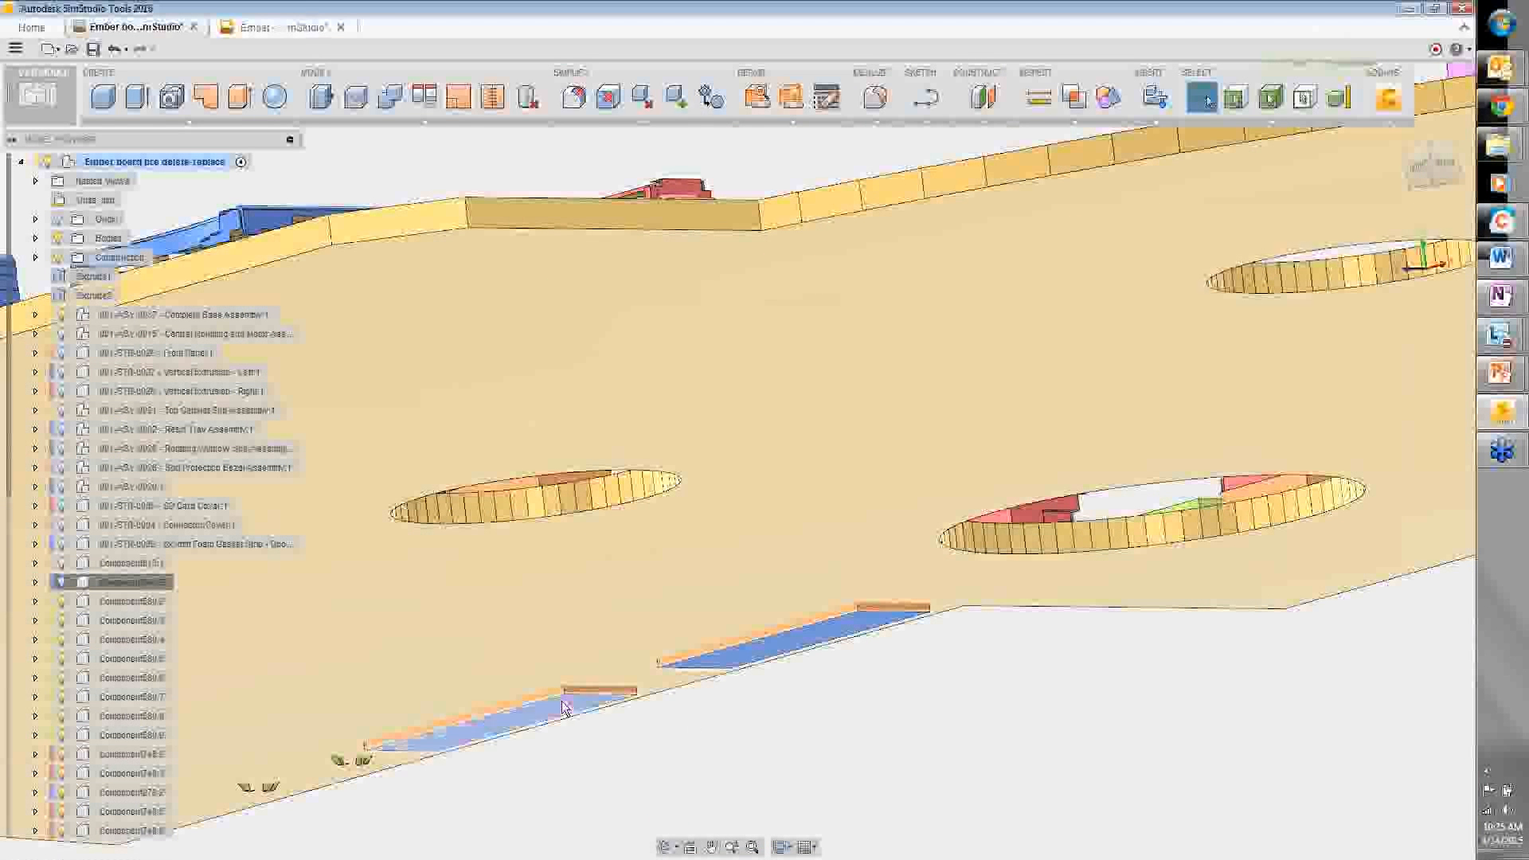
{"action": "right_click", "coordinate": [785, 715]}
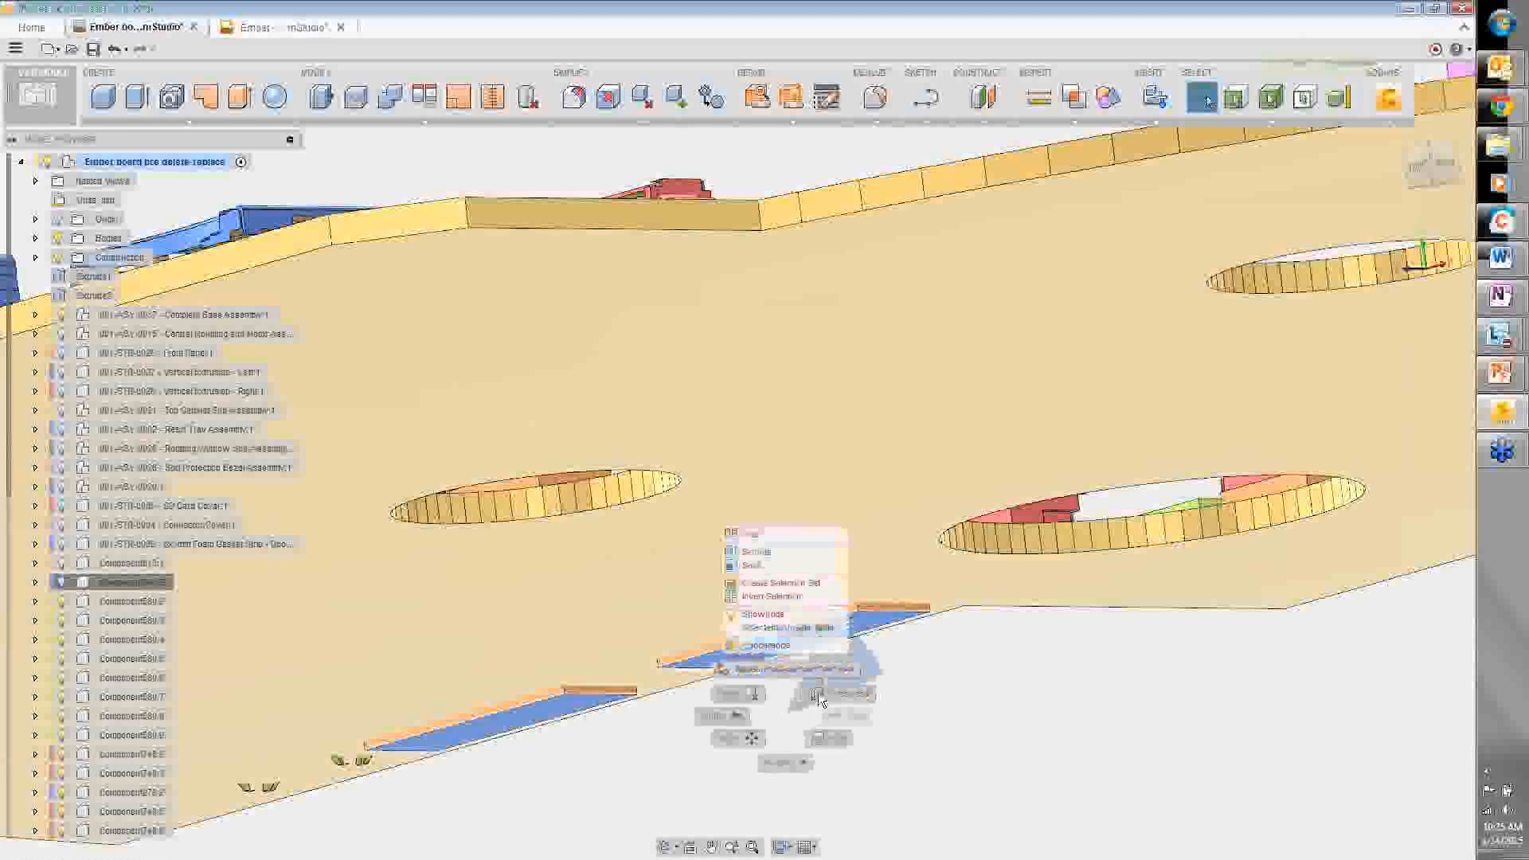
{"action": "left_click", "coordinate": [818, 691]}
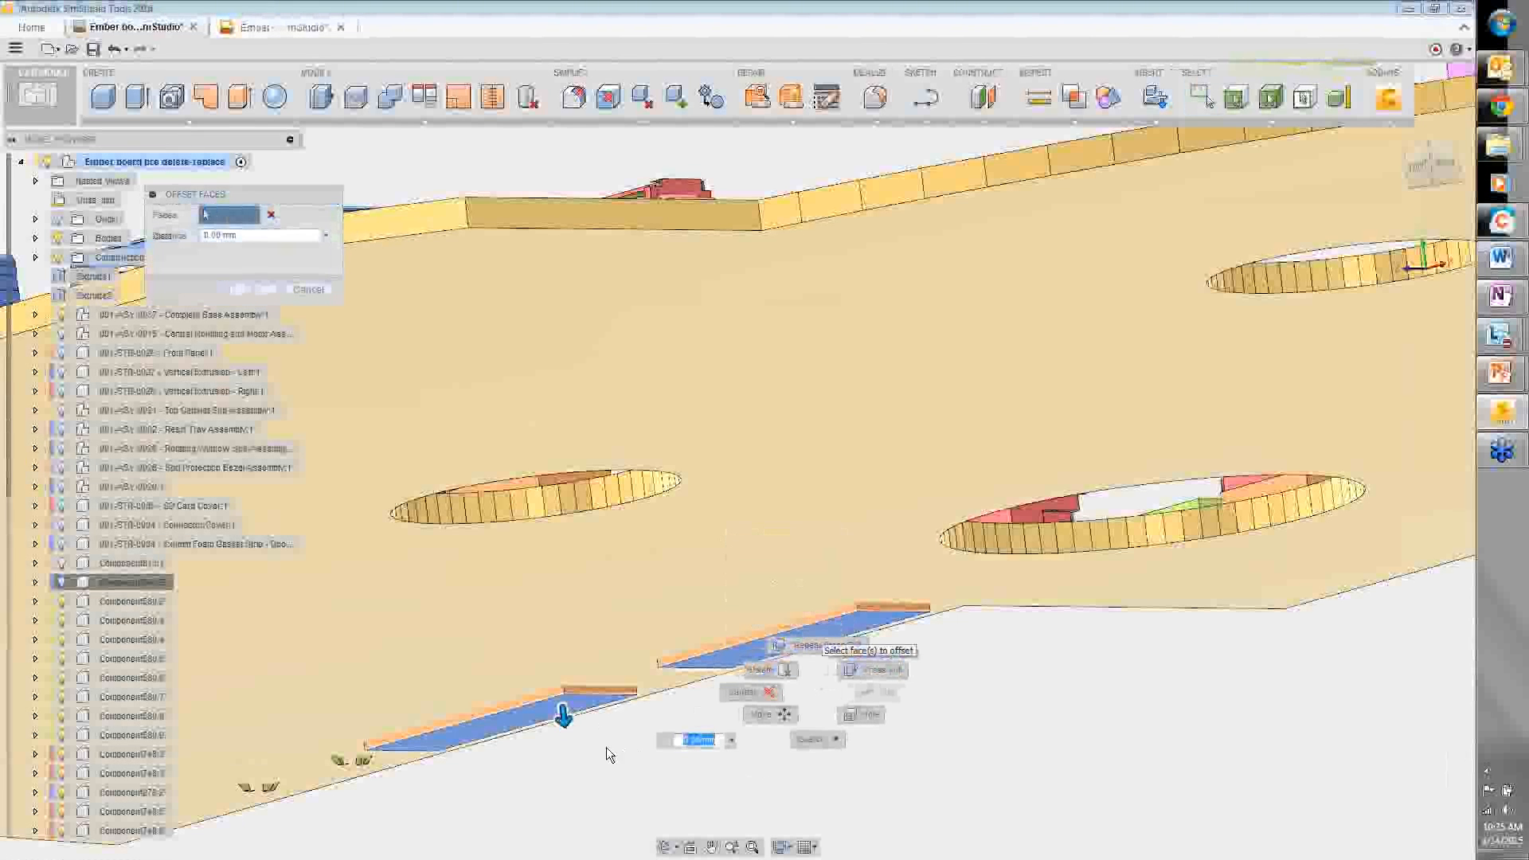
- Offset the two gap faces by -2.00 mm and confirm
{"action": "mouse_move", "coordinate": [562, 715]}
{"action": "left_mouse_down"}
{"action": "mouse_move", "coordinate": [559, 674]}
{"action": "mouse_move", "coordinate": [563, 697]}
{"action": "left_mouse_up"}
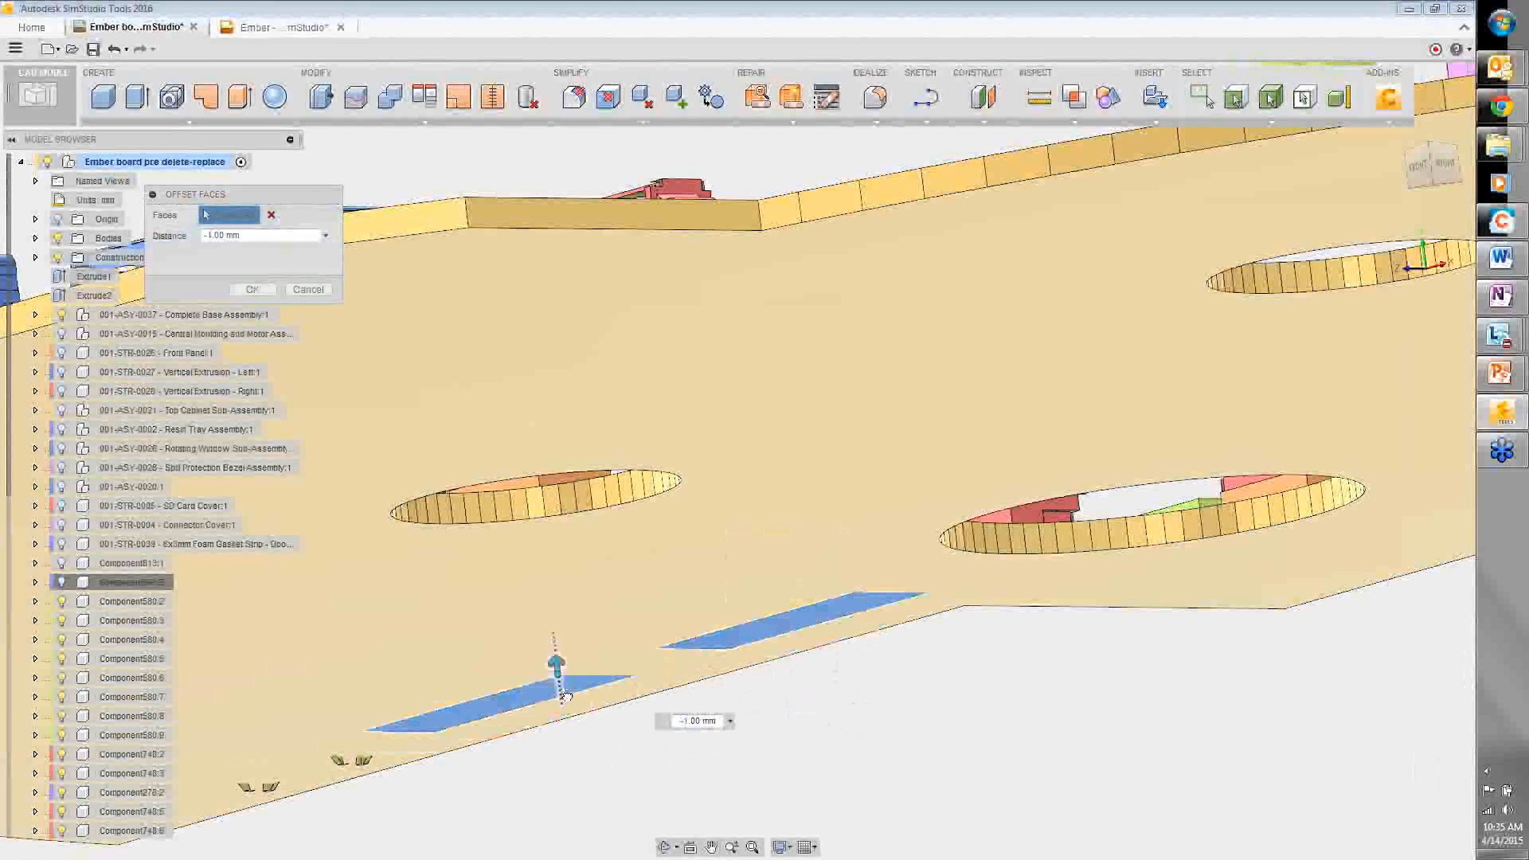
{"action": "scroll", "coordinate": [761, 580], "scroll_direction": "down", "scroll_amount": 2}
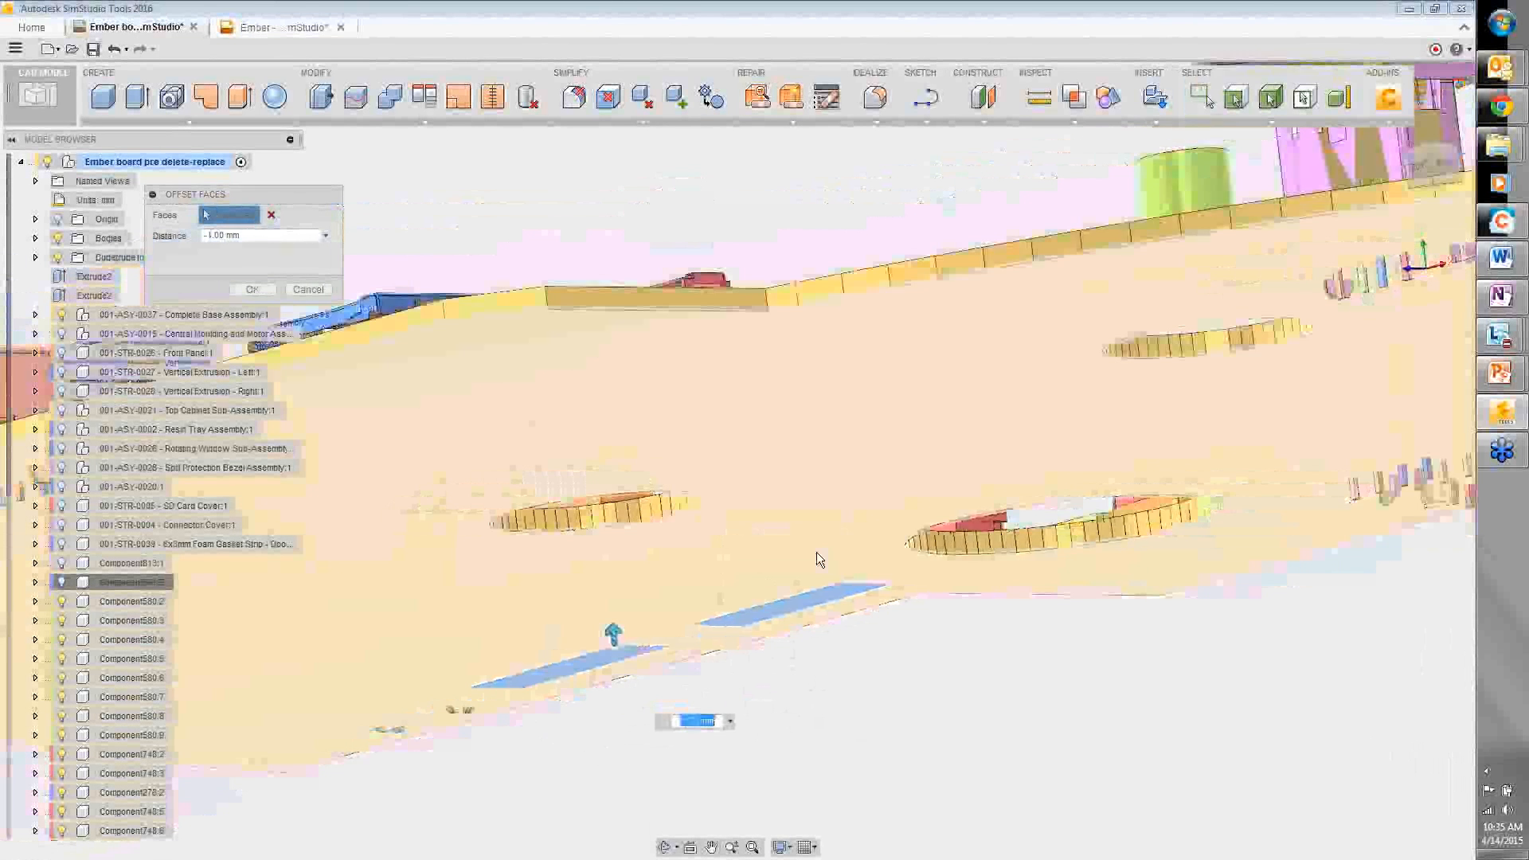
{"action": "middle_click_drag", "start_coordinate": [816, 552], "coordinate": [860, 589], "text": "shift"}
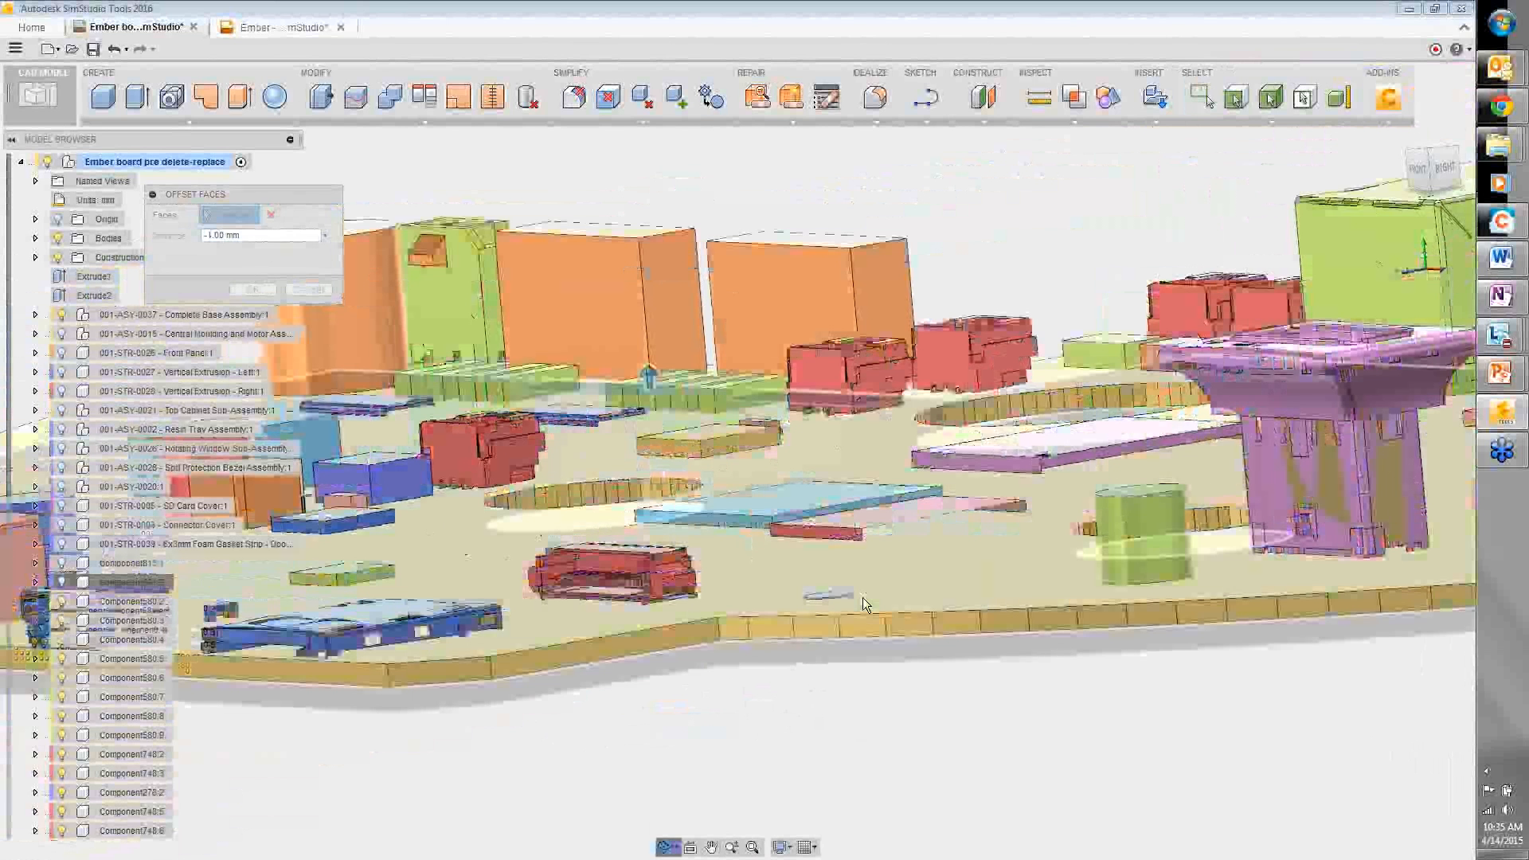
{"action": "scroll", "coordinate": [863, 597], "scroll_direction": "up", "scroll_amount": 3}
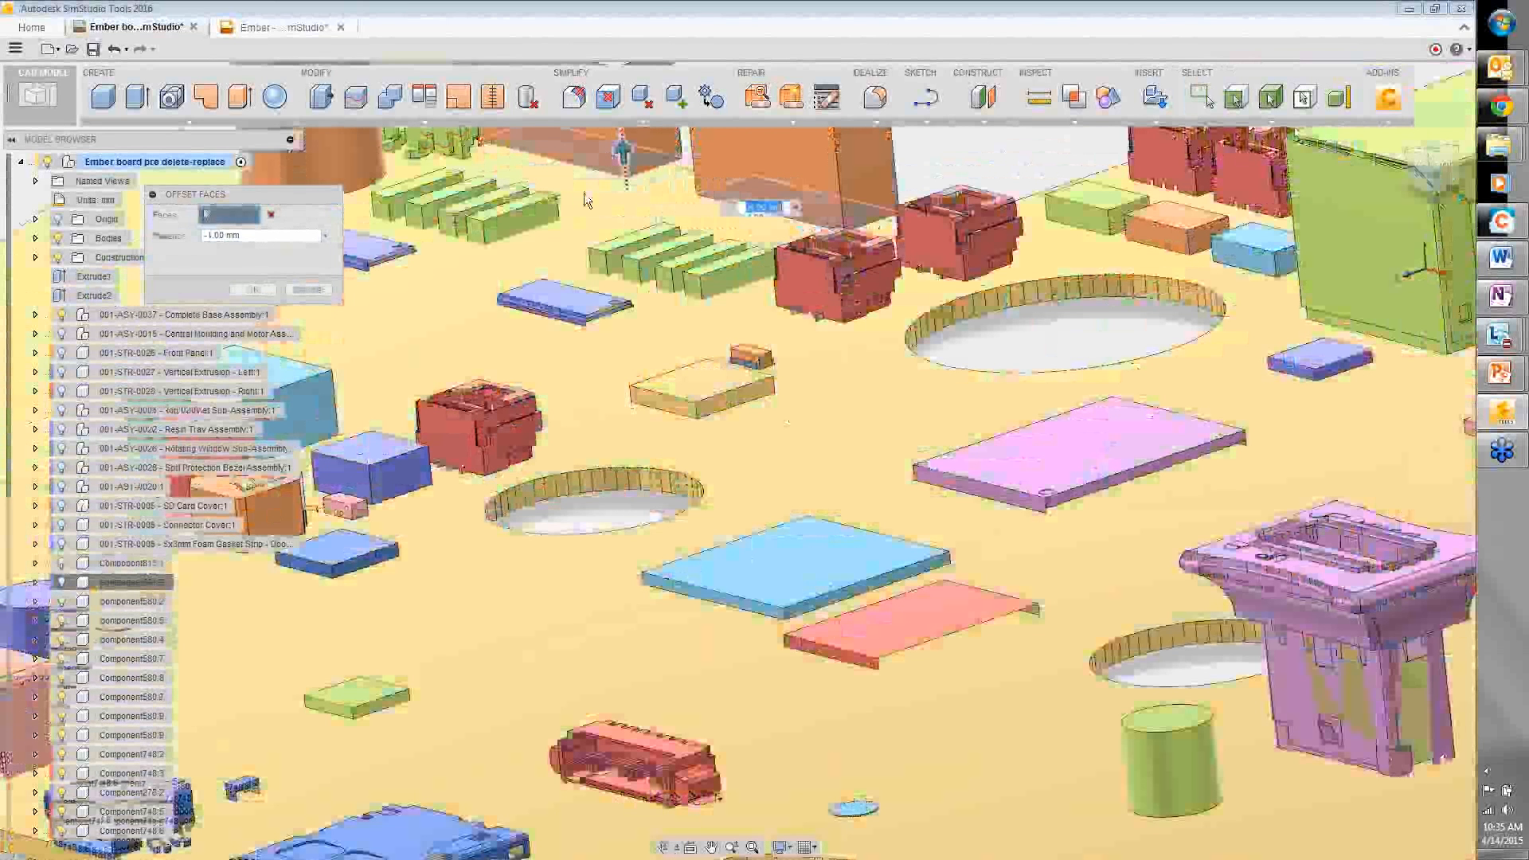
{"action": "left_click_drag", "start_coordinate": [585, 193], "coordinate": [582, 203]}
{"action": "left_click", "coordinate": [265, 295]}
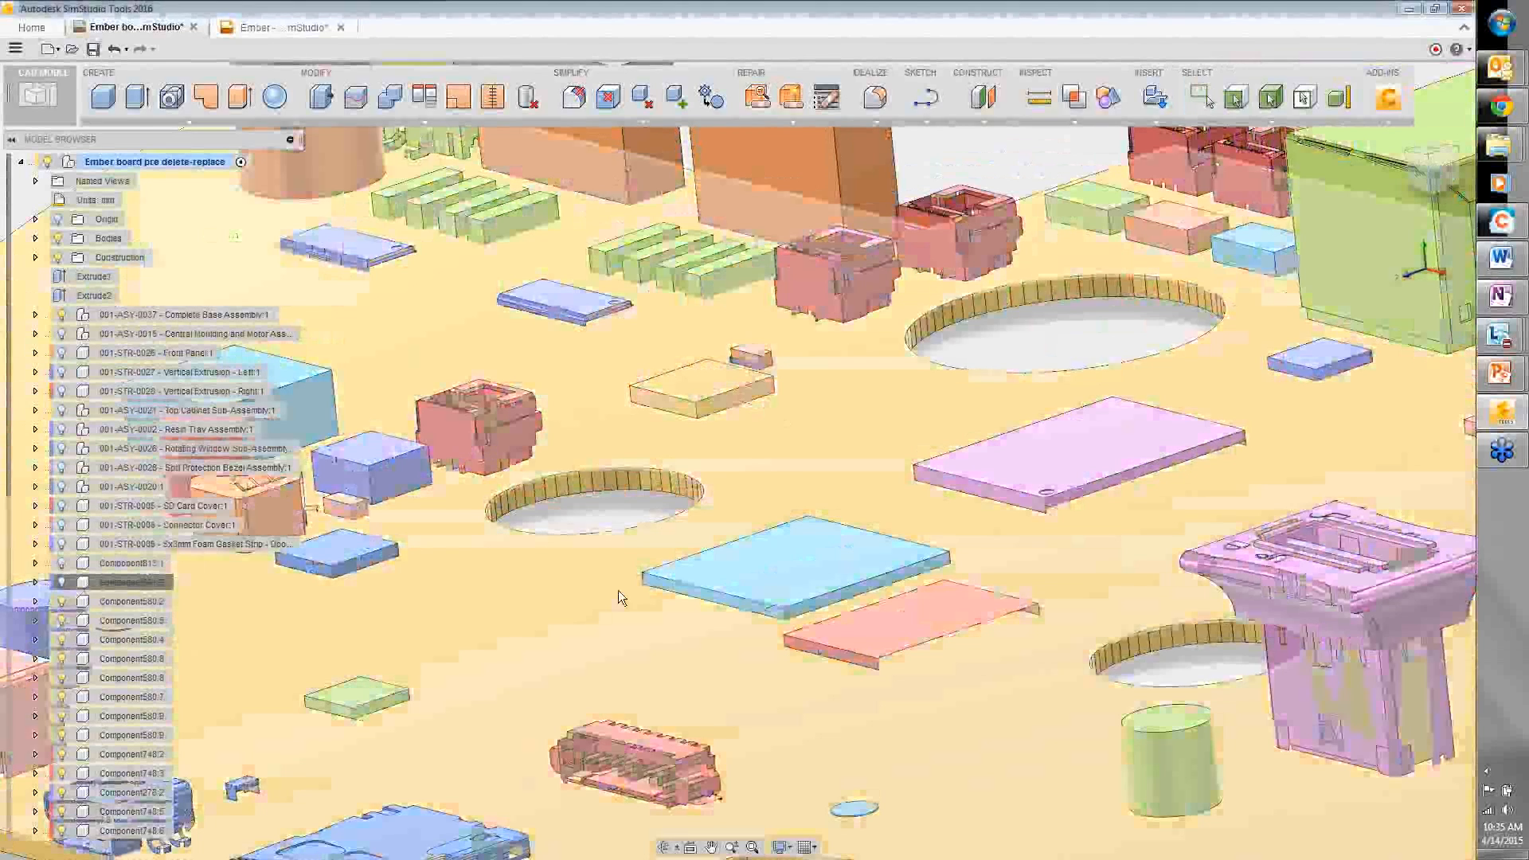
{"action": "scroll", "coordinate": [599, 651], "scroll_direction": "down", "scroll_amount": 5}
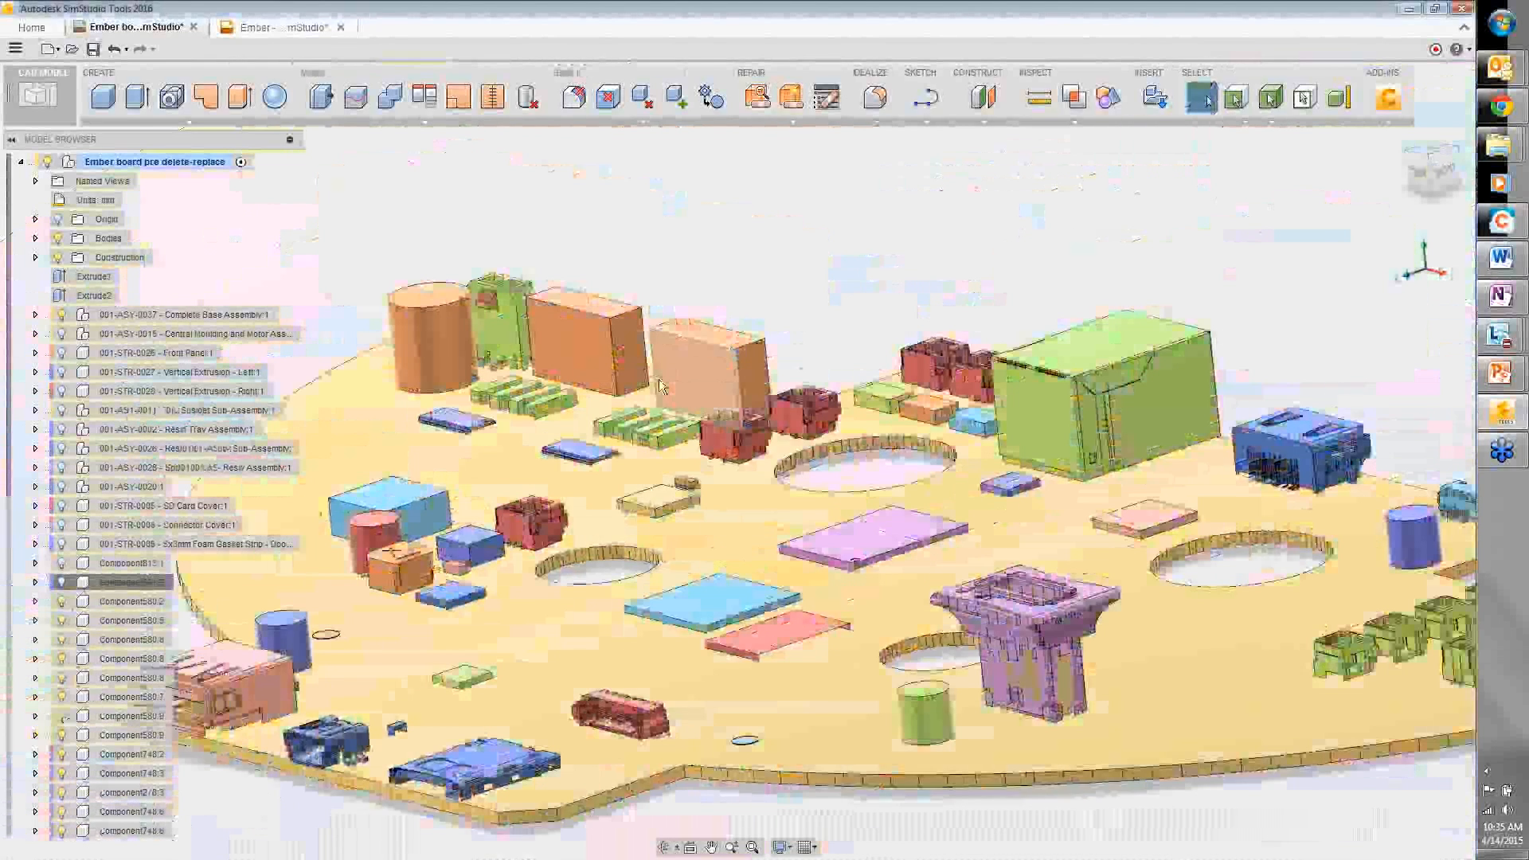
- Replace the red connectors, all occurrences, with box primitives
{"action": "scroll", "coordinate": [659, 386], "scroll_direction": "down", "scroll_amount": 3}
{"action": "middle_click_drag", "start_coordinate": [925, 315], "coordinate": [975, 352], "text": "shift"}
{"action": "scroll", "coordinate": [973, 351], "scroll_direction": "up", "scroll_amount": 2}
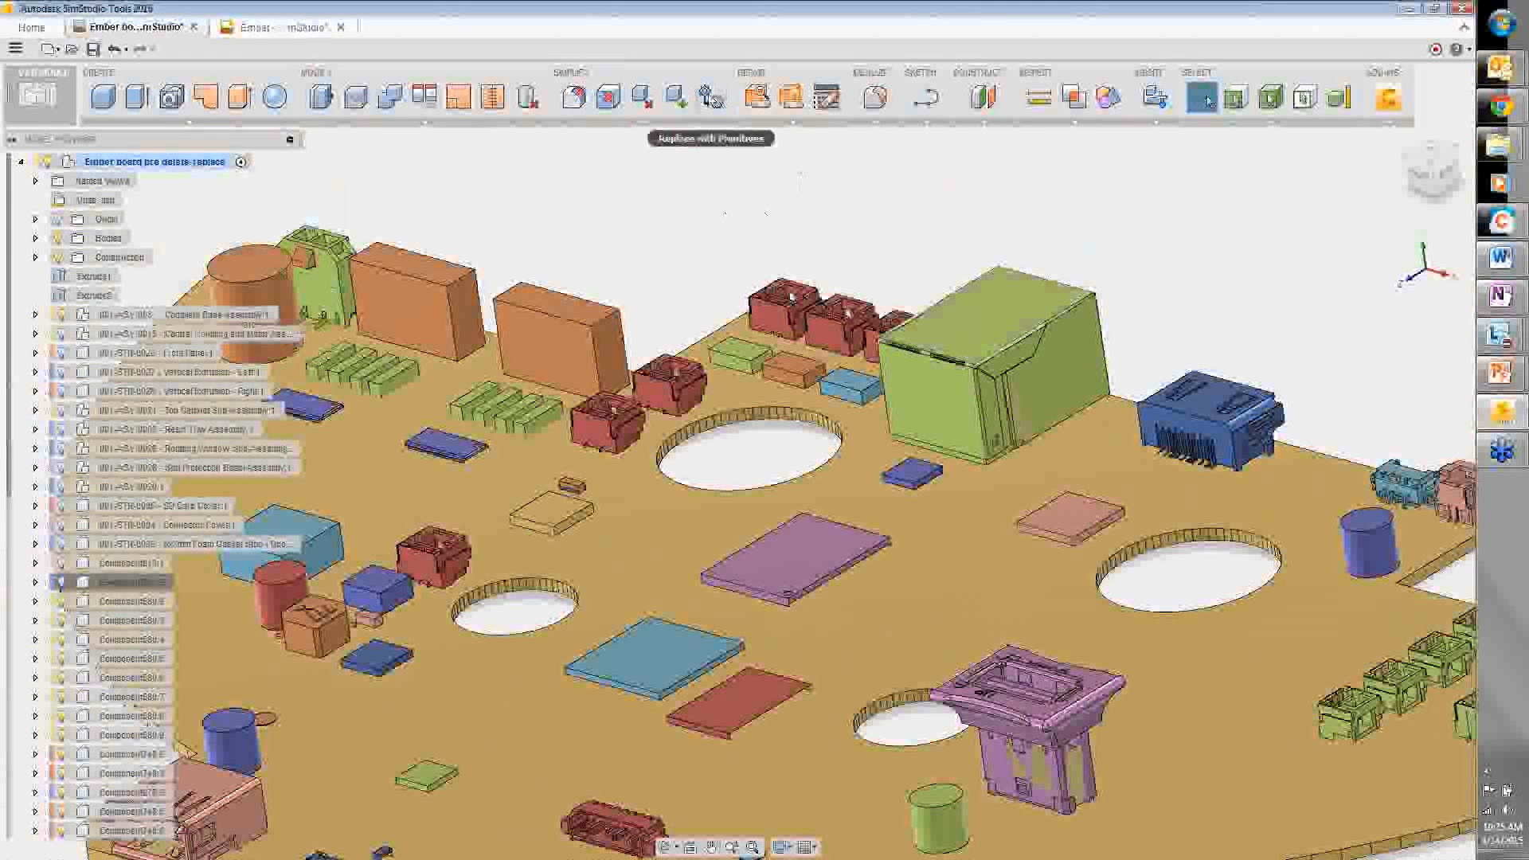
{"action": "left_click", "coordinate": [711, 96]}
{"action": "left_click", "coordinate": [776, 297]}
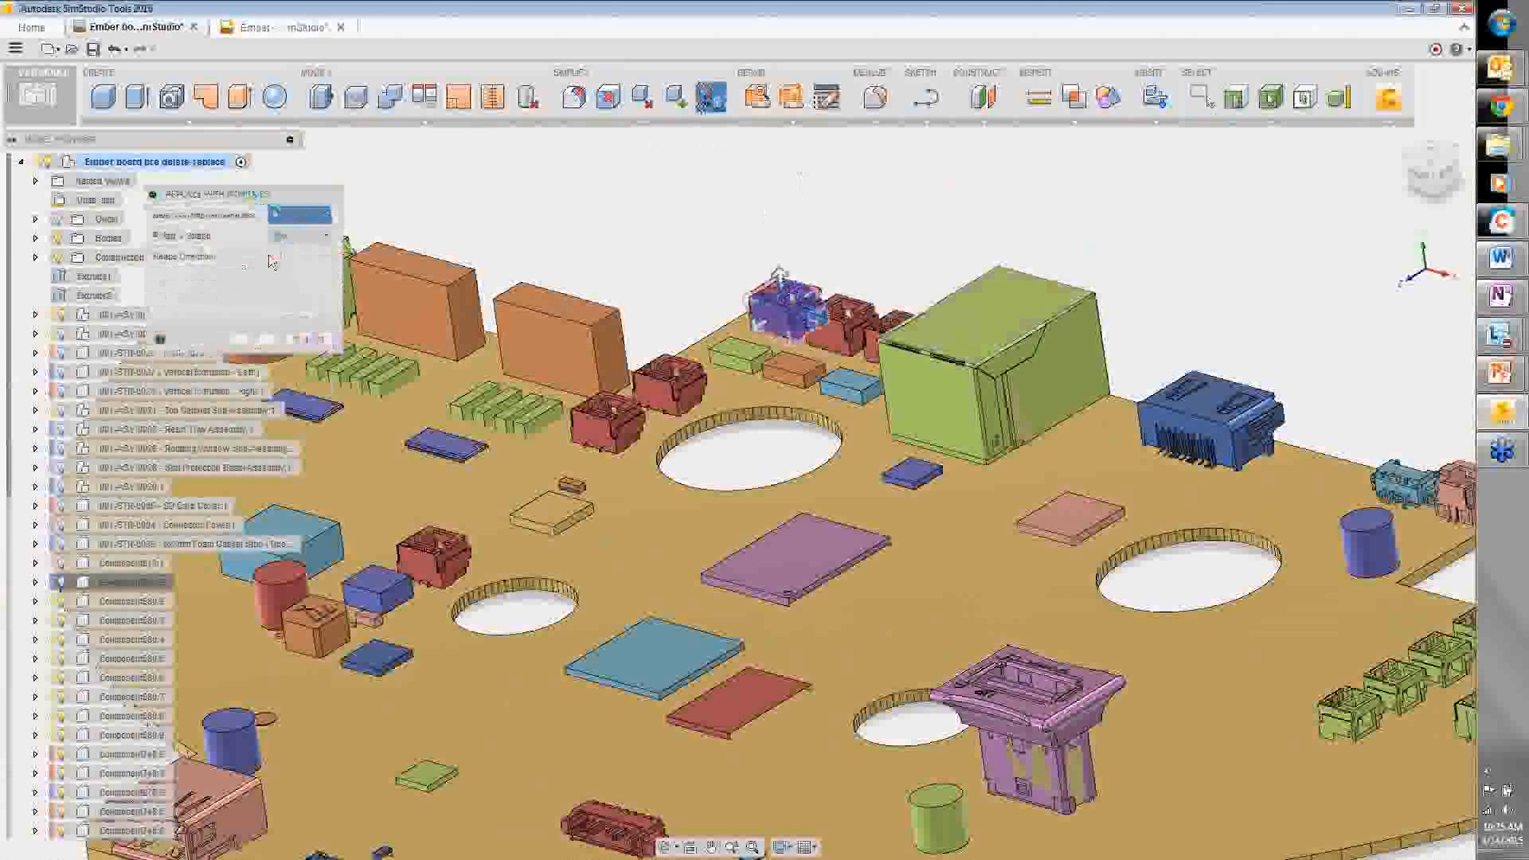
{"action": "left_click", "coordinate": [275, 255]}
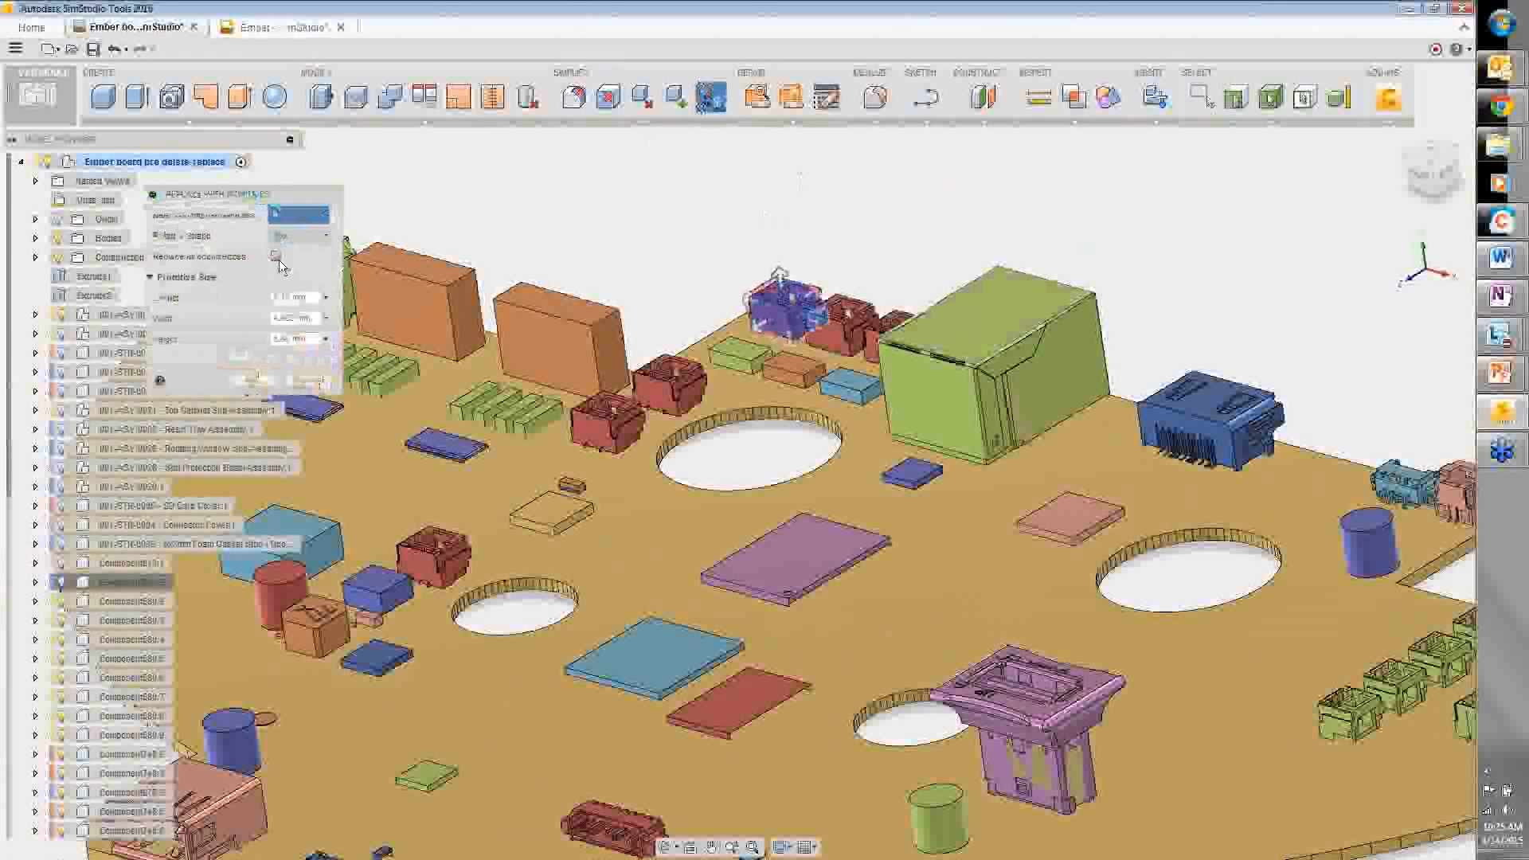
{"action": "left_click", "coordinate": [253, 381]}
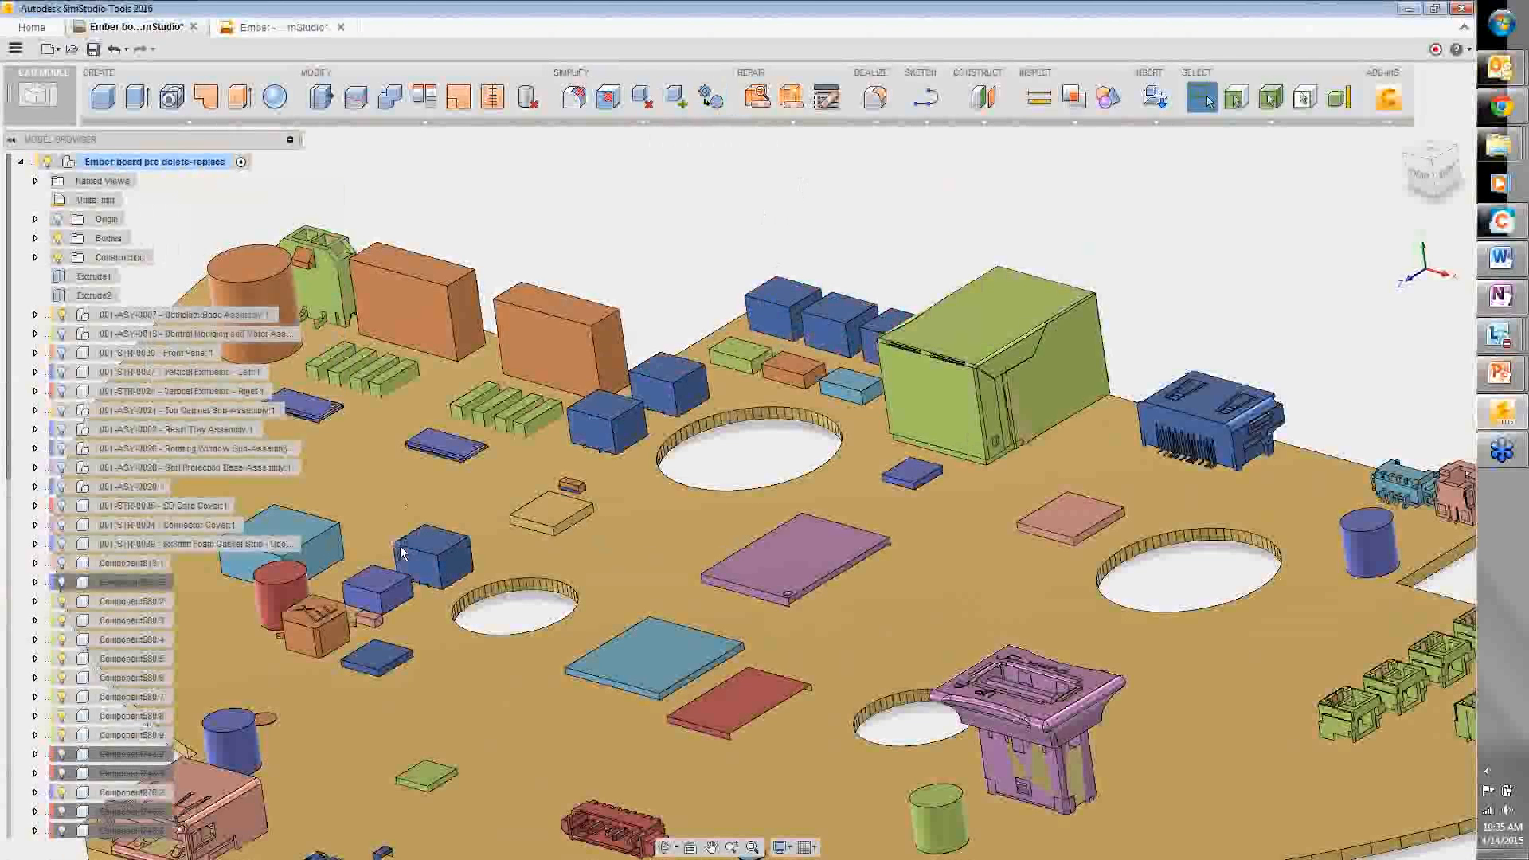
- Replace the green connectors with box primitives as well
{"action": "scroll", "coordinate": [406, 511], "scroll_direction": "down", "scroll_amount": 5}
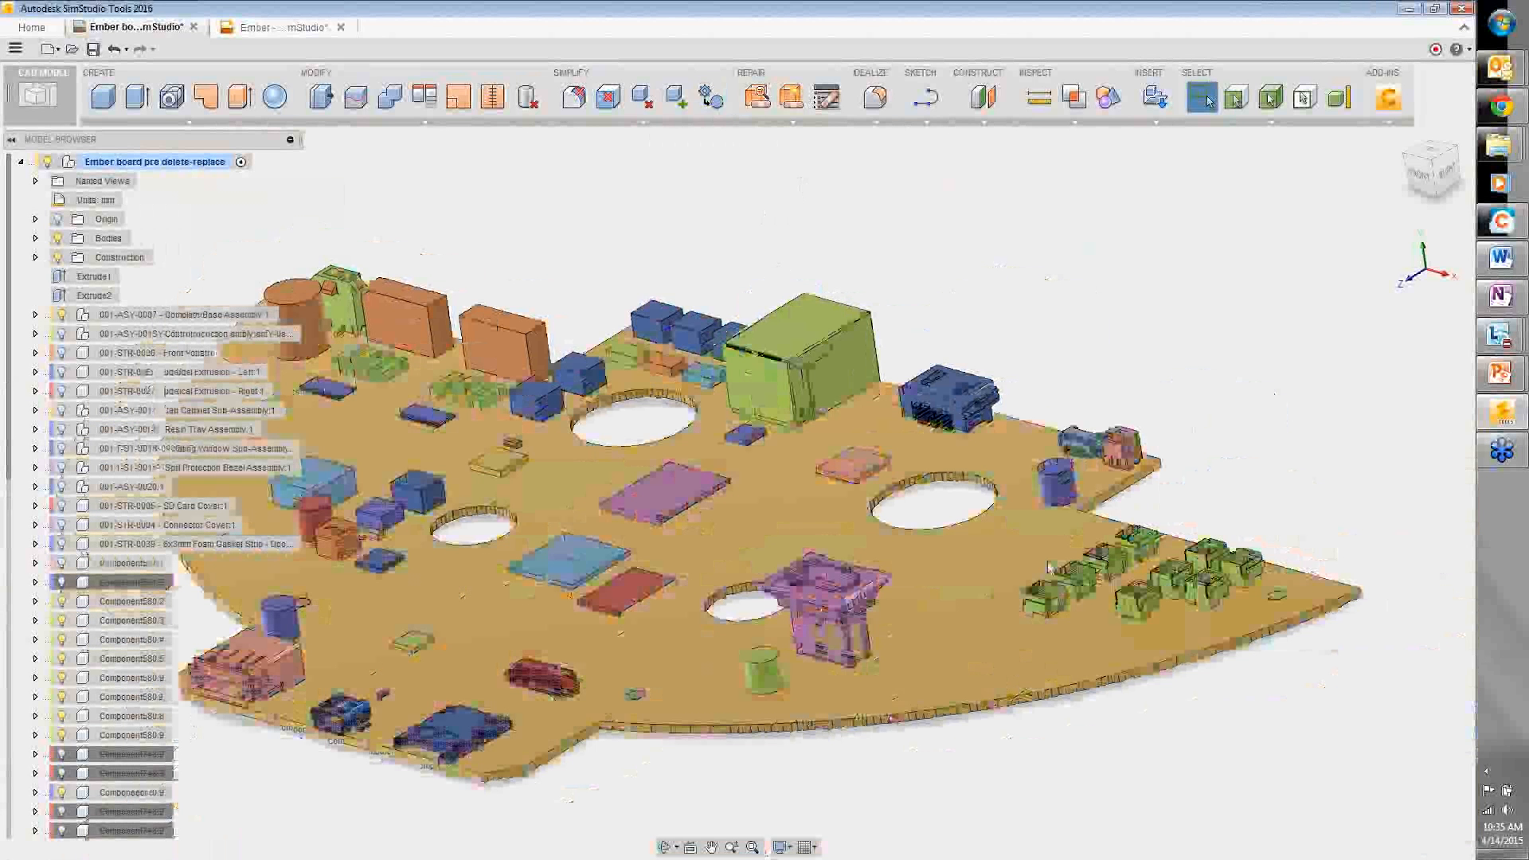
{"action": "scroll", "coordinate": [1067, 481], "scroll_direction": "up", "scroll_amount": 1}
{"action": "left_click", "coordinate": [711, 97]}
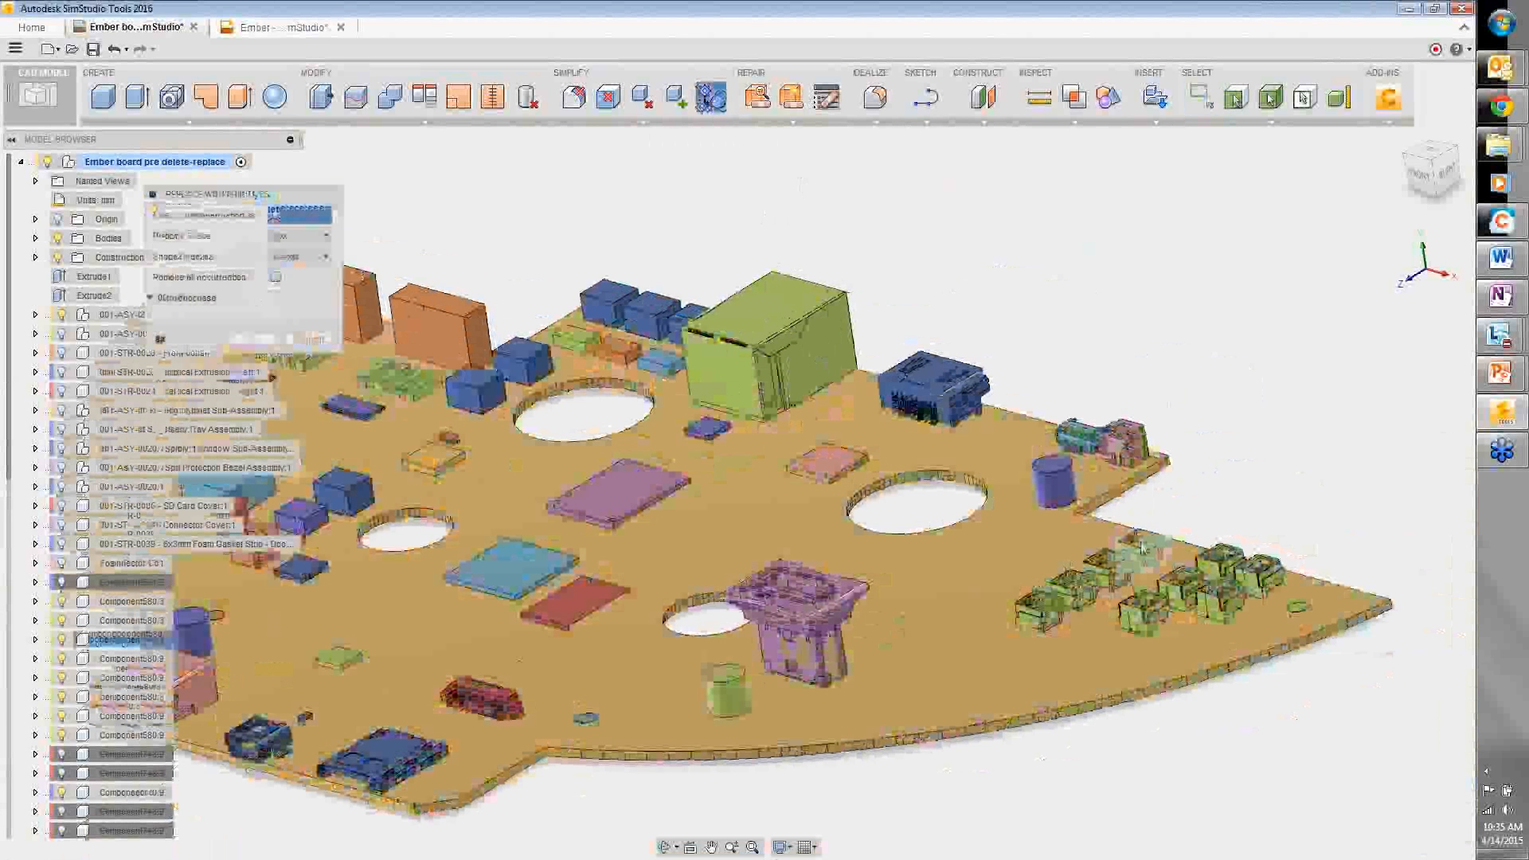
{"action": "left_click", "coordinate": [1142, 548]}
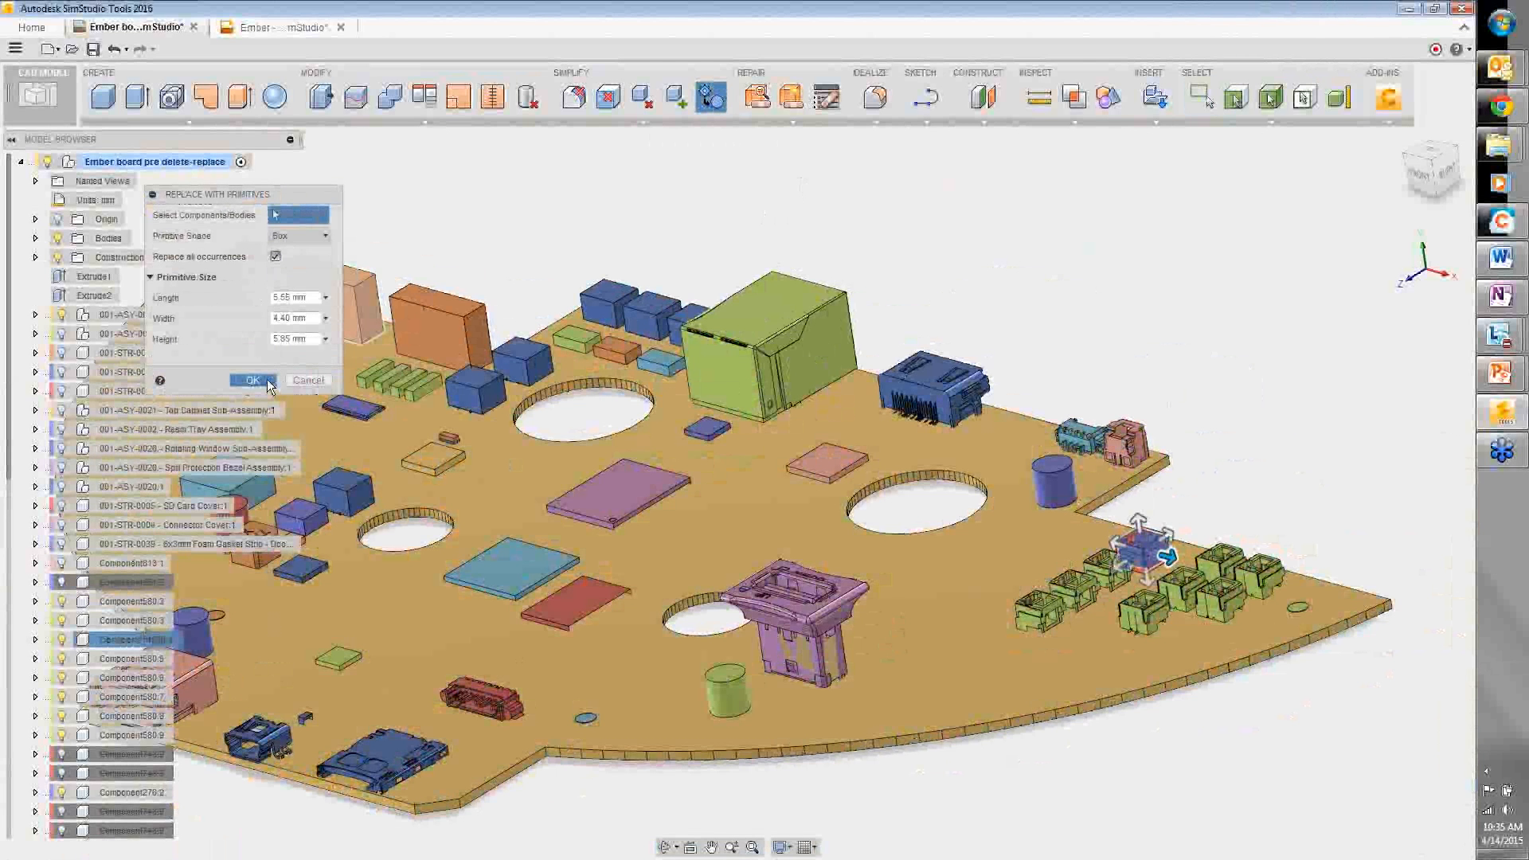
{"action": "left_click", "coordinate": [252, 381]}
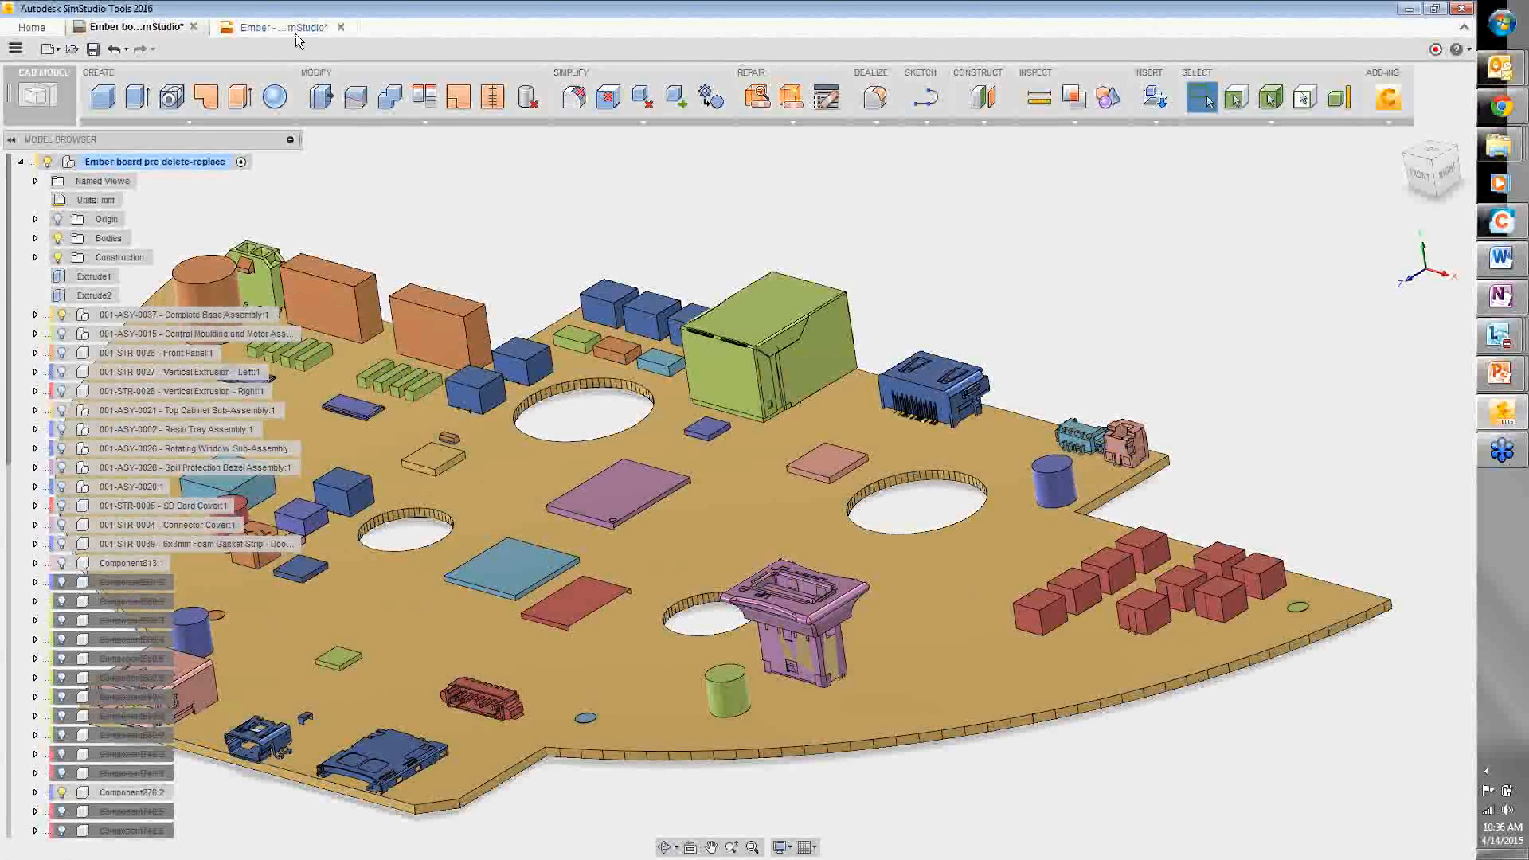
- Switch to the Ember - MAT Demo assembly and zoom in on the pink front bracket, then back out
{"action": "left_click", "coordinate": [292, 29]}
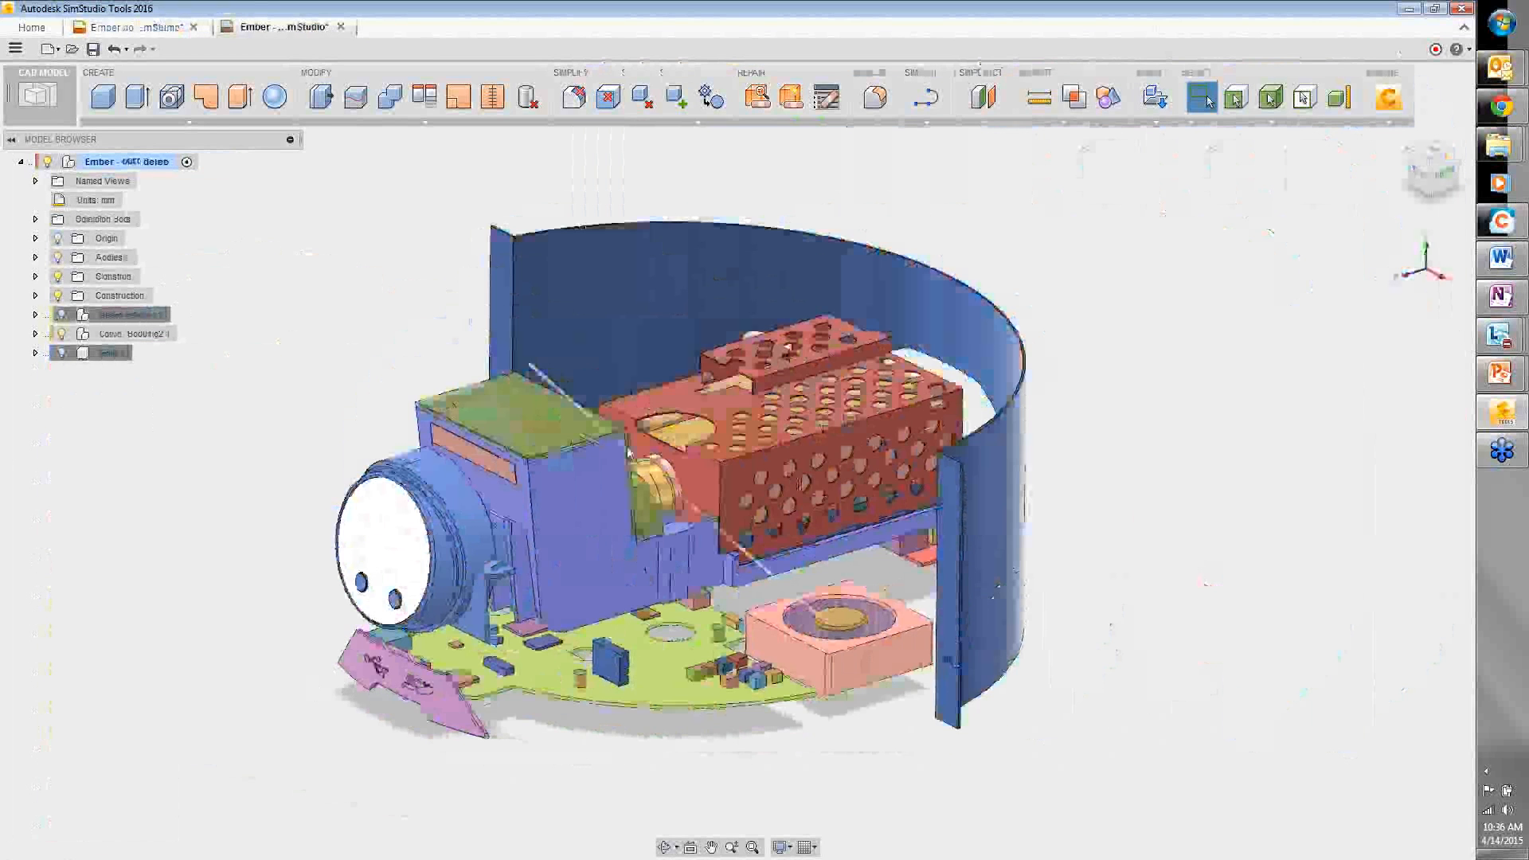
{"action": "scroll", "coordinate": [678, 404], "scroll_direction": "up", "scroll_amount": 3}
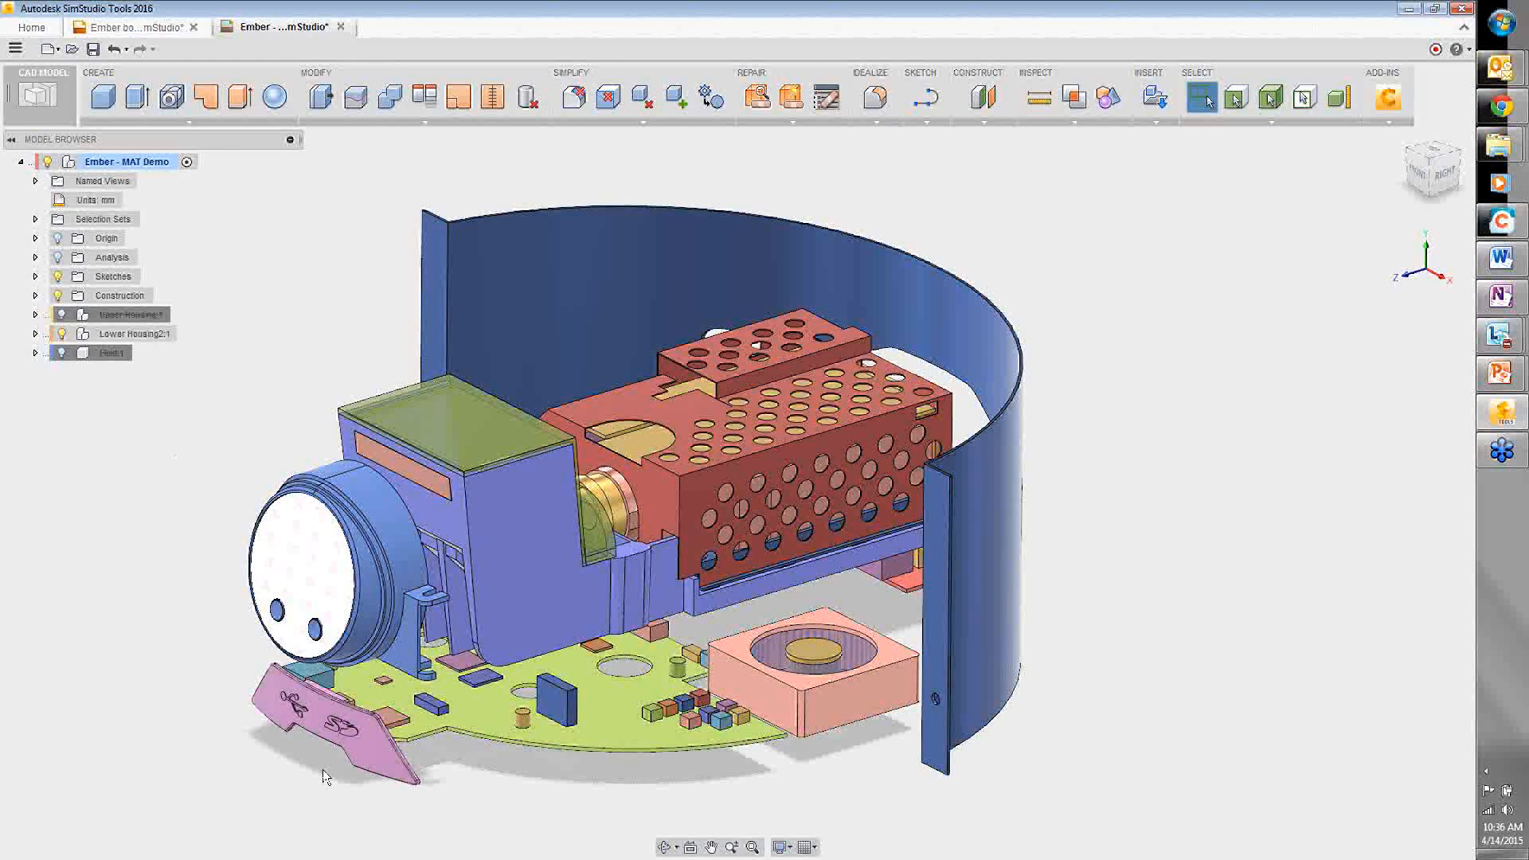
{"action": "scroll", "coordinate": [323, 769], "scroll_direction": "up", "scroll_amount": 3}
{"action": "scroll", "coordinate": [321, 761], "scroll_direction": "up", "scroll_amount": 2}
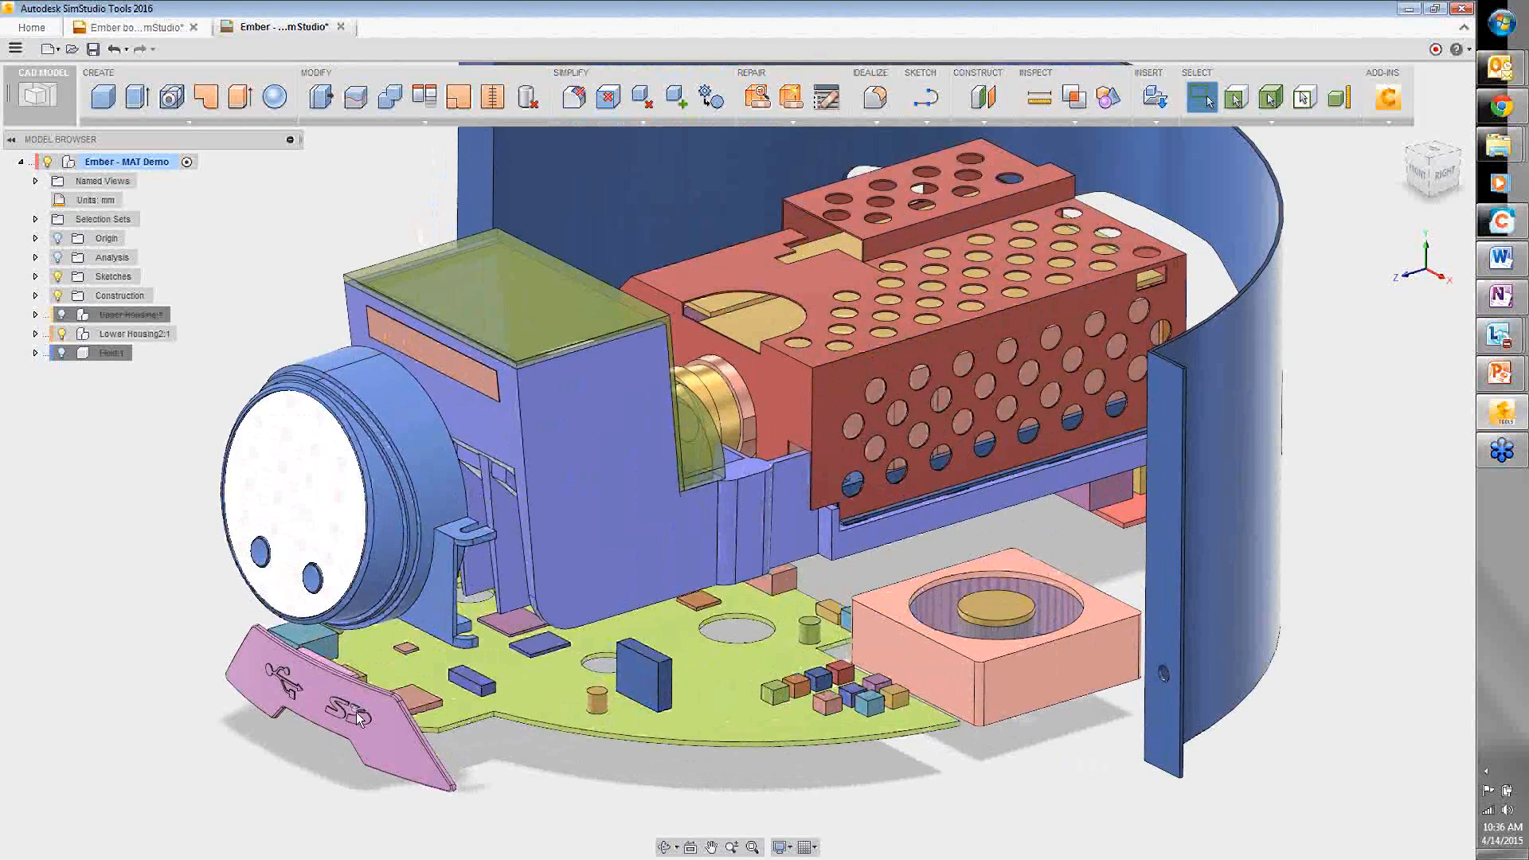
{"action": "scroll", "coordinate": [358, 719], "scroll_direction": "up", "scroll_amount": 2}
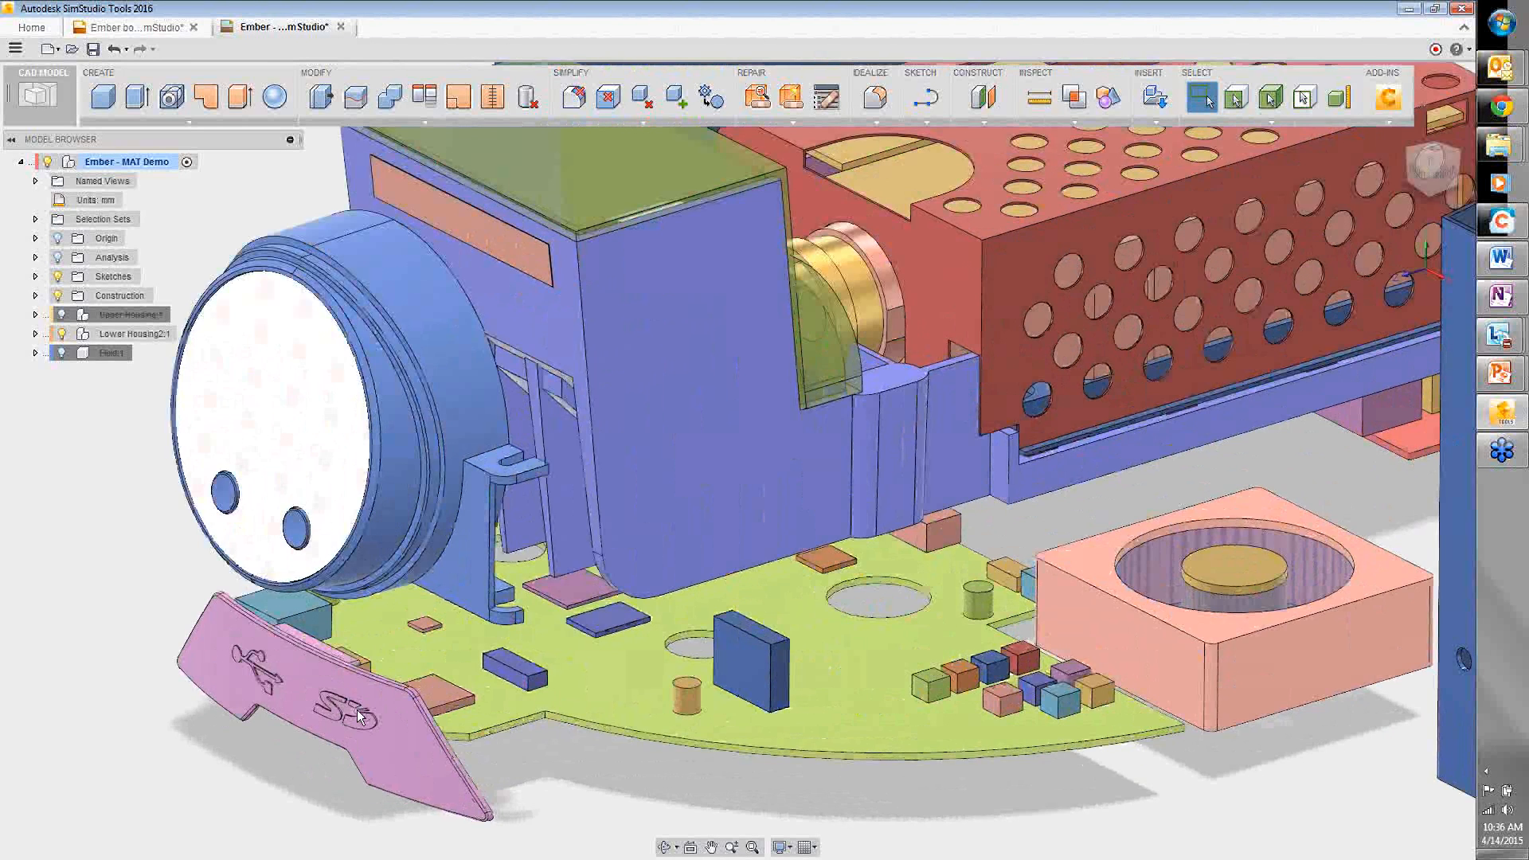
{"action": "scroll", "coordinate": [359, 719], "scroll_direction": "up", "scroll_amount": 4}
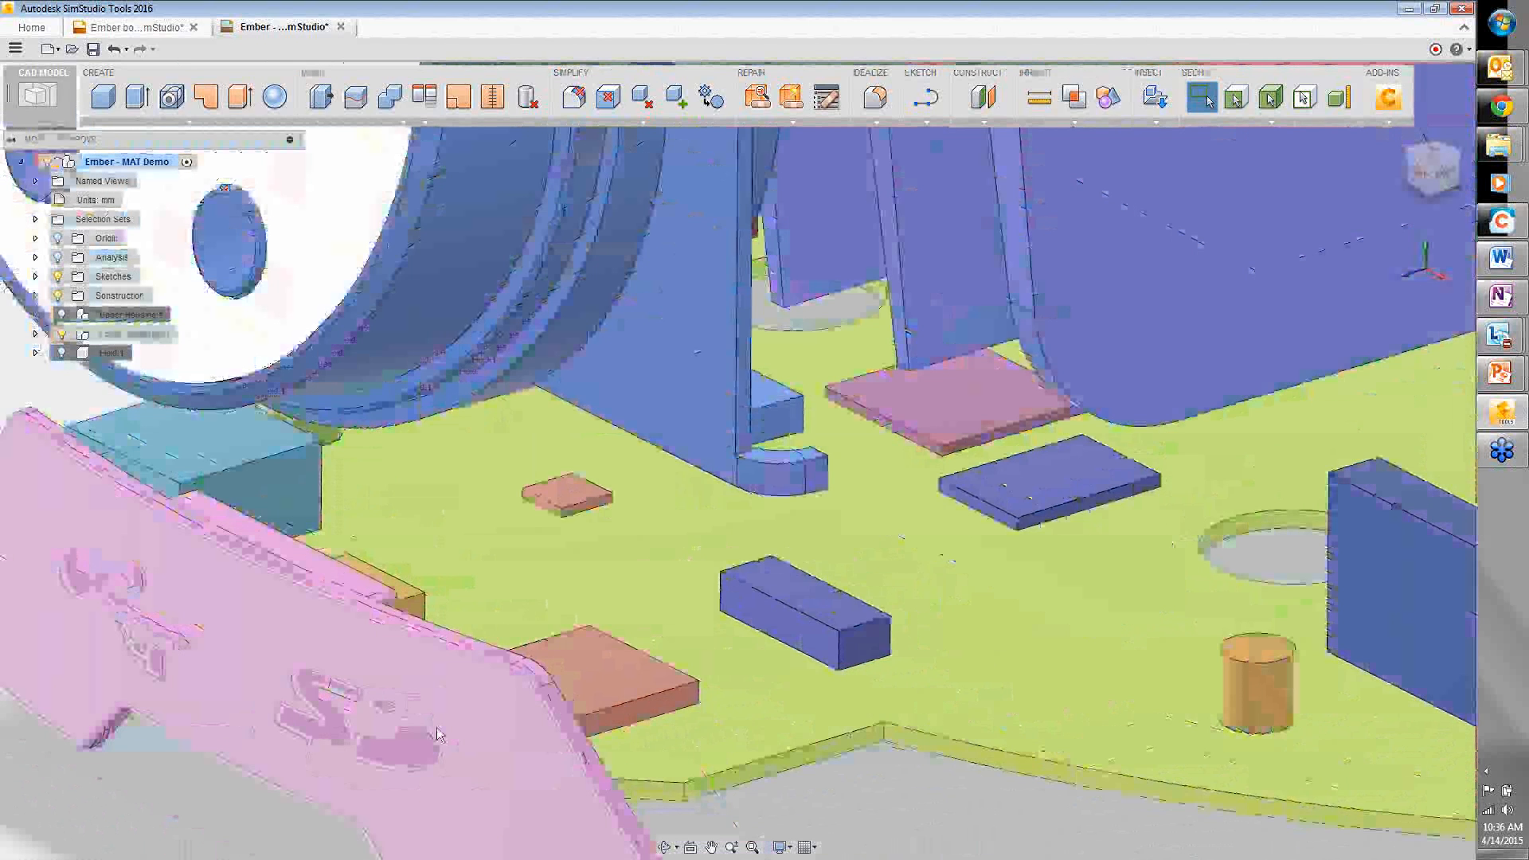
{"action": "scroll", "coordinate": [342, 701], "scroll_direction": "down", "scroll_amount": 4}
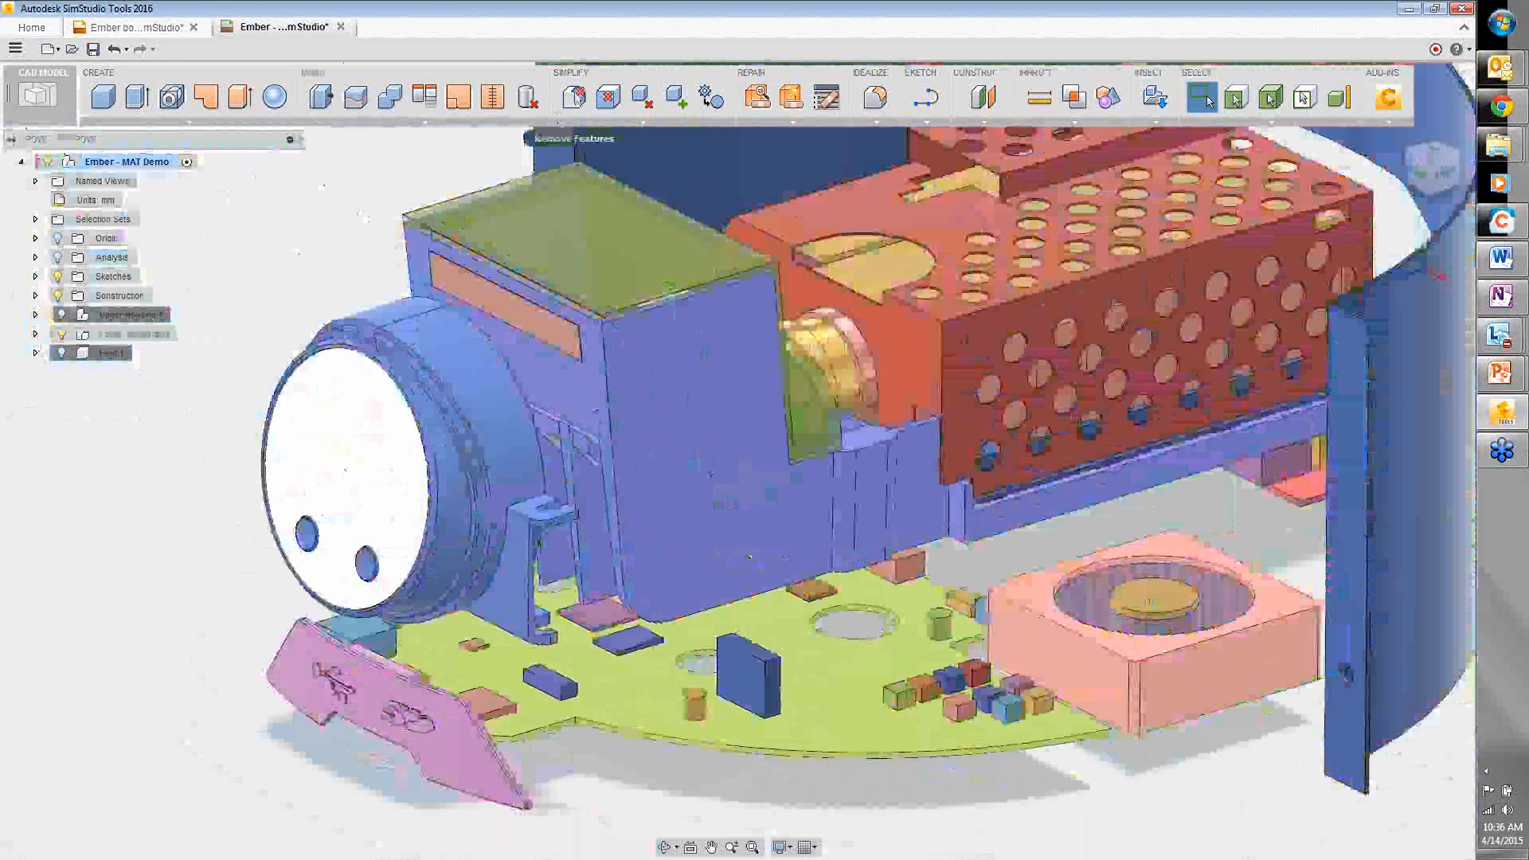
- Remove the USB and logo embossing from the pink bracket with Remove Features, excluding fillets
{"action": "left_click", "coordinate": [573, 97]}
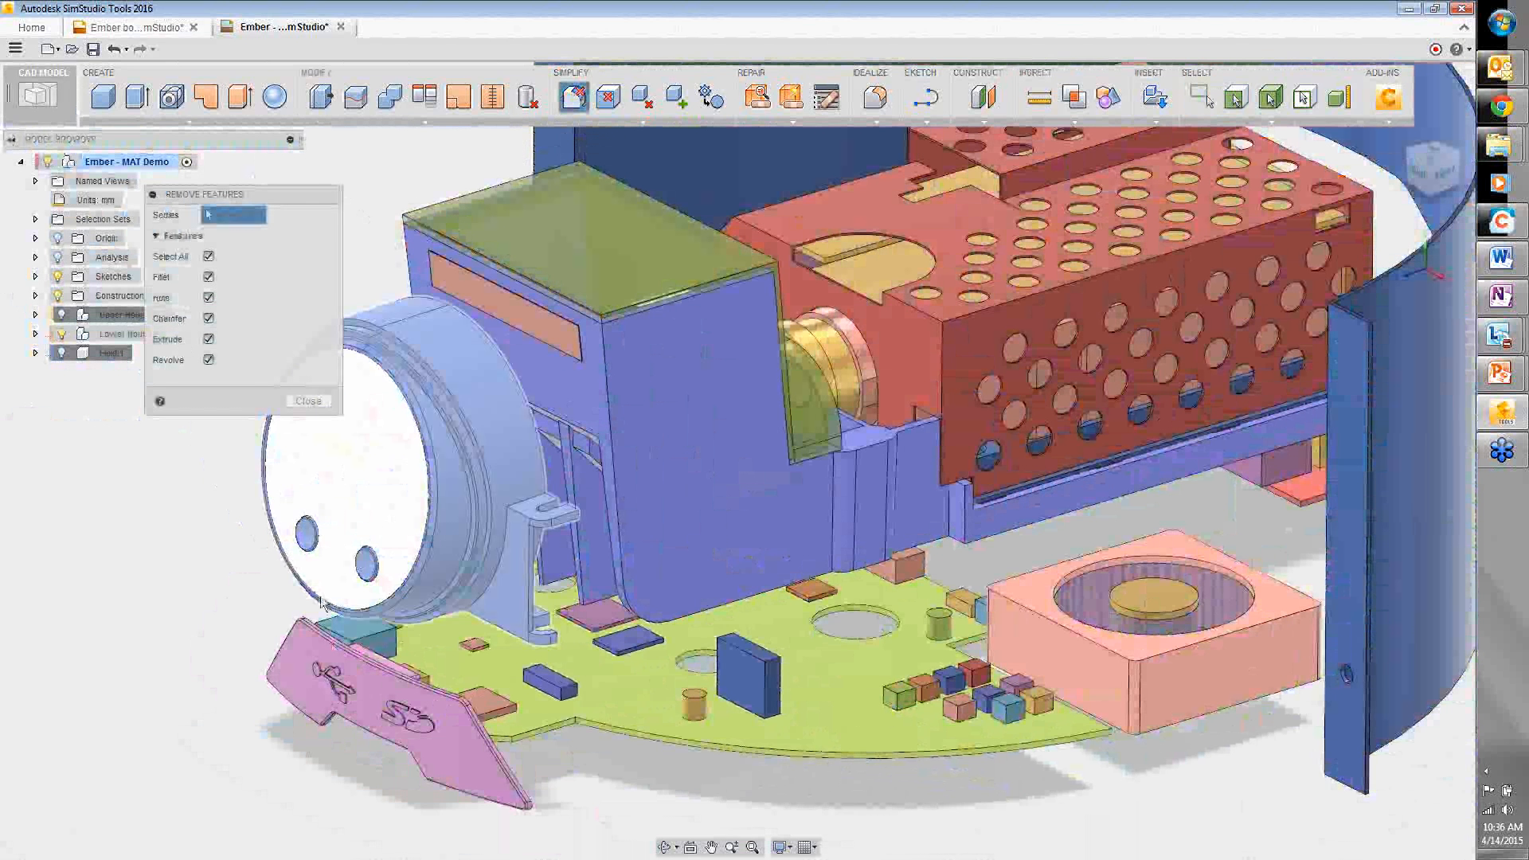
{"action": "left_click", "coordinate": [339, 683]}
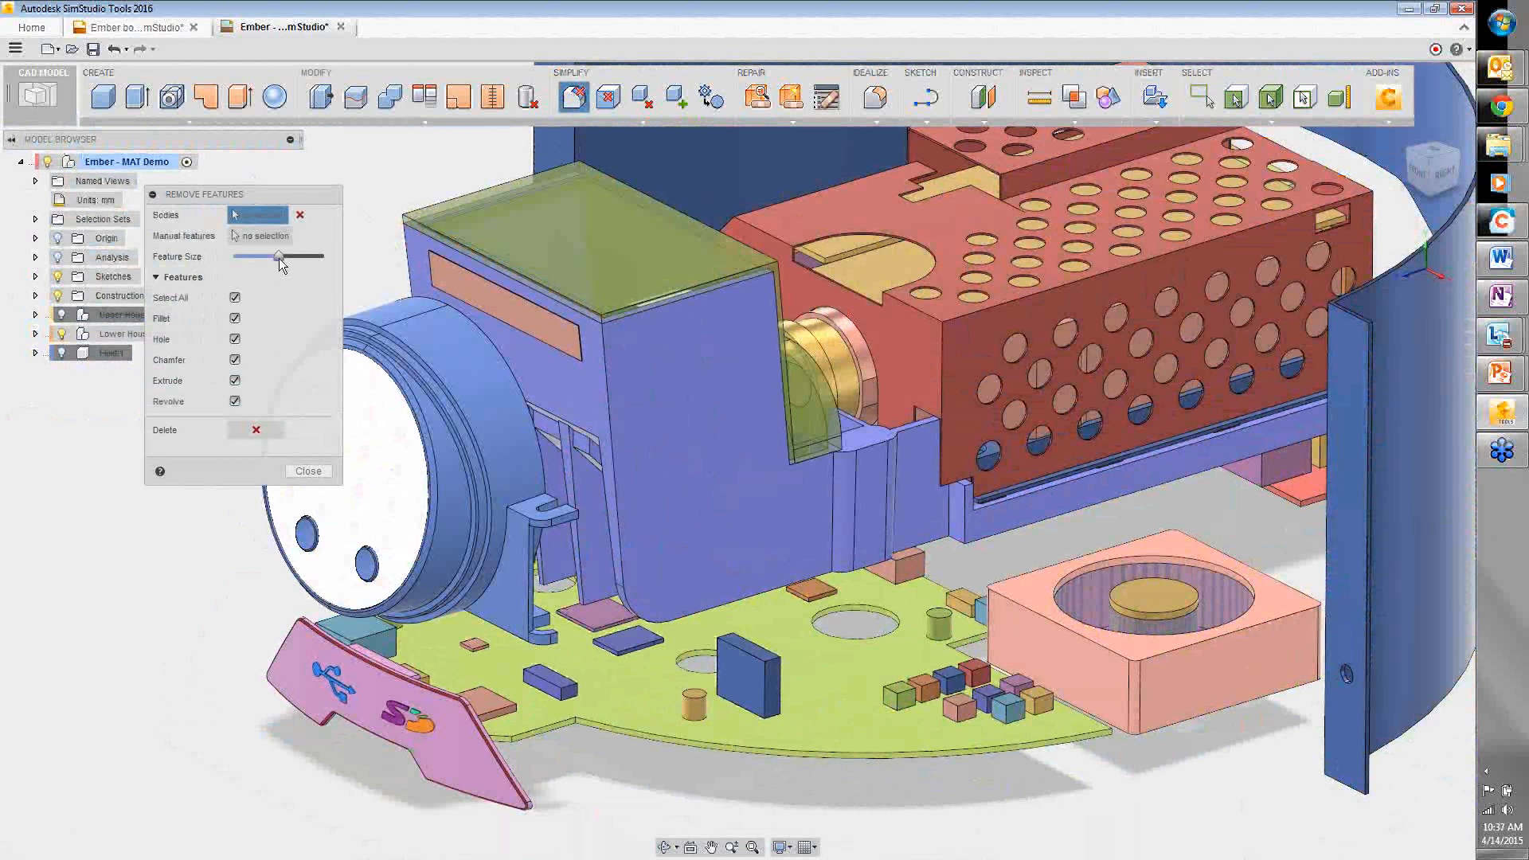
{"action": "mouse_move", "coordinate": [278, 258]}
{"action": "left_mouse_down"}
{"action": "mouse_move", "coordinate": [252, 255]}
{"action": "mouse_move", "coordinate": [269, 253]}
{"action": "left_mouse_up"}
{"action": "left_click", "coordinate": [234, 318]}
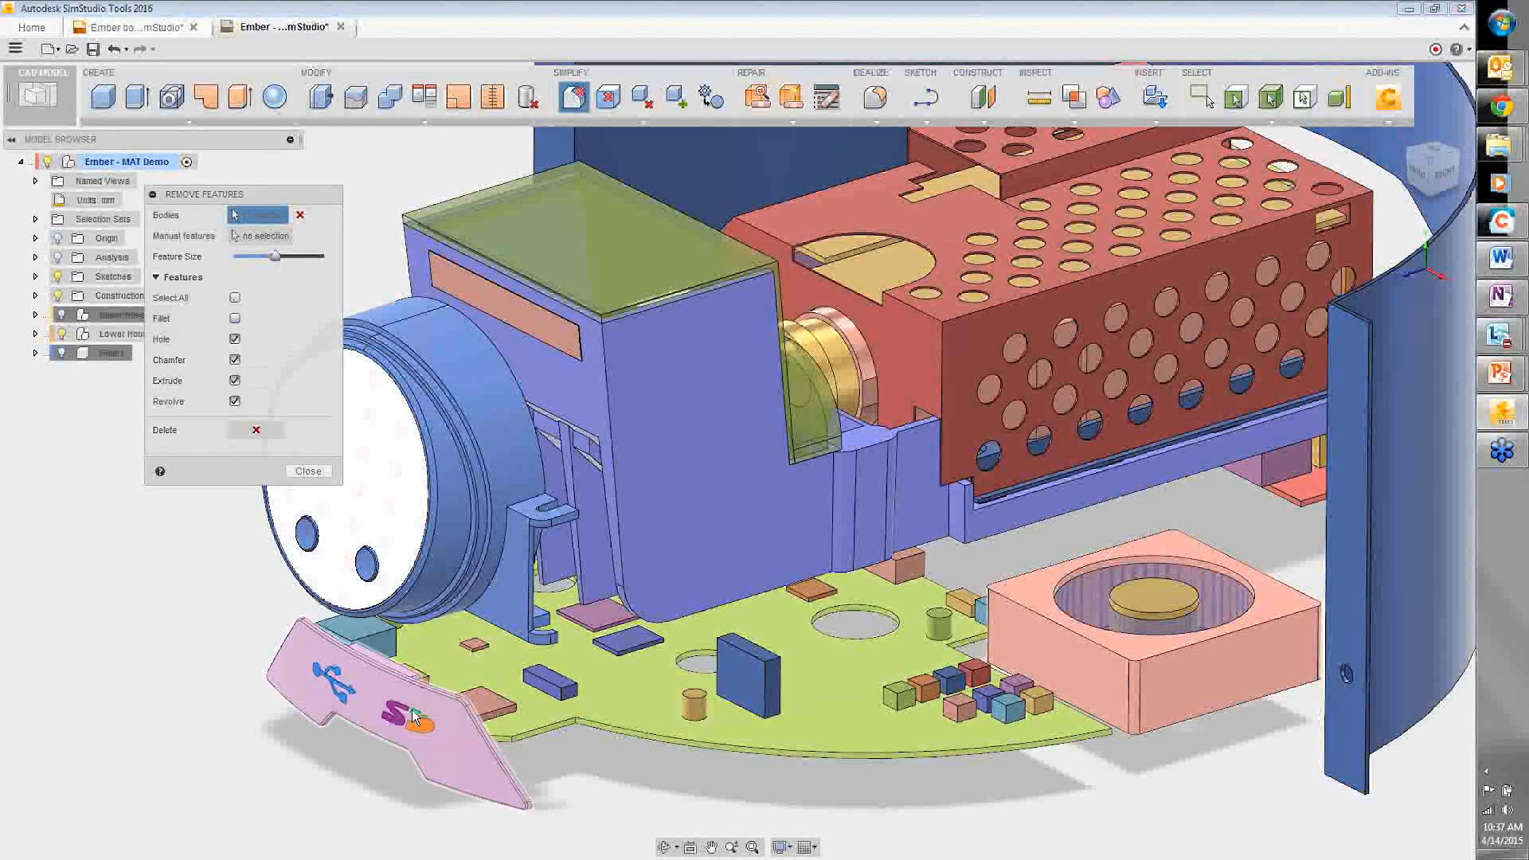
{"action": "left_click", "coordinate": [256, 430]}
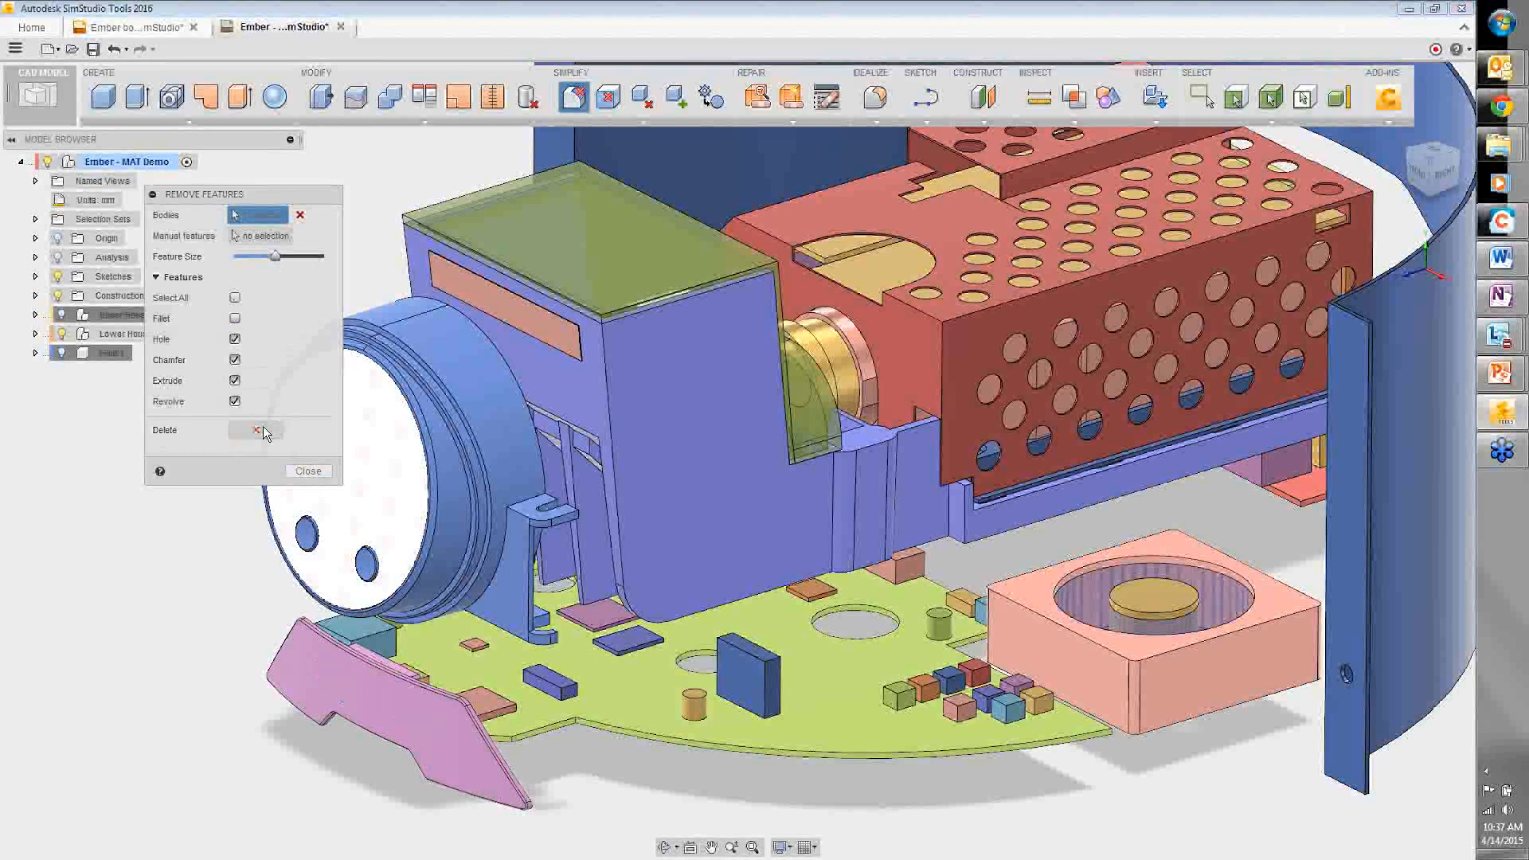
{"action": "left_click", "coordinate": [308, 471]}
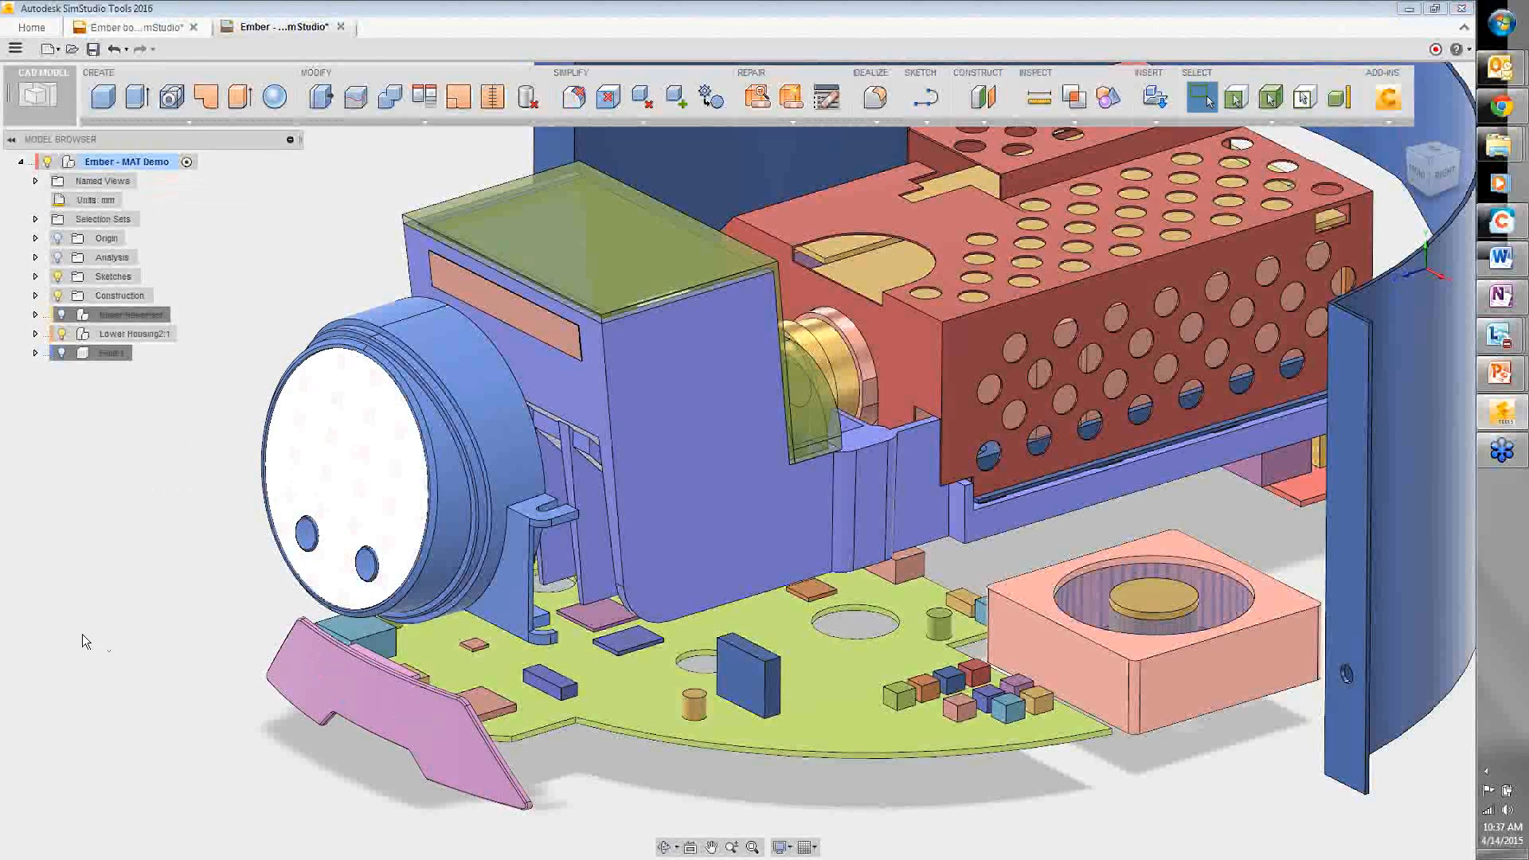
- Launch the CFD Model Assessment Tool from the ADD-INS CFD dropdown
{"action": "scroll", "coordinate": [68, 629], "scroll_direction": "down", "scroll_amount": 2}
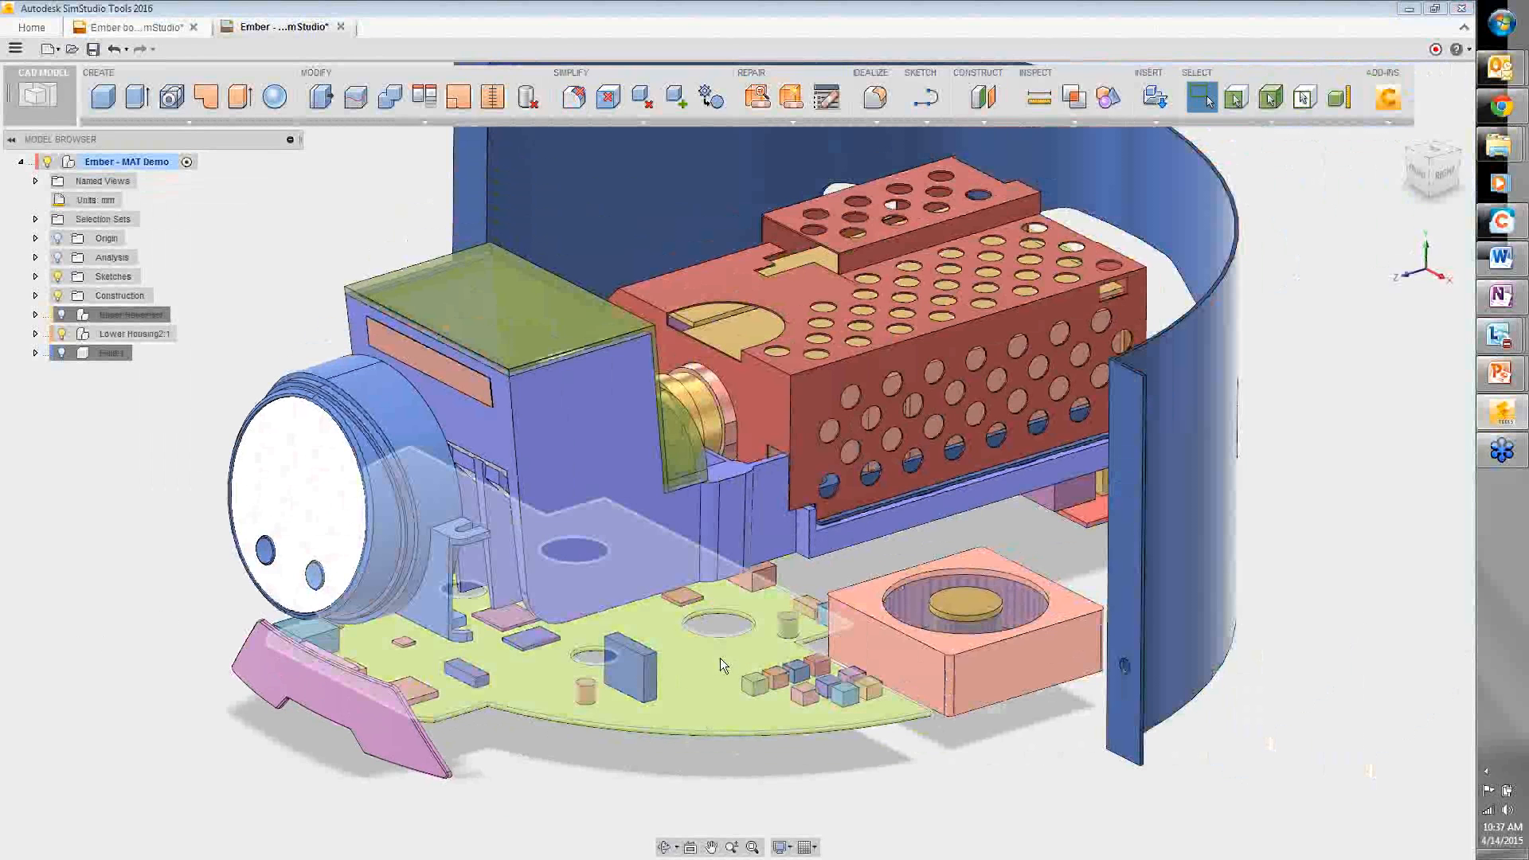
{"action": "middle_click_drag", "start_coordinate": [680, 675], "coordinate": [1028, 305], "text": "shift"}
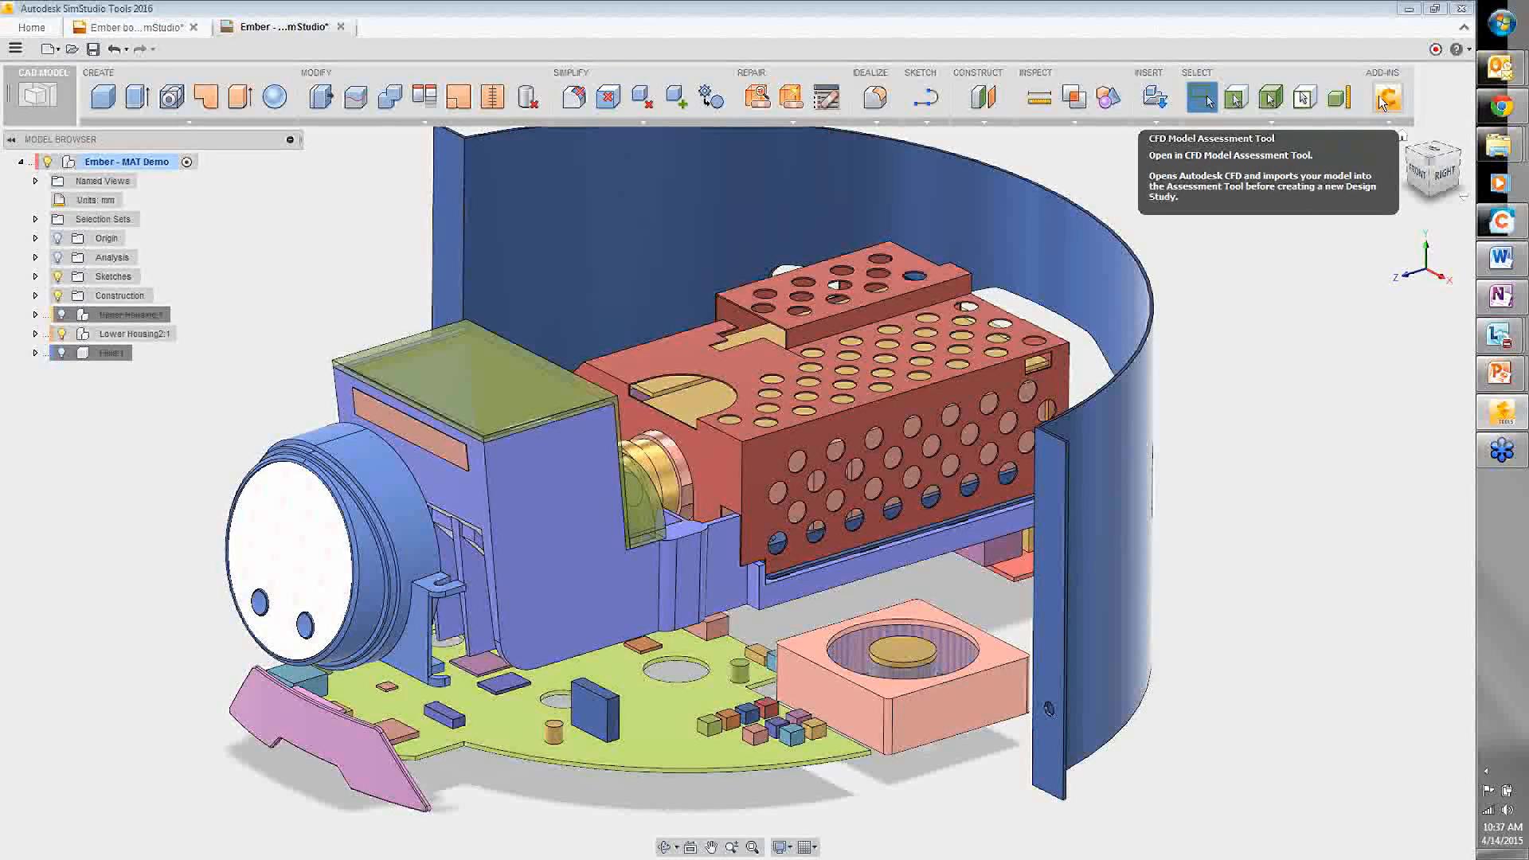
{"action": "left_click", "coordinate": [1388, 122]}
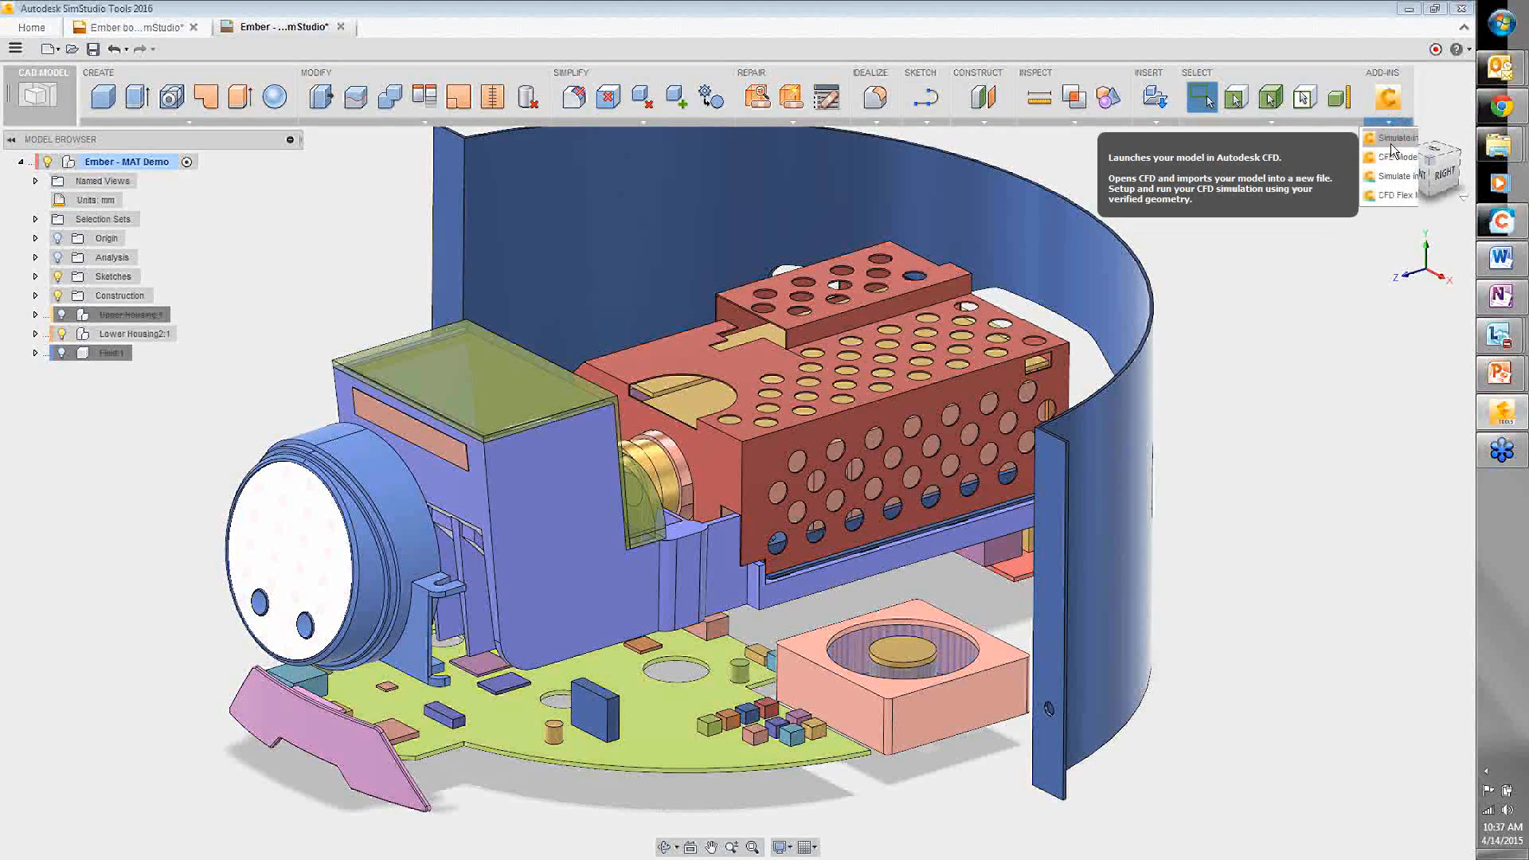
{"action": "left_click", "coordinate": [1388, 97]}
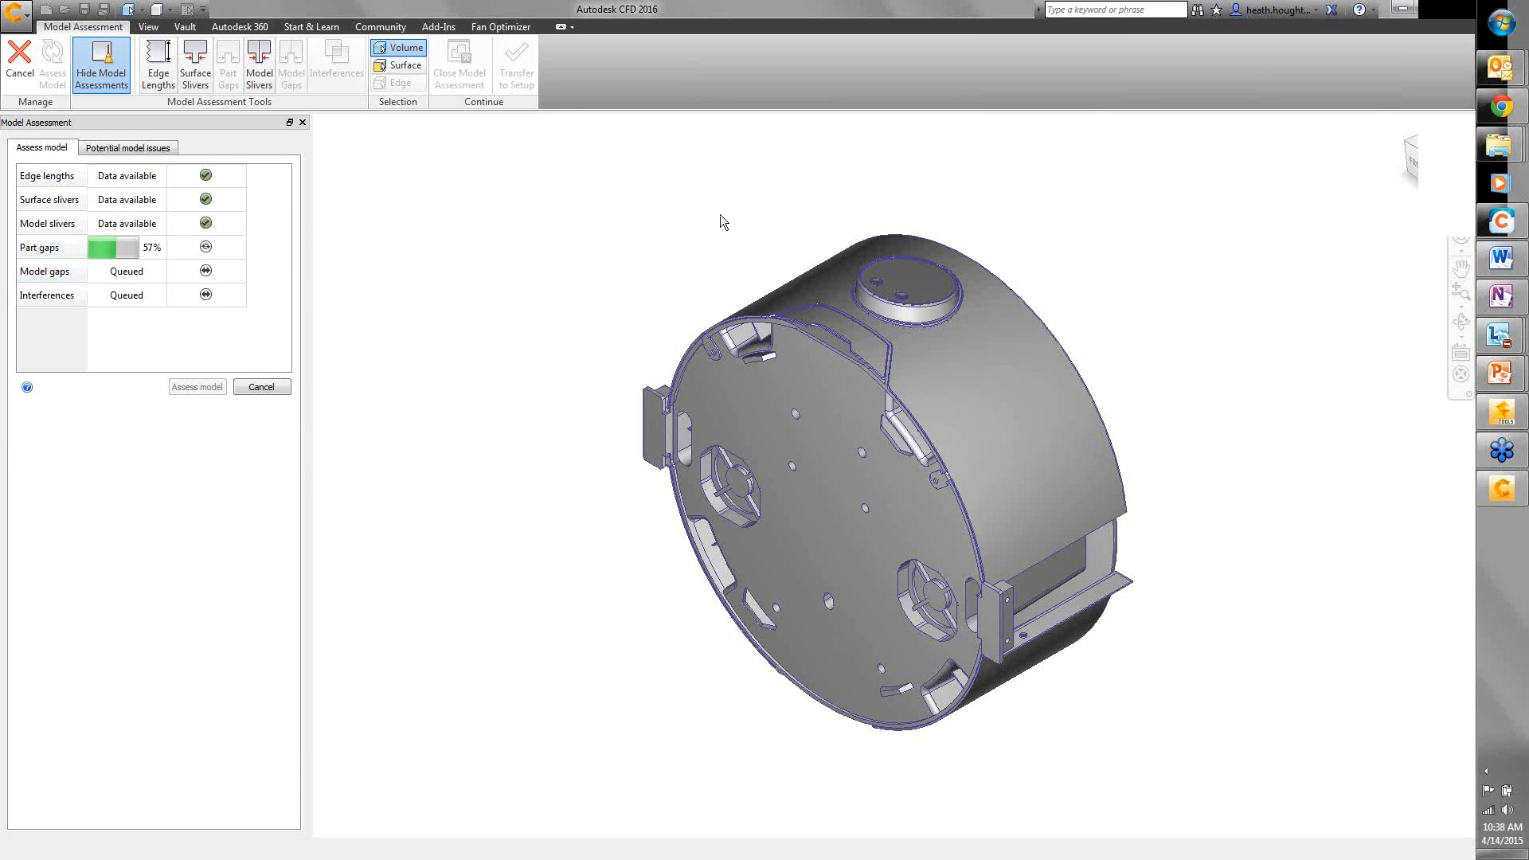
- Orbit and zoom the housing to an oblique top view while the assessment runs
{"action": "middle_click_drag", "start_coordinate": [1082, 276], "coordinate": [848, 456], "text": "shift"}
{"action": "scroll", "coordinate": [904, 454], "scroll_direction": "up", "scroll_amount": 3}
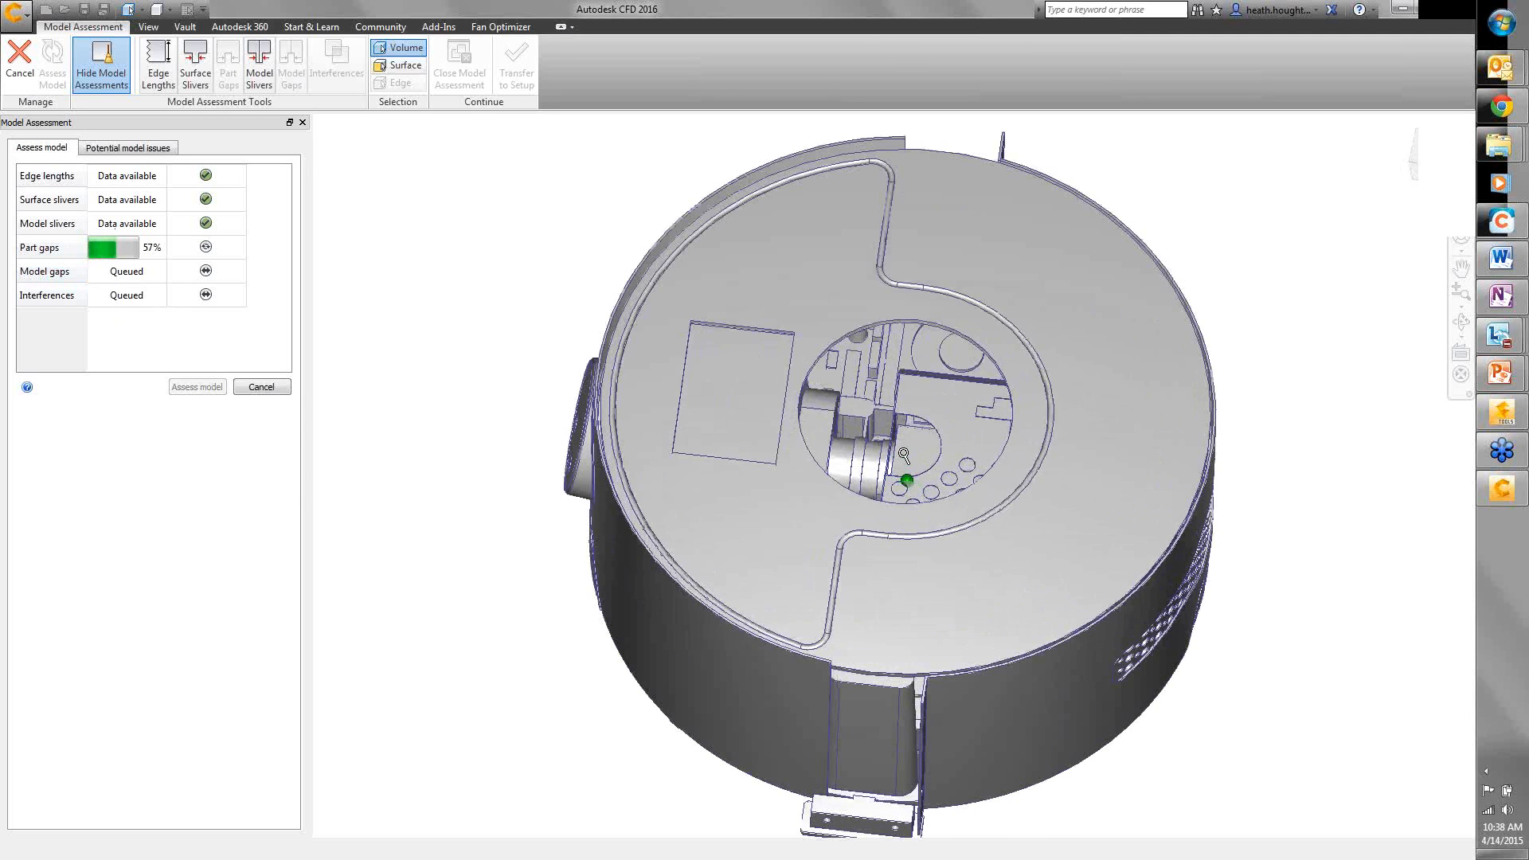
{"action": "scroll", "coordinate": [903, 454], "scroll_direction": "up", "scroll_amount": 2}
{"action": "scroll", "coordinate": [903, 455], "scroll_direction": "up", "scroll_amount": 2}
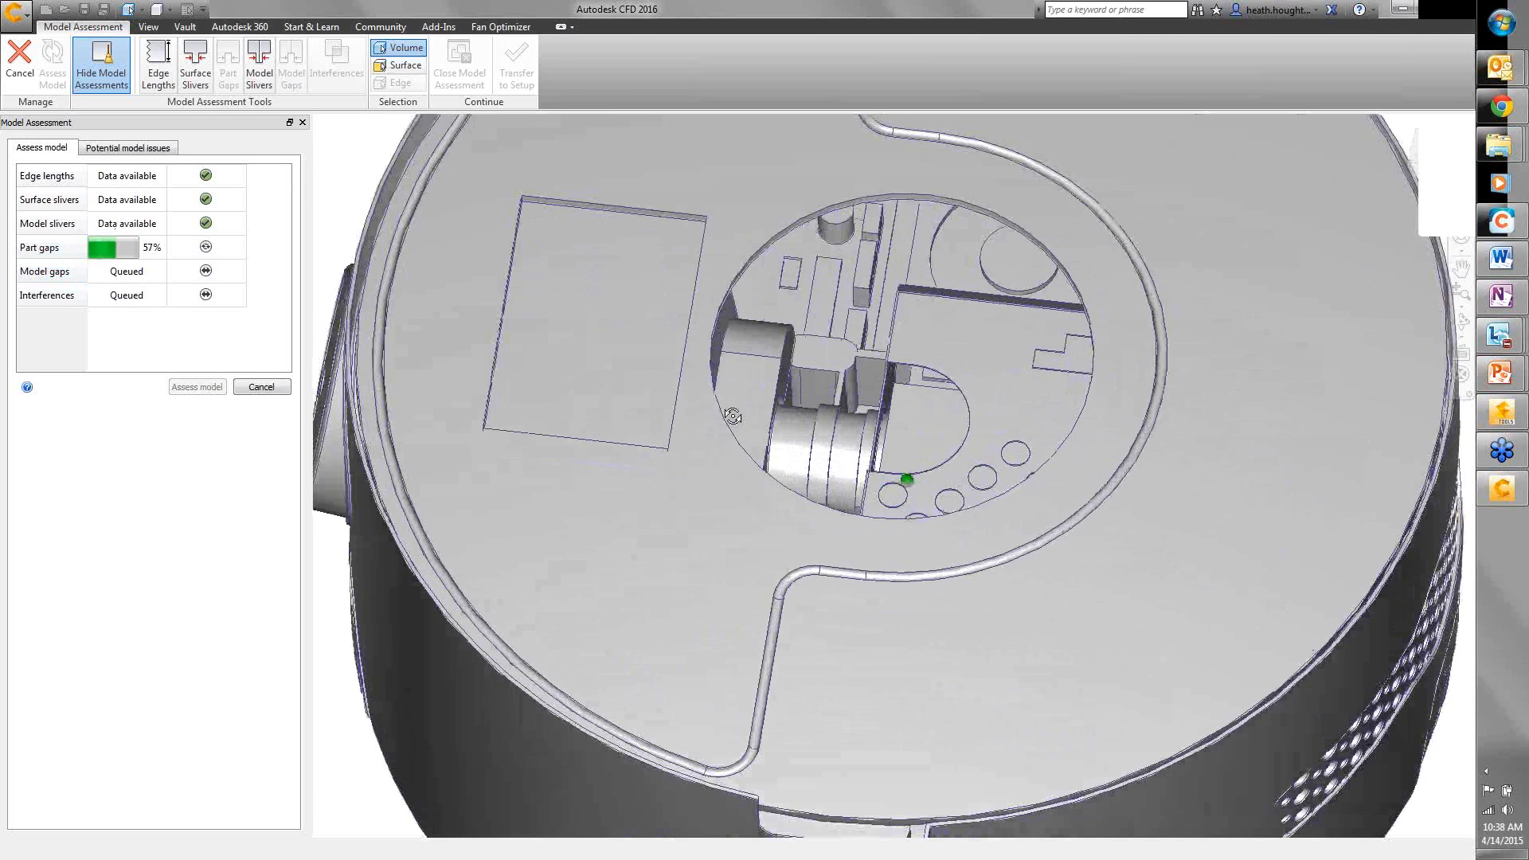
{"action": "middle_click_drag", "start_coordinate": [732, 417], "coordinate": [820, 276], "text": "shift"}
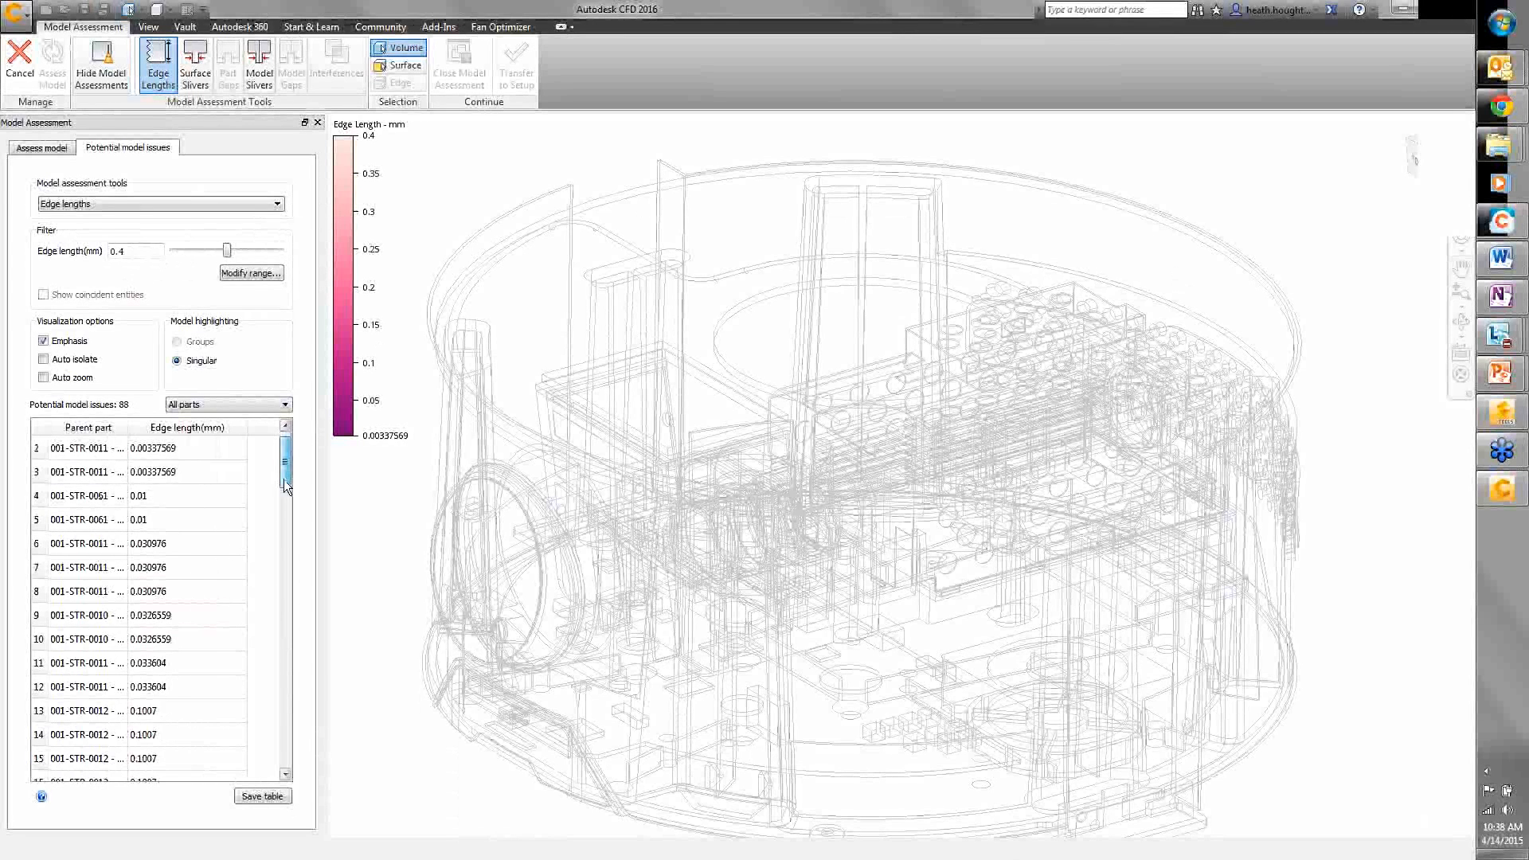
- Filter edge lengths to 0.106498 mm (16 issues), select the shortest edge, and enable Auto isolate and Auto zoom
{"action": "left_click_drag", "start_coordinate": [284, 479], "coordinate": [285, 446]}
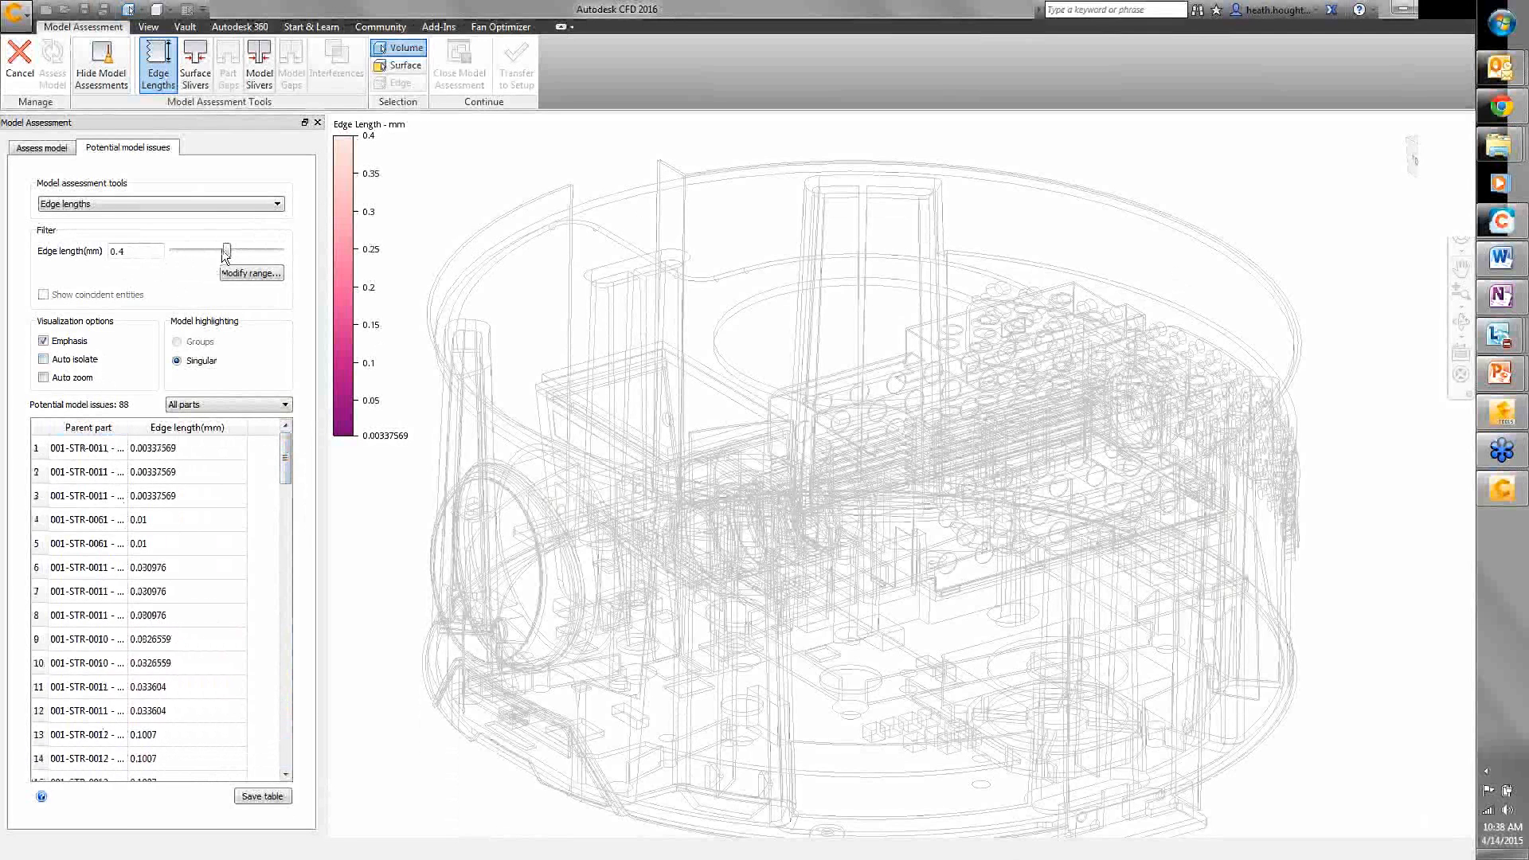
{"action": "left_click_drag", "start_coordinate": [225, 253], "coordinate": [184, 246]}
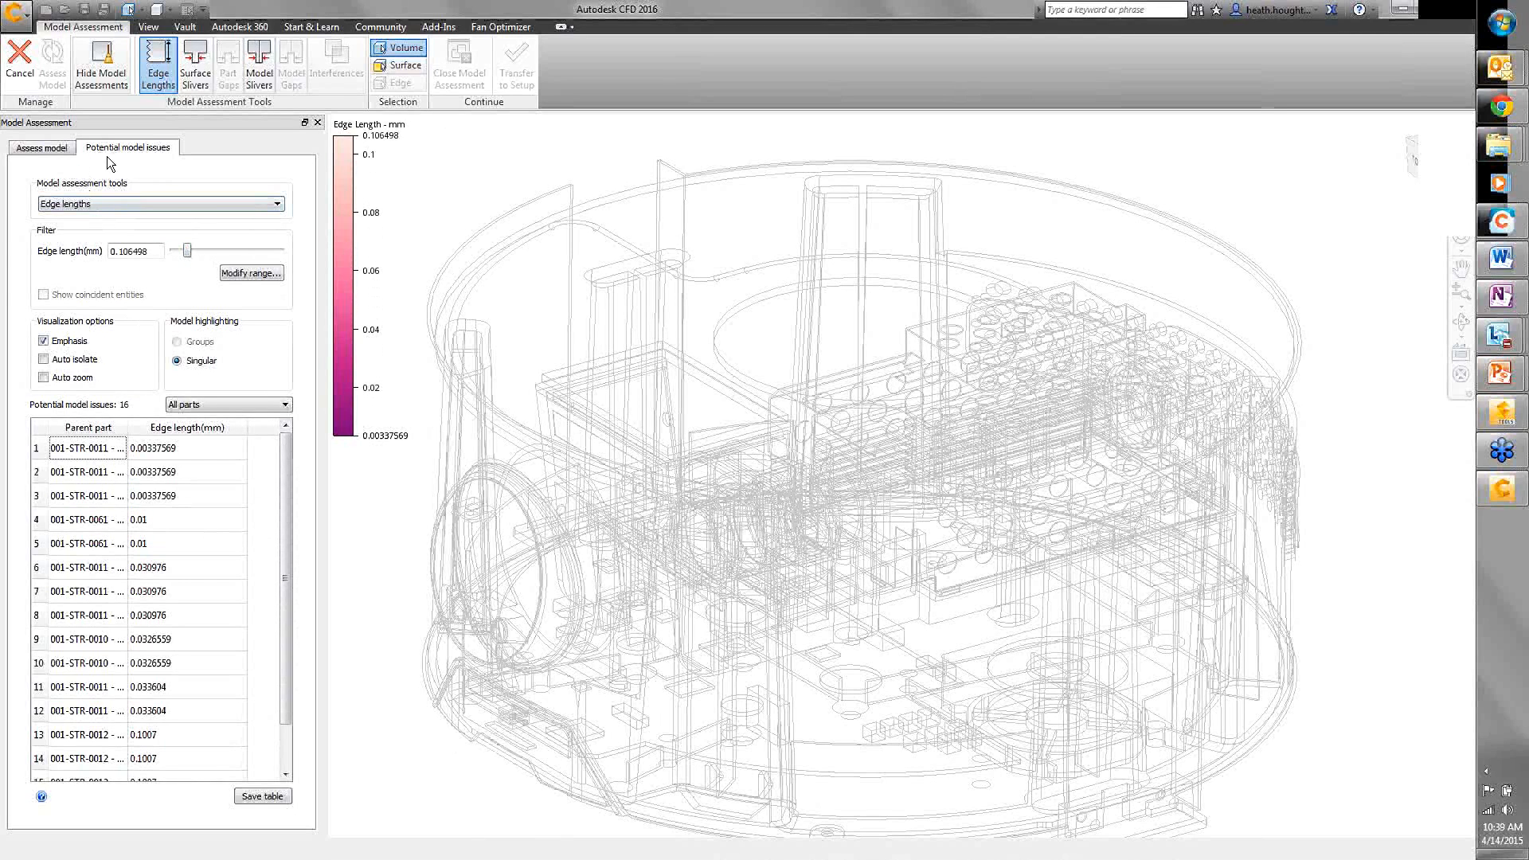
{"action": "left_click", "coordinate": [88, 452]}
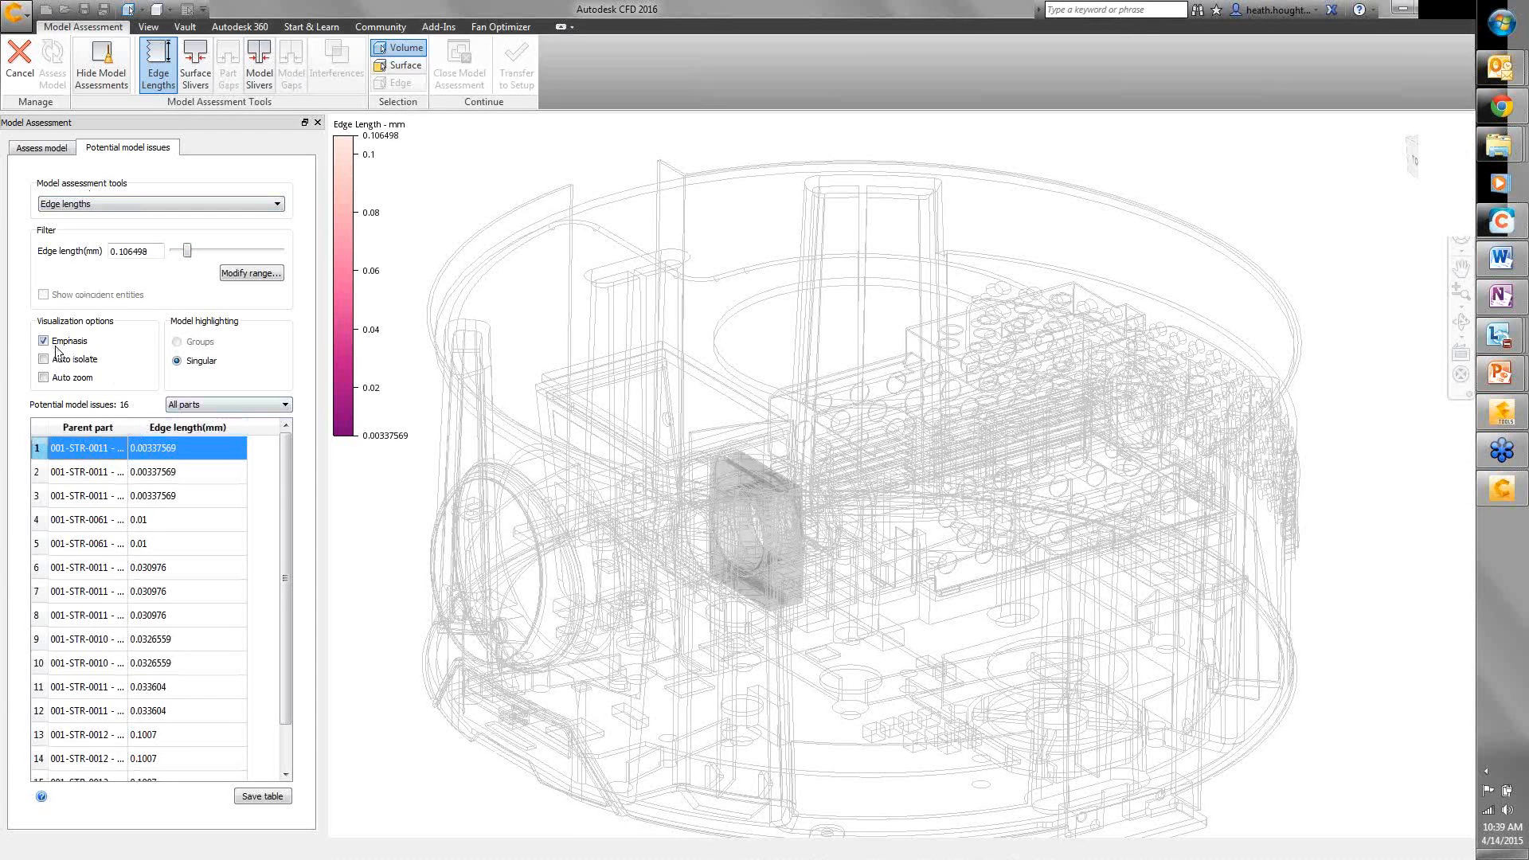
{"action": "left_click", "coordinate": [85, 474]}
{"action": "left_click", "coordinate": [92, 635]}
{"action": "left_click", "coordinate": [91, 616]}
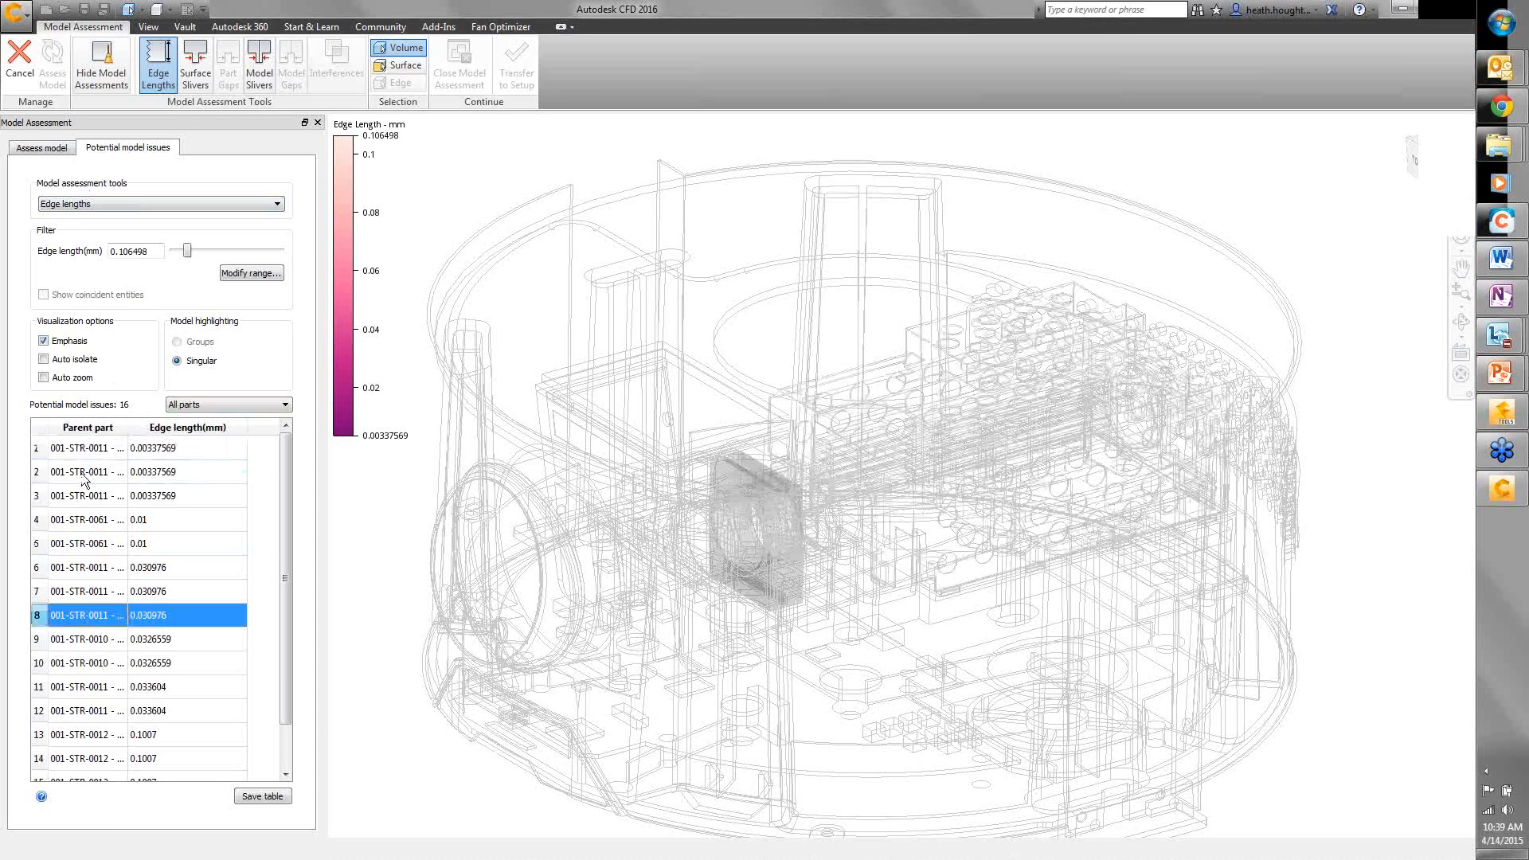
{"action": "left_click", "coordinate": [84, 452]}
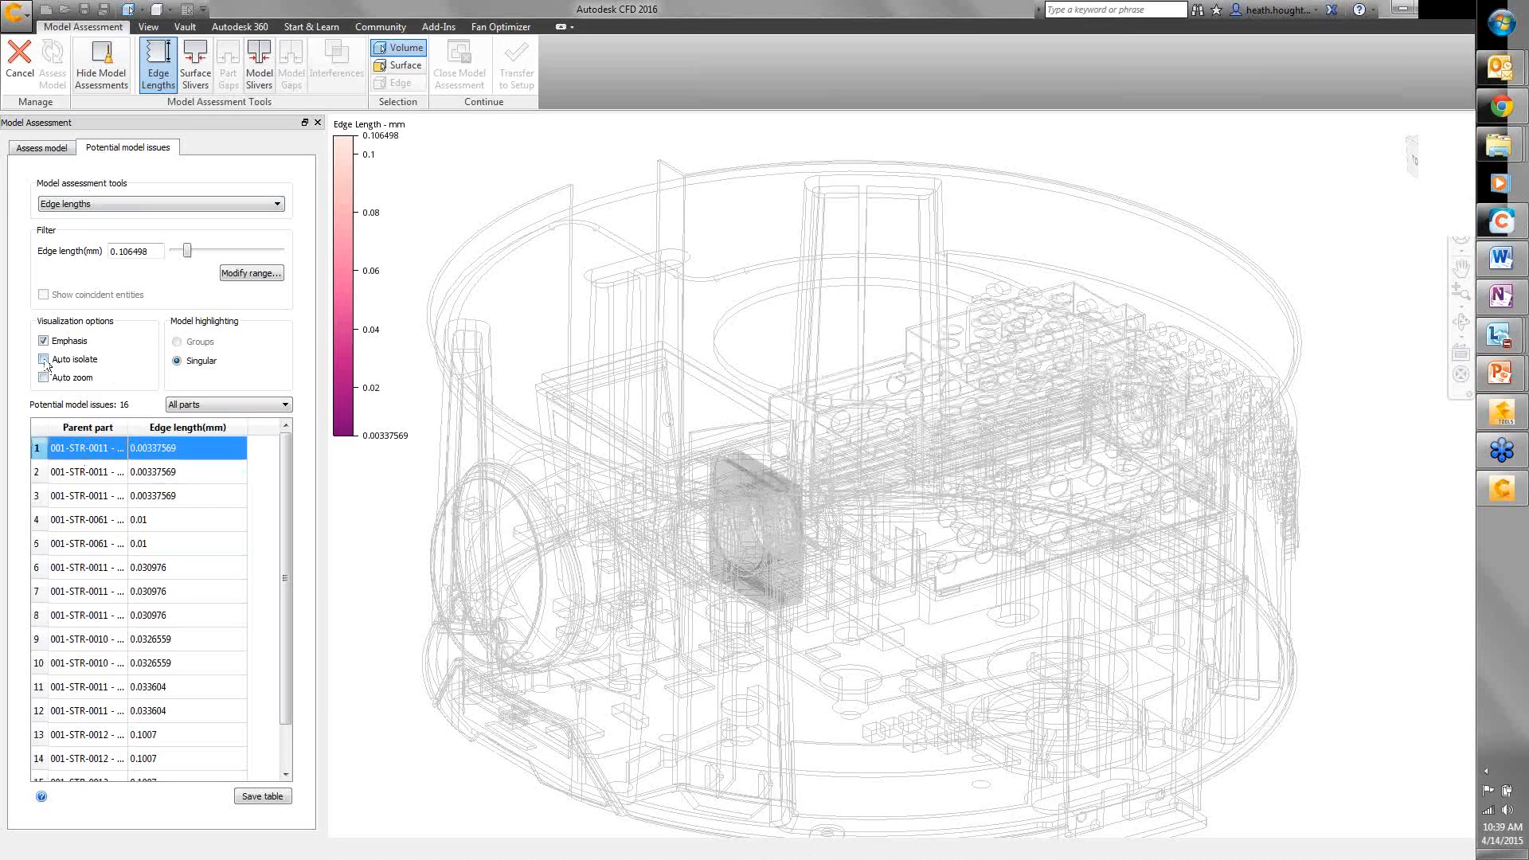
{"action": "left_click", "coordinate": [44, 360]}
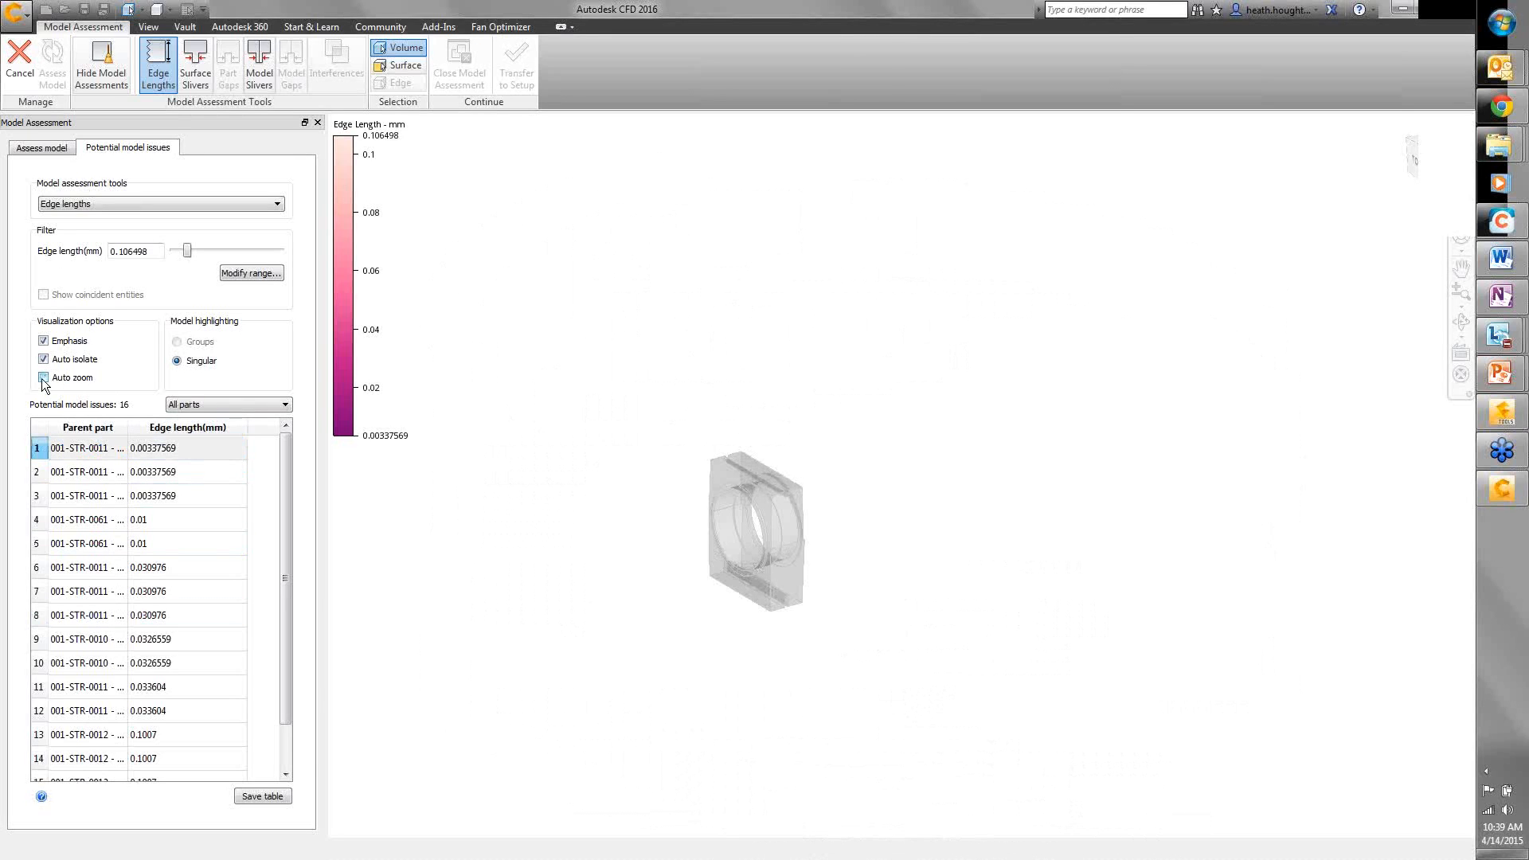
{"action": "left_click", "coordinate": [43, 378]}
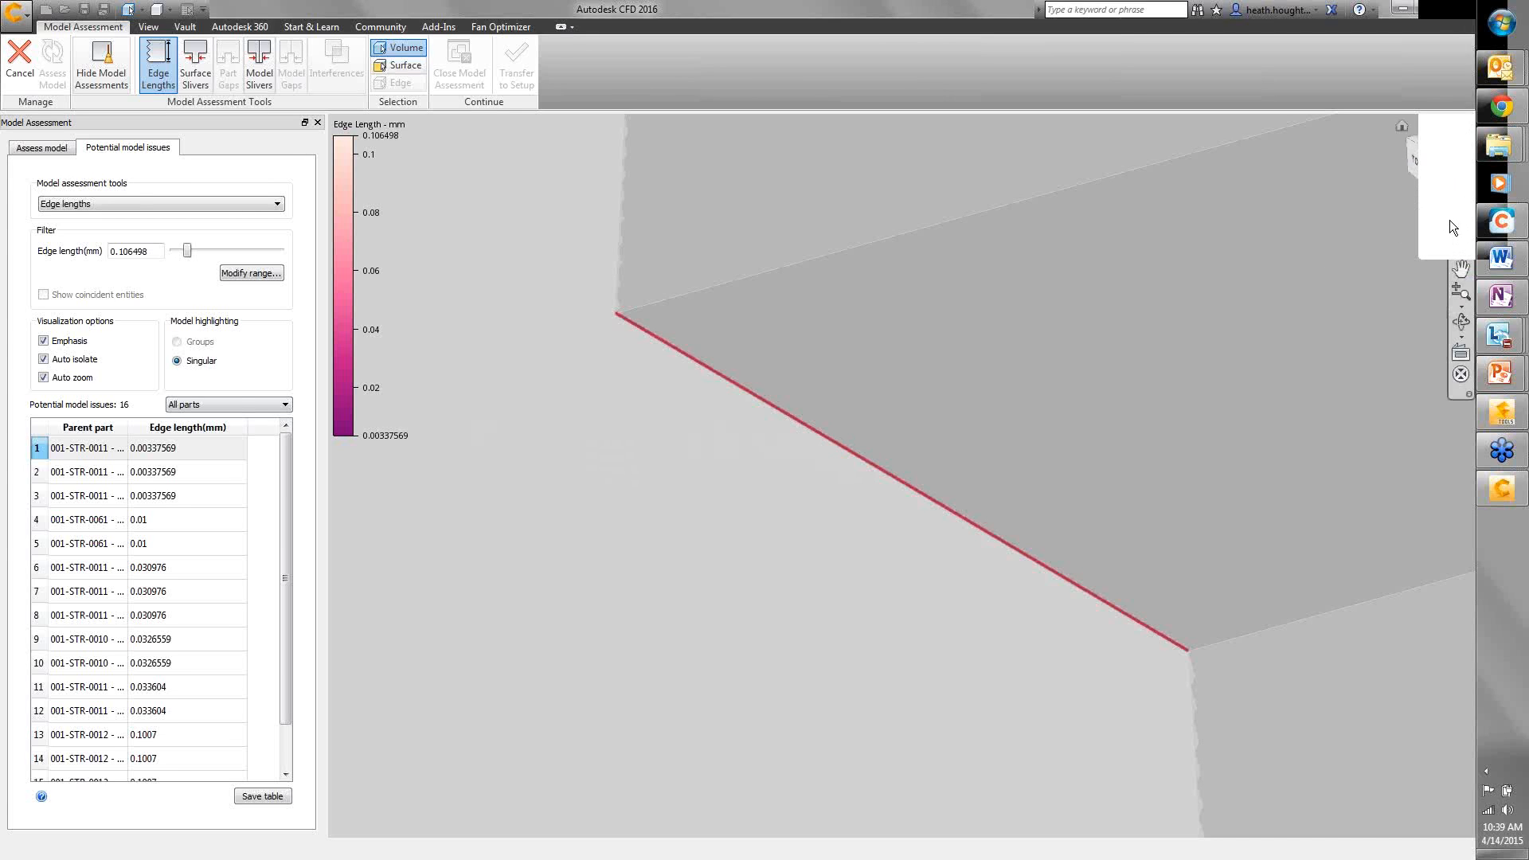
- Dock the navigation bar at the lower left and zoom to fit the whole isolated flagged part
{"action": "left_click", "coordinate": [1468, 394]}
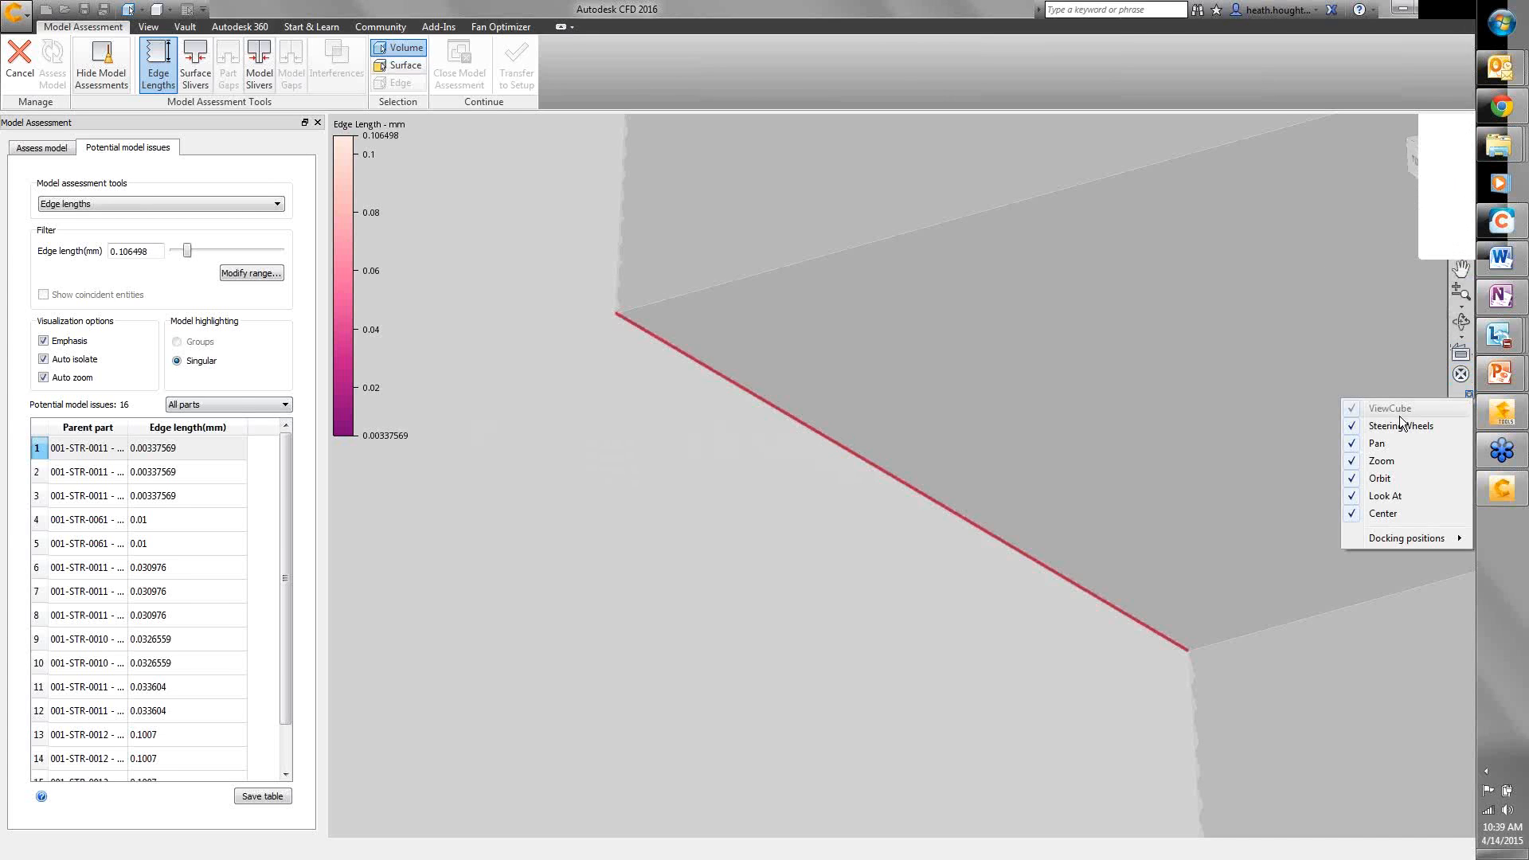
{"action": "mouse_move", "coordinate": [1433, 539]}
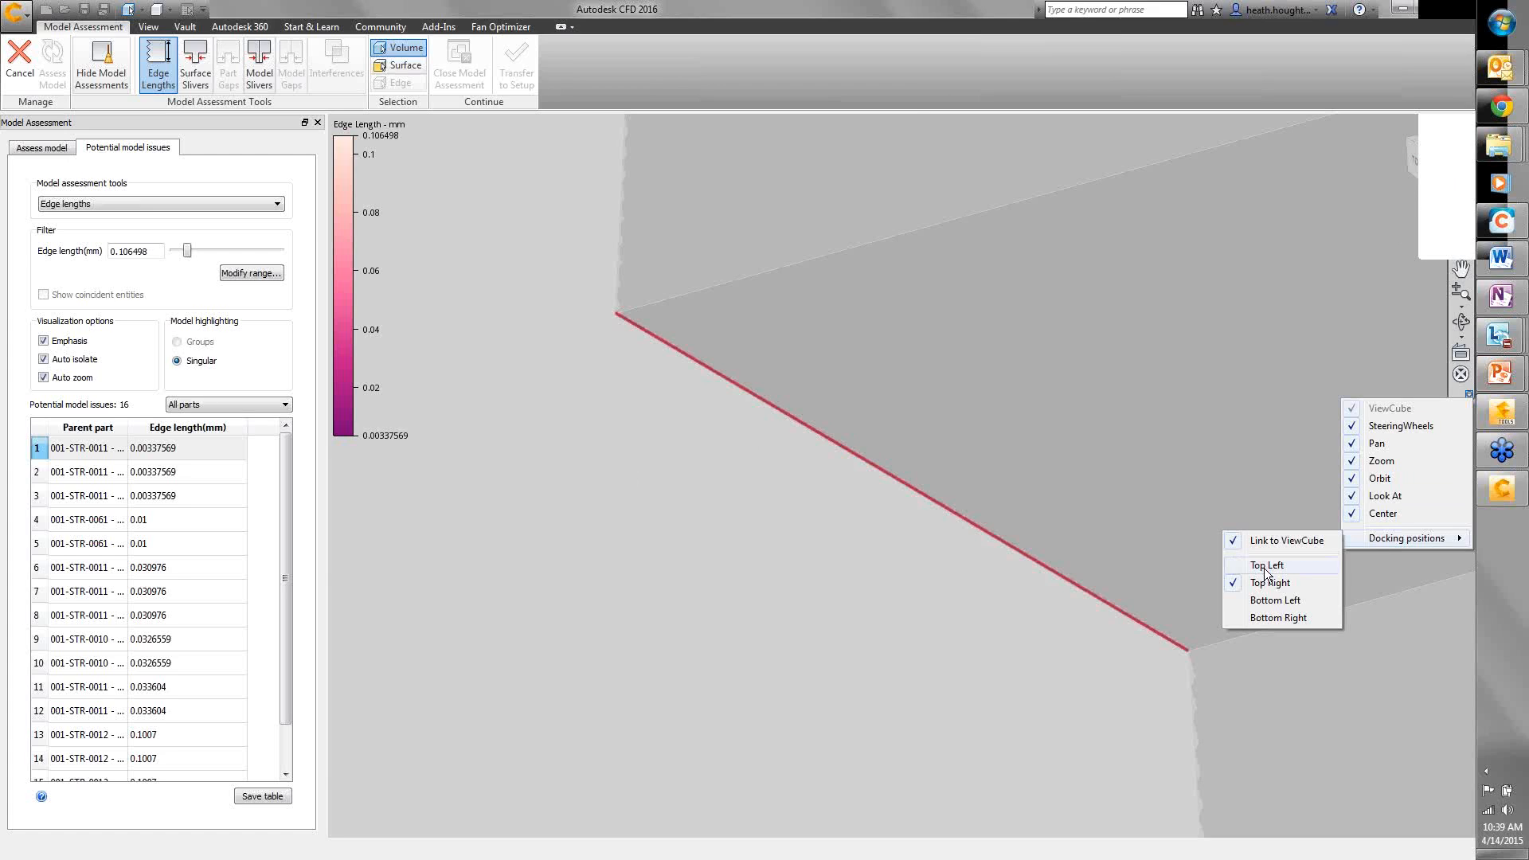
{"action": "left_click", "coordinate": [1266, 604]}
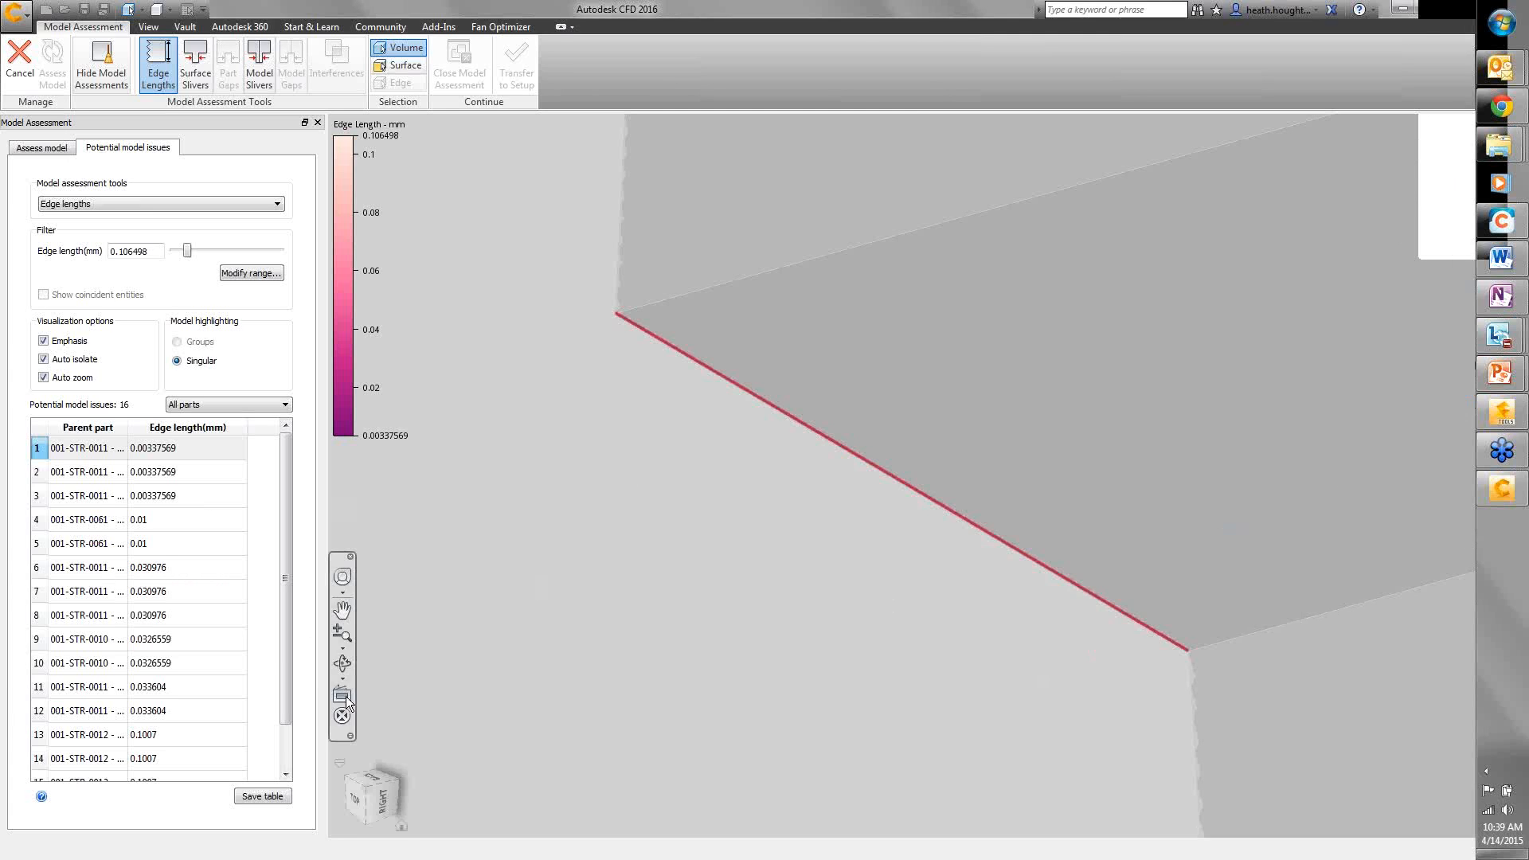
{"action": "left_click", "coordinate": [343, 650]}
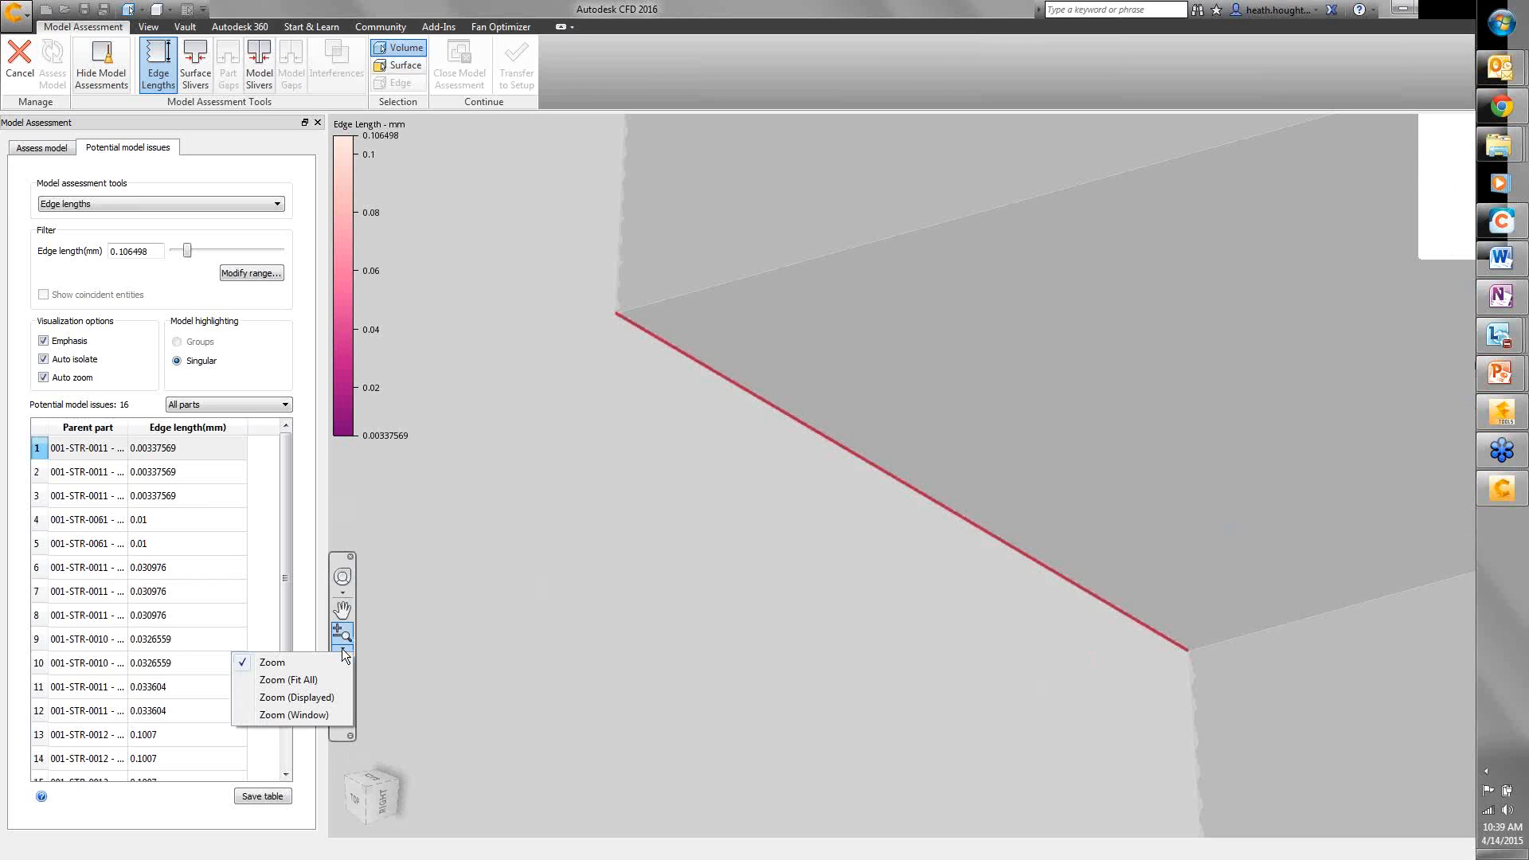
{"action": "left_click", "coordinate": [298, 685]}
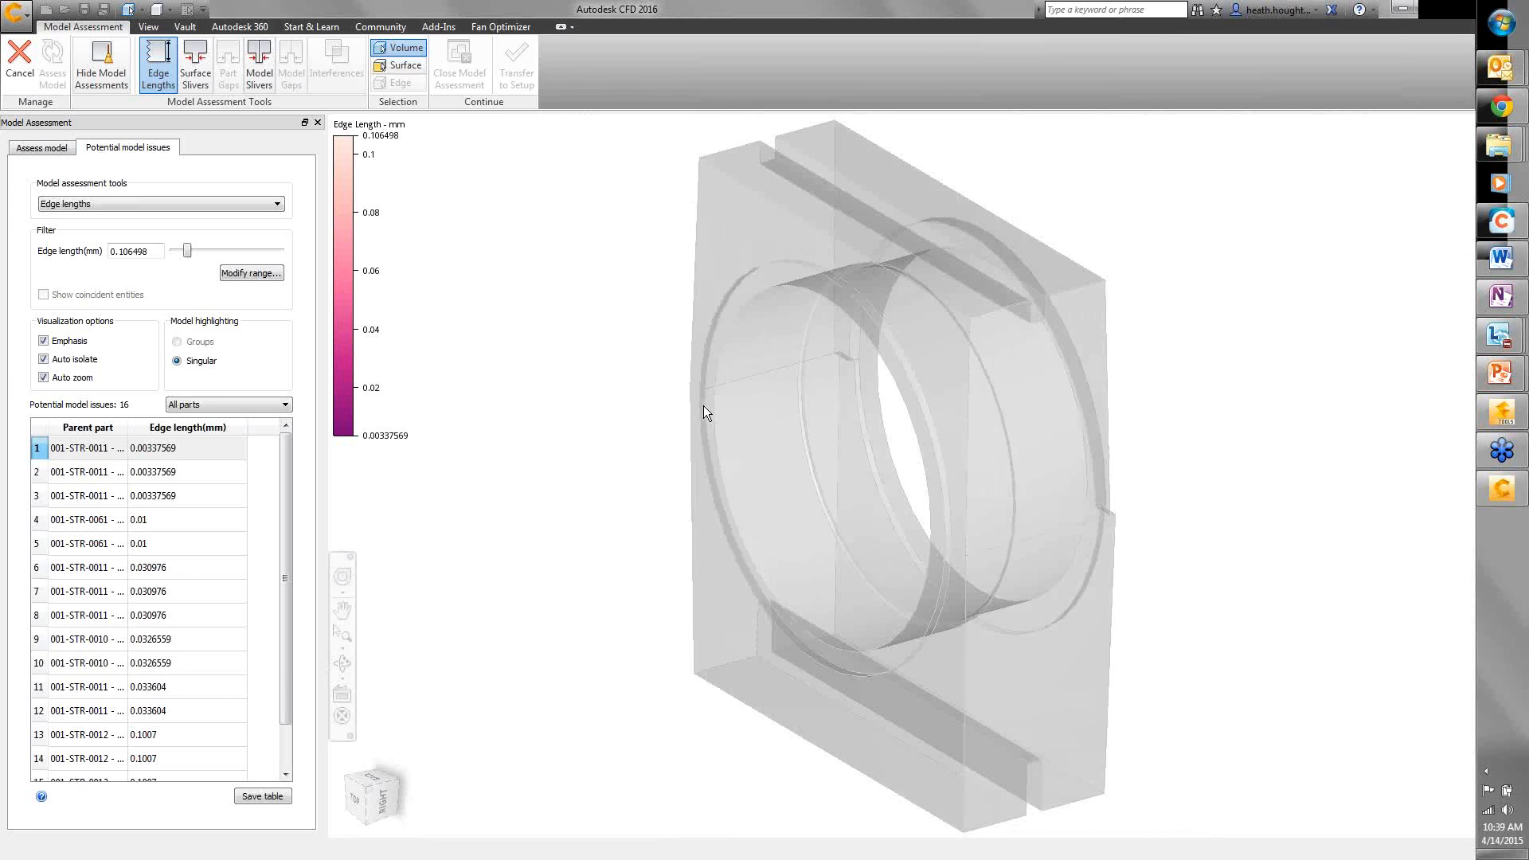
- Auto-zoom to the first flagged edge, then zoom and orbit until the tiny red edge is clear
{"action": "left_click", "coordinate": [43, 378]}
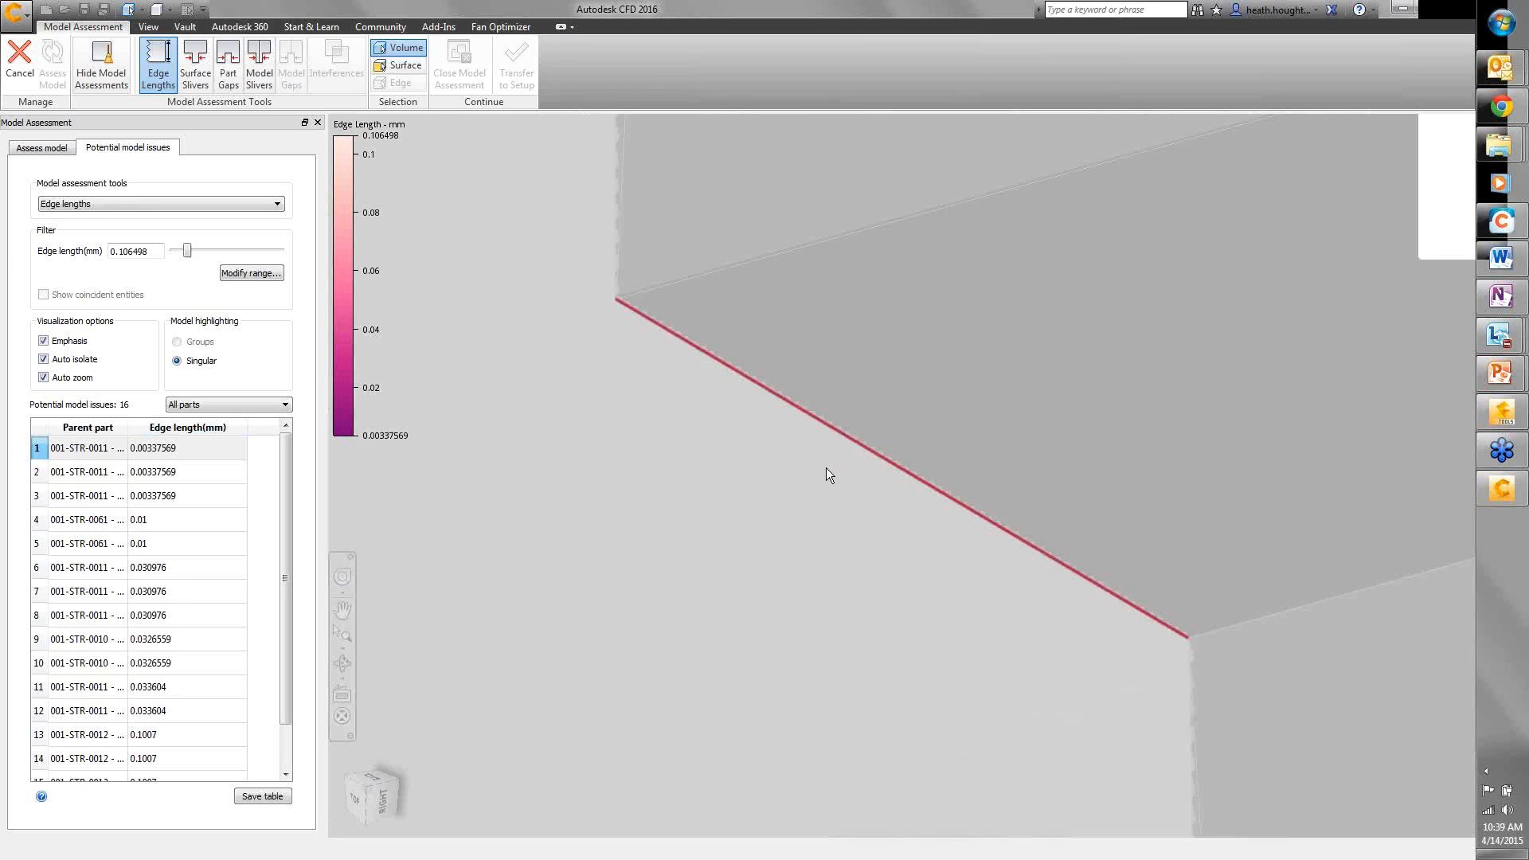
{"action": "middle_click_drag", "start_coordinate": [821, 459], "coordinate": [839, 637], "text": "ctrl"}
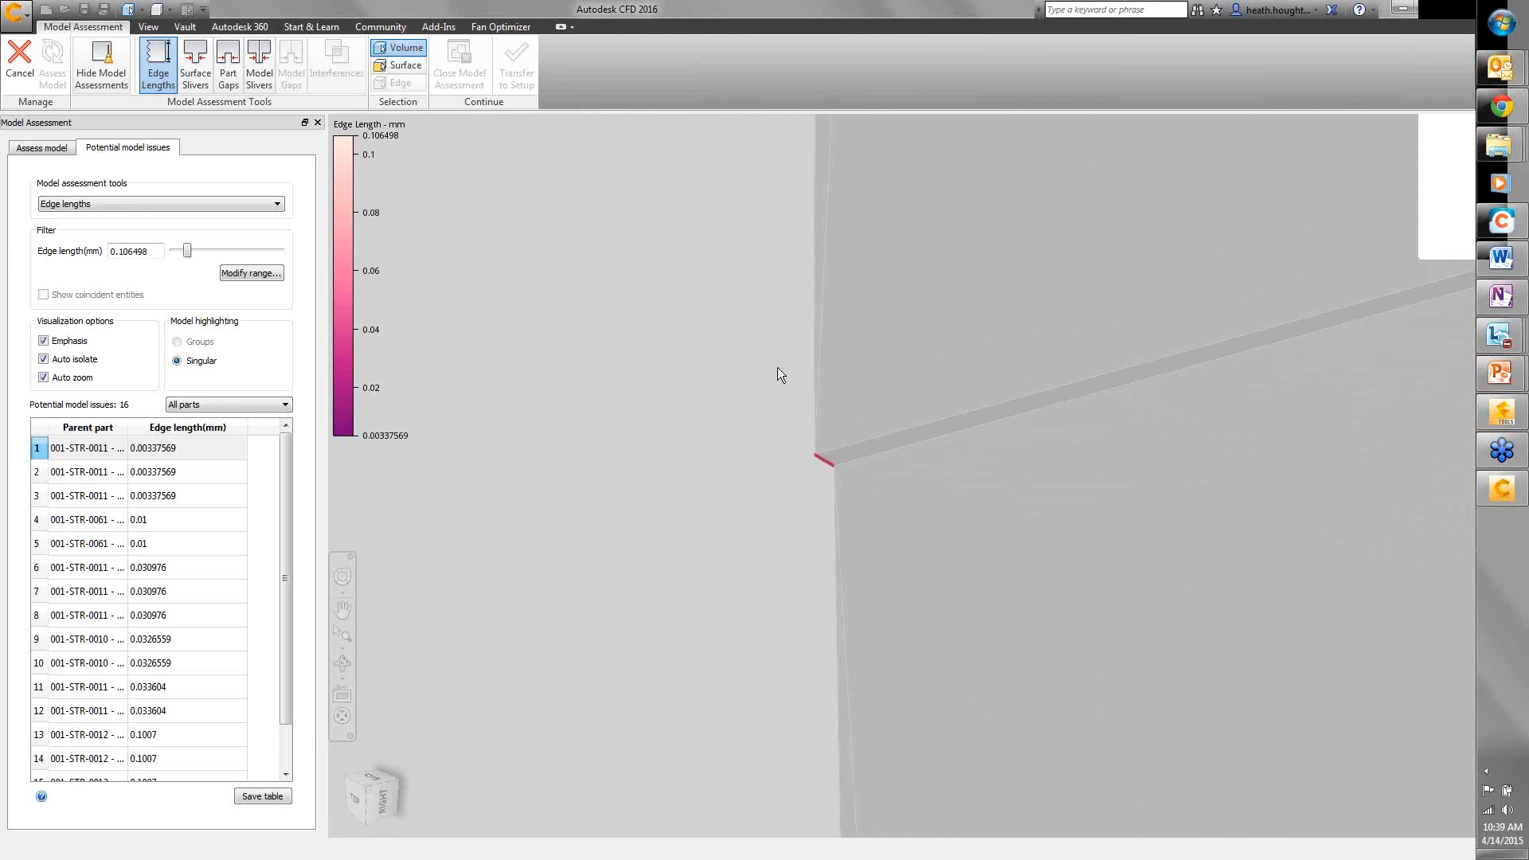
{"action": "middle_click_drag", "start_coordinate": [777, 367], "coordinate": [799, 646], "text": "ctrl"}
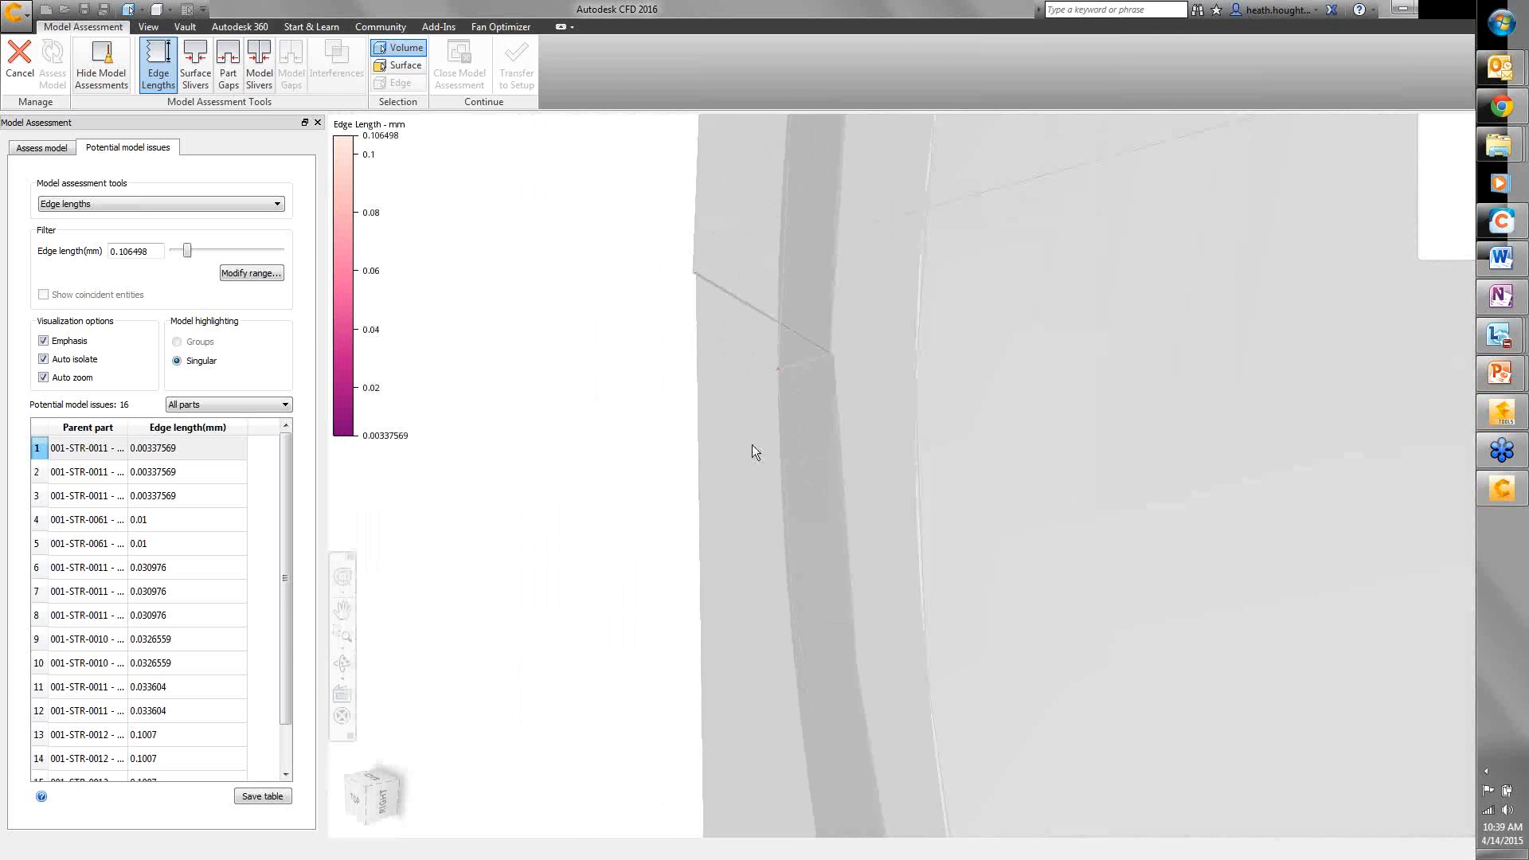
{"action": "middle_click_drag", "start_coordinate": [752, 444], "coordinate": [787, 299], "text": "ctrl"}
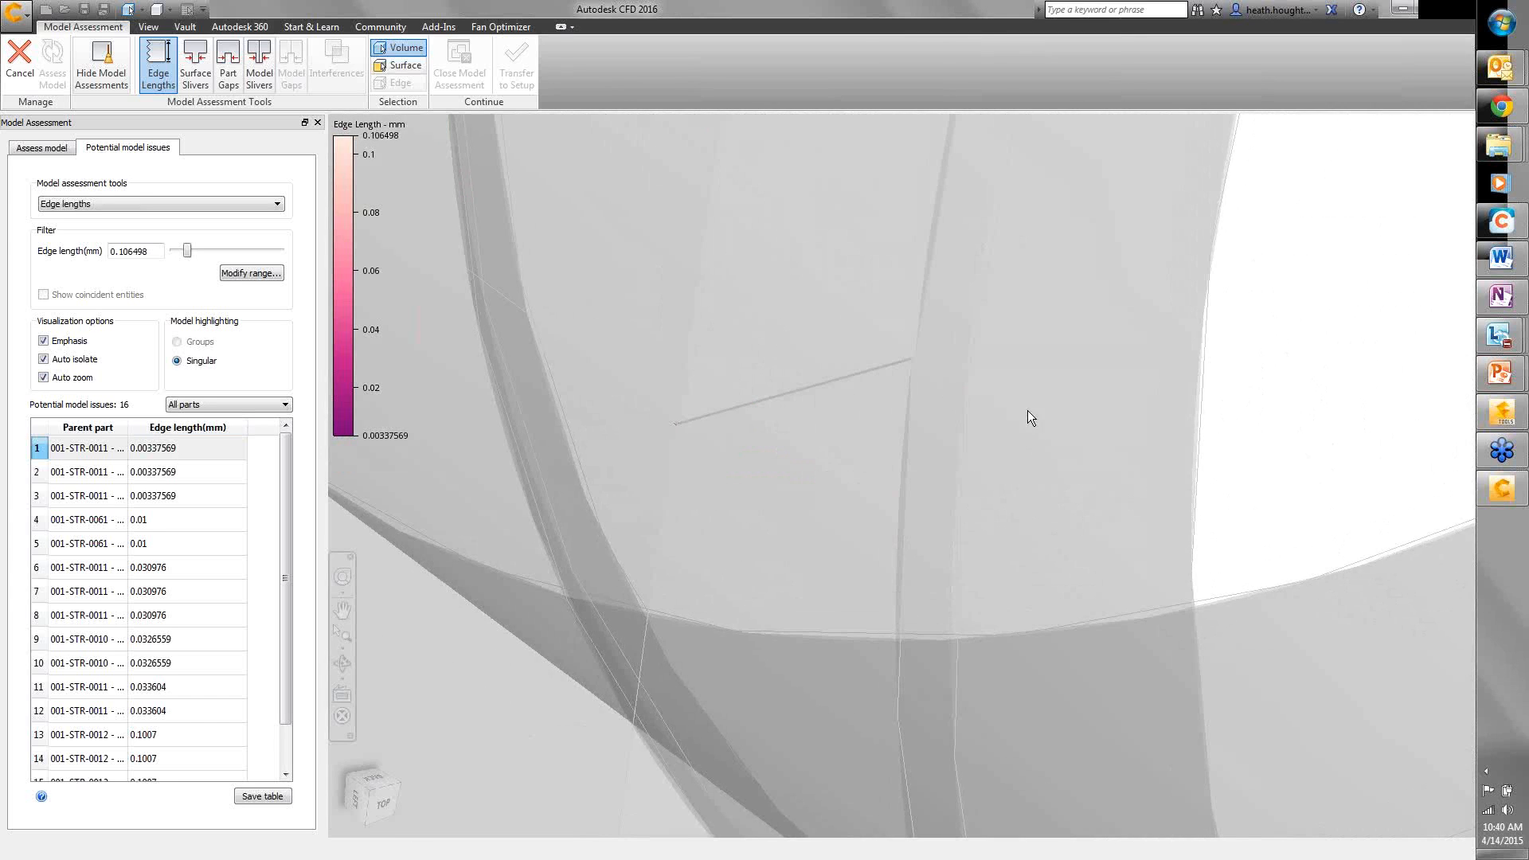
{"action": "middle_click_drag", "start_coordinate": [972, 406], "coordinate": [966, 298], "text": "ctrl"}
{"action": "middle_click_drag", "start_coordinate": [887, 322], "coordinate": [914, 273], "text": "ctrl"}
{"action": "middle_click_drag", "start_coordinate": [1049, 433], "coordinate": [982, 593], "text": "ctrl"}
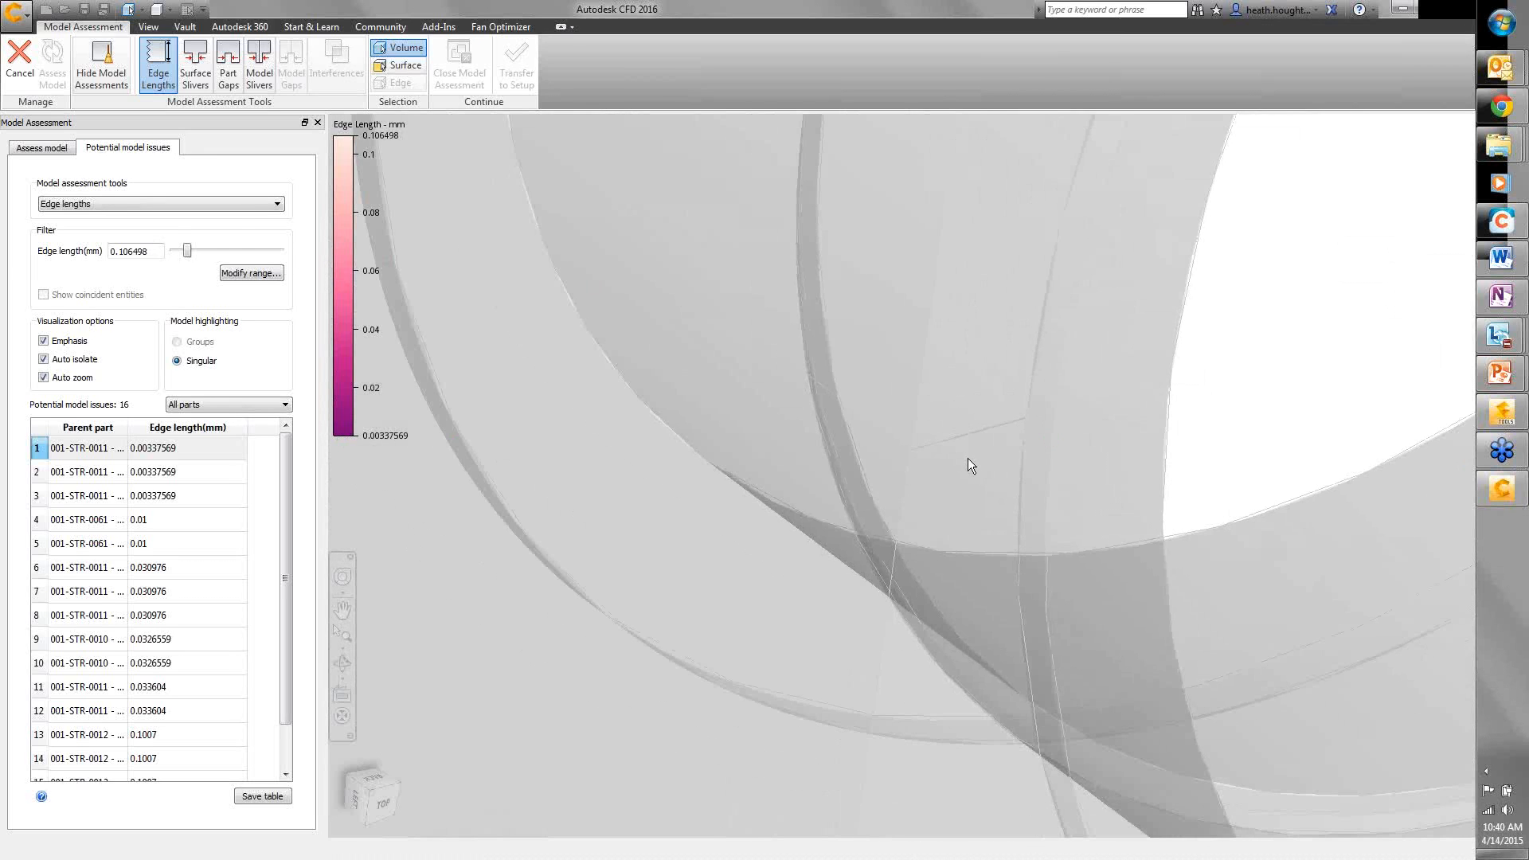
{"action": "middle_click_drag", "start_coordinate": [1017, 509], "coordinate": [816, 538], "text": "shift"}
{"action": "middle_click_drag", "start_coordinate": [1016, 485], "coordinate": [769, 557]}
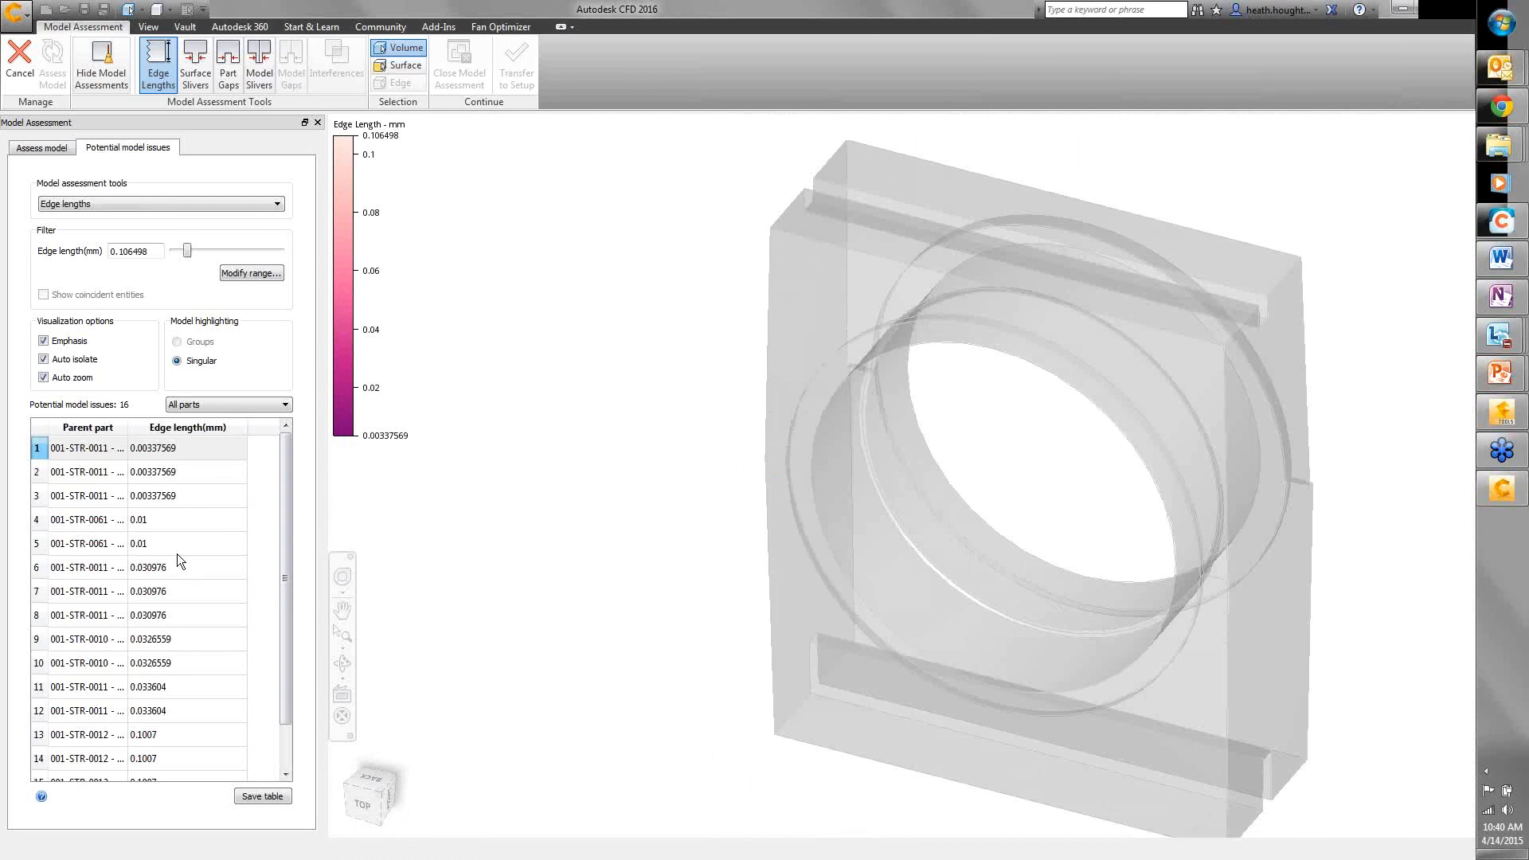
- Turn off auto zoom and auto isolate, zoom out to the whole model, and check assessment status
{"action": "left_click", "coordinate": [44, 377]}
{"action": "left_click", "coordinate": [44, 378]}
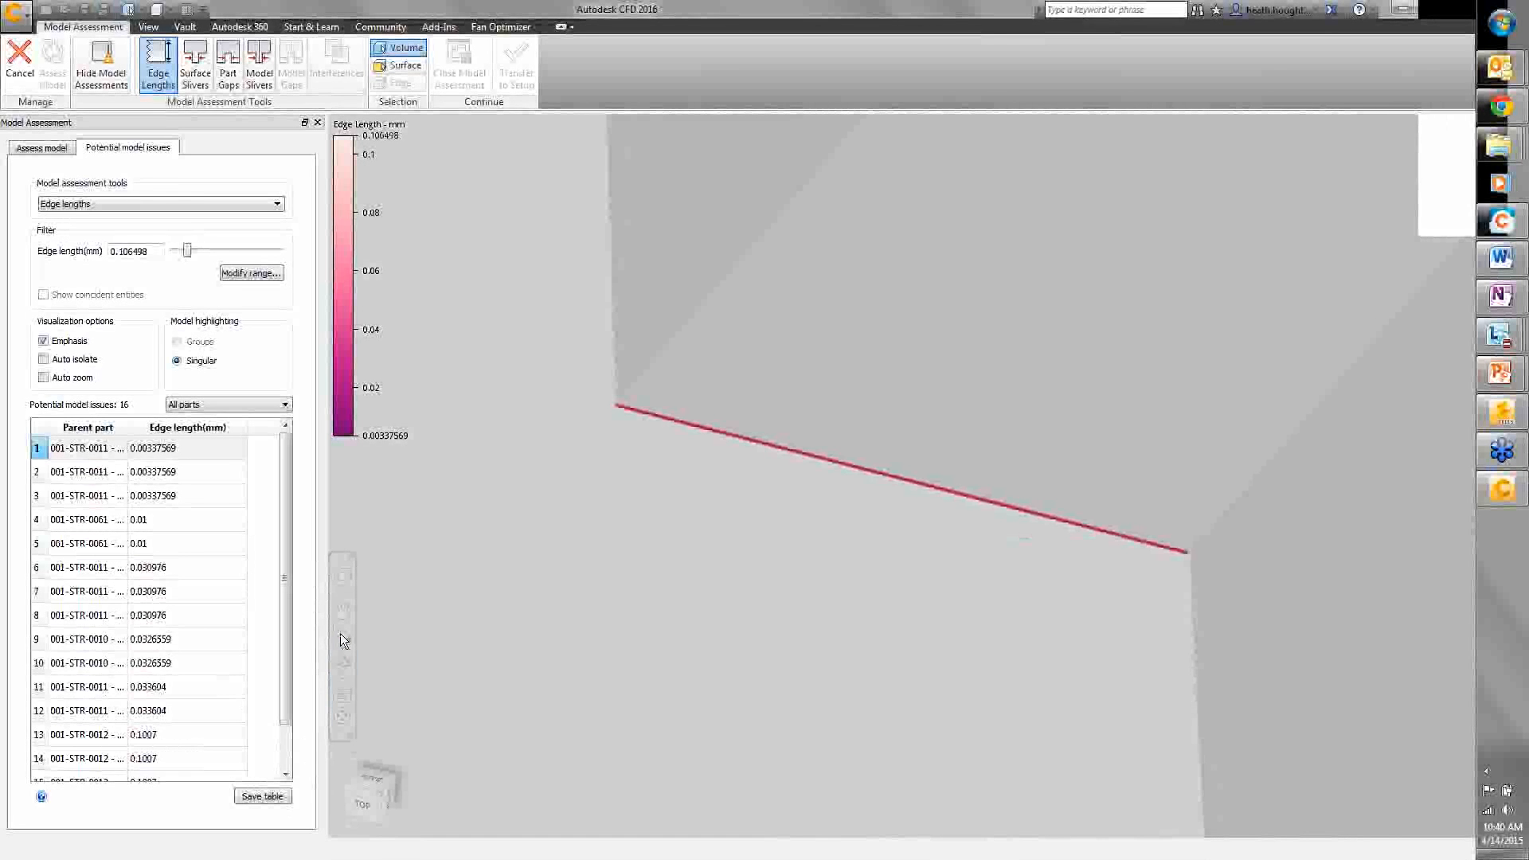
{"action": "left_click", "coordinate": [341, 633]}
{"action": "left_click", "coordinate": [64, 140]}
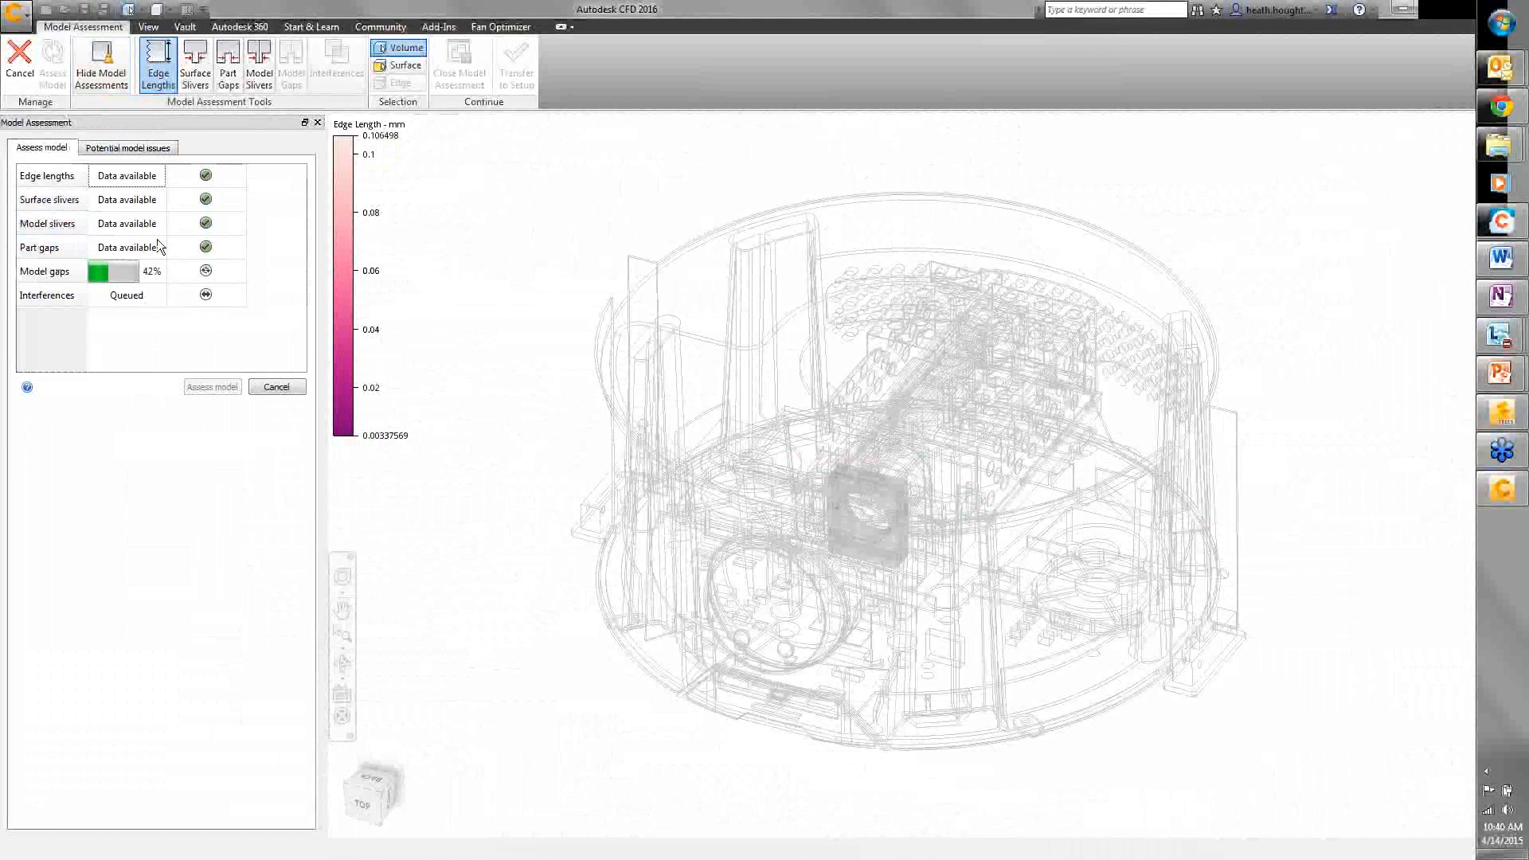
- Filter part gaps below 0.0575135 mm to list 49 issues and highlight the 0.01 mm gap row
{"action": "left_click", "coordinate": [229, 74]}
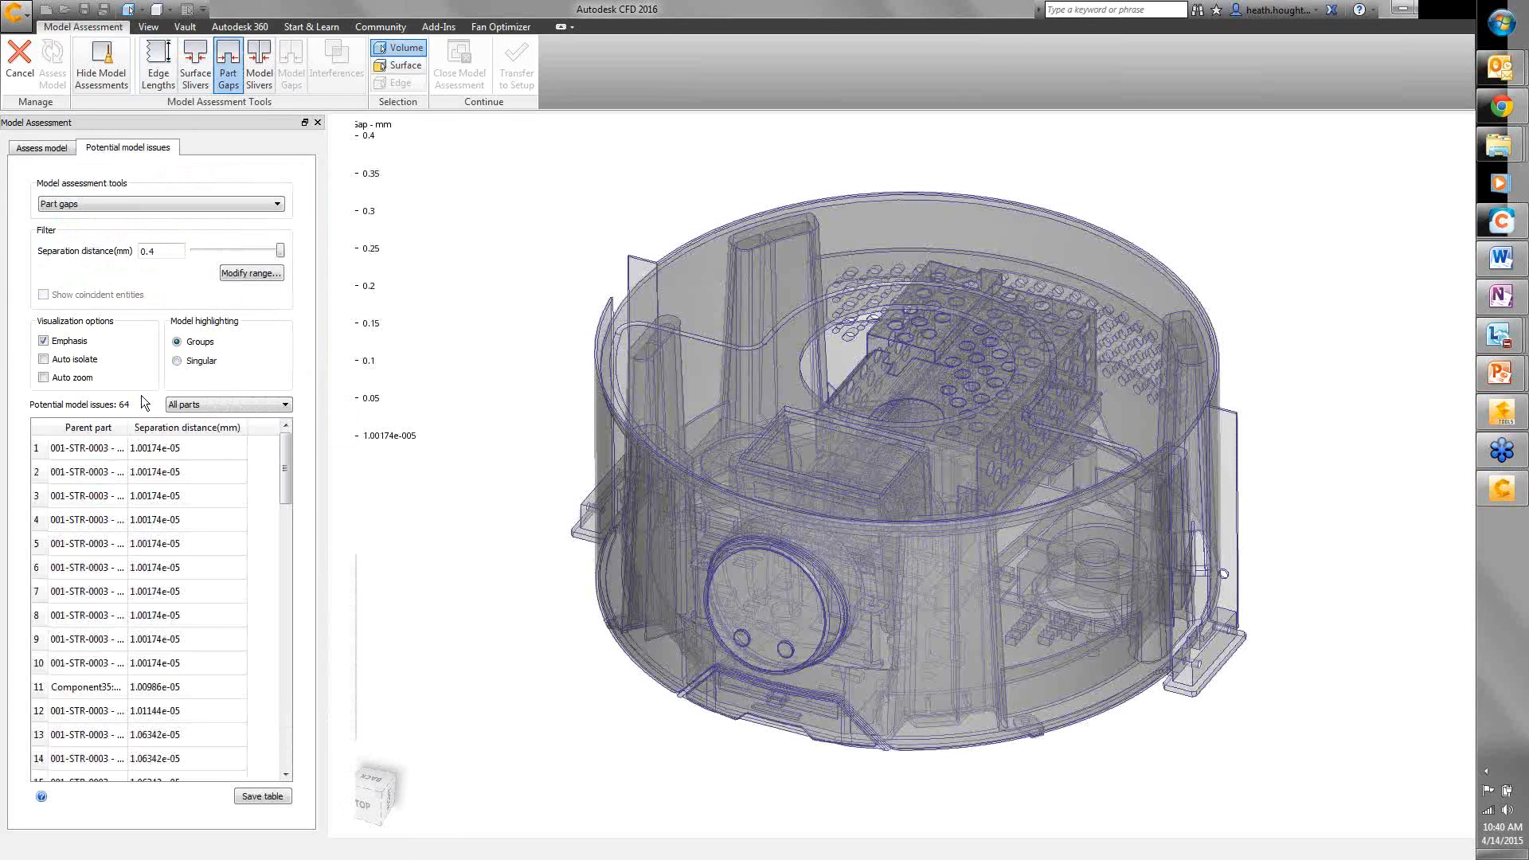
{"action": "left_click", "coordinate": [255, 247]}
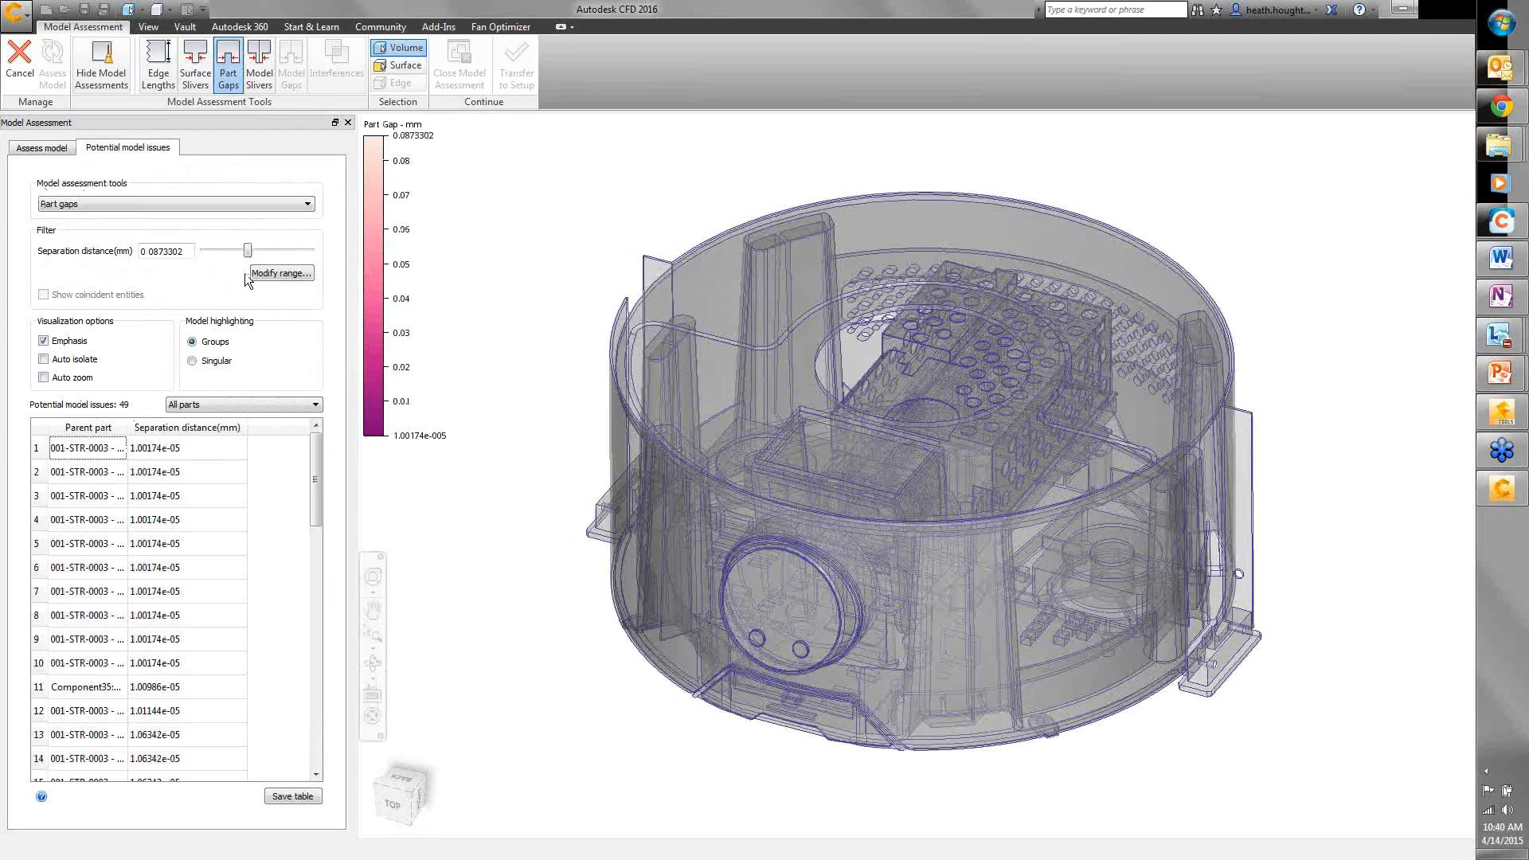
{"action": "left_click", "coordinate": [246, 248]}
{"action": "left_click_drag", "start_coordinate": [243, 252], "coordinate": [233, 252]}
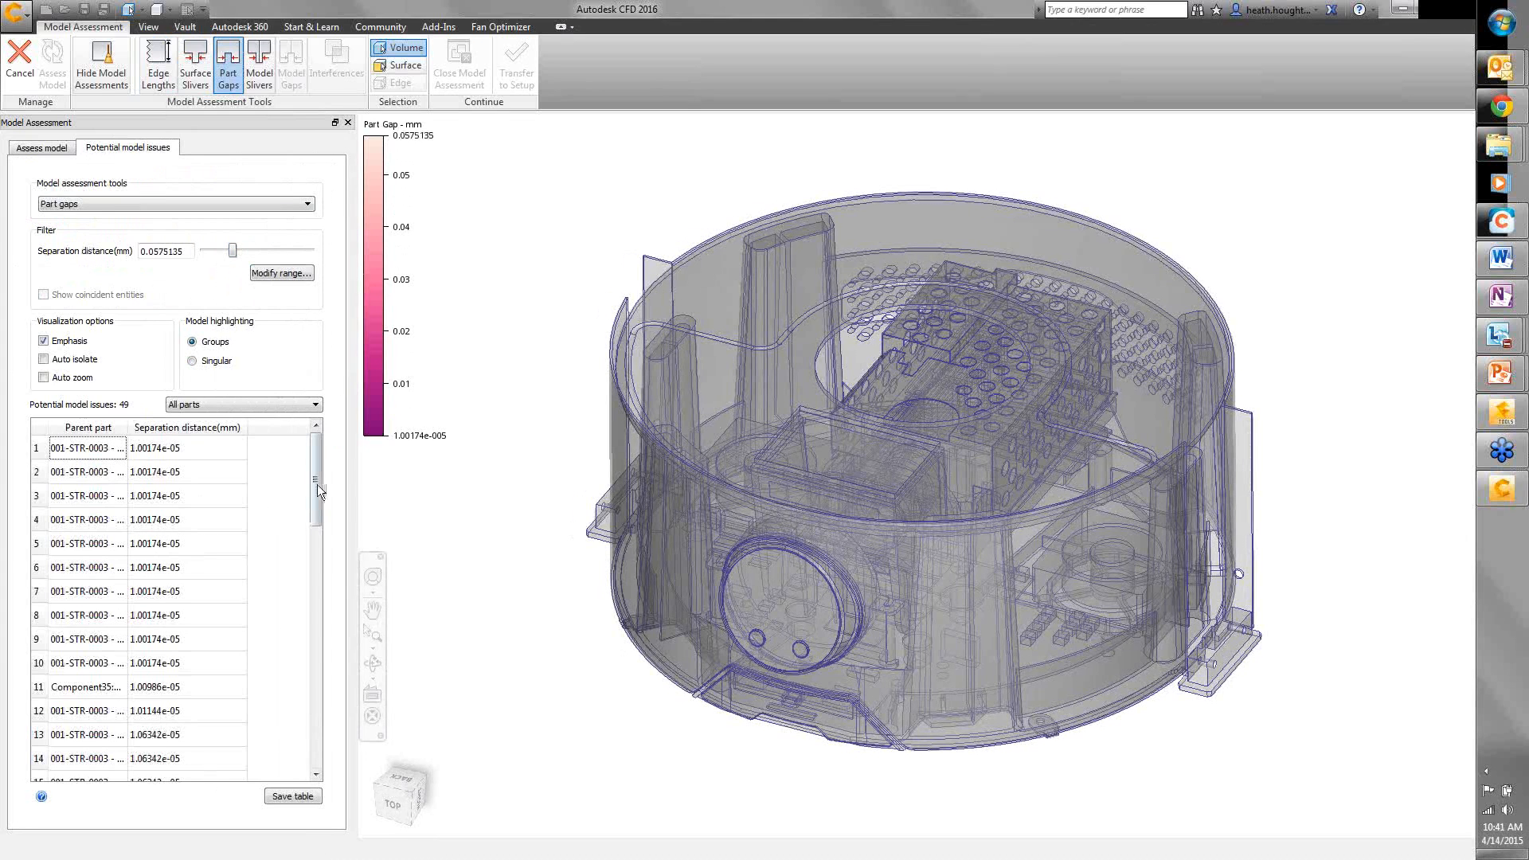
{"action": "left_click_drag", "start_coordinate": [317, 484], "coordinate": [313, 701]}
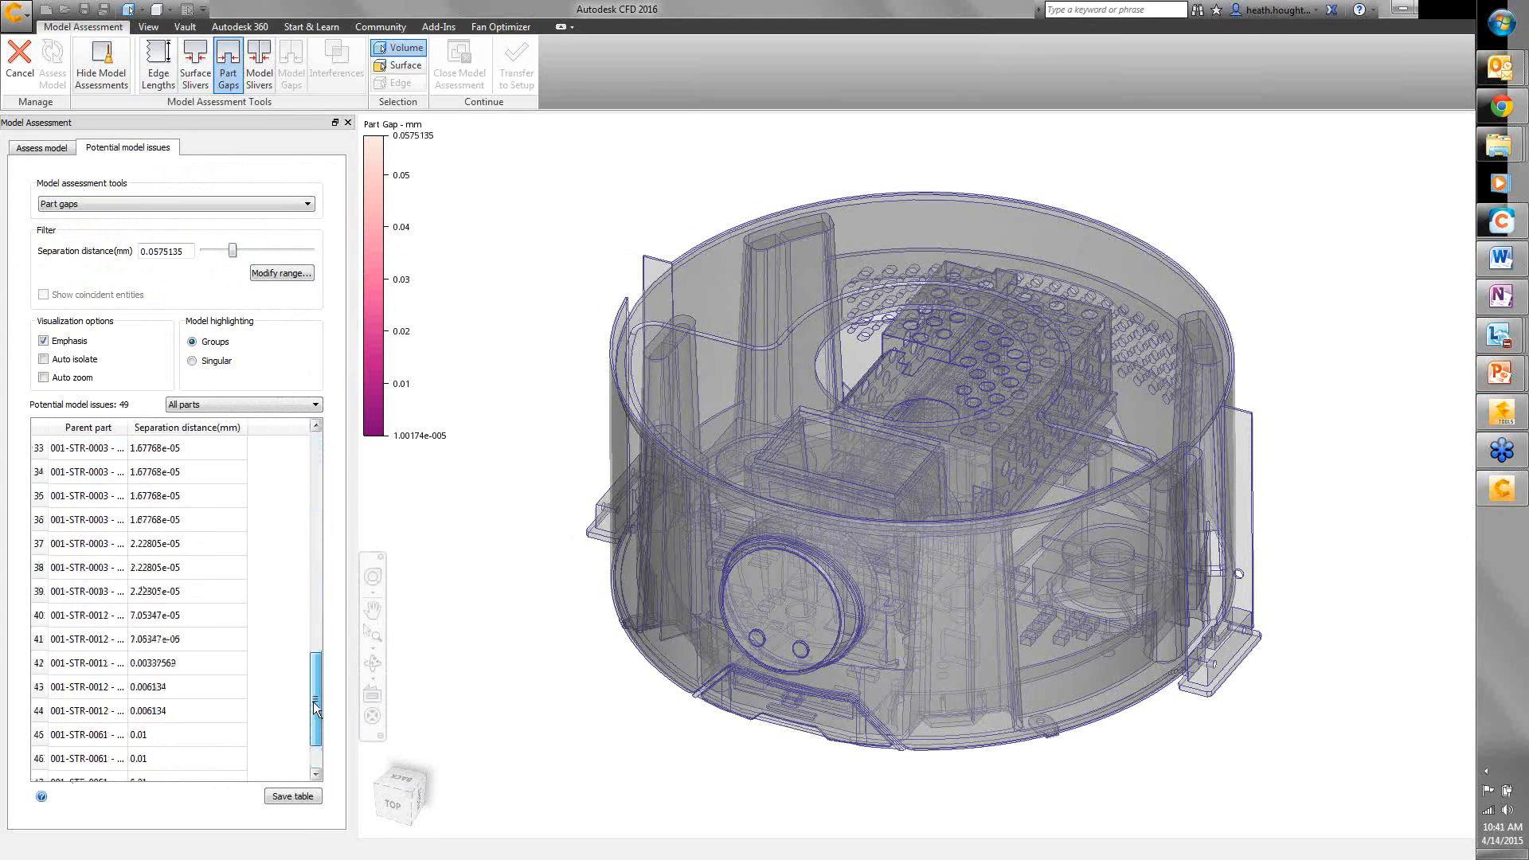
{"action": "left_click", "coordinate": [80, 734]}
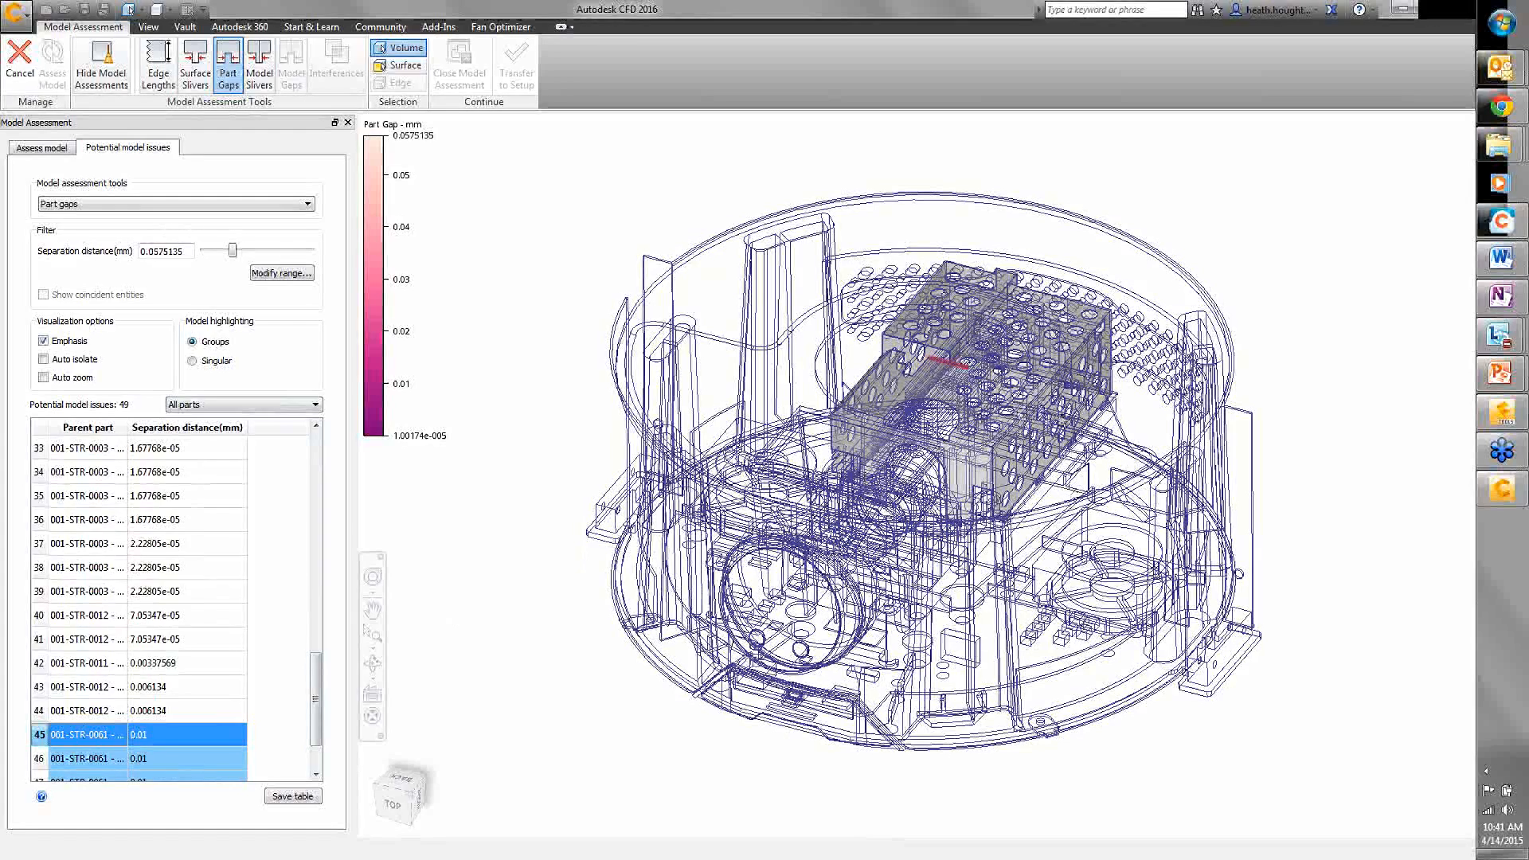
{"action": "middle_click_drag", "start_coordinate": [1013, 409], "coordinate": [972, 326], "text": "shift"}
{"action": "scroll", "coordinate": [997, 312], "scroll_direction": "up", "scroll_amount": 5}
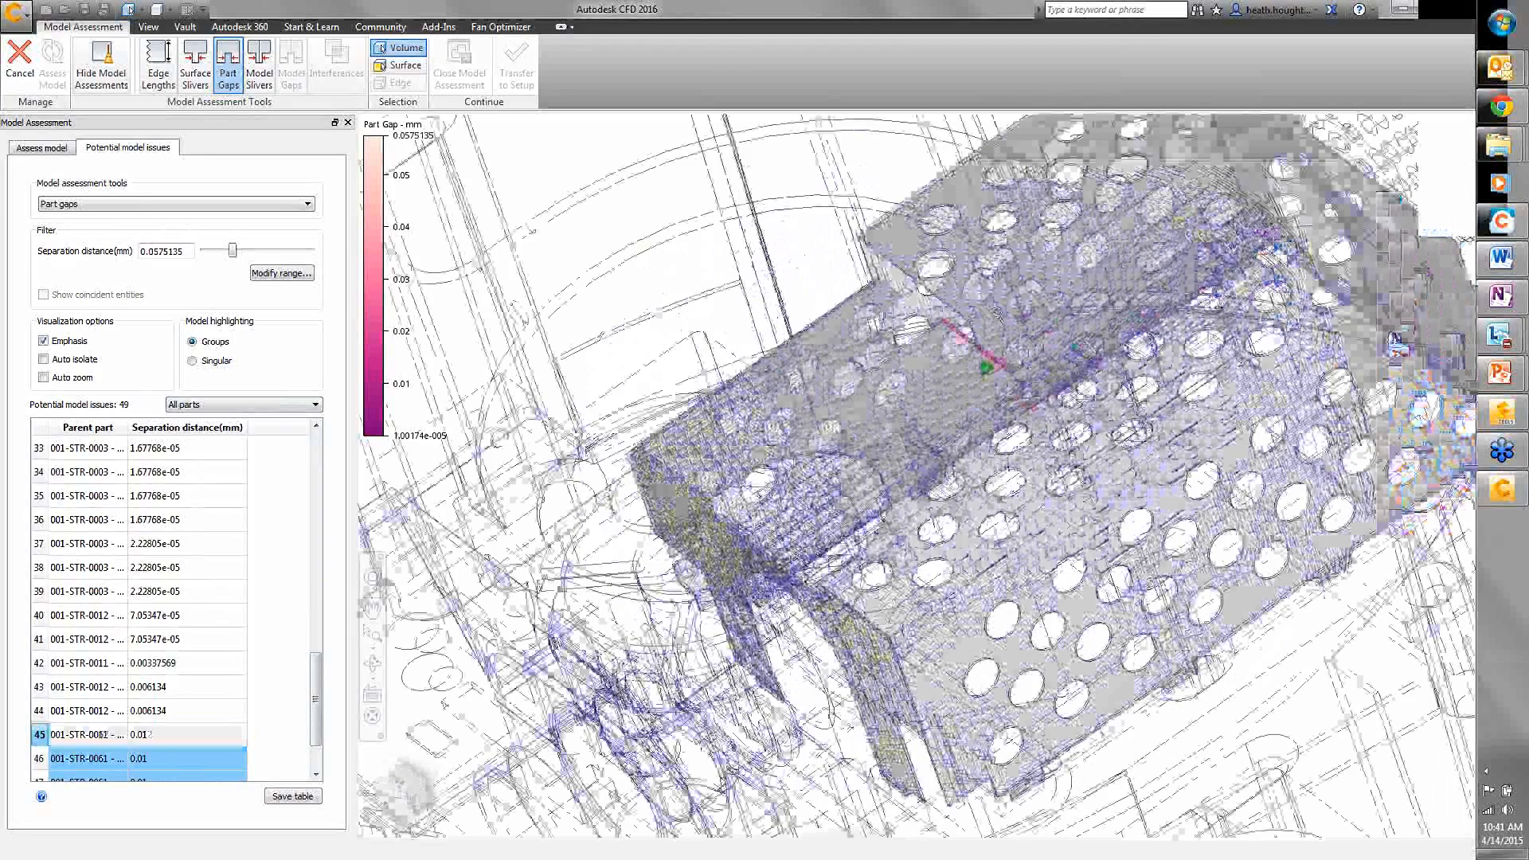
{"action": "scroll", "coordinate": [1002, 301], "scroll_direction": "up", "scroll_amount": 5}
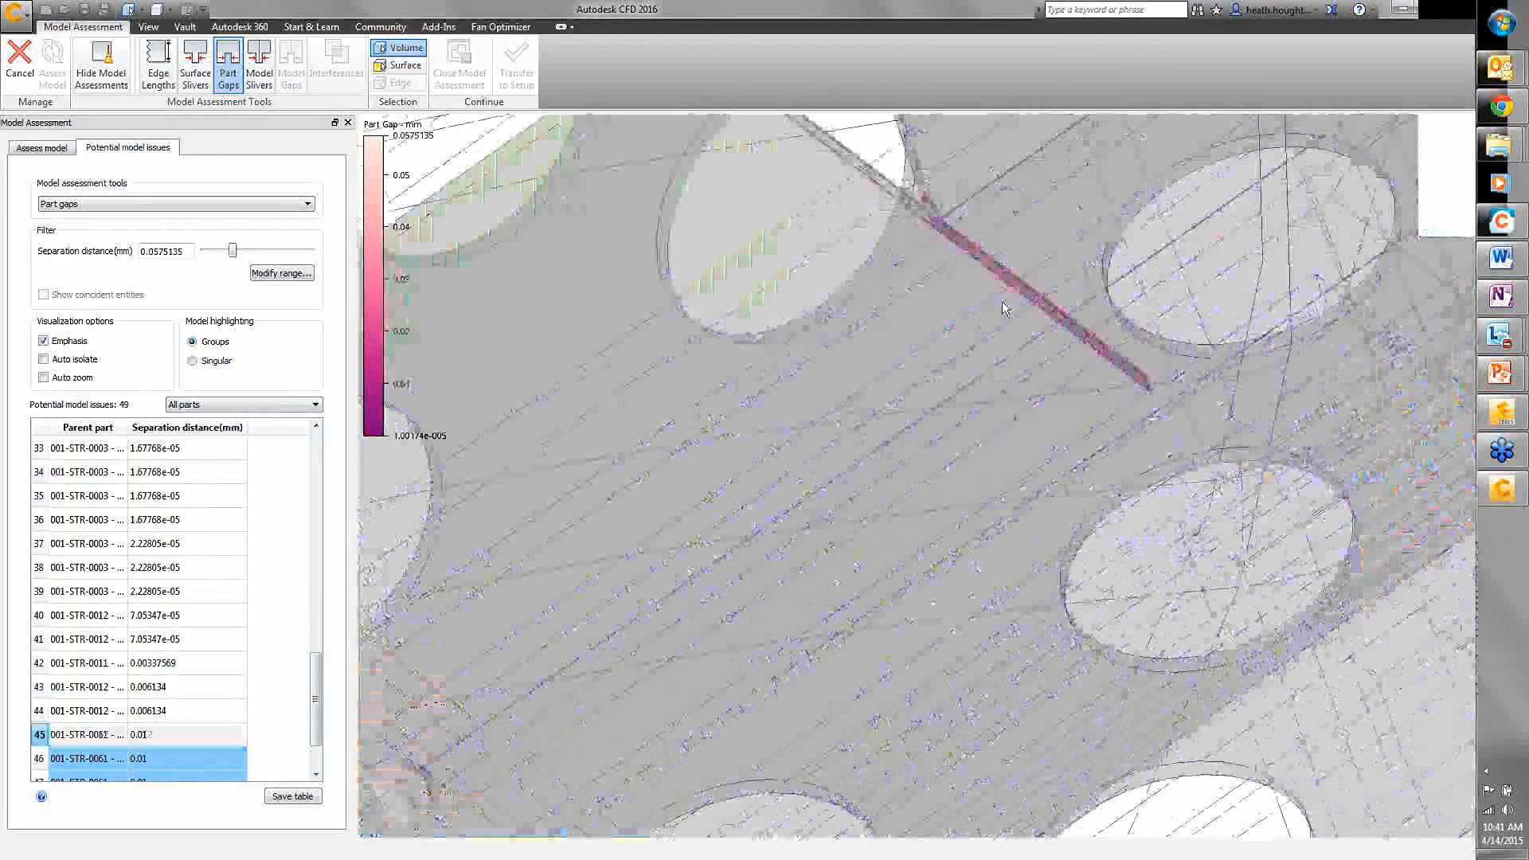
{"action": "middle_click_drag", "start_coordinate": [1001, 301], "coordinate": [917, 433], "text": "shift"}
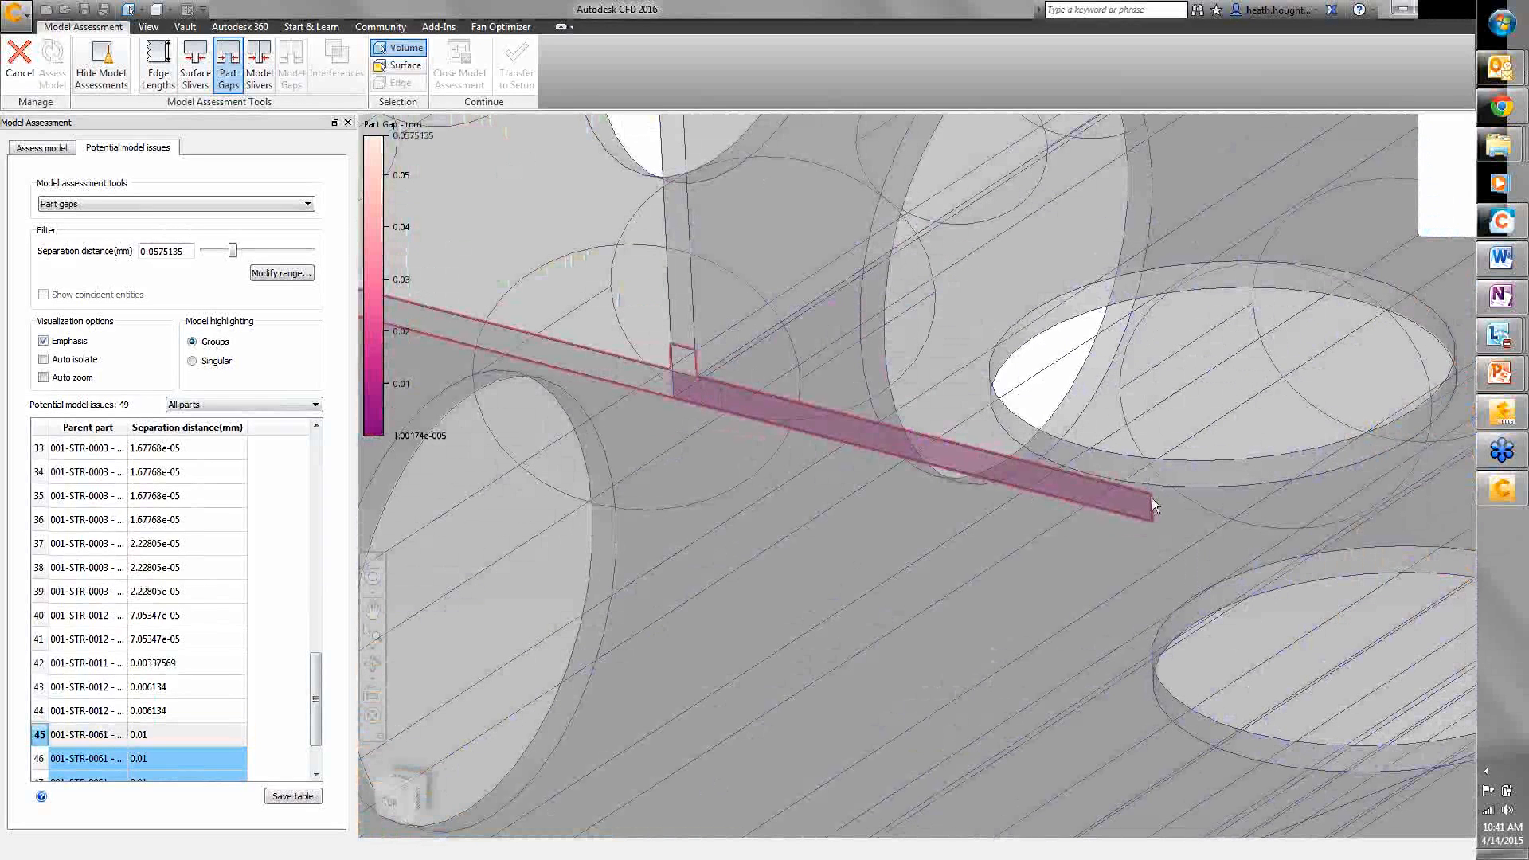
{"action": "left_click", "coordinate": [87, 471]}
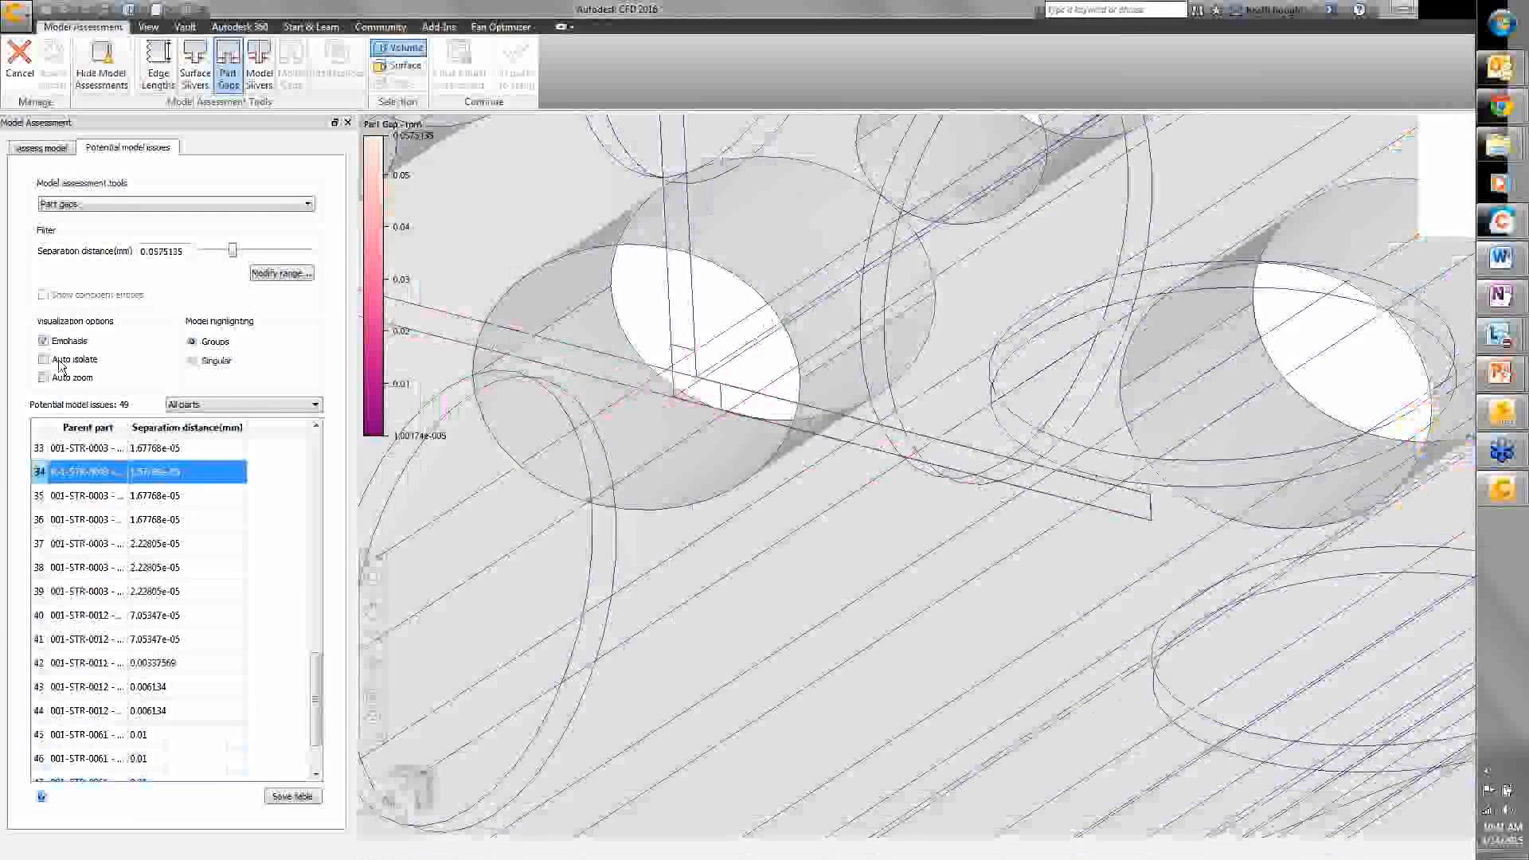
{"action": "left_click", "coordinate": [375, 641]}
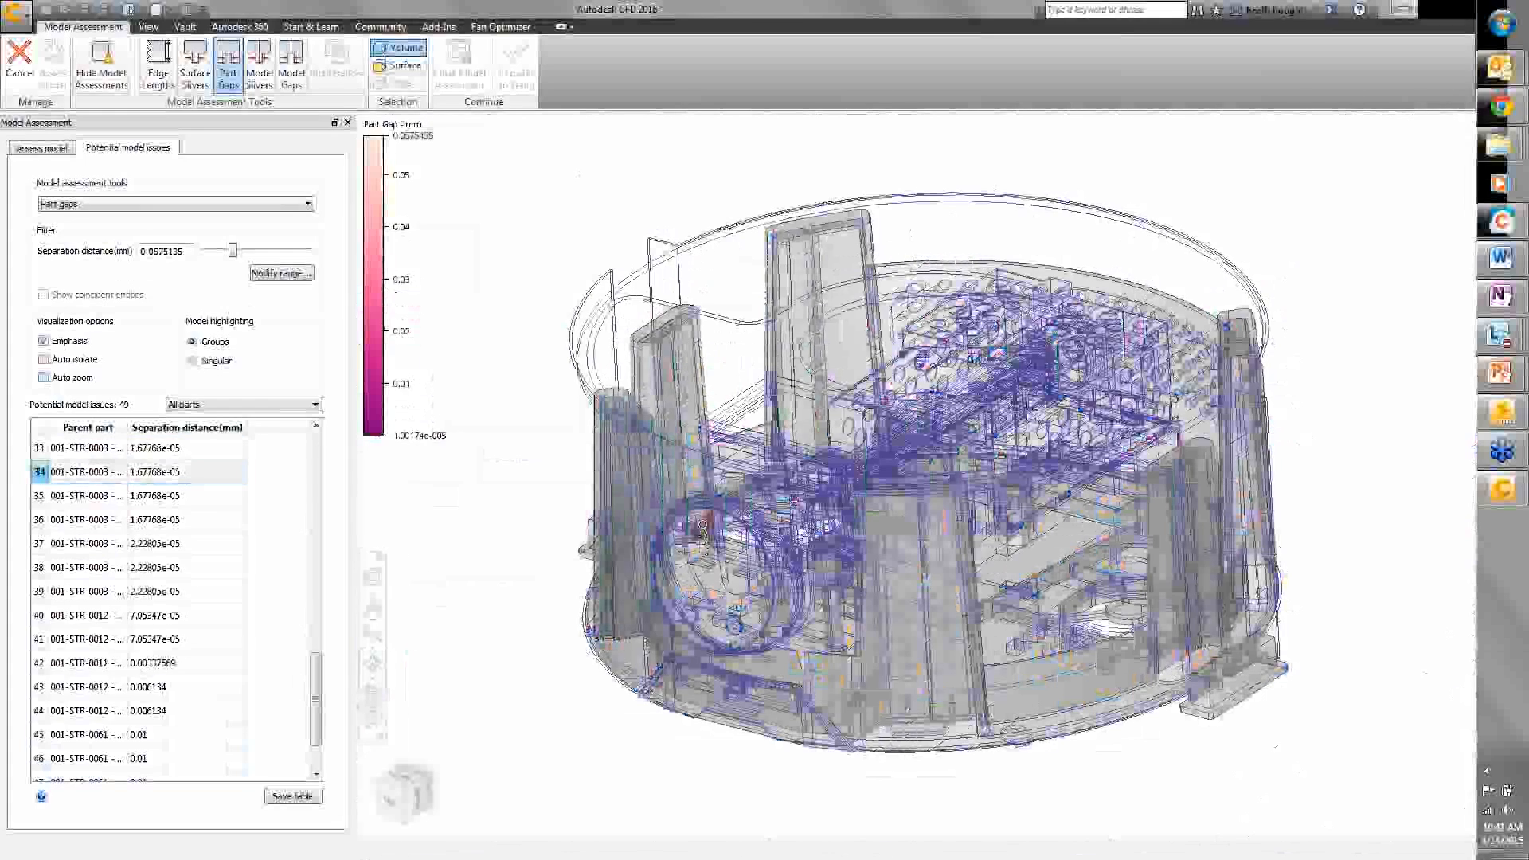
{"action": "scroll", "coordinate": [701, 532], "scroll_direction": "up", "scroll_amount": 10}
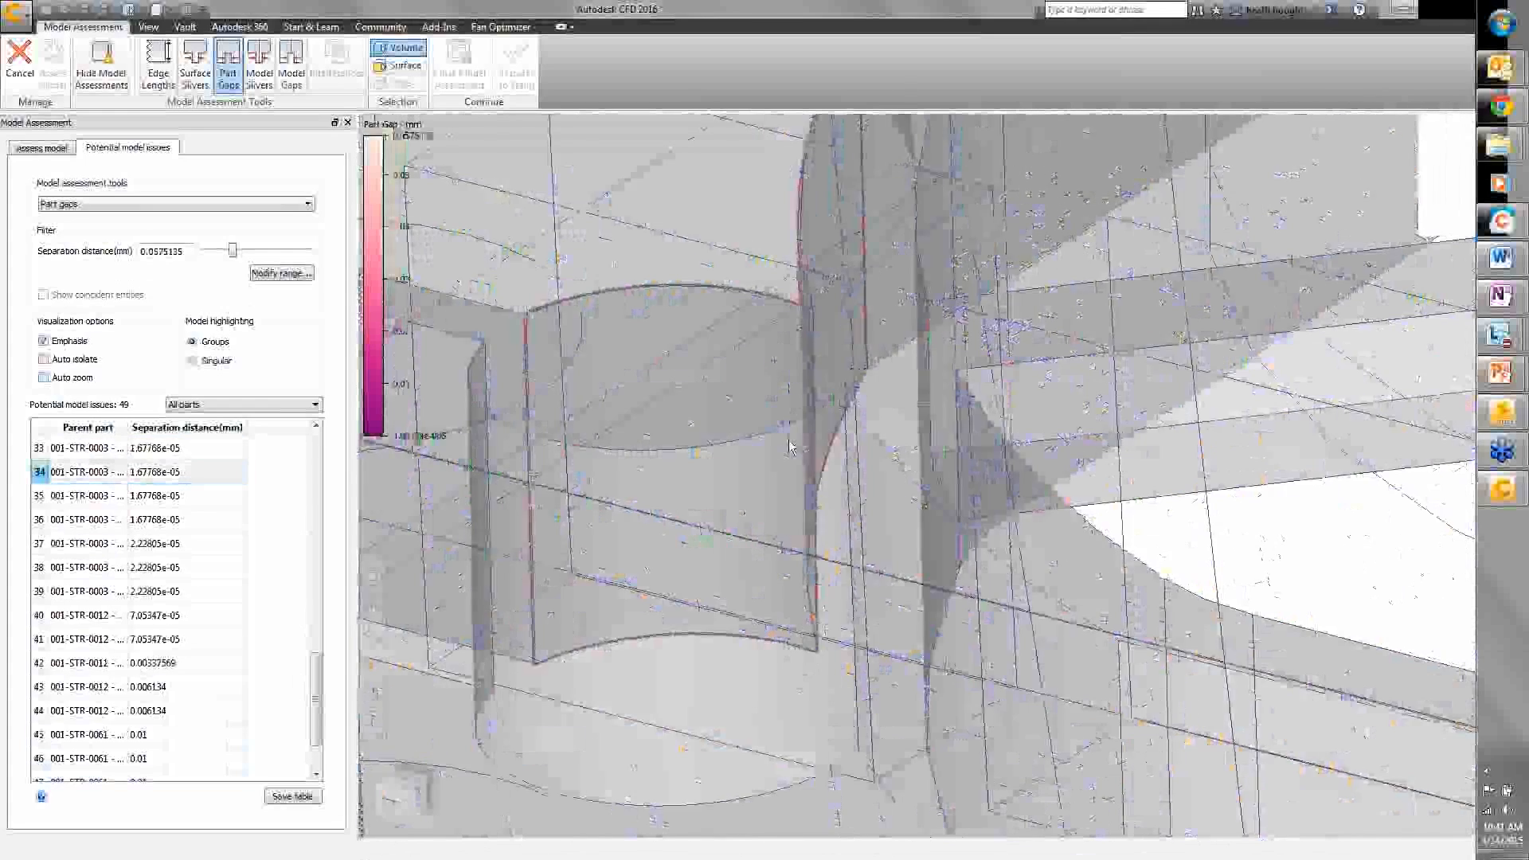
{"action": "middle_click_drag", "start_coordinate": [701, 532], "coordinate": [781, 203], "text": "shift"}
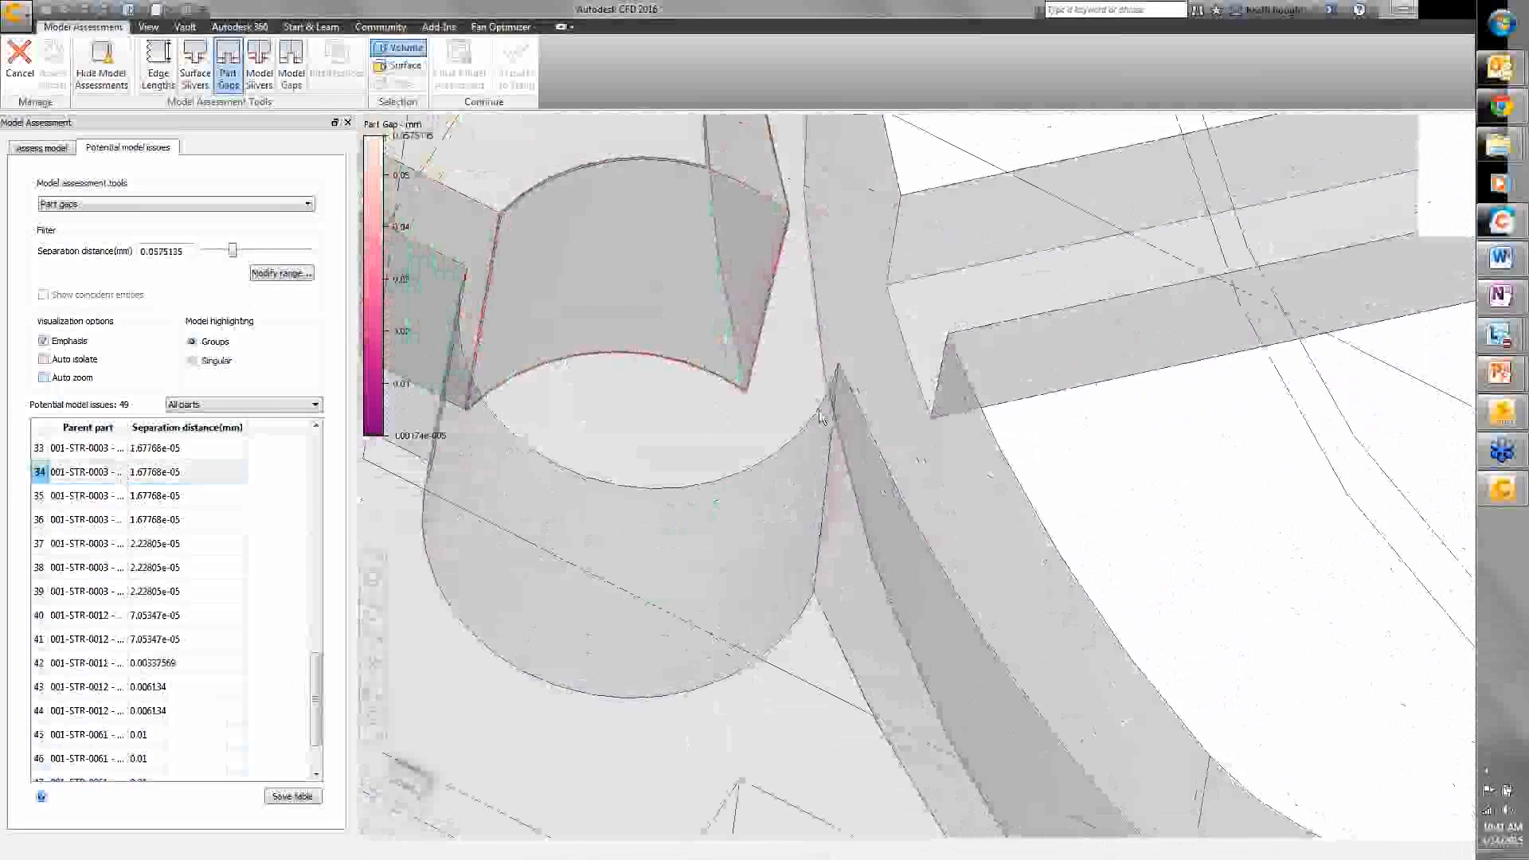
{"action": "scroll", "coordinate": [777, 525], "scroll_direction": "up", "scroll_amount": 4}
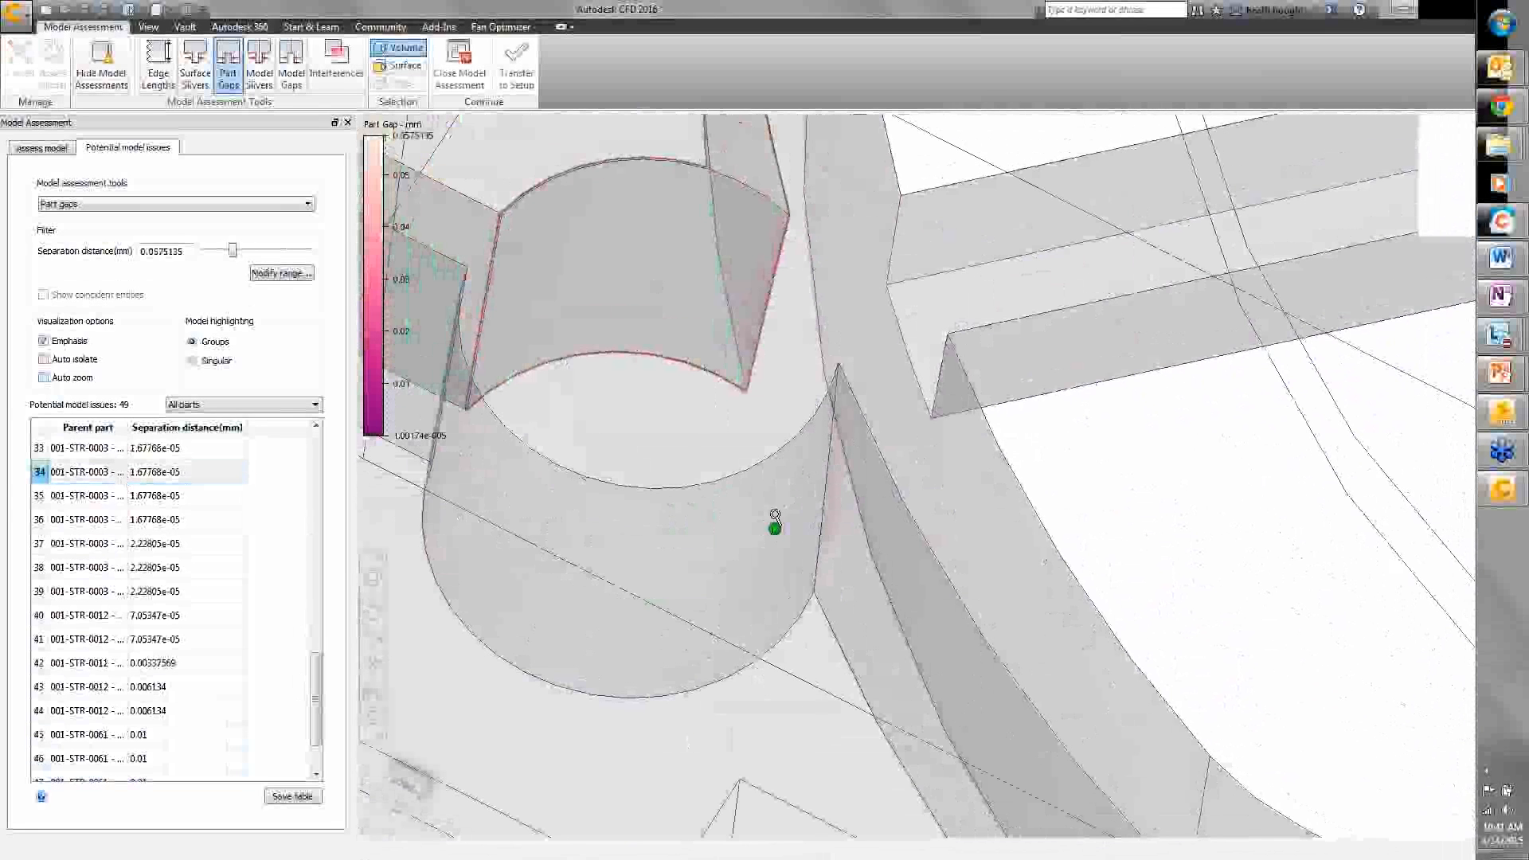
{"action": "scroll", "coordinate": [777, 531], "scroll_direction": "down", "scroll_amount": 5}
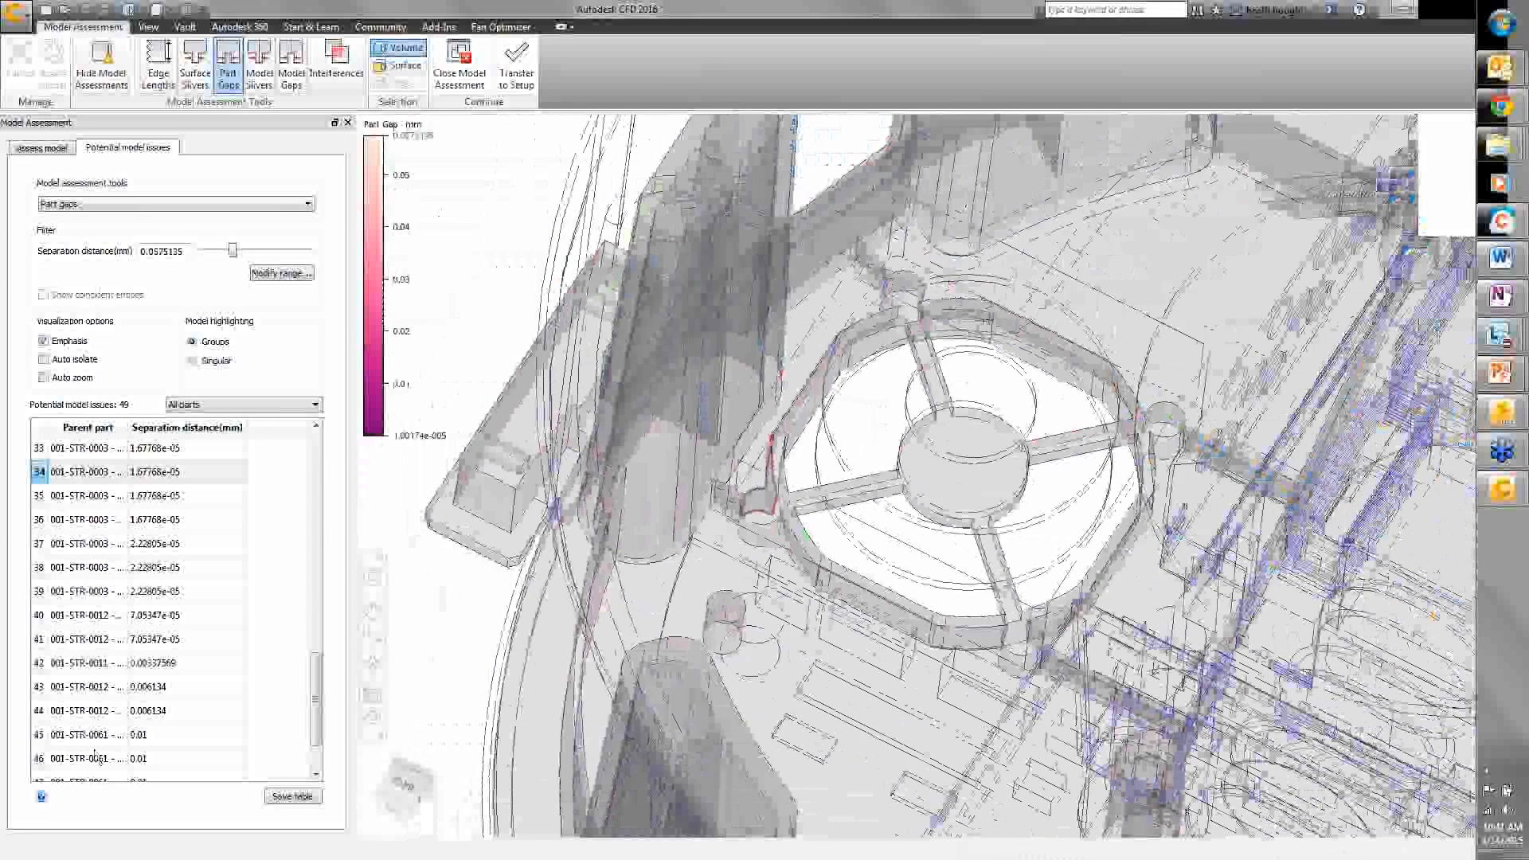
{"action": "left_click", "coordinate": [95, 756]}
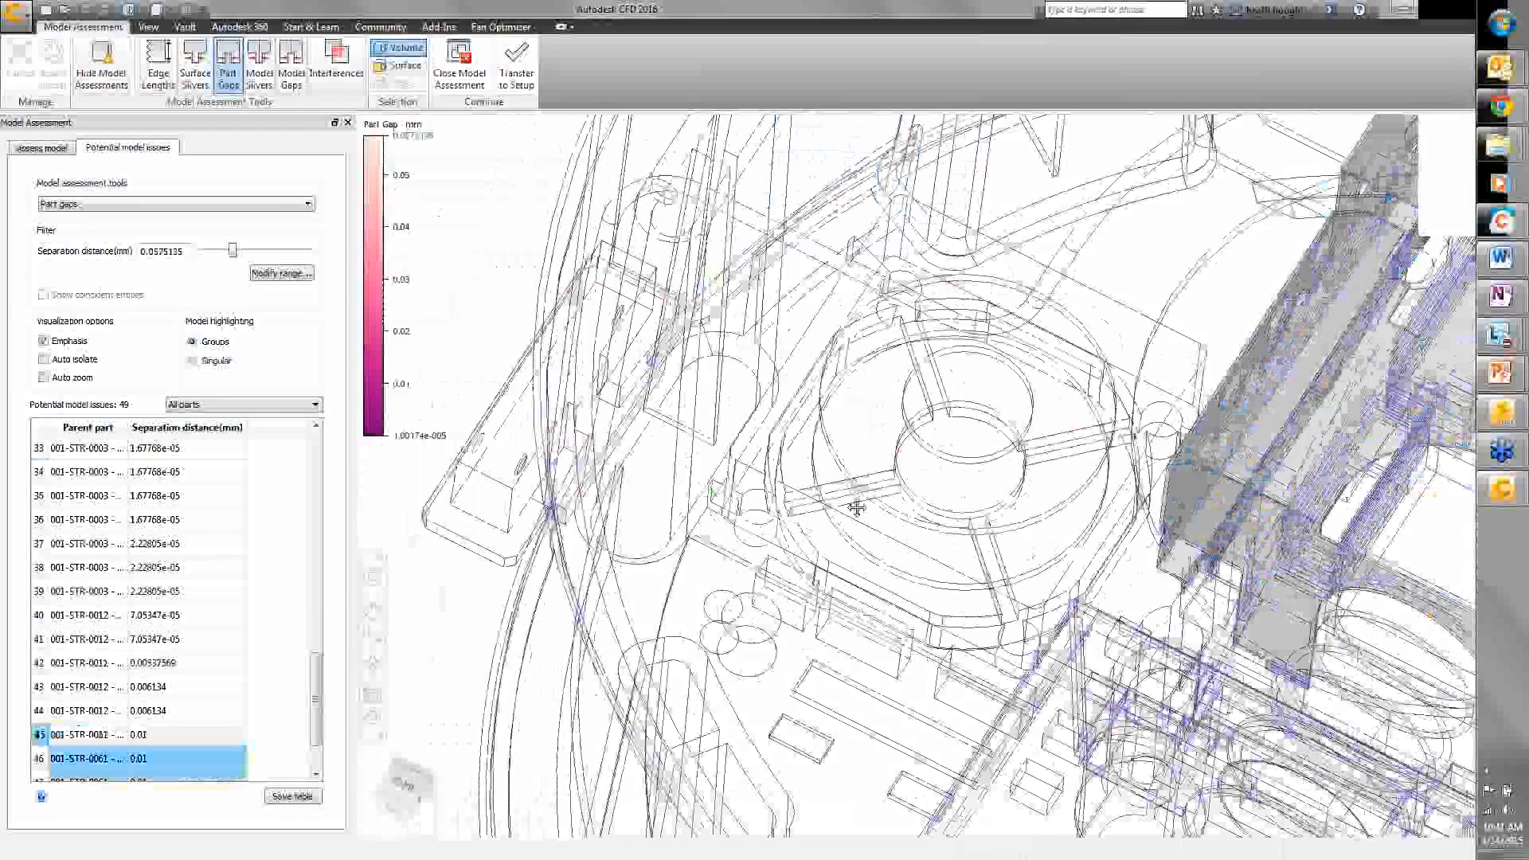
{"action": "middle_click_drag", "start_coordinate": [856, 508], "coordinate": [558, 454]}
{"action": "scroll", "coordinate": [996, 338], "scroll_direction": "up", "scroll_amount": 8}
{"action": "mouse_move", "coordinate": [995, 337]}
{"action": "middle_mouse_down", "text": "shift"}
{"action": "mouse_move", "coordinate": [928, 368]}
{"action": "mouse_move", "coordinate": [930, 433]}
{"action": "middle_mouse_up", "text": "shift"}
{"action": "scroll", "coordinate": [1002, 392], "scroll_direction": "up", "scroll_amount": 4}
{"action": "middle_click_drag", "start_coordinate": [1002, 392], "coordinate": [1027, 271], "text": "shift"}
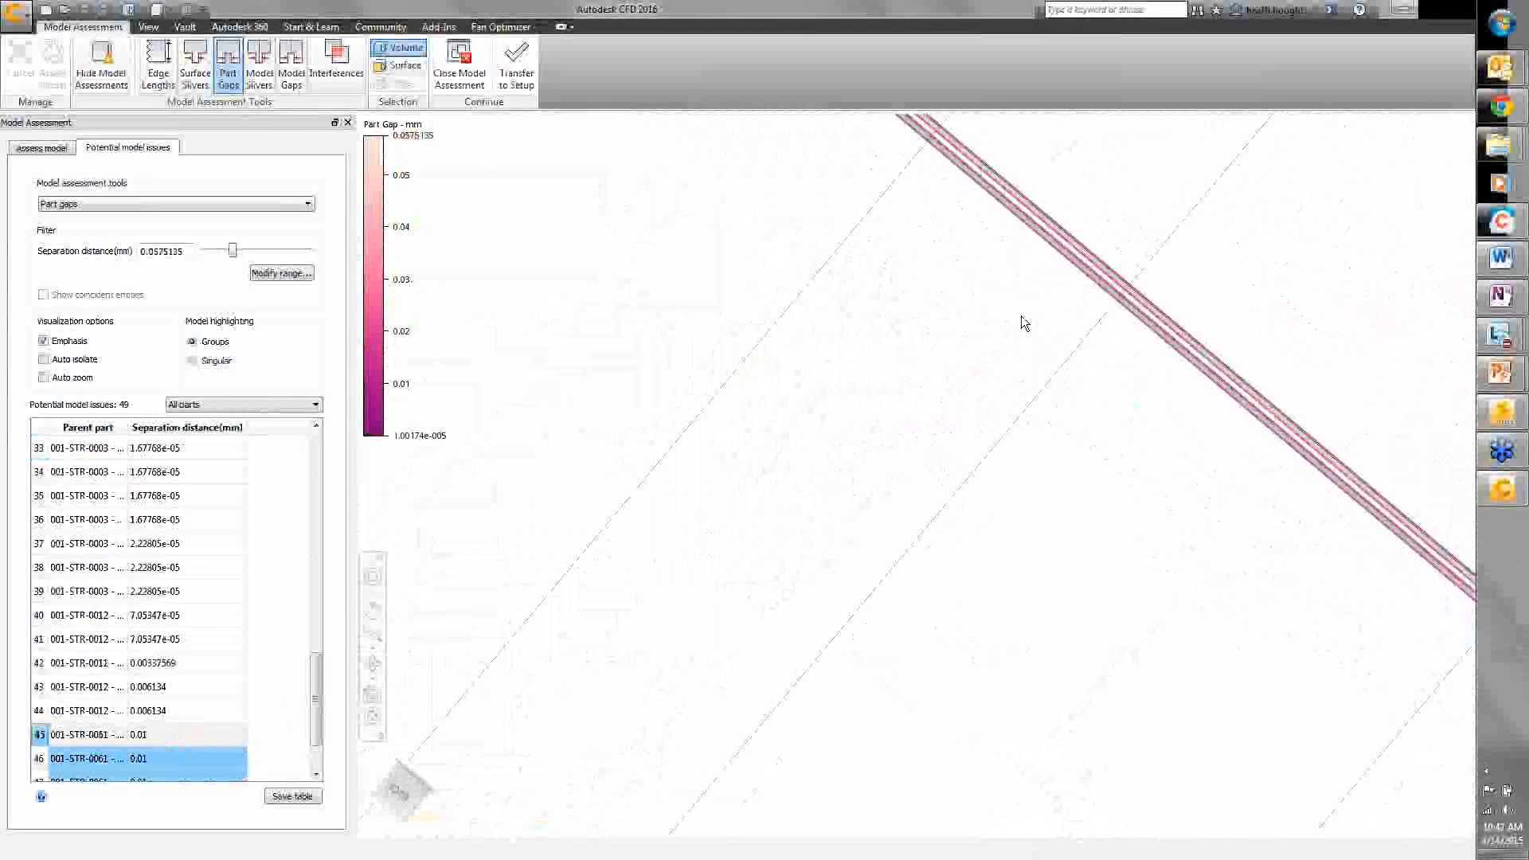
{"action": "middle_click_drag", "start_coordinate": [1000, 347], "coordinate": [975, 243], "text": "shift"}
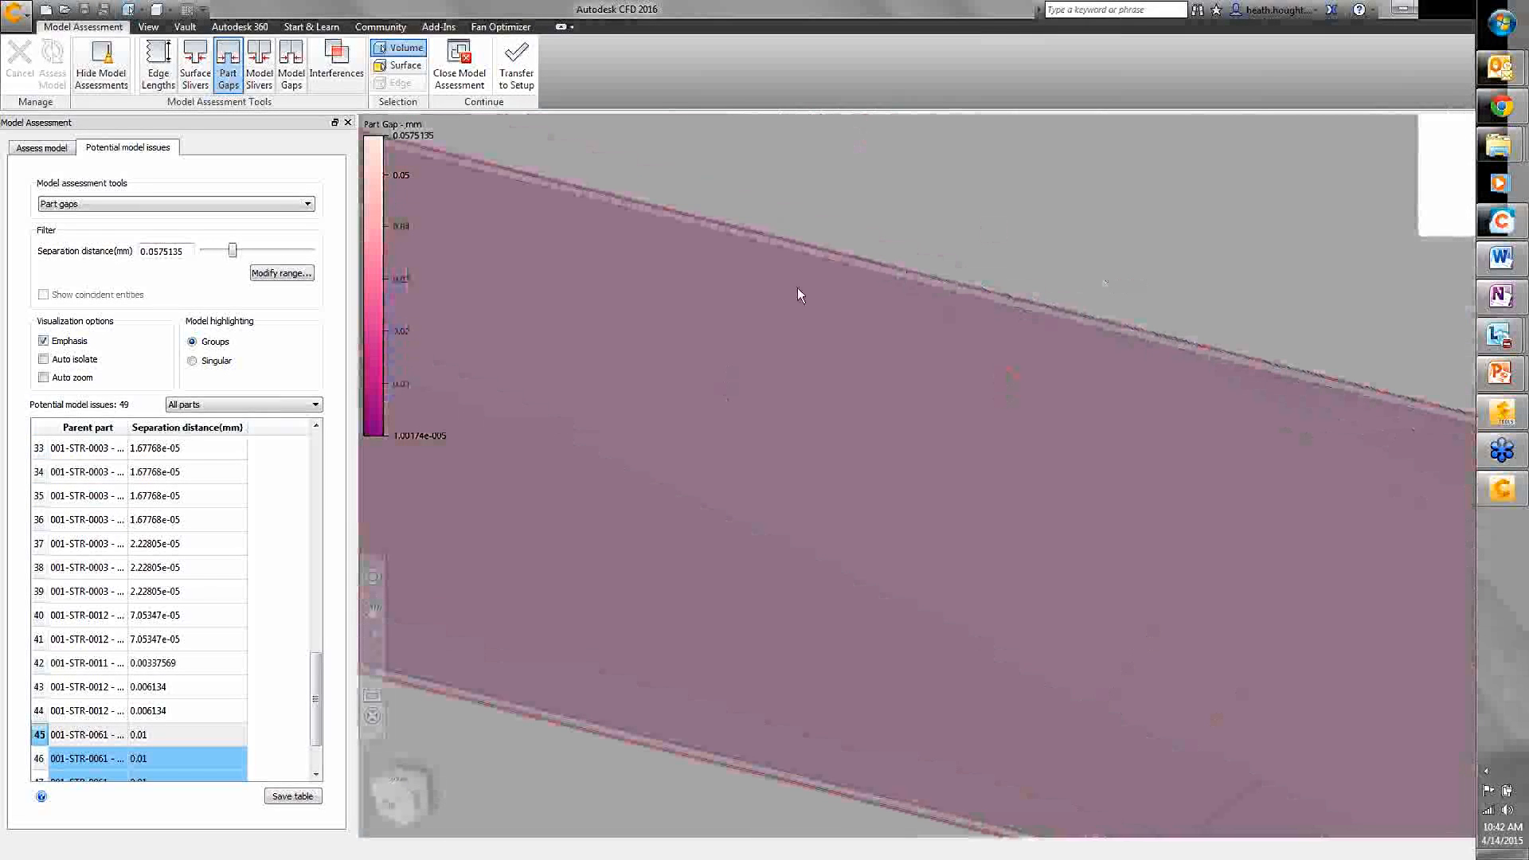
{"action": "middle_click_drag", "start_coordinate": [756, 320], "coordinate": [752, 454], "text": "ctrl"}
{"action": "middle_click_drag", "start_coordinate": [867, 280], "coordinate": [864, 321], "text": "ctrl"}
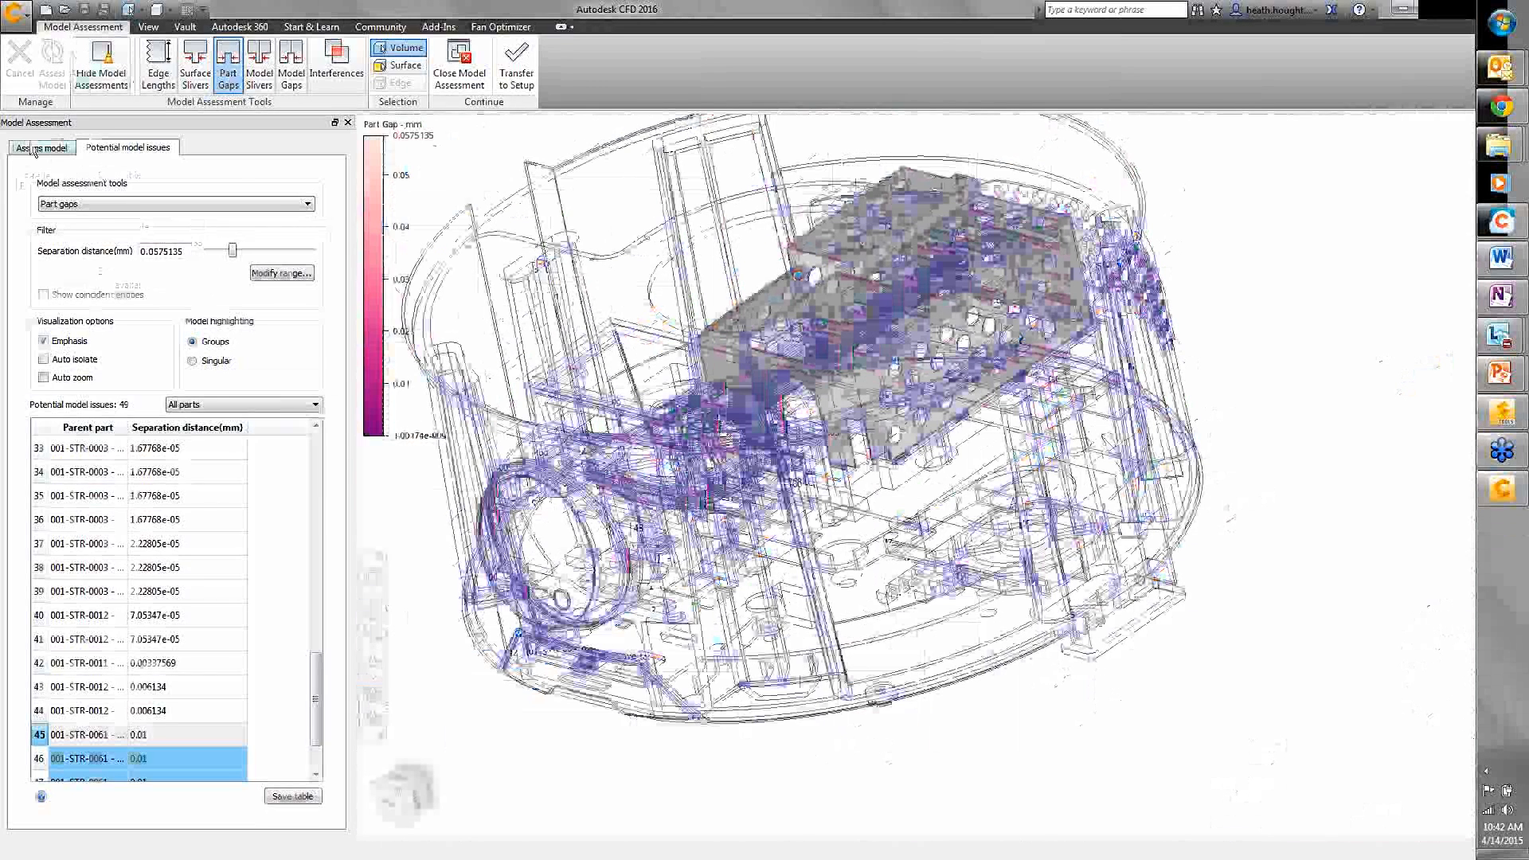
- Show the Model gaps issue list and lower the separation filter to 0.109267 mm, leaving 56 issues
{"action": "left_click", "coordinate": [41, 148]}
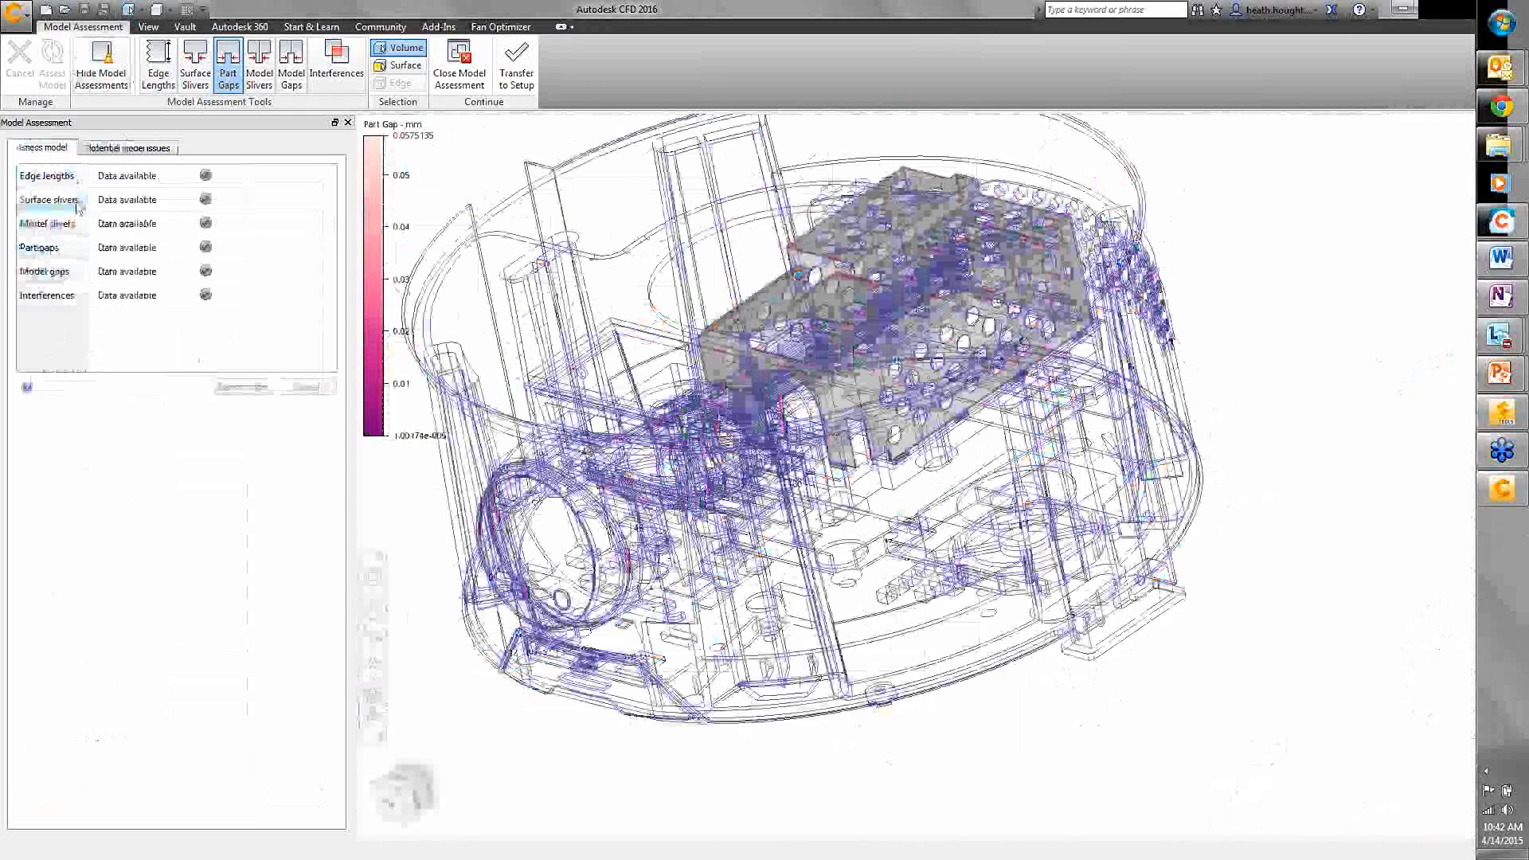
{"action": "left_click", "coordinate": [73, 275]}
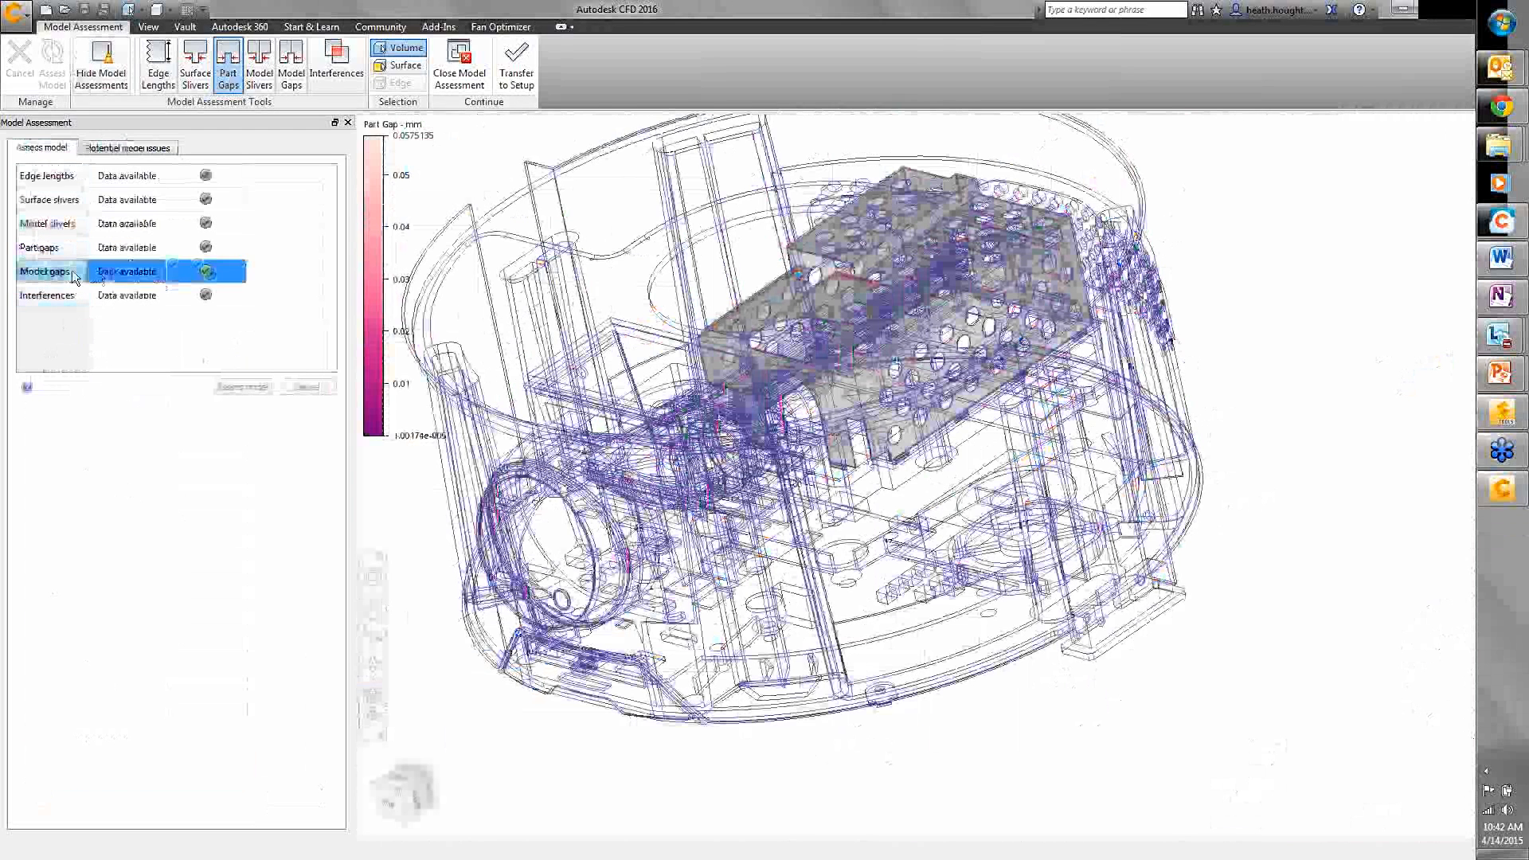
{"action": "left_click", "coordinate": [293, 70]}
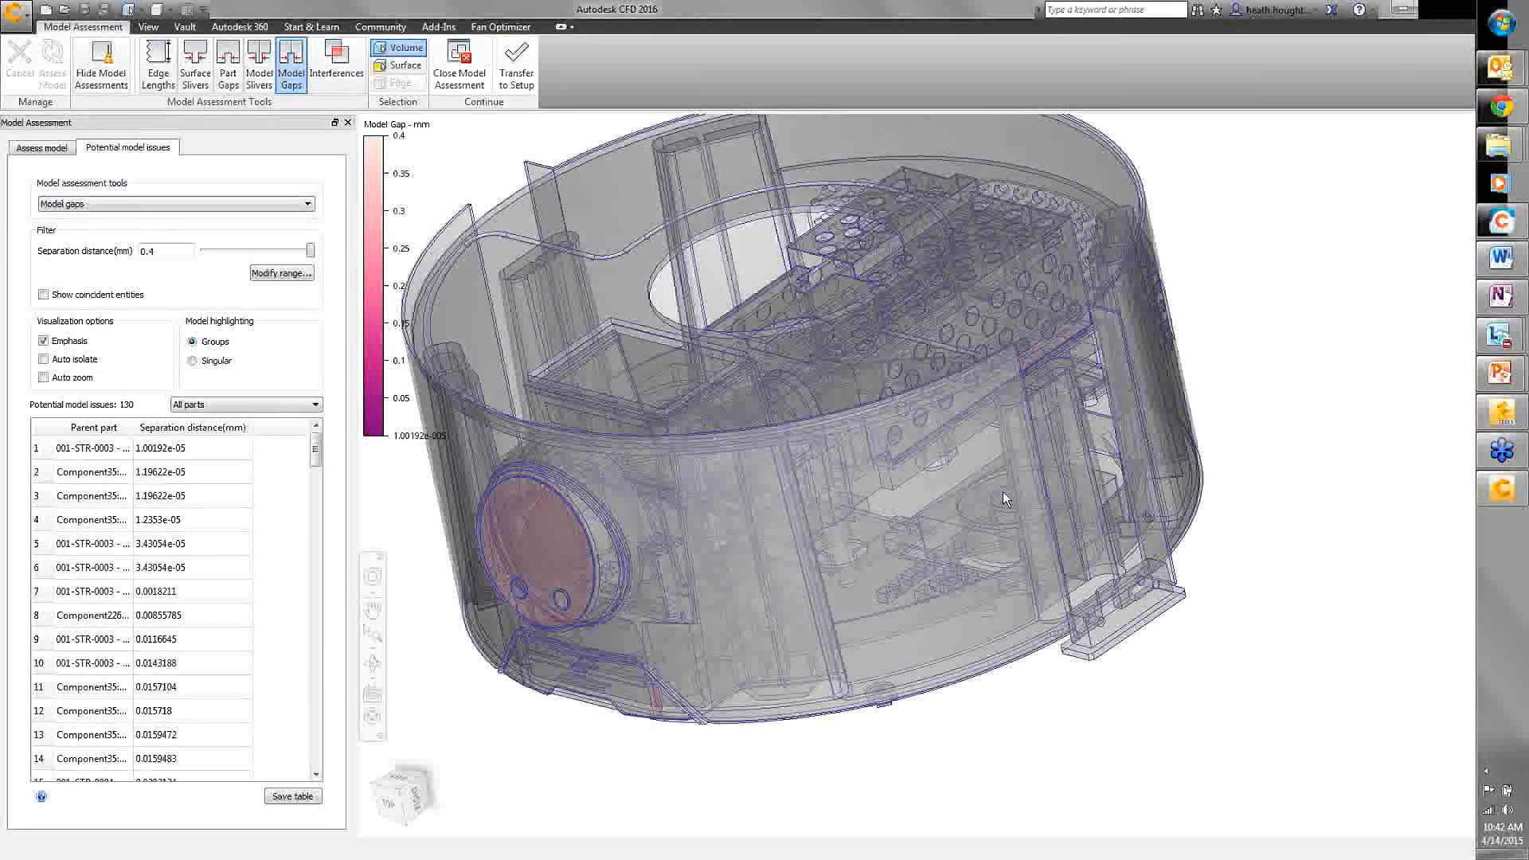
{"action": "scroll", "coordinate": [985, 491], "scroll_direction": "down", "scroll_amount": 2}
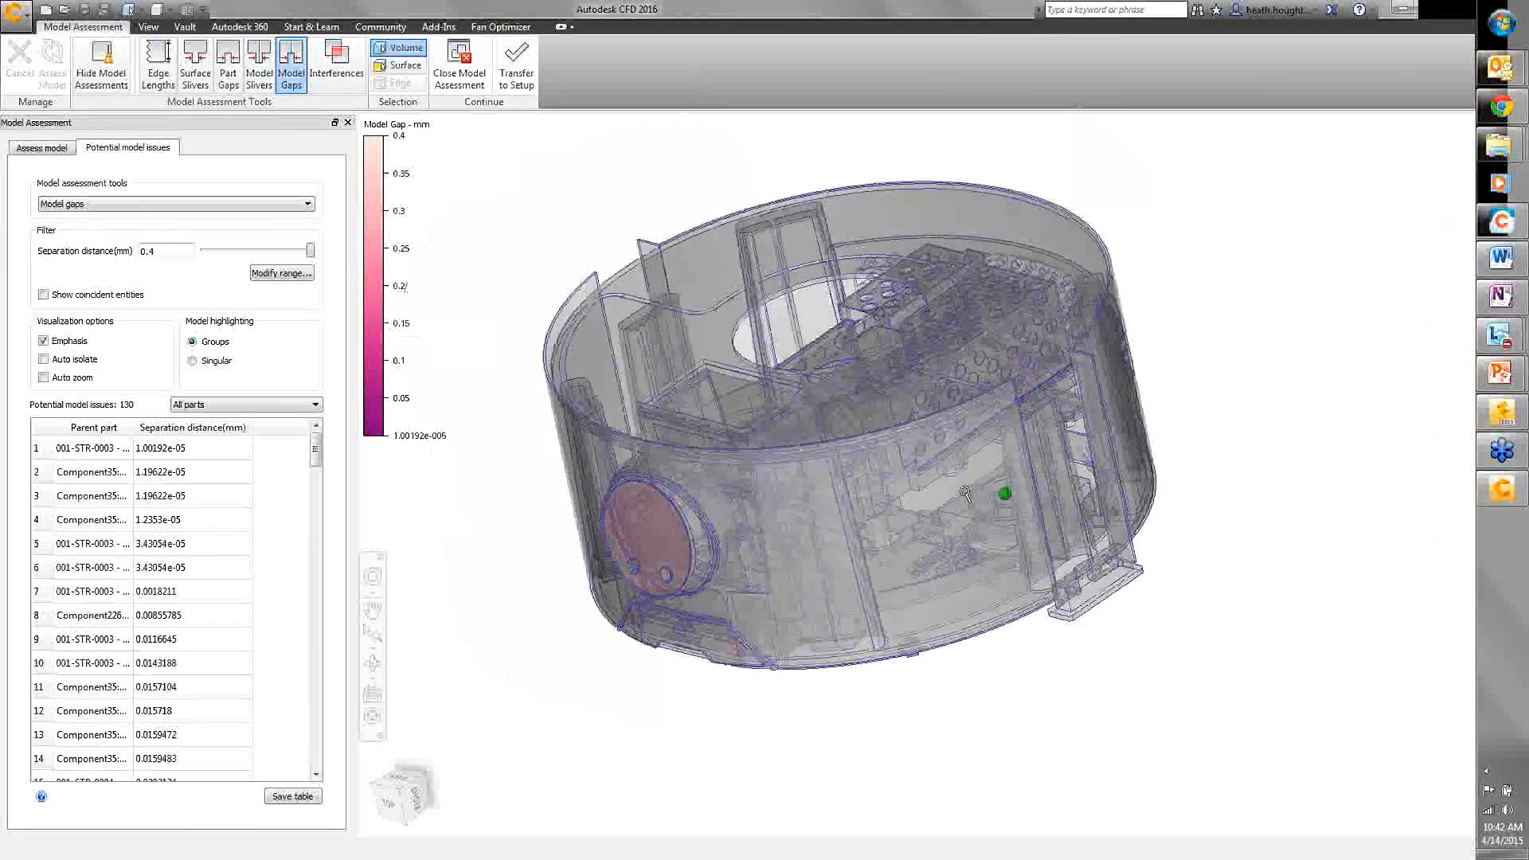
{"action": "scroll", "coordinate": [965, 493], "scroll_direction": "up", "scroll_amount": 2}
{"action": "scroll", "coordinate": [998, 483], "scroll_direction": "up", "scroll_amount": 2}
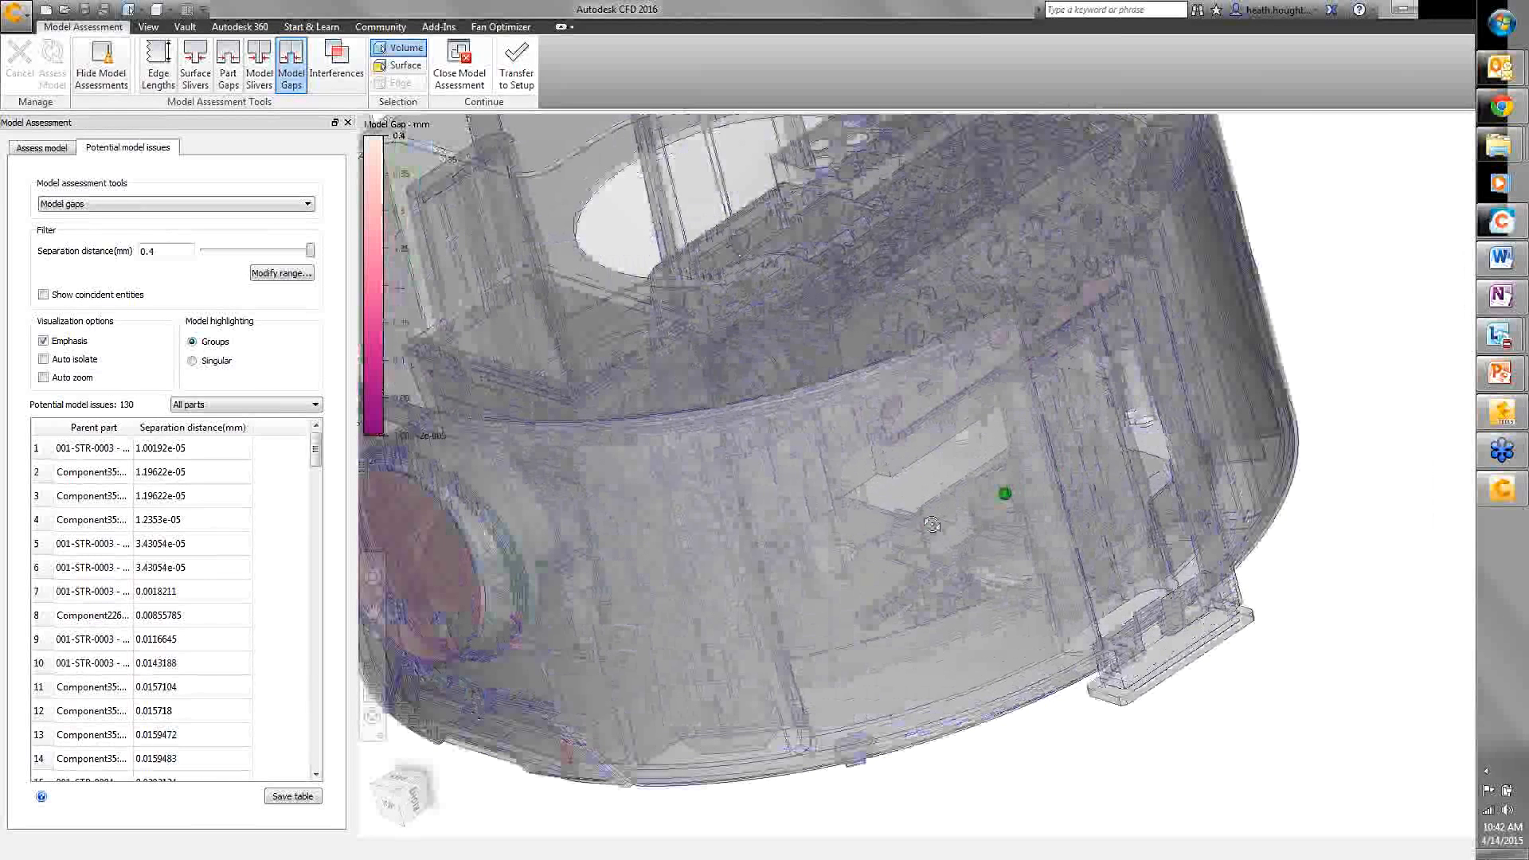
{"action": "middle_click_drag", "start_coordinate": [999, 484], "coordinate": [947, 523], "text": "shift"}
{"action": "scroll", "coordinate": [888, 322], "scroll_direction": "up", "scroll_amount": 5}
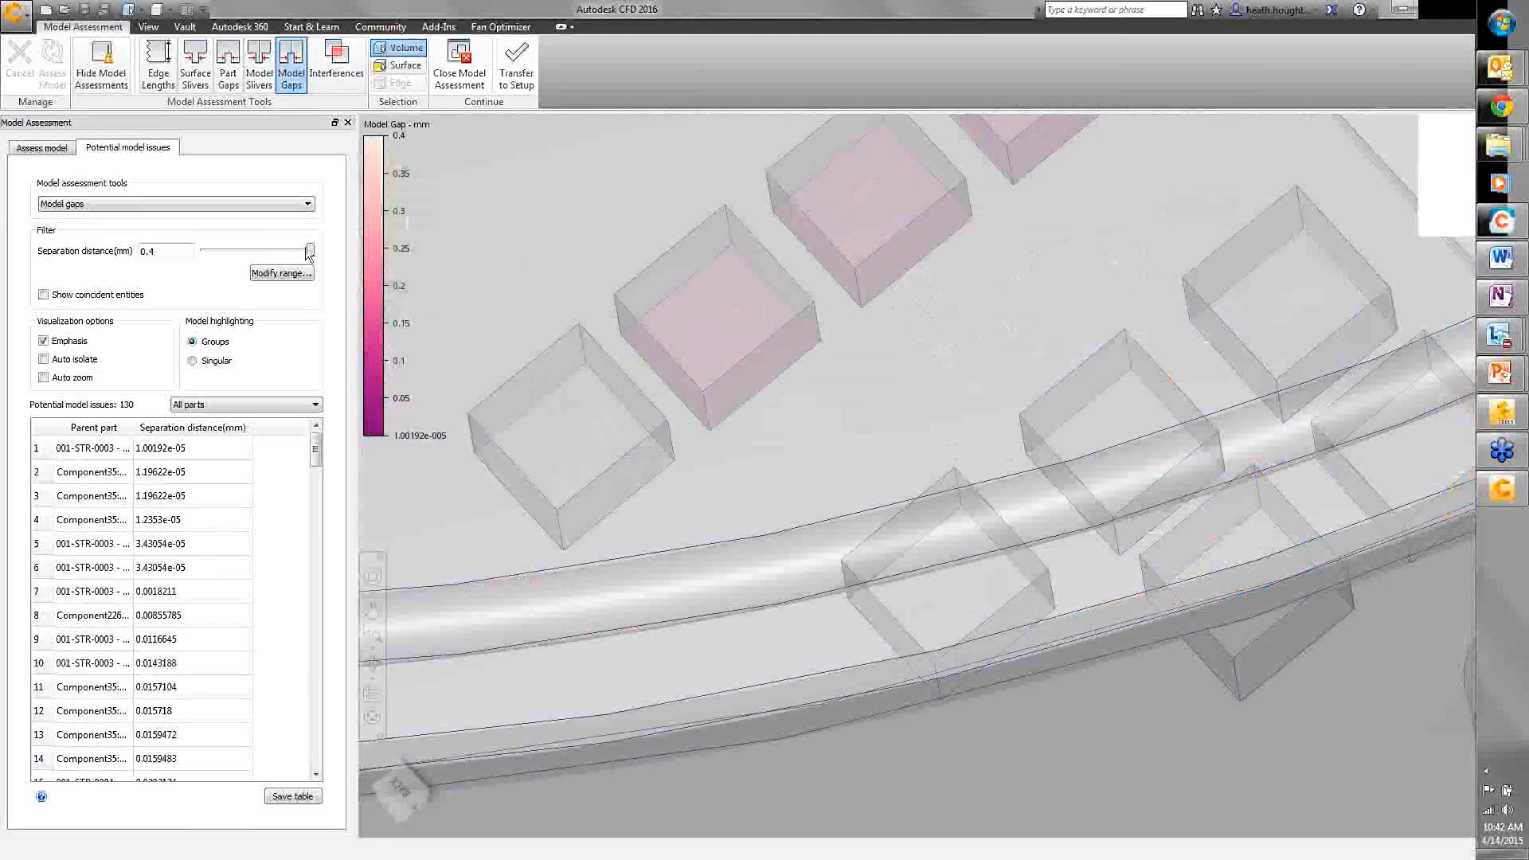
{"action": "mouse_move", "coordinate": [306, 251]}
{"action": "left_mouse_down"}
{"action": "mouse_move", "coordinate": [279, 247]}
{"action": "mouse_move", "coordinate": [306, 253]}
{"action": "left_mouse_up"}
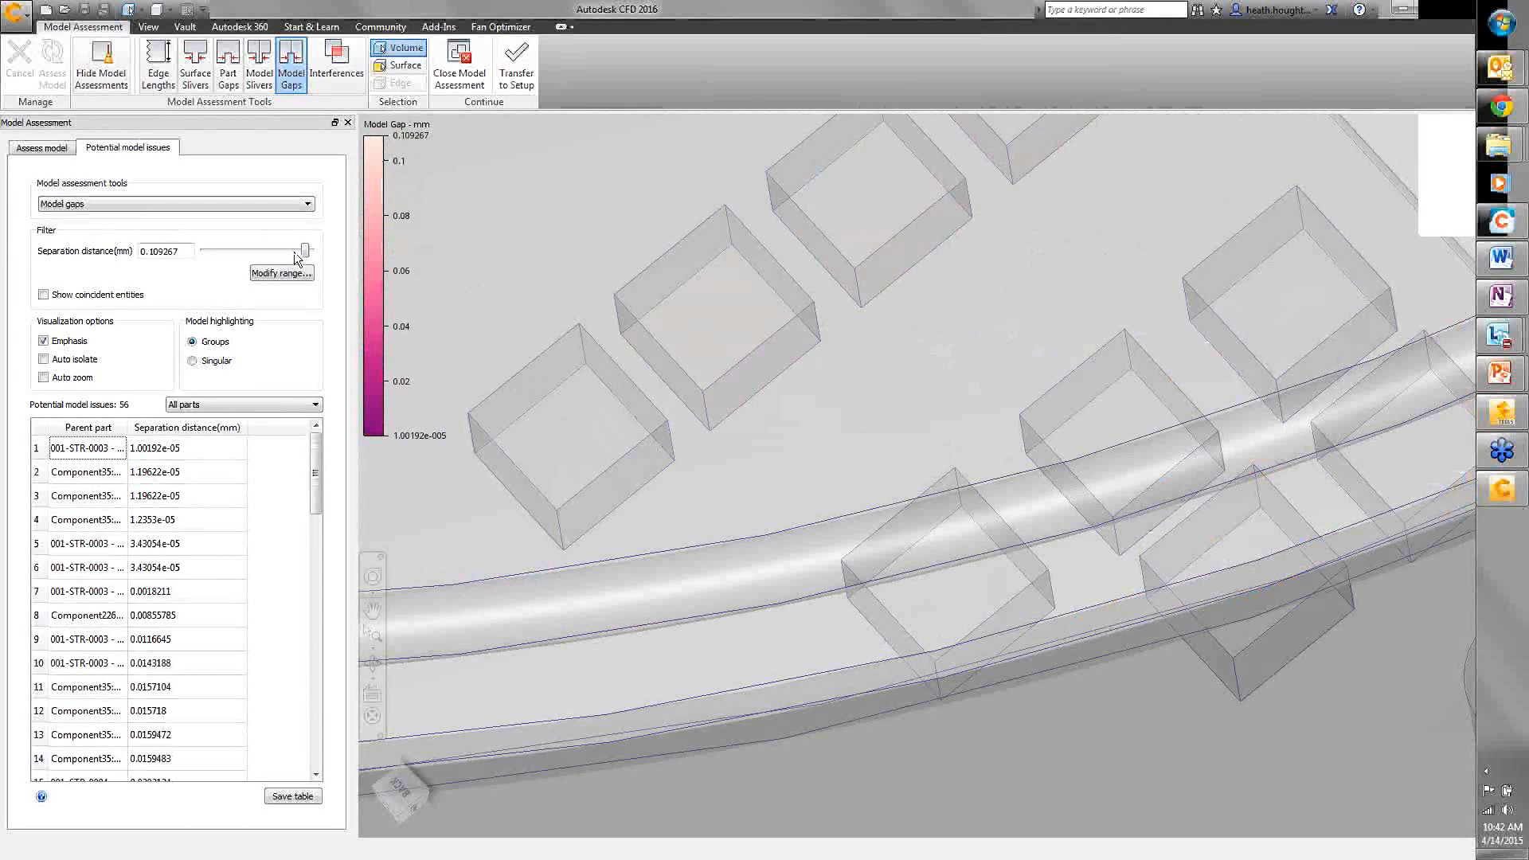
- Raise the model gap separation filter to 0.115017 mm, listing 59 issues across all parts
{"action": "left_click_drag", "start_coordinate": [305, 251], "coordinate": [316, 253]}
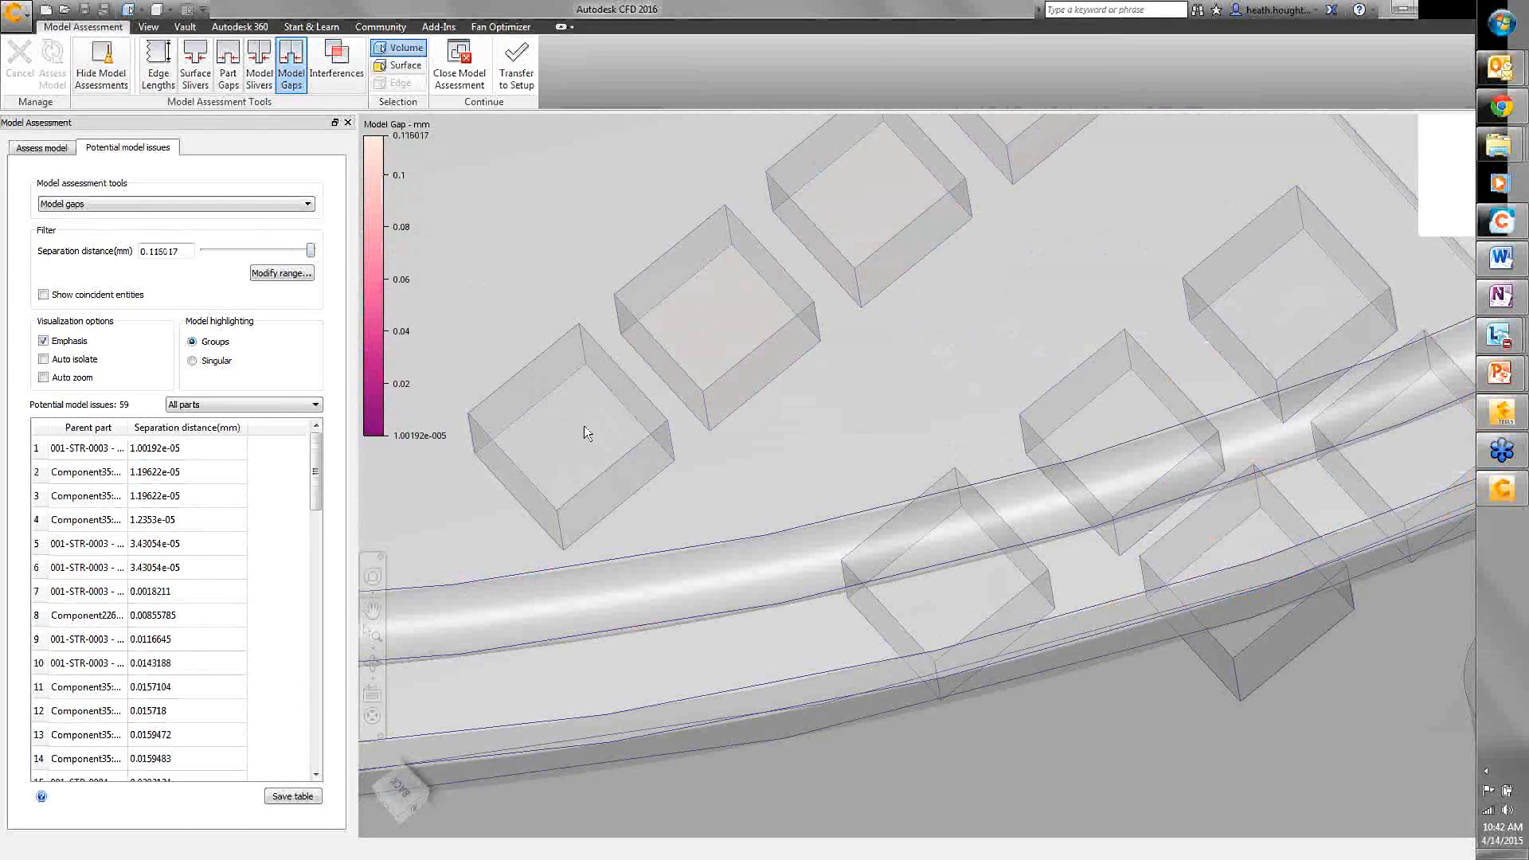
{"action": "left_click", "coordinate": [205, 405]}
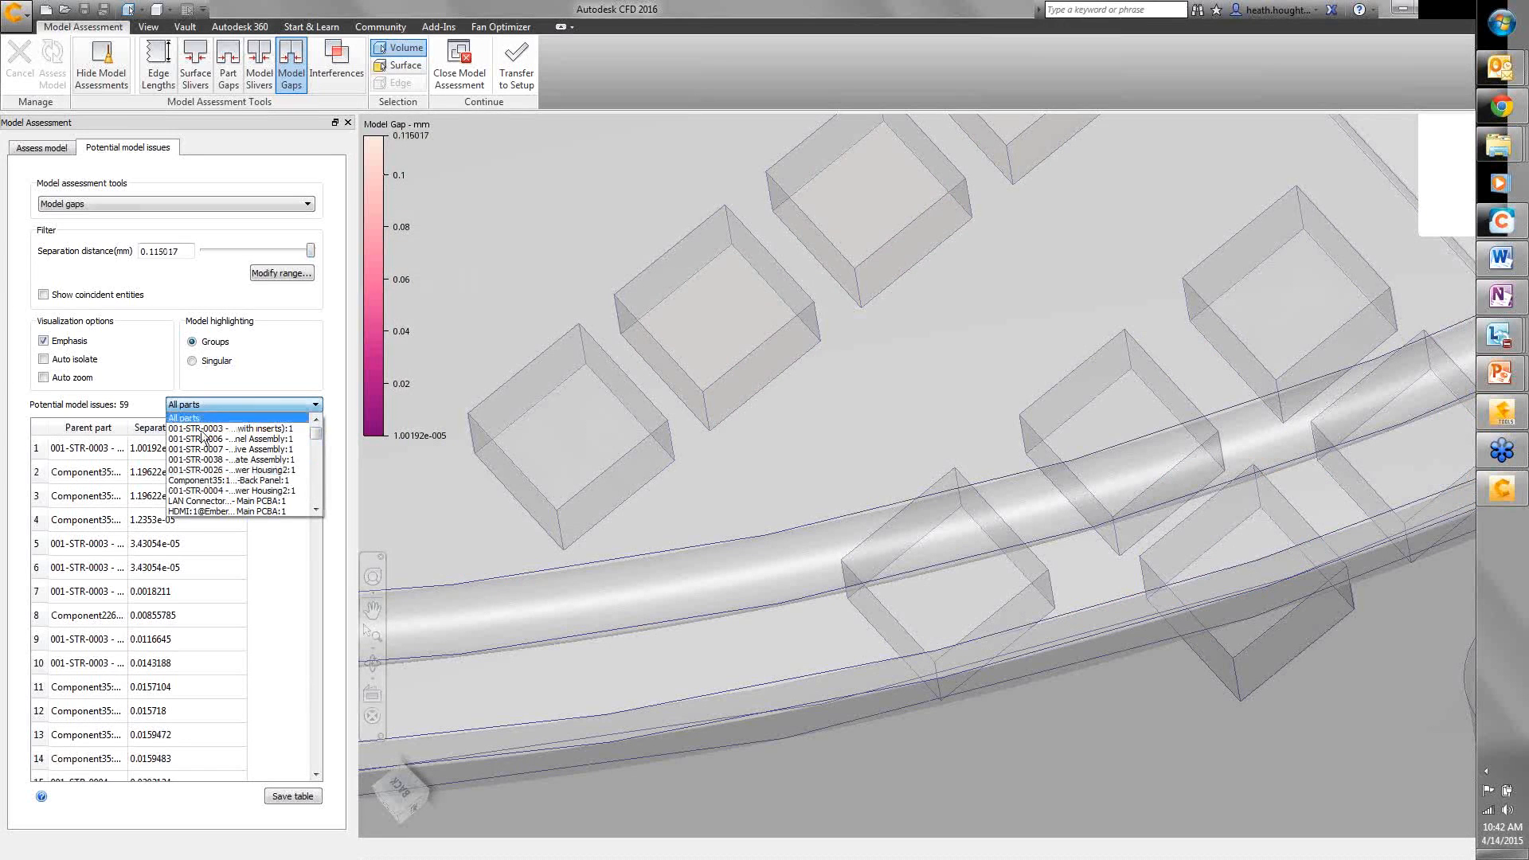
{"action": "left_click", "coordinate": [212, 404]}
{"action": "left_click_drag", "start_coordinate": [319, 459], "coordinate": [284, 712]}
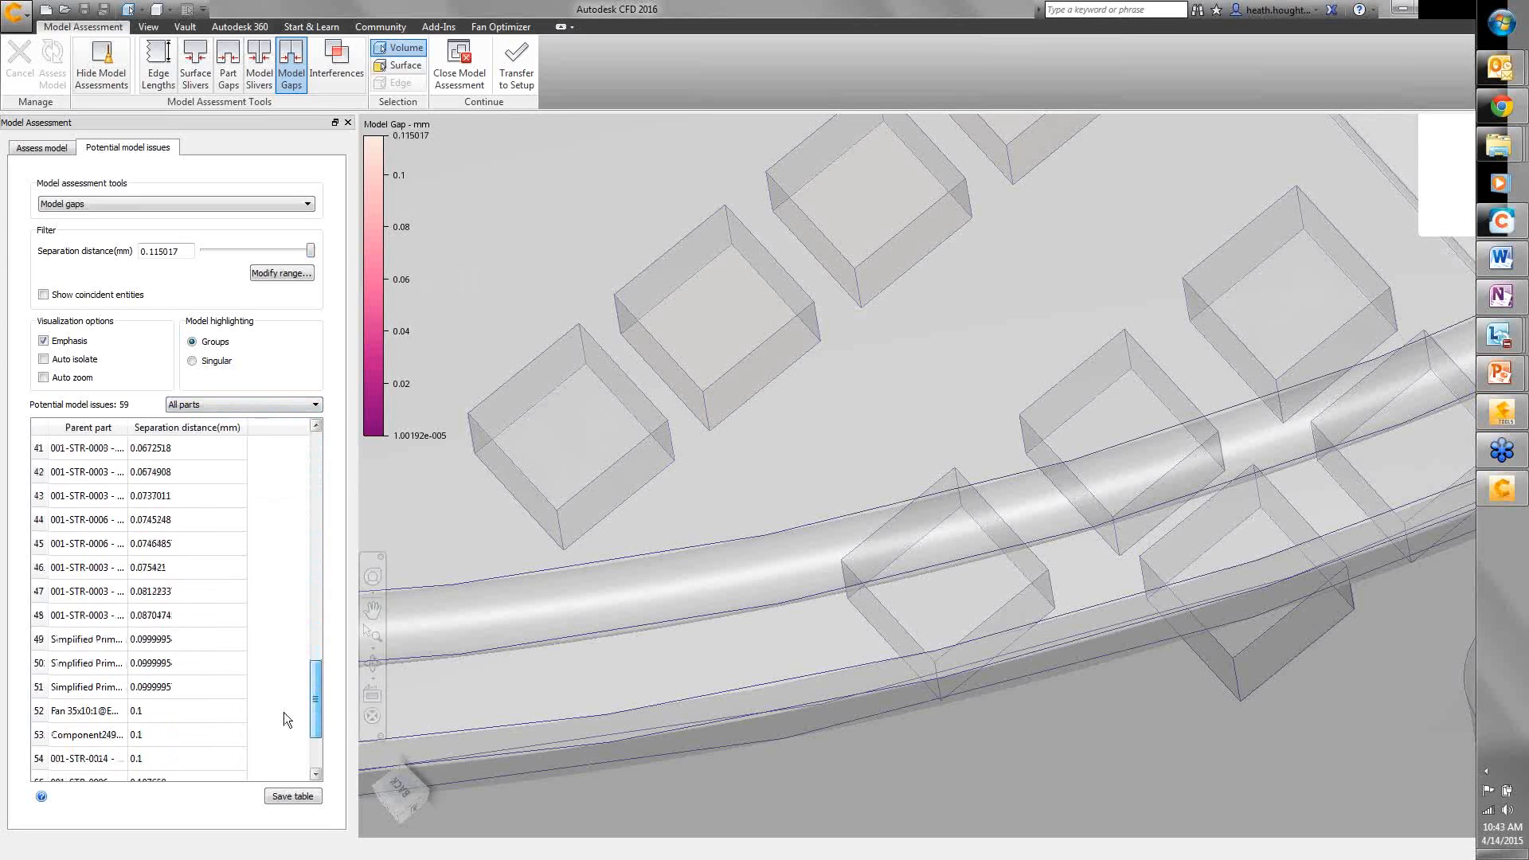
- Review model gap issues 53, 55 and 52 to 54 on the model
{"action": "left_click", "coordinate": [88, 731]}
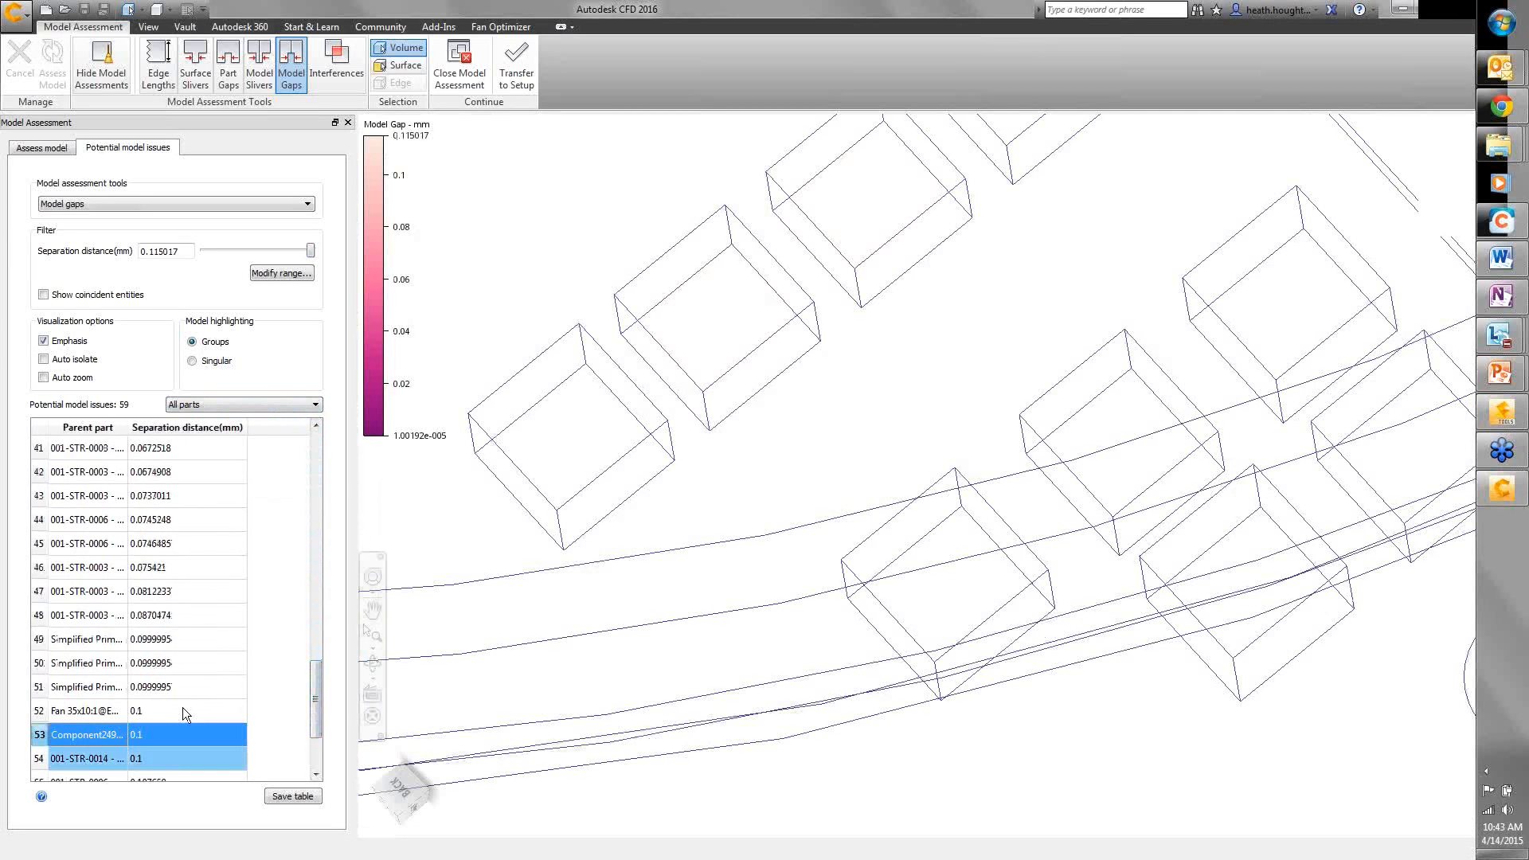
{"action": "scroll", "coordinate": [183, 711], "scroll_direction": "down", "scroll_amount": 1}
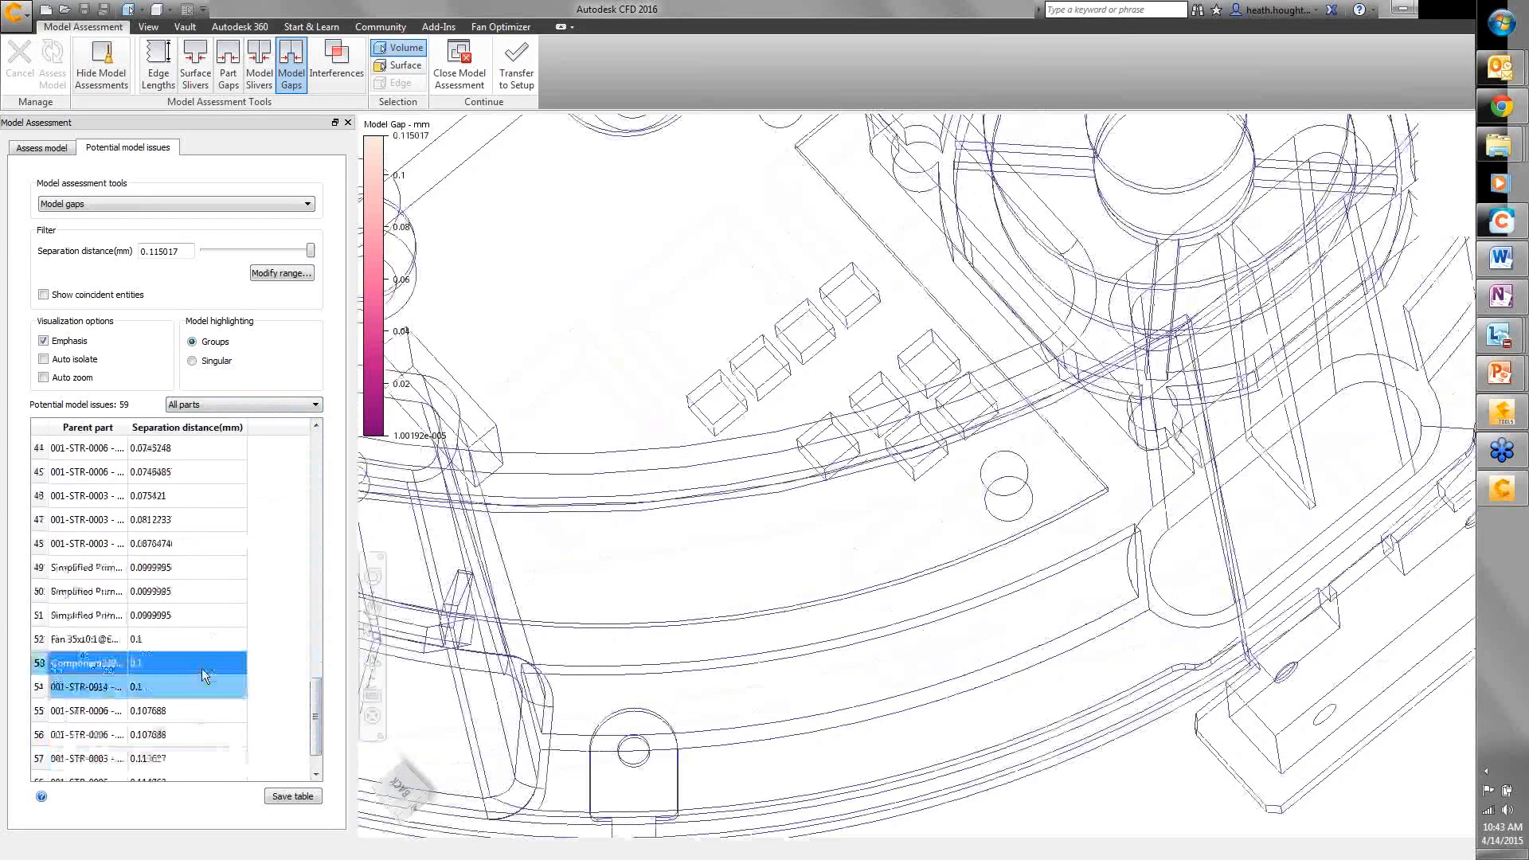
{"action": "left_click", "coordinate": [90, 712]}
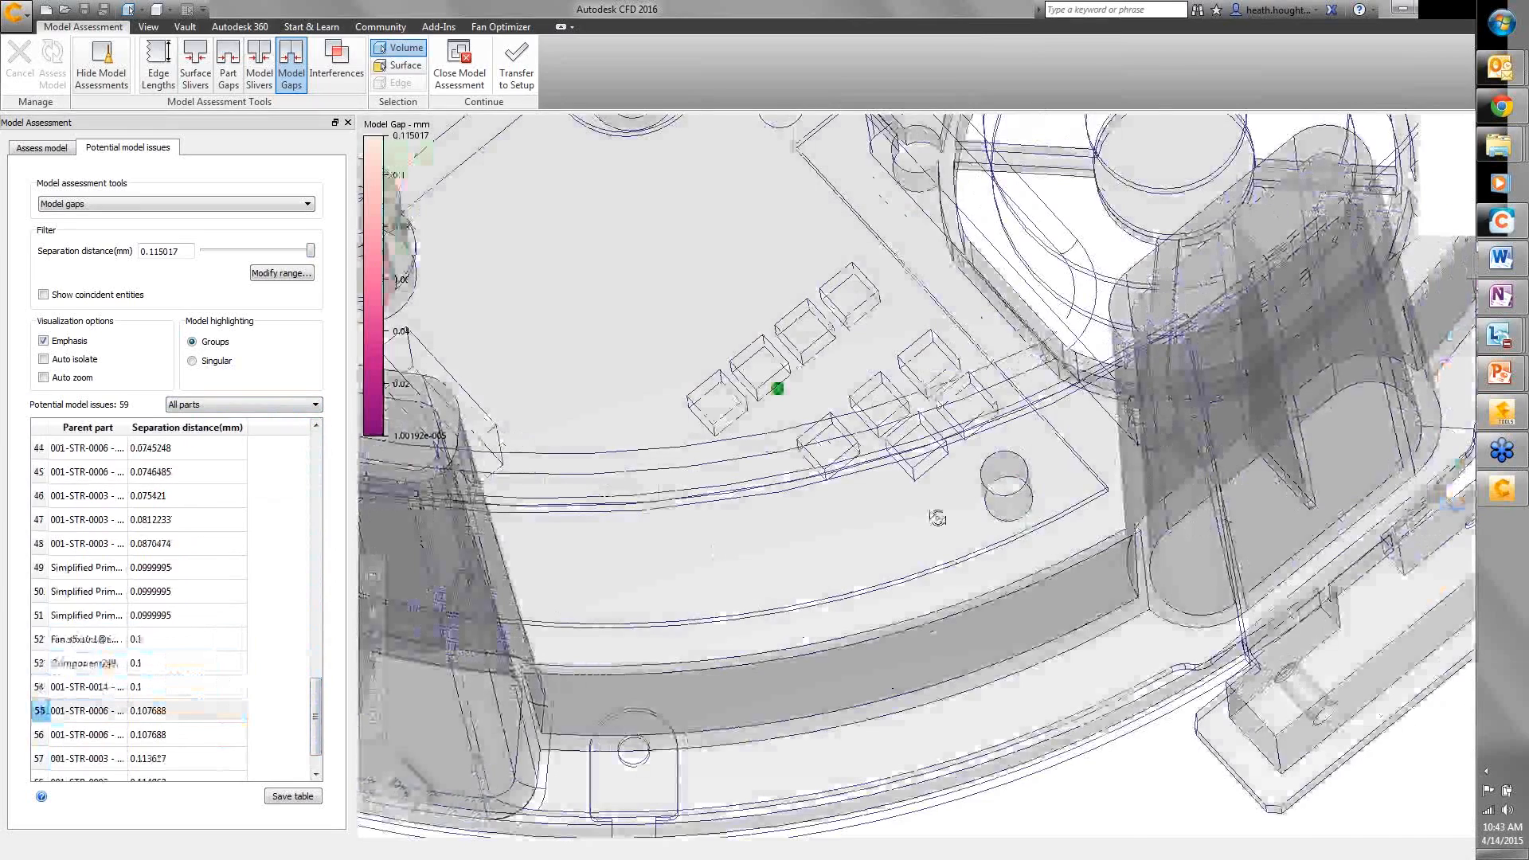
{"action": "middle_click_drag", "start_coordinate": [937, 518], "coordinate": [915, 422], "text": "shift"}
{"action": "left_click", "coordinate": [94, 686]}
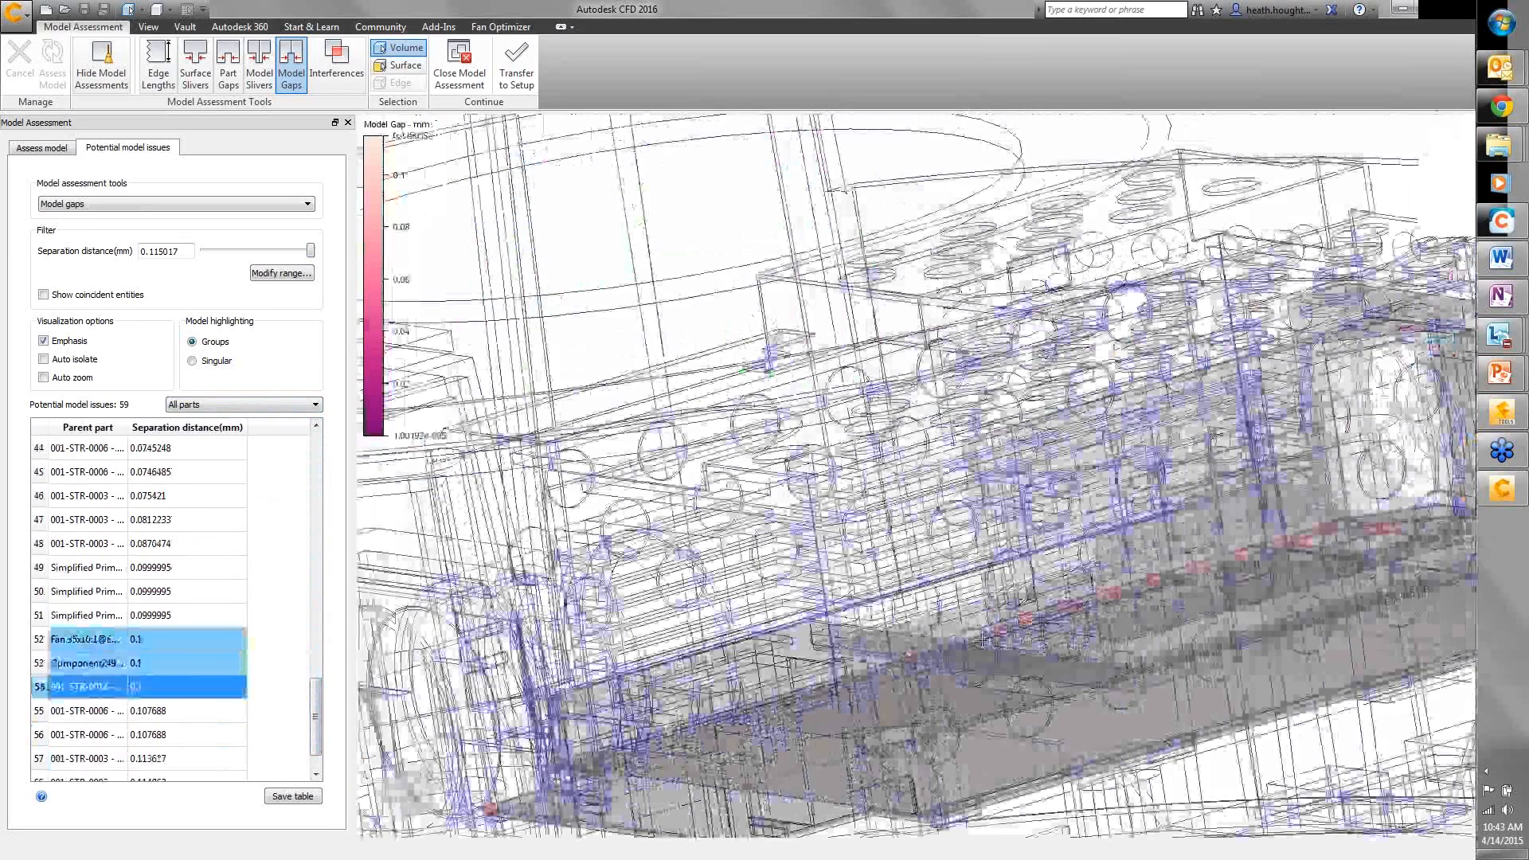
{"action": "middle_click_drag", "start_coordinate": [982, 639], "coordinate": [868, 514], "text": "shift"}
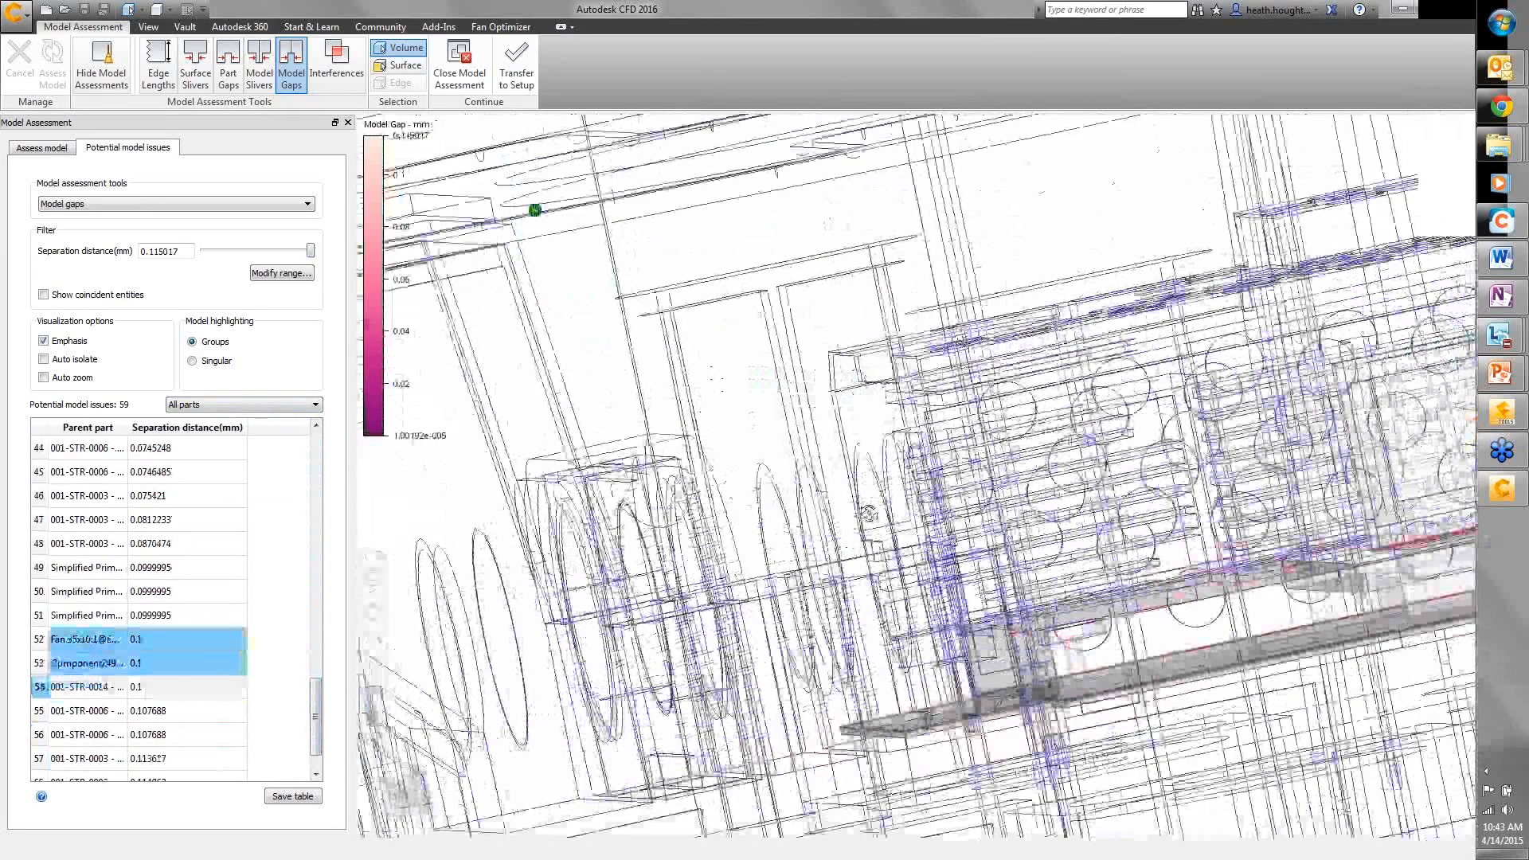
- Turn on Auto isolate and orbit the view around the isolated gap parts
{"action": "left_click", "coordinate": [44, 360]}
{"action": "mouse_move", "coordinate": [1018, 486]}
{"action": "middle_mouse_down"}
{"action": "mouse_move", "coordinate": [628, 573]}
{"action": "mouse_move", "coordinate": [515, 635]}
{"action": "middle_mouse_up"}
{"action": "mouse_move", "coordinate": [758, 624]}
{"action": "middle_mouse_down", "text": "shift"}
{"action": "mouse_move", "coordinate": [805, 540]}
{"action": "mouse_move", "coordinate": [856, 660]}
{"action": "middle_mouse_up", "text": "shift"}
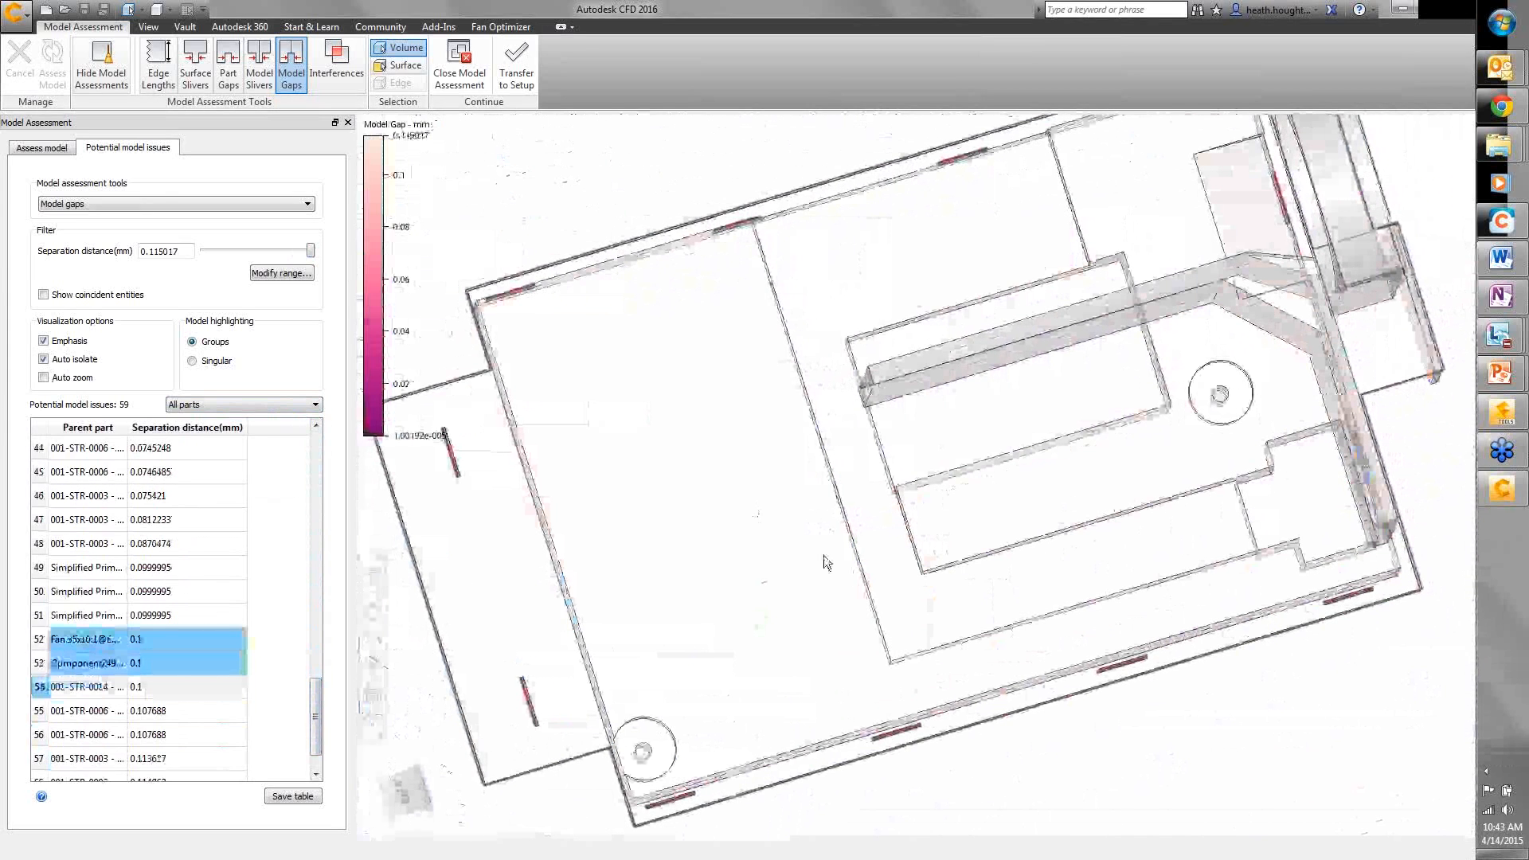
- Orbit and zoom out to inspect the gap edge and the whole base moulding
{"action": "middle_click_drag", "start_coordinate": [865, 573], "coordinate": [865, 532], "text": "shift"}
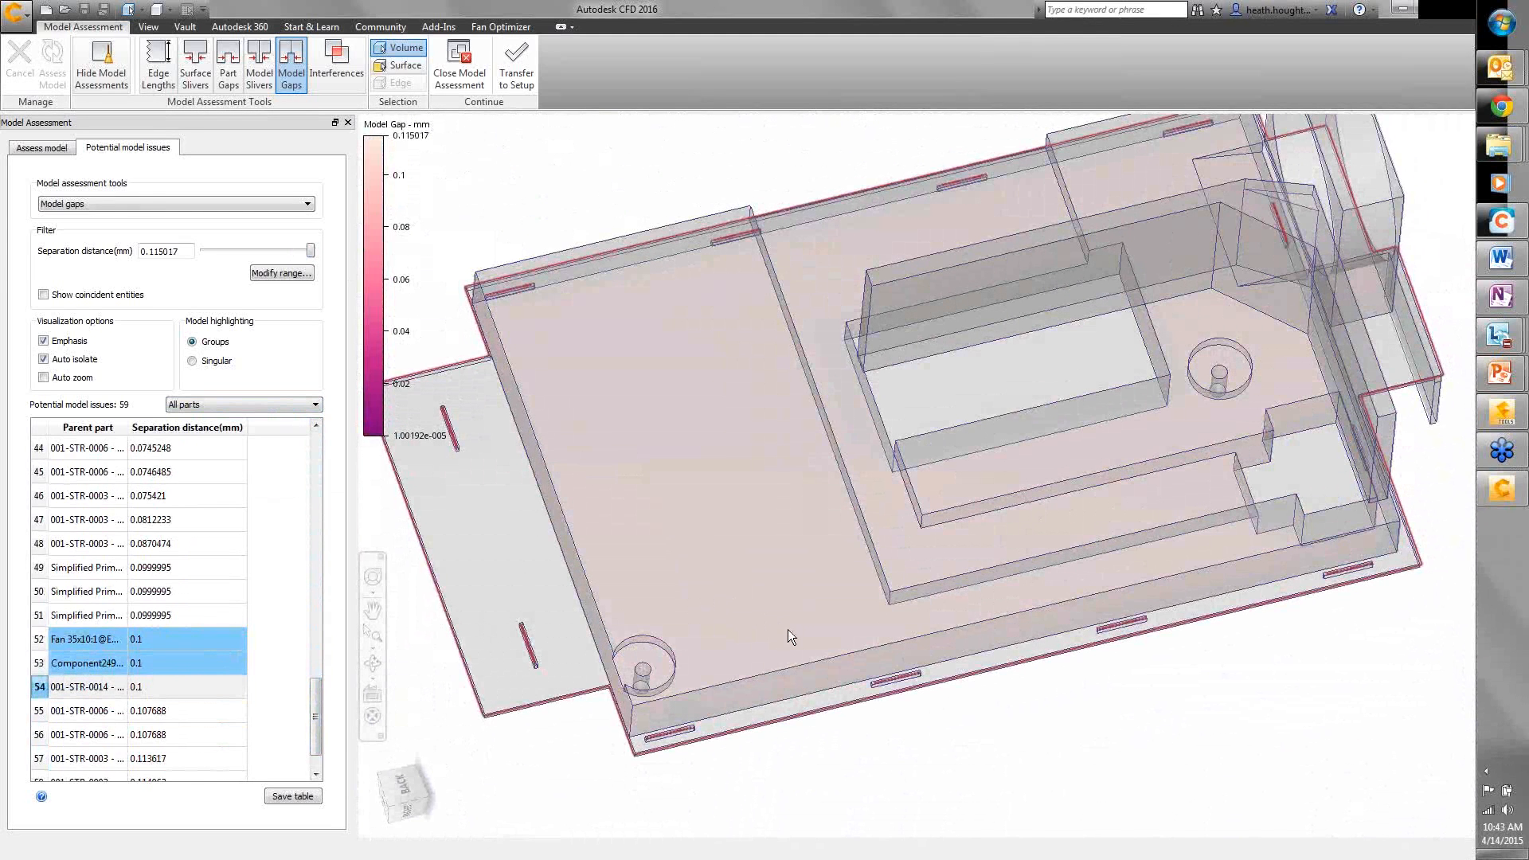
{"action": "middle_click_drag", "start_coordinate": [780, 687], "coordinate": [643, 360], "text": "shift"}
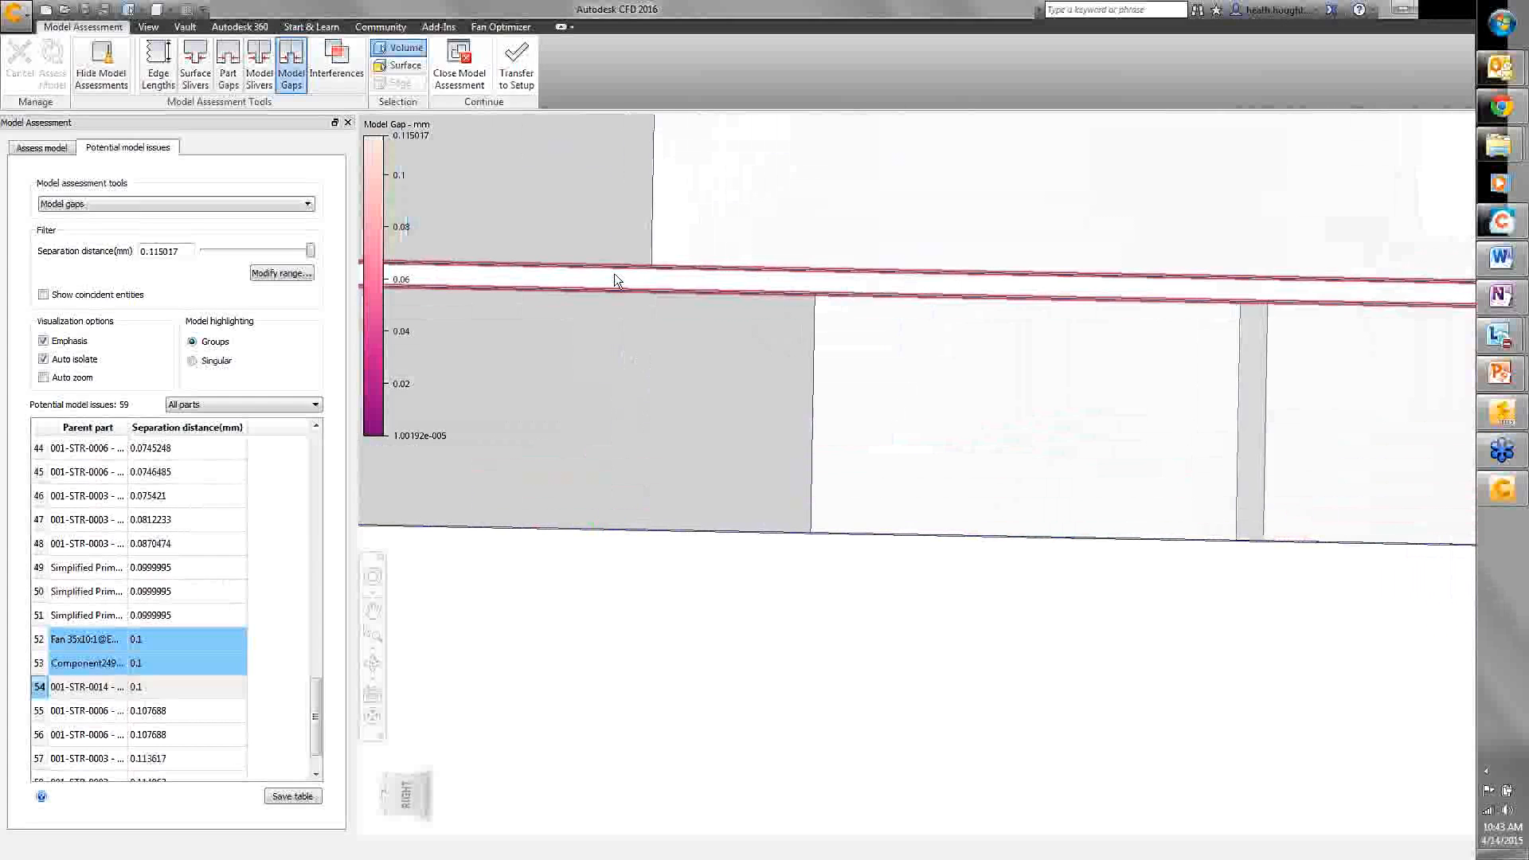
{"action": "middle_click_drag", "start_coordinate": [632, 285], "coordinate": [677, 433], "text": "shift"}
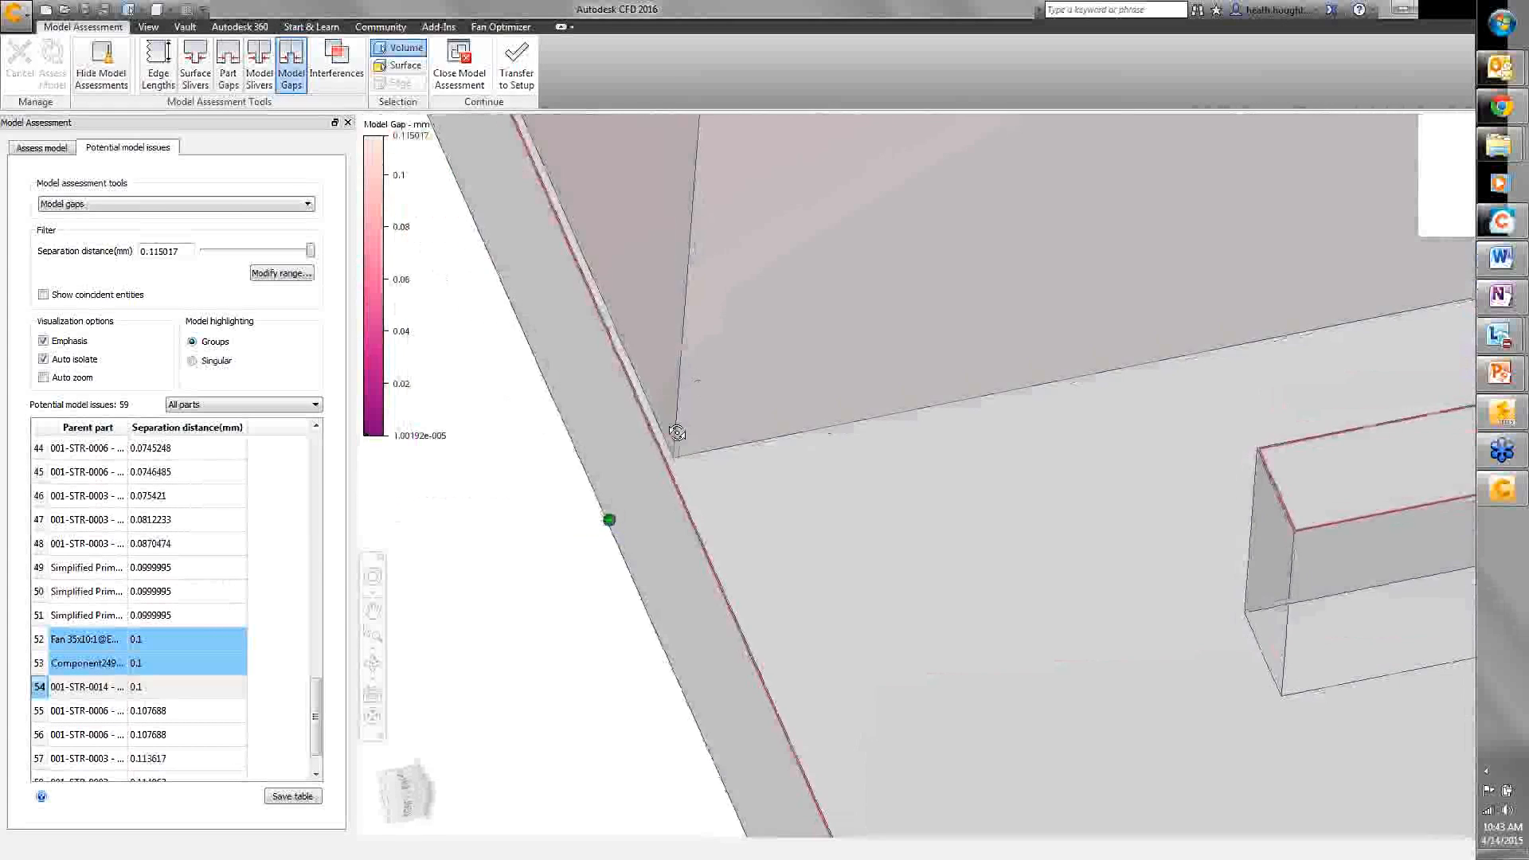
{"action": "middle_click_drag", "start_coordinate": [703, 369], "coordinate": [715, 637], "text": "ctrl"}
{"action": "middle_click_drag", "start_coordinate": [669, 301], "coordinate": [659, 548]}
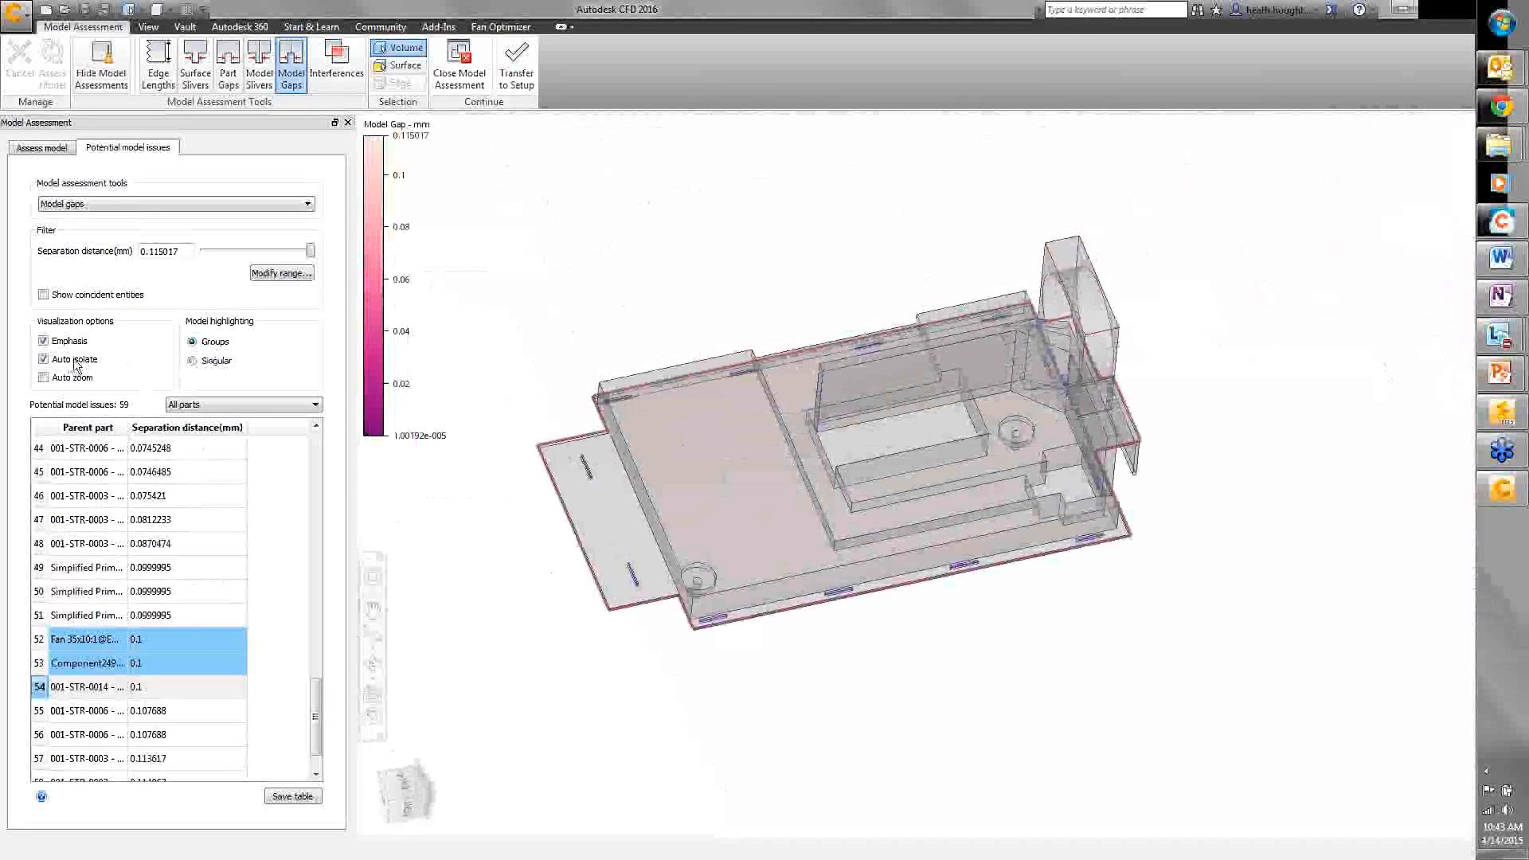
- Switch the model to Shaded display and orbit to an oblique top view of the enclosure
{"action": "right_click", "coordinate": [592, 530]}
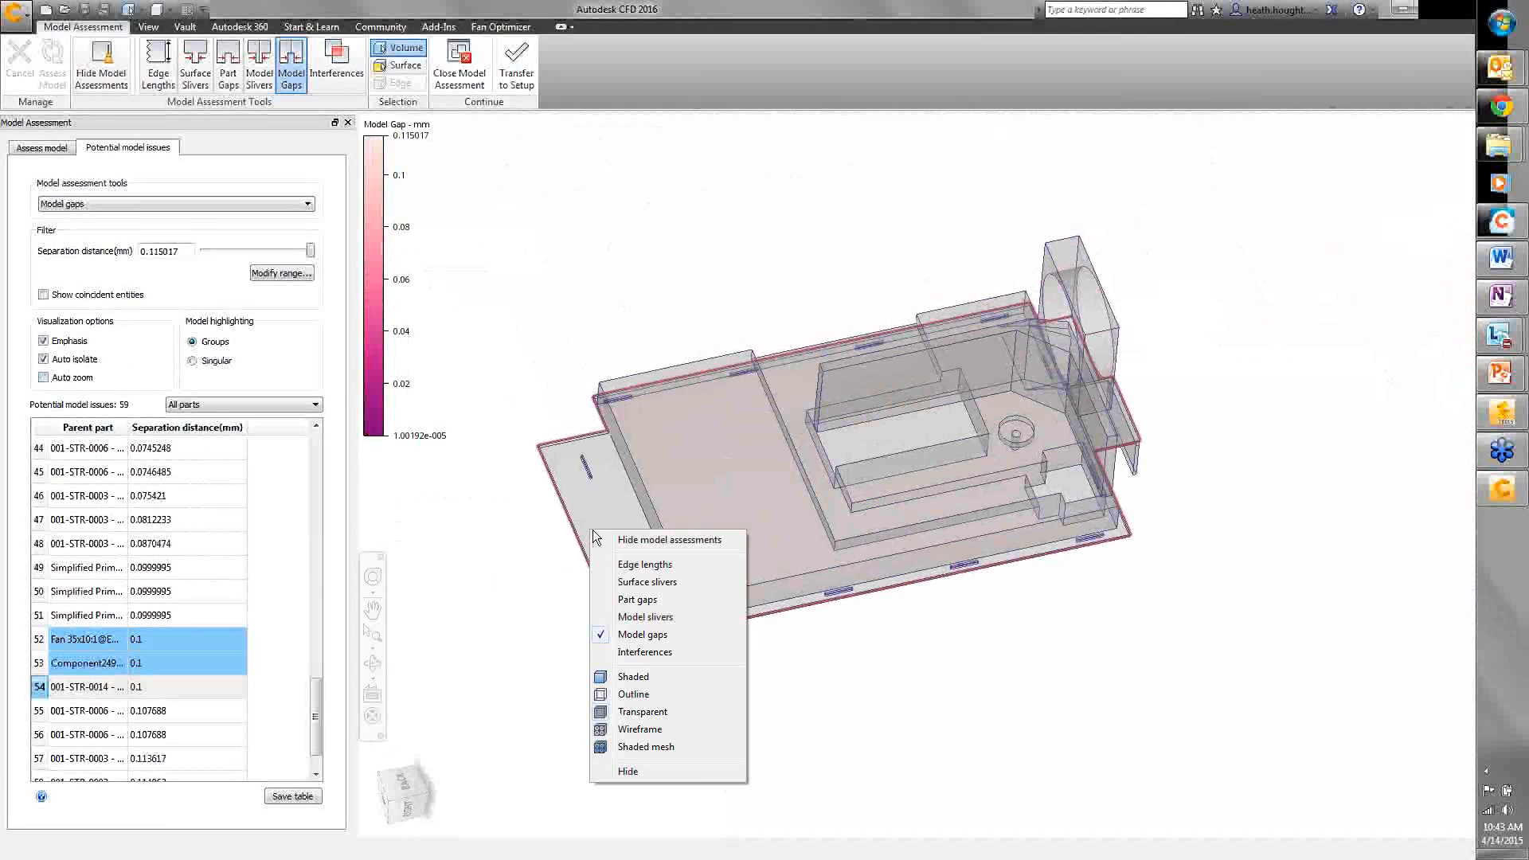
{"action": "left_click", "coordinate": [632, 676]}
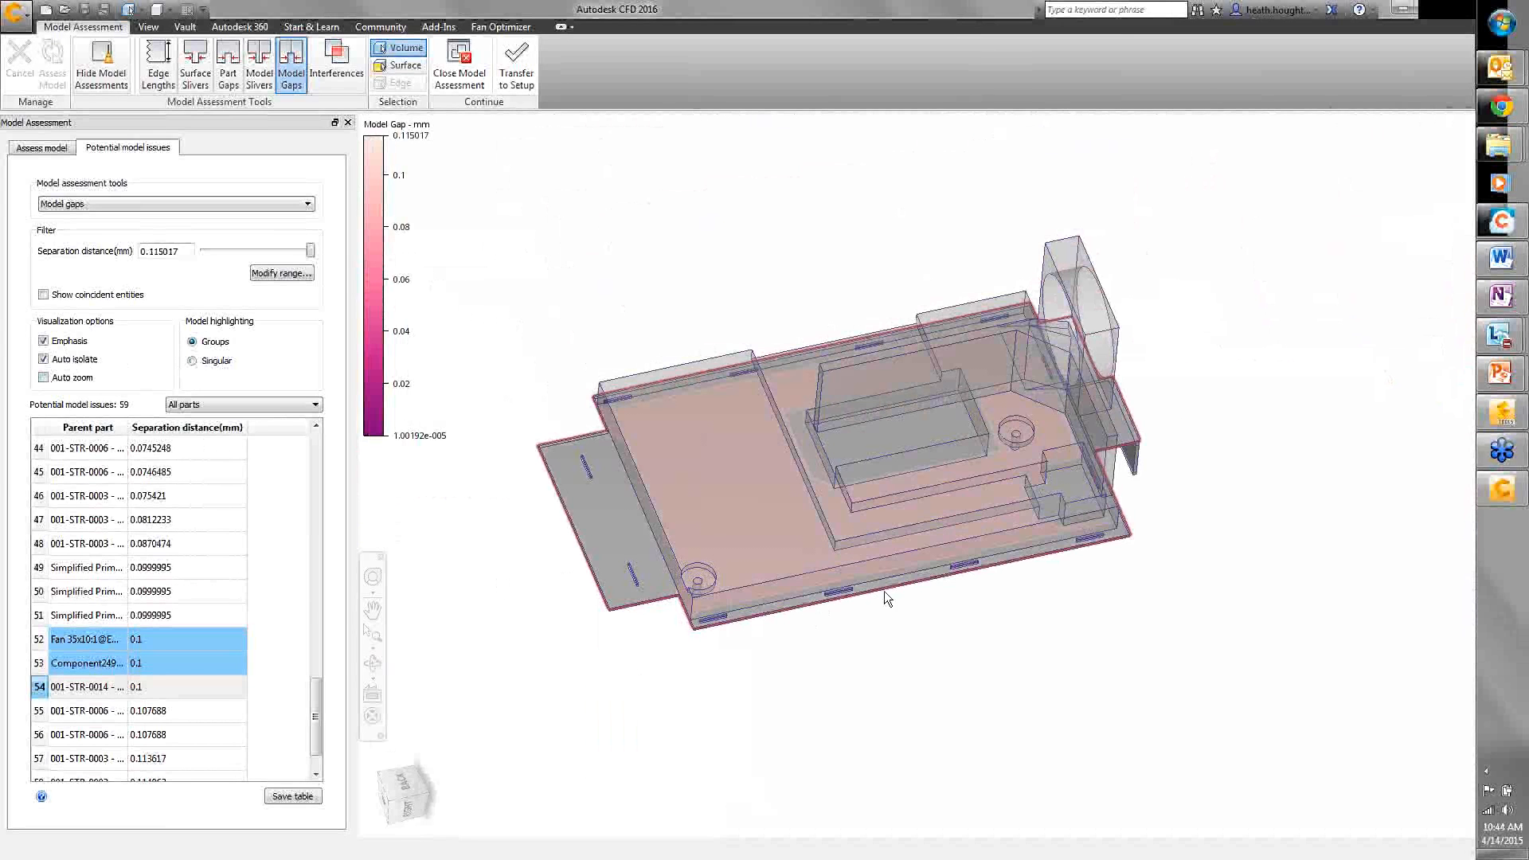
{"action": "middle_click_drag", "start_coordinate": [890, 591], "coordinate": [800, 492], "text": "shift"}
{"action": "middle_click_drag", "start_coordinate": [785, 494], "coordinate": [762, 591], "text": "shift"}
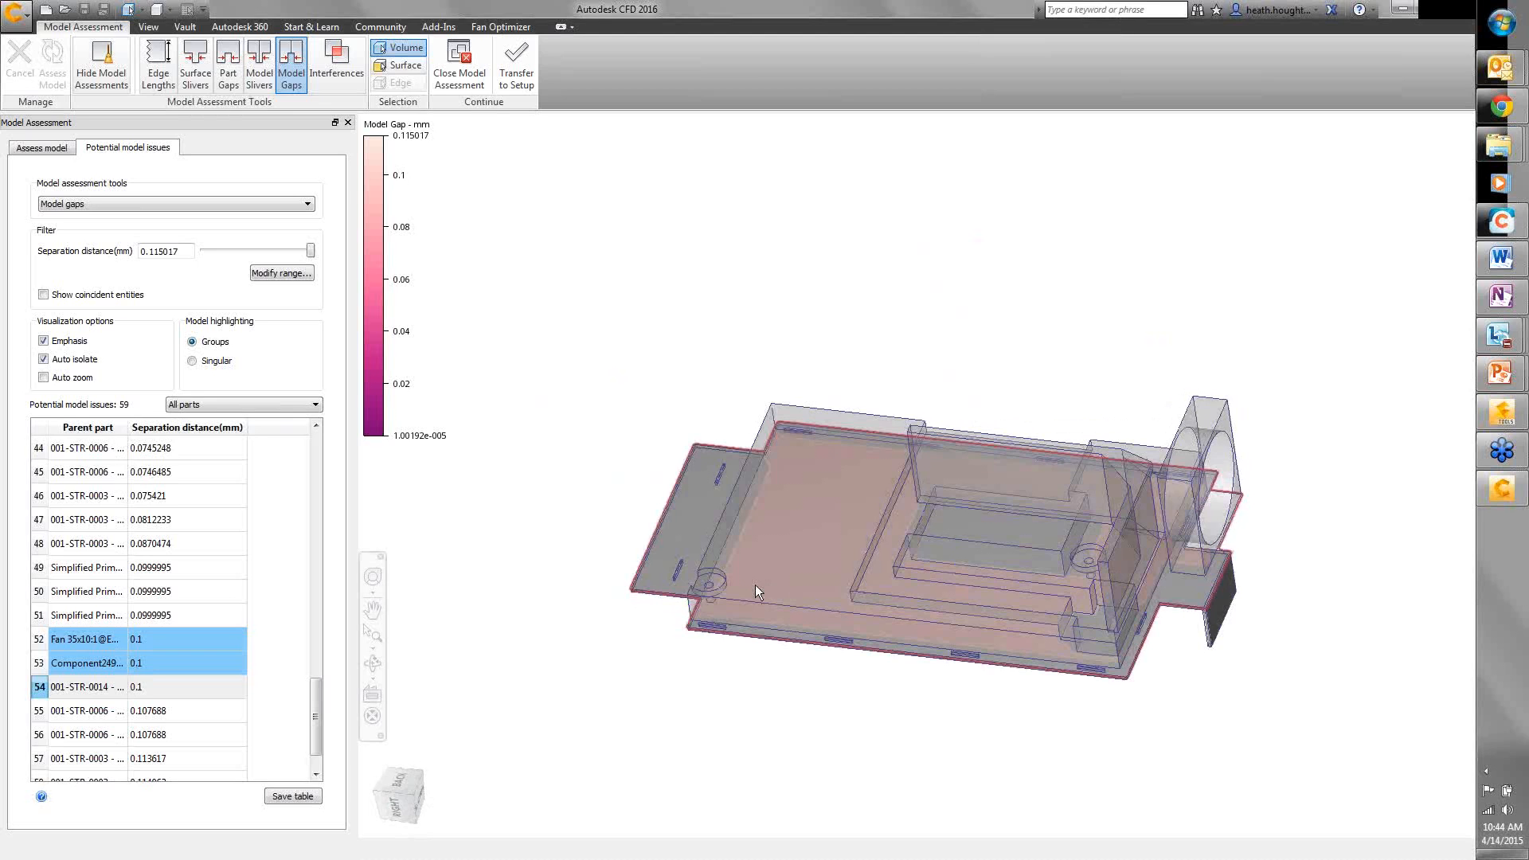
{"action": "middle_click_drag", "start_coordinate": [905, 551], "coordinate": [1004, 542], "text": "shift"}
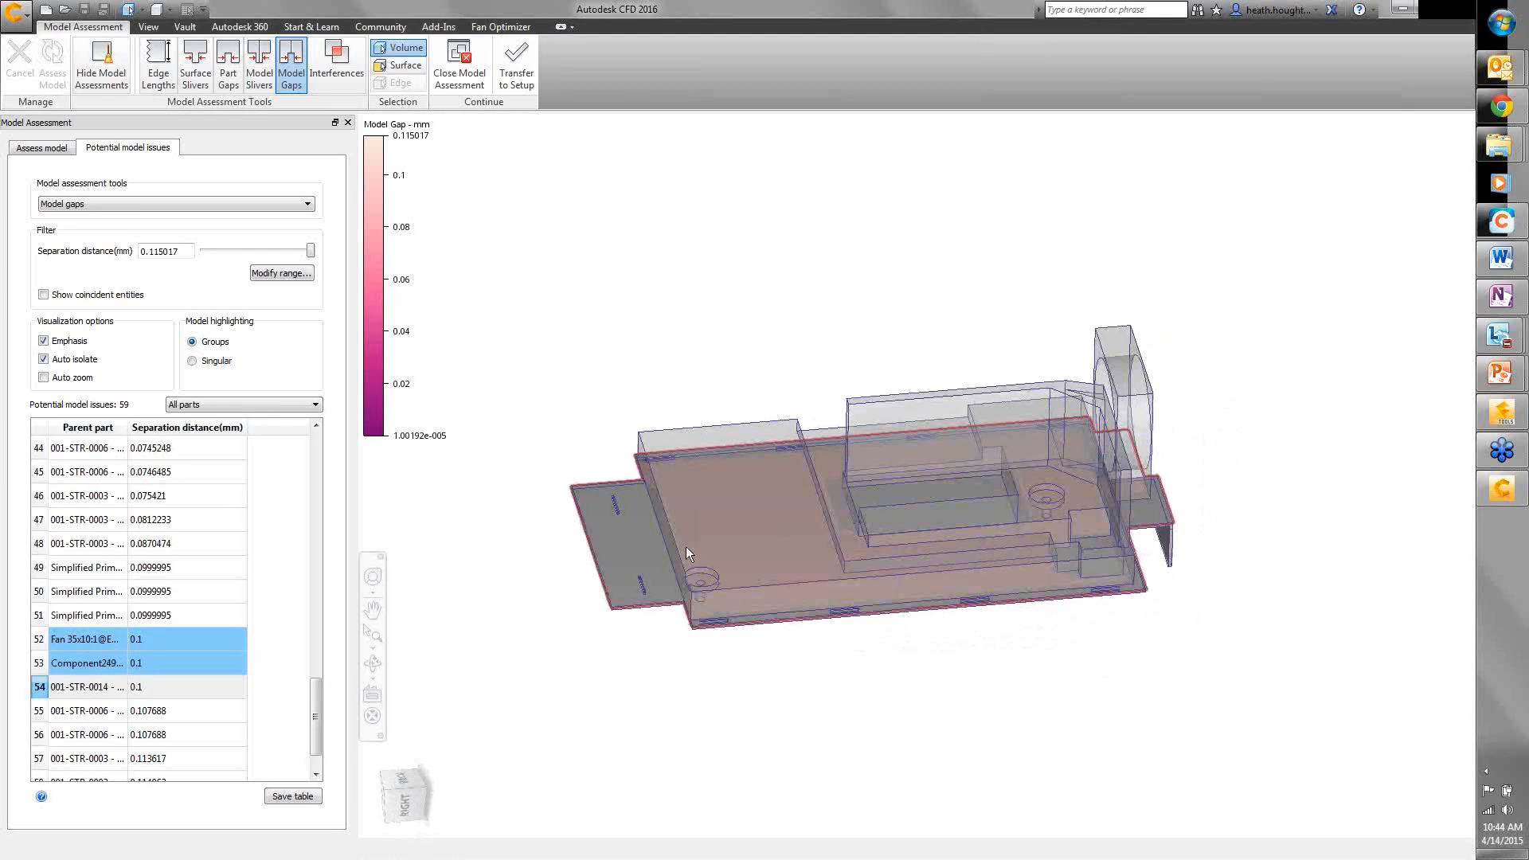
- Untick Auto isolate, show gap issues 51, 50 and 49, then switch to SimStudio Tools
{"action": "scroll", "coordinate": [686, 541], "scroll_direction": "down", "scroll_amount": 2}
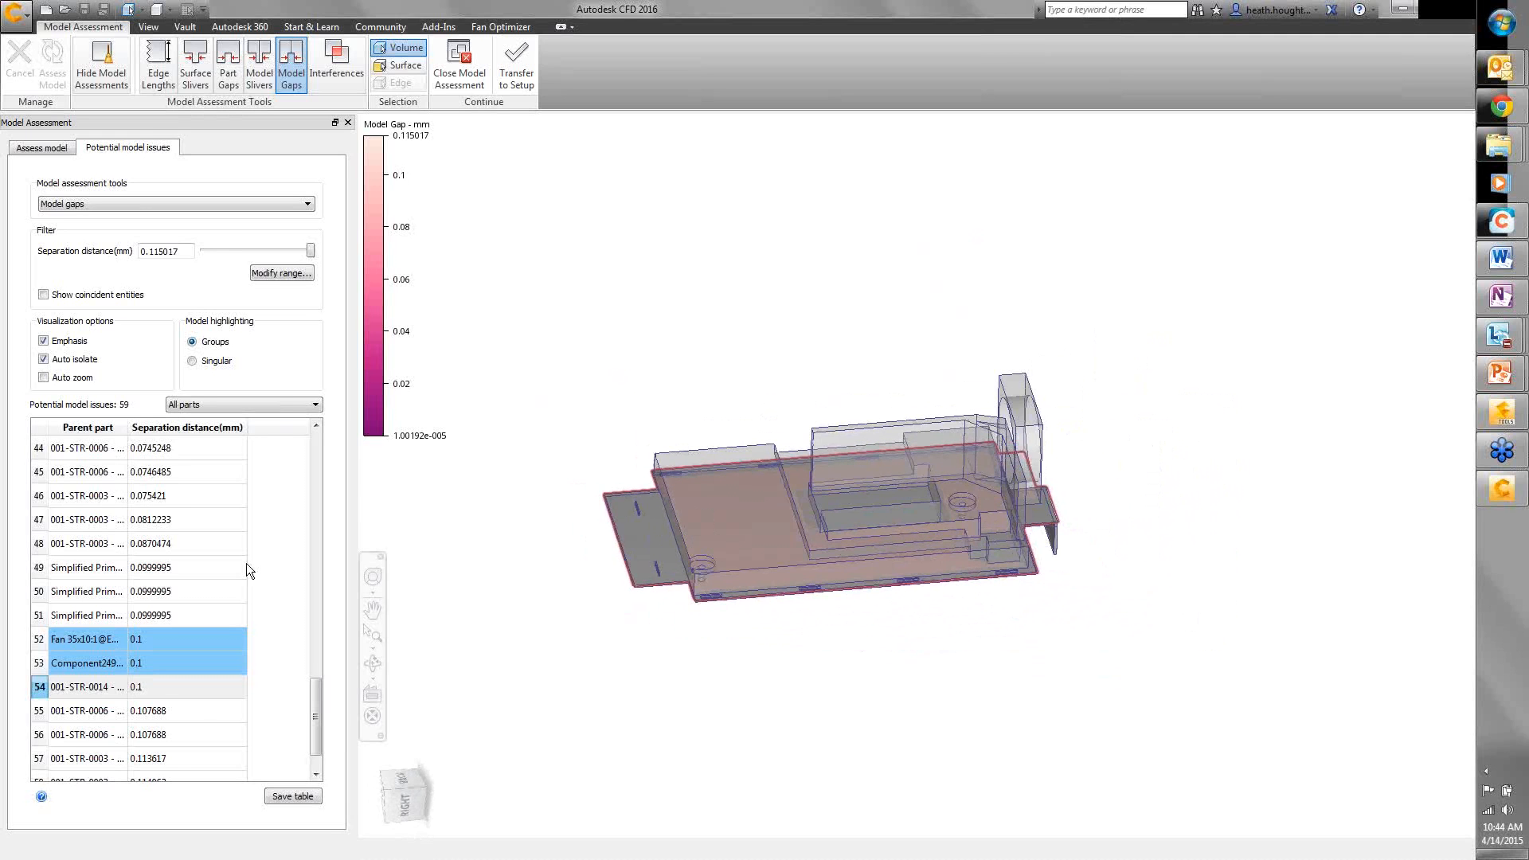
{"action": "left_click_drag", "start_coordinate": [316, 731], "coordinate": [316, 747]}
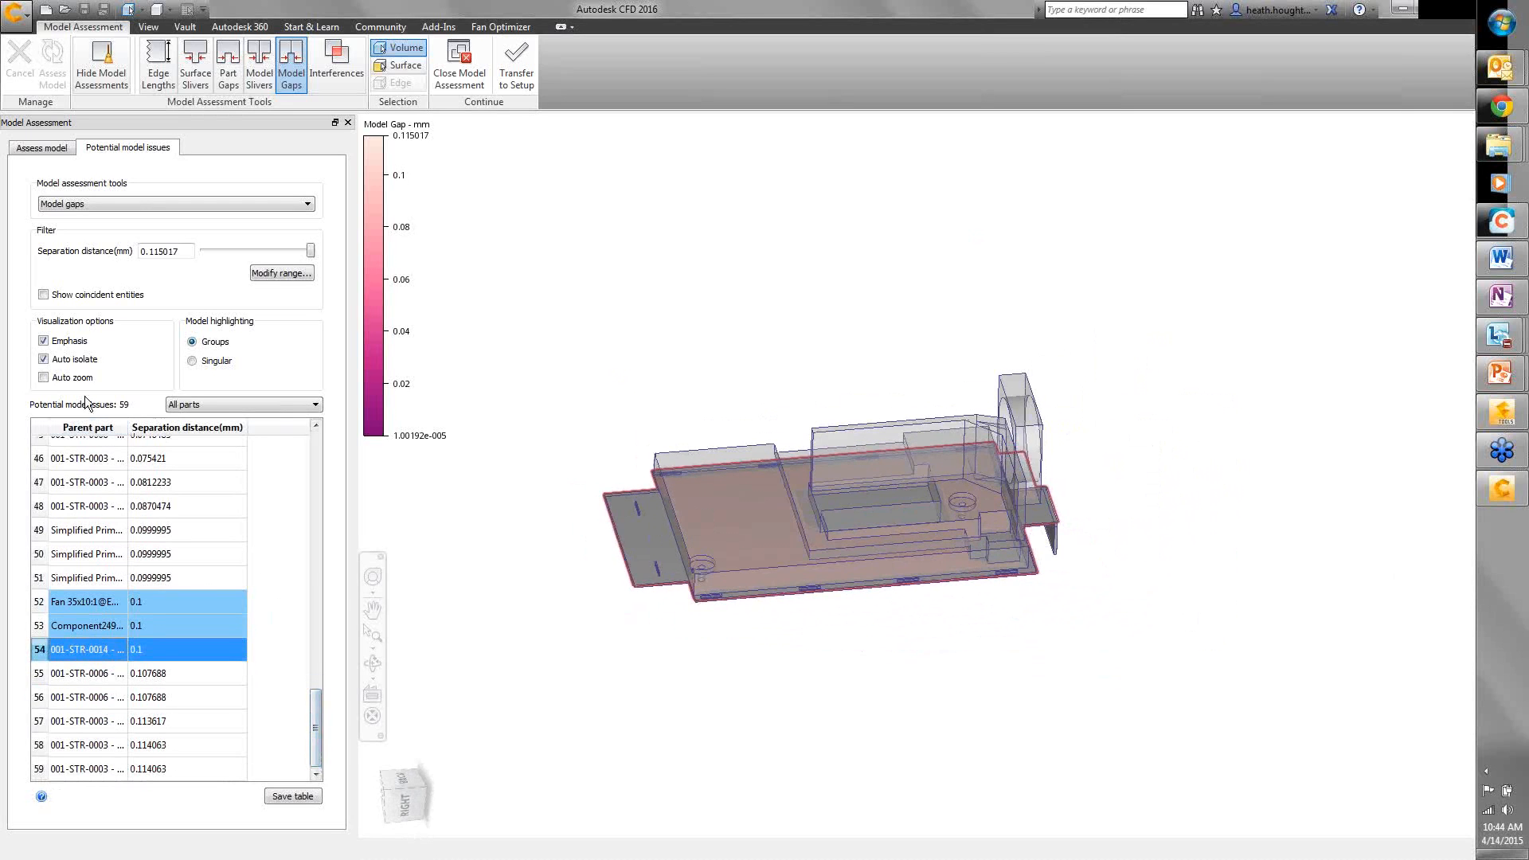
{"action": "left_click", "coordinate": [51, 360]}
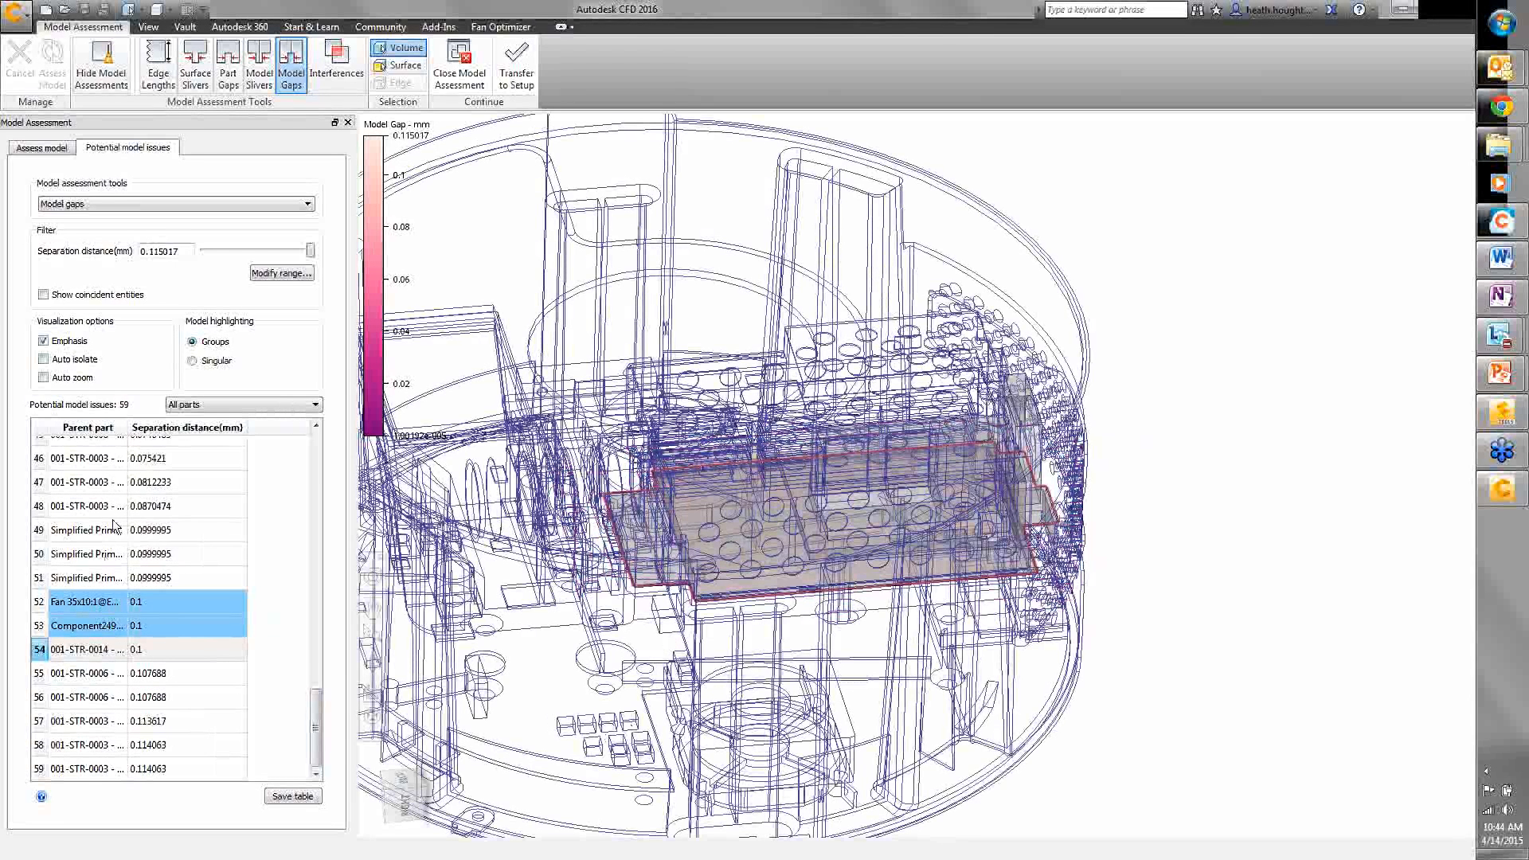
{"action": "left_click", "coordinate": [102, 581]}
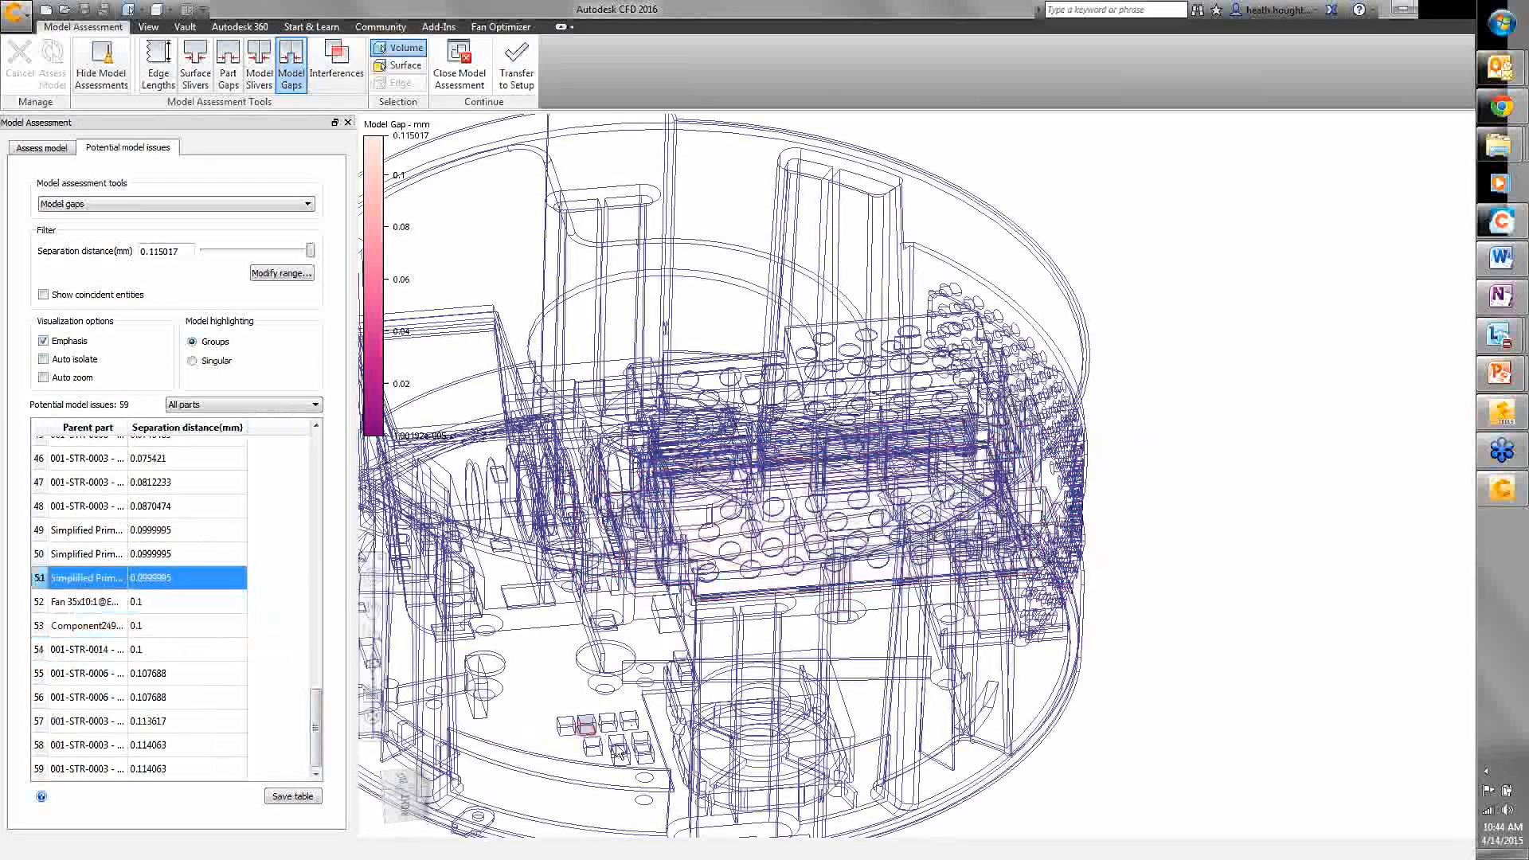
{"action": "left_click", "coordinate": [75, 555]}
{"action": "left_click", "coordinate": [87, 539]}
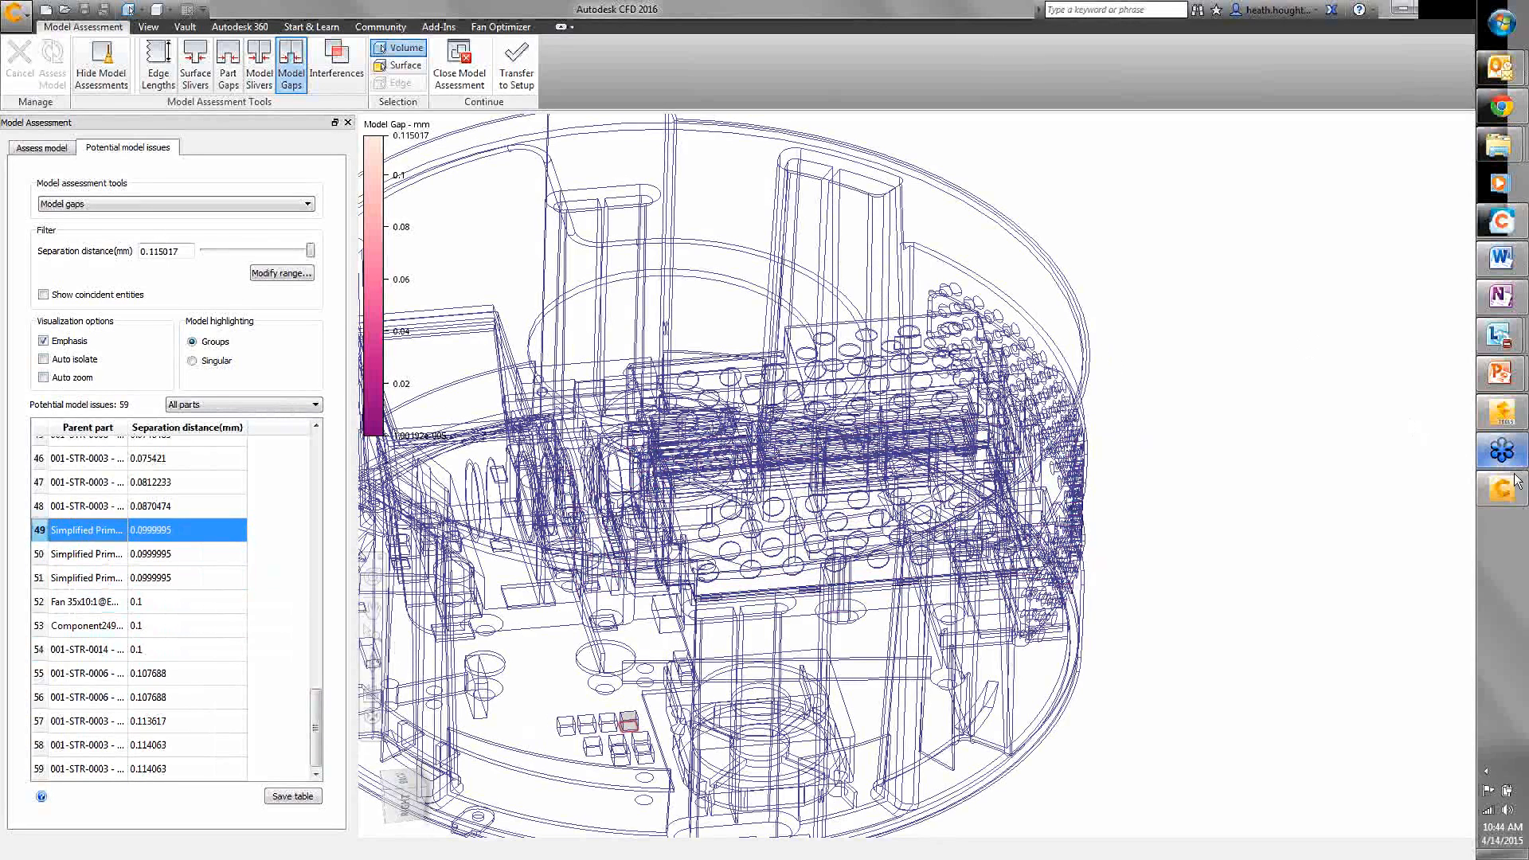
{"action": "left_click", "coordinate": [1501, 412]}
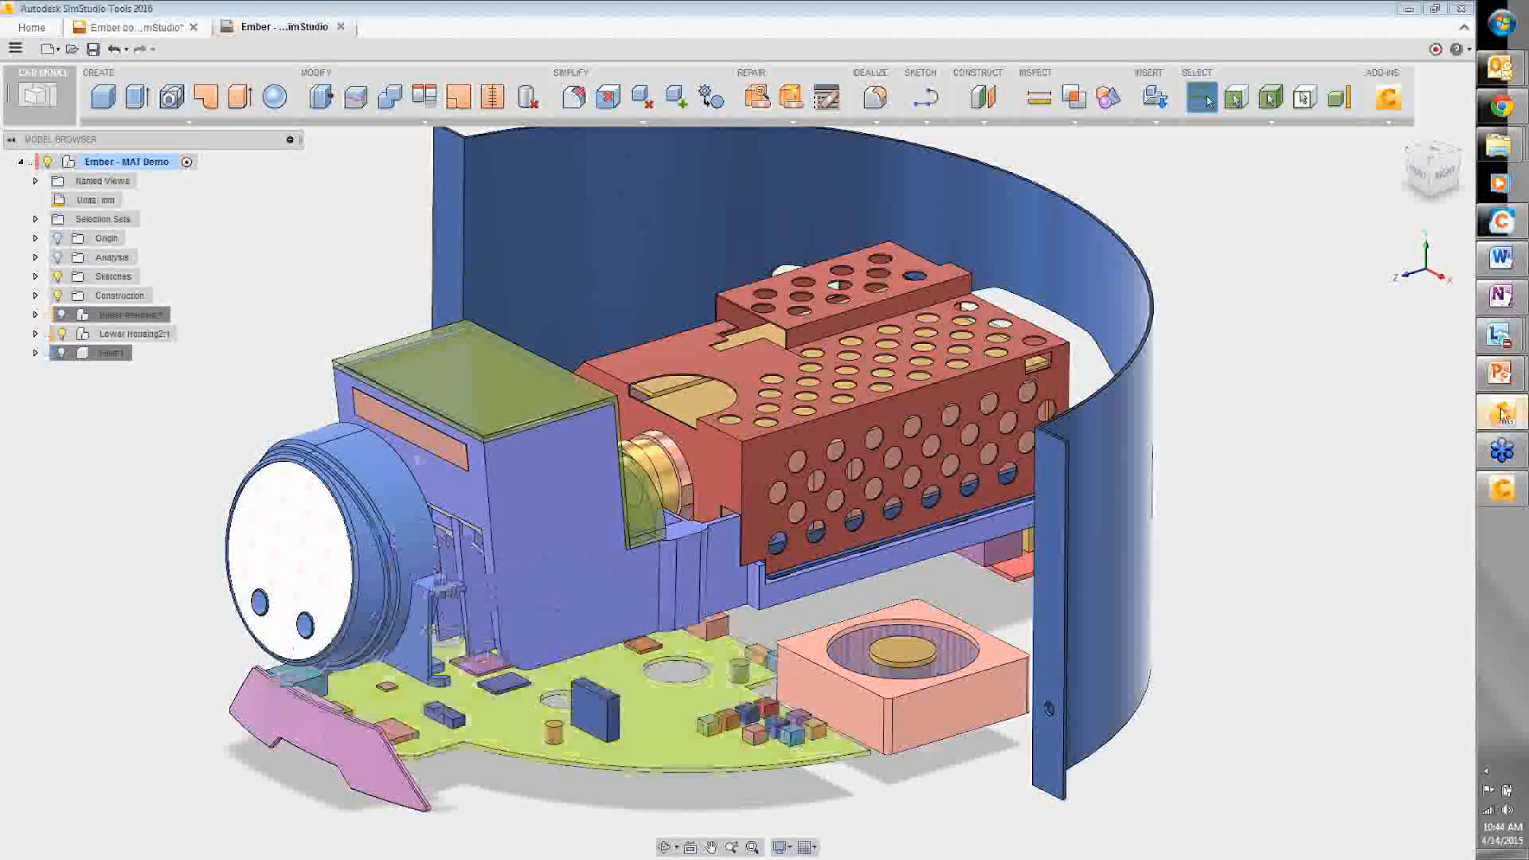
- Offset the orange cube's bottom face by 0.1 mm with Press Pull
{"action": "scroll", "coordinate": [734, 717], "scroll_direction": "up", "scroll_amount": 5}
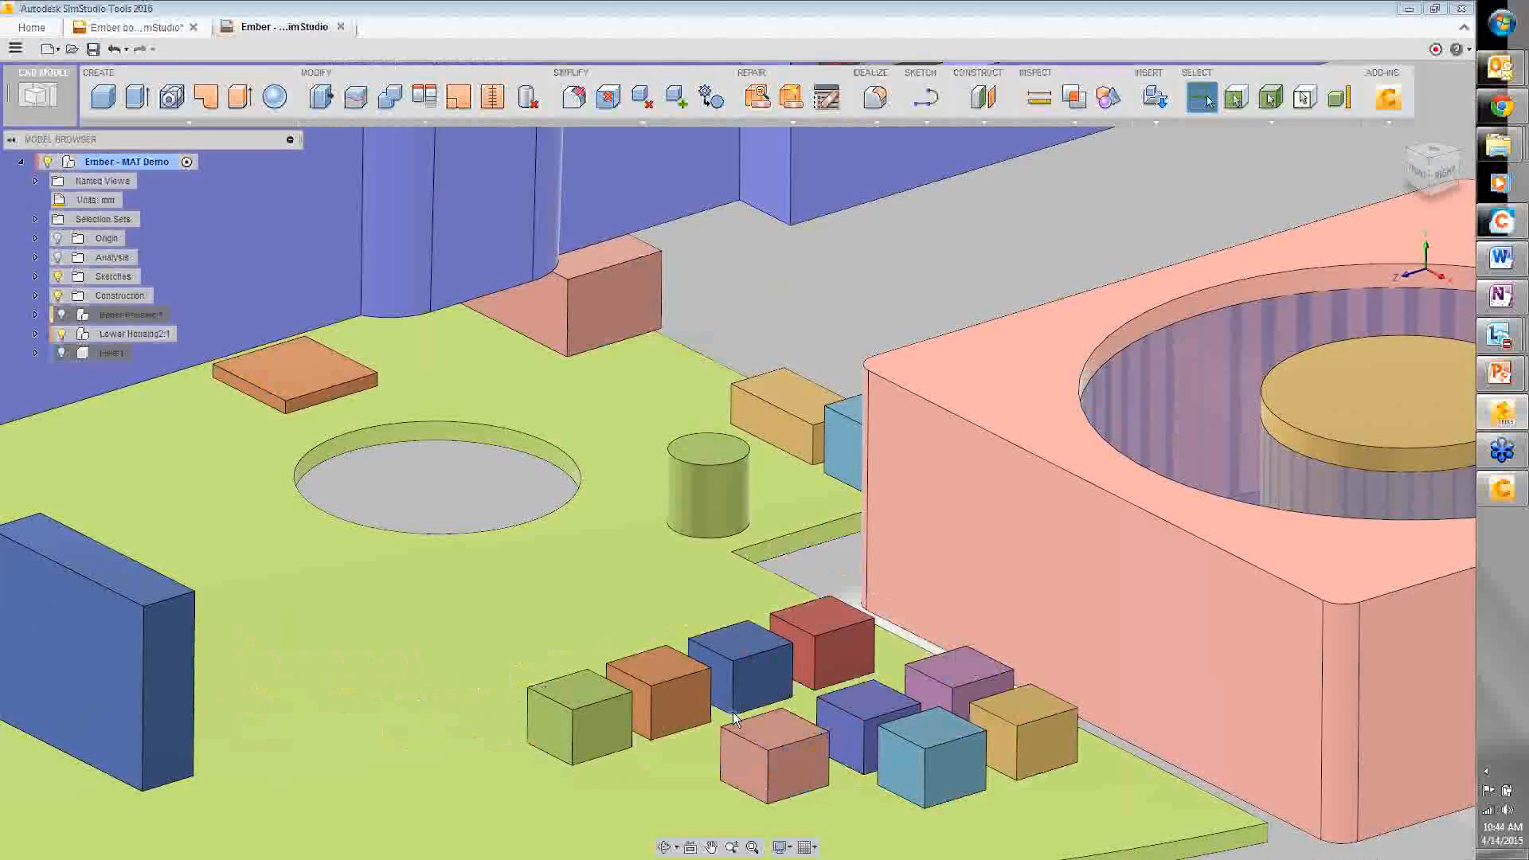
{"action": "scroll", "coordinate": [734, 717], "scroll_direction": "up", "scroll_amount": 3}
{"action": "left_click", "coordinate": [595, 732]}
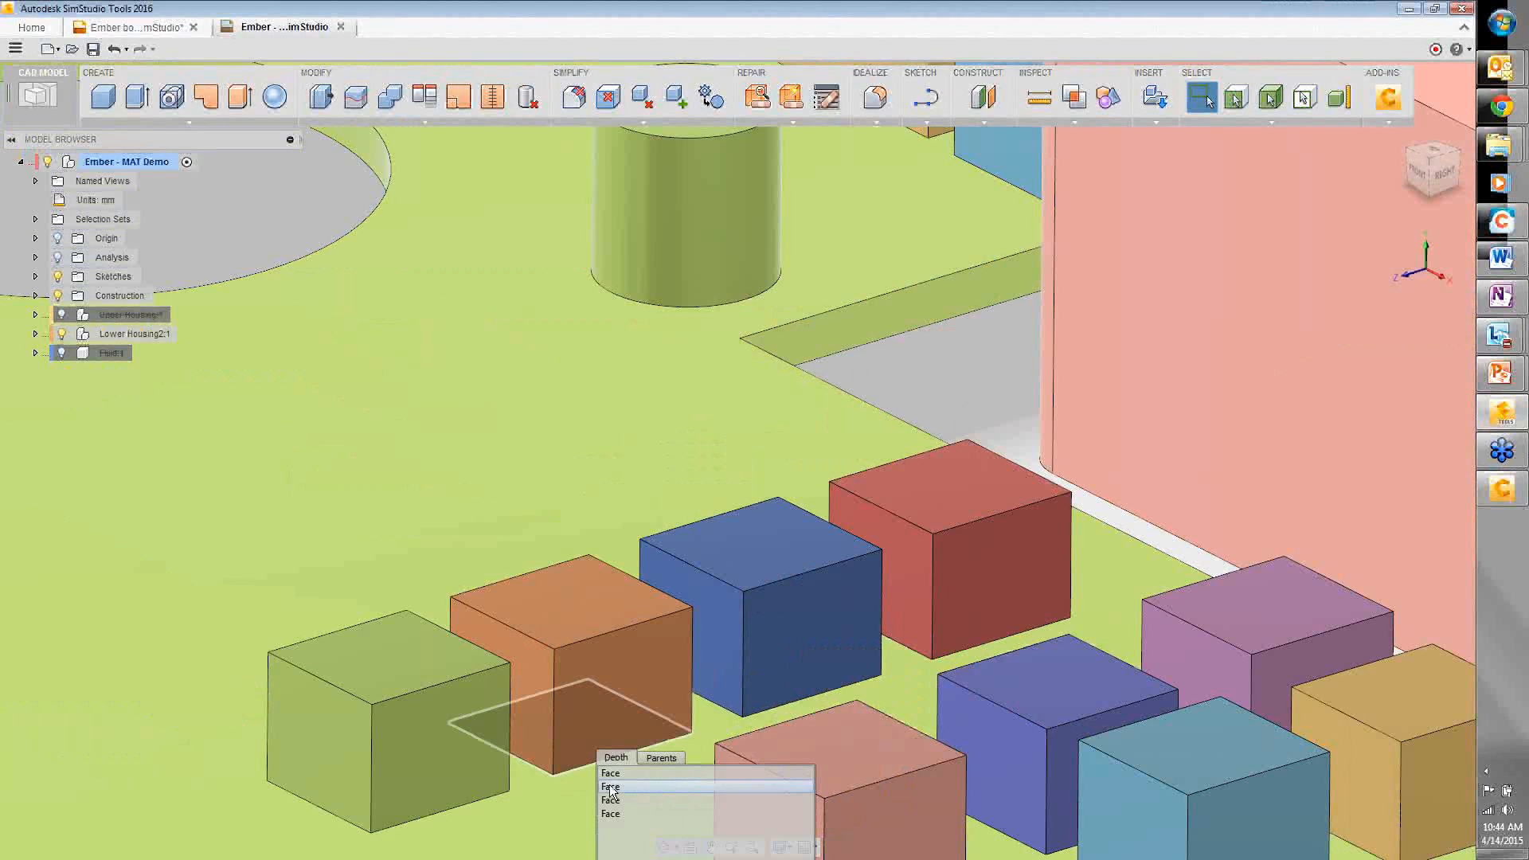
{"action": "left_click", "coordinate": [609, 787]}
{"action": "right_click", "coordinate": [617, 724]}
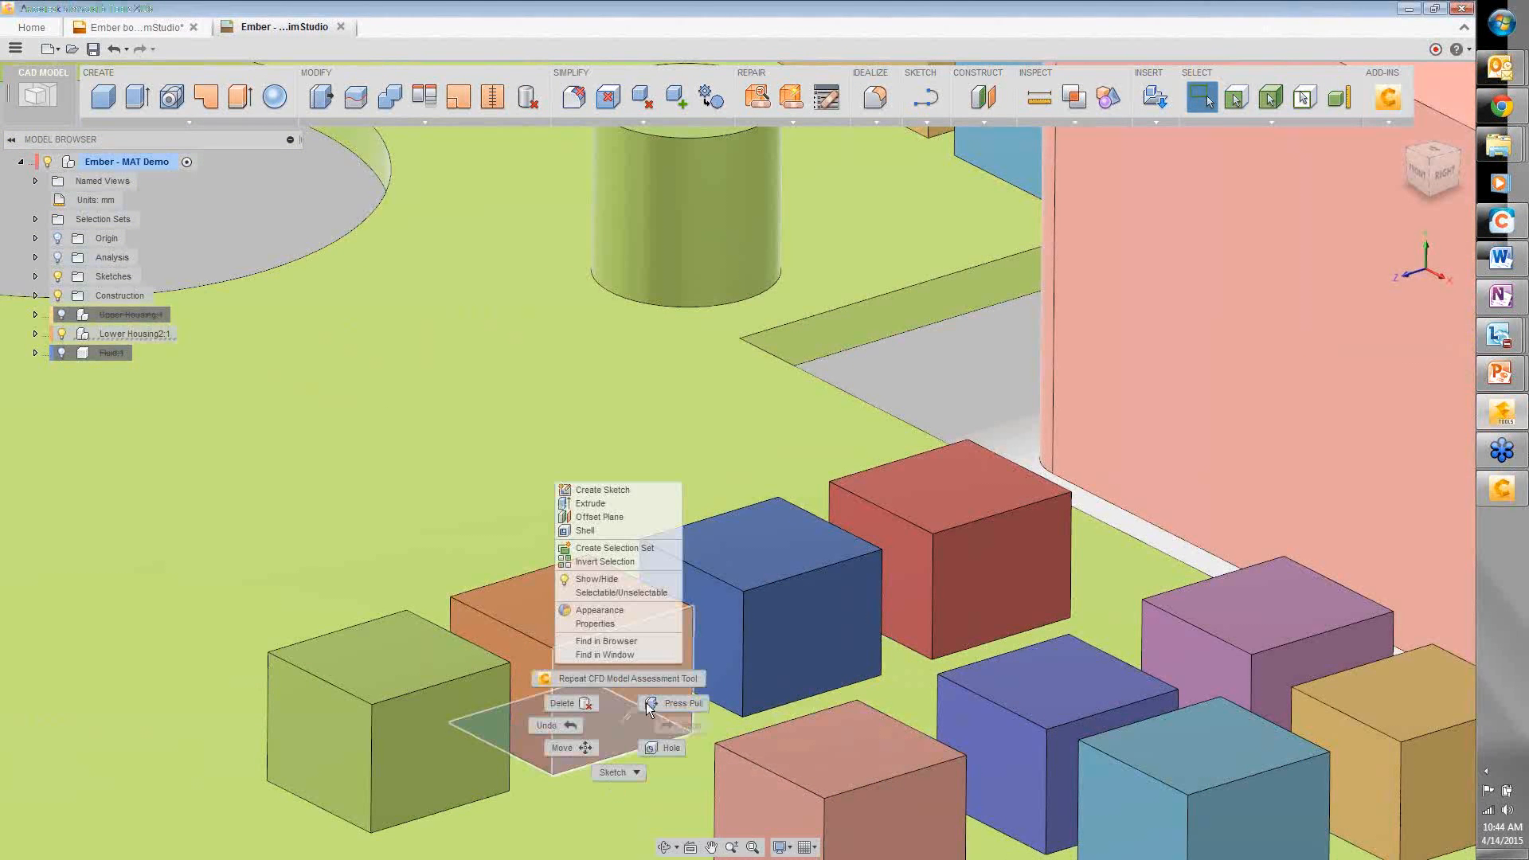
{"action": "left_click", "coordinate": [648, 704]}
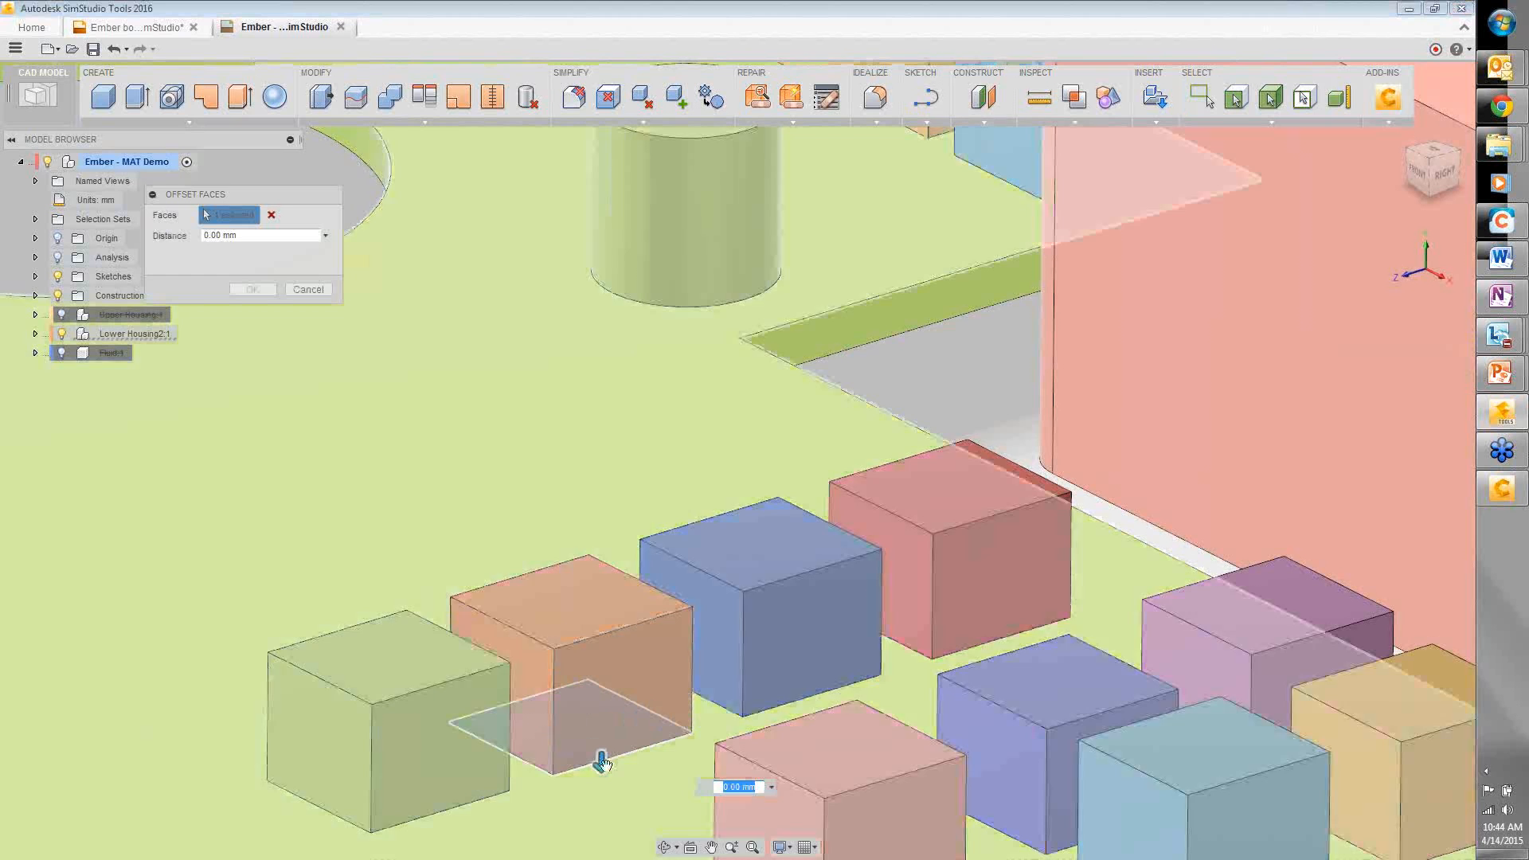
{"action": "left_click_drag", "start_coordinate": [602, 763], "coordinate": [603, 791]}
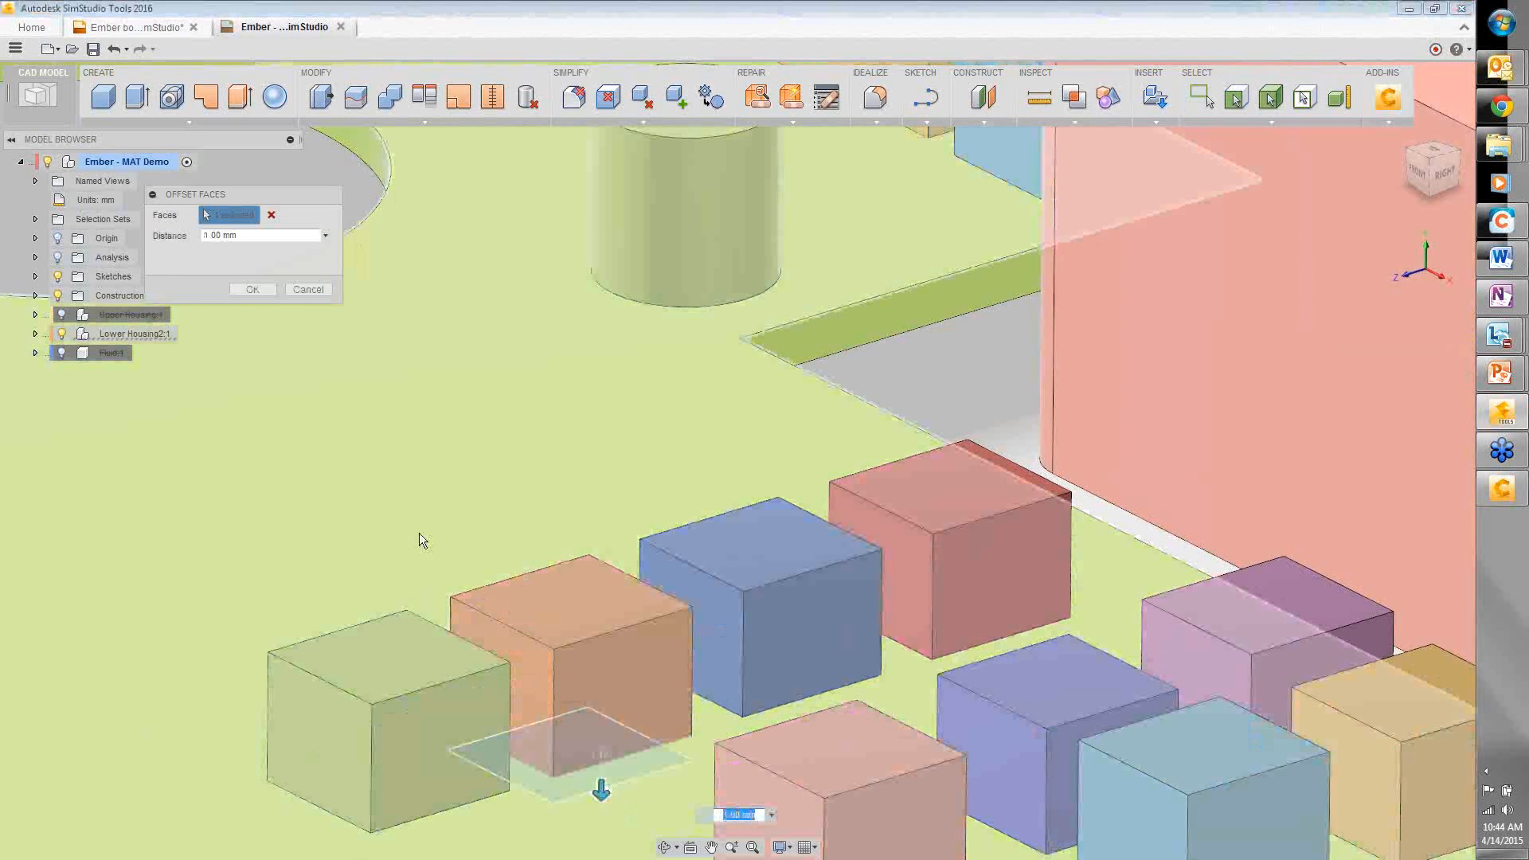
{"action": "type", "text": "0.1"}
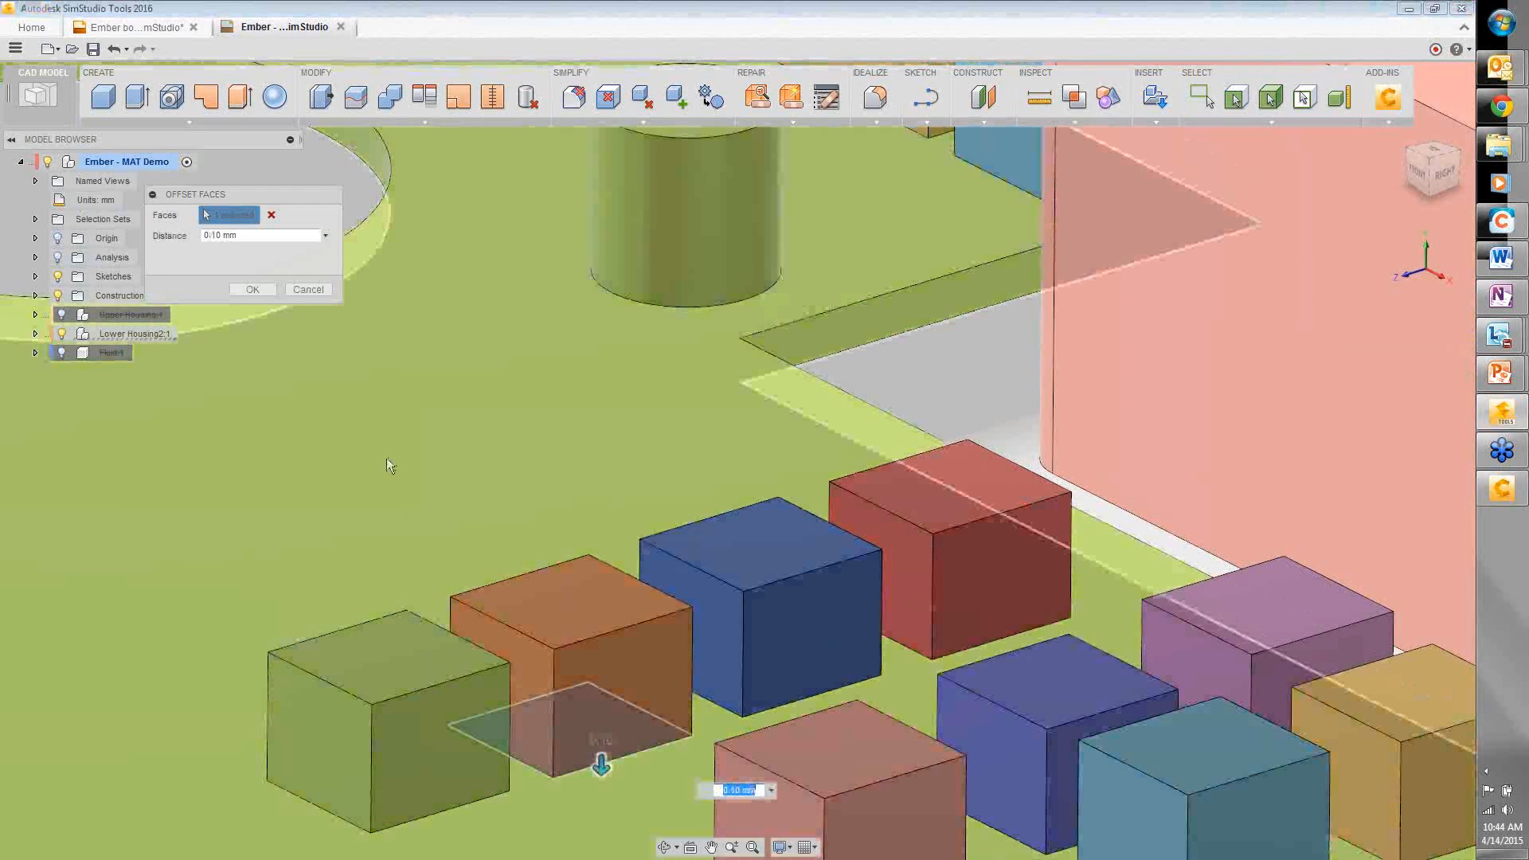
{"action": "key", "text": "Return"}
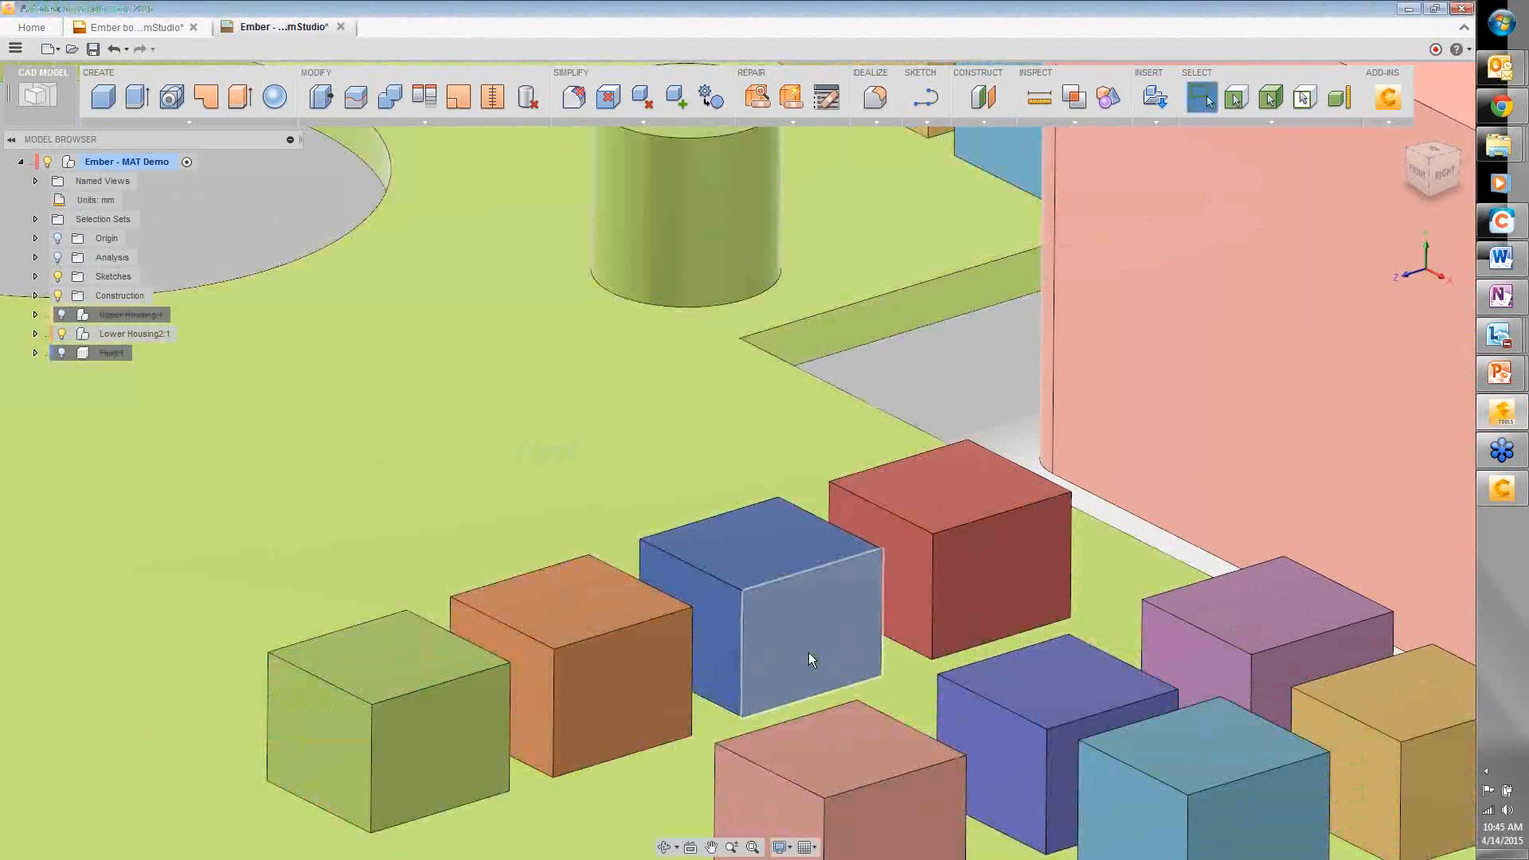
- Start a Press Pull offset on a blue cube face, then cancel it
{"action": "left_click_drag", "start_coordinate": [808, 652], "coordinate": [820, 707]}
{"action": "right_click", "coordinate": [589, 490]}
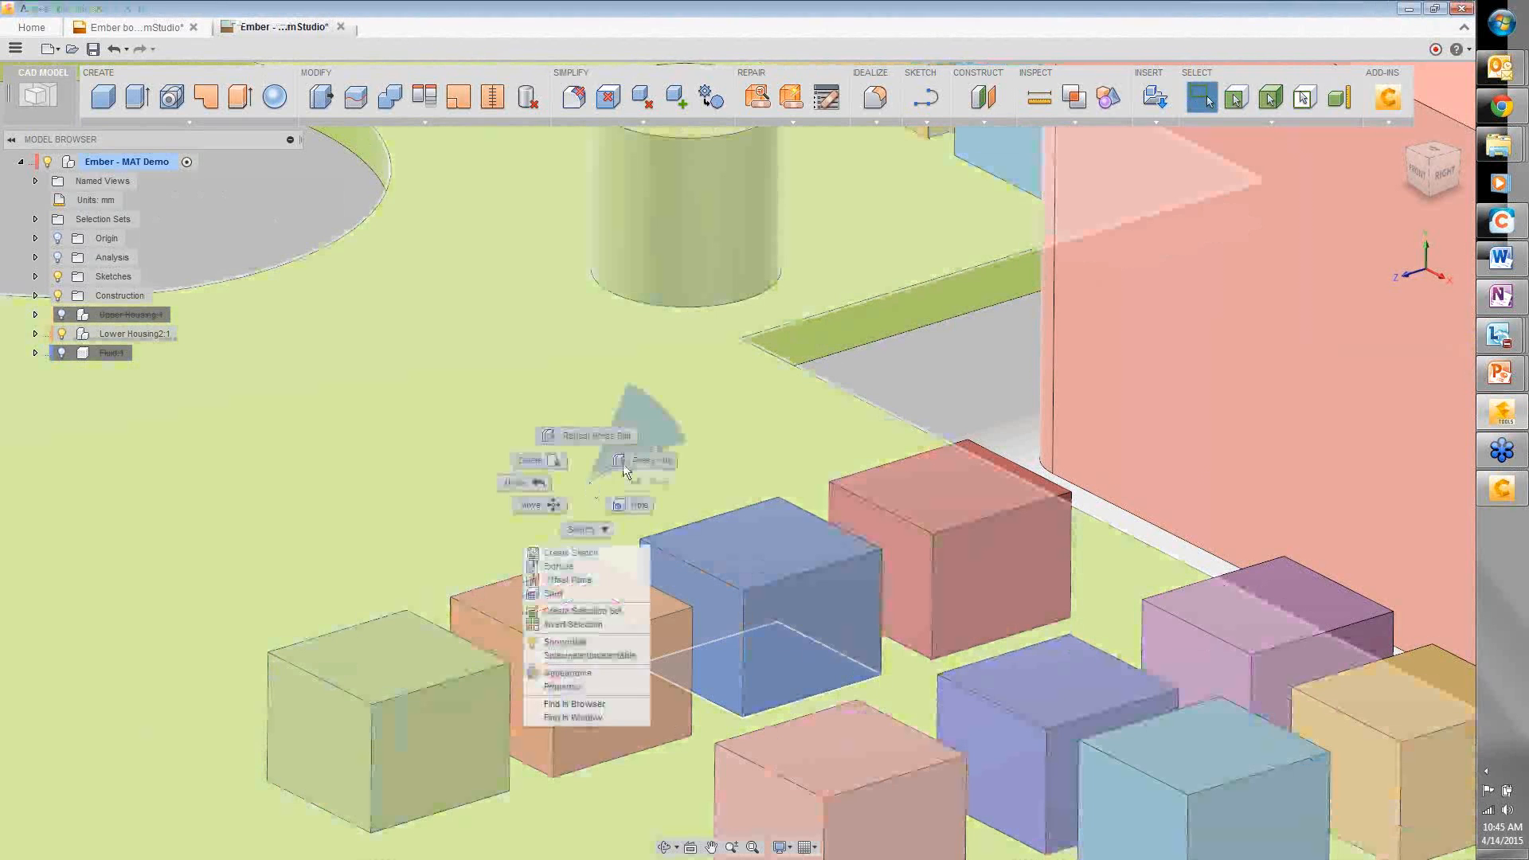
{"action": "left_click", "coordinate": [622, 462]}
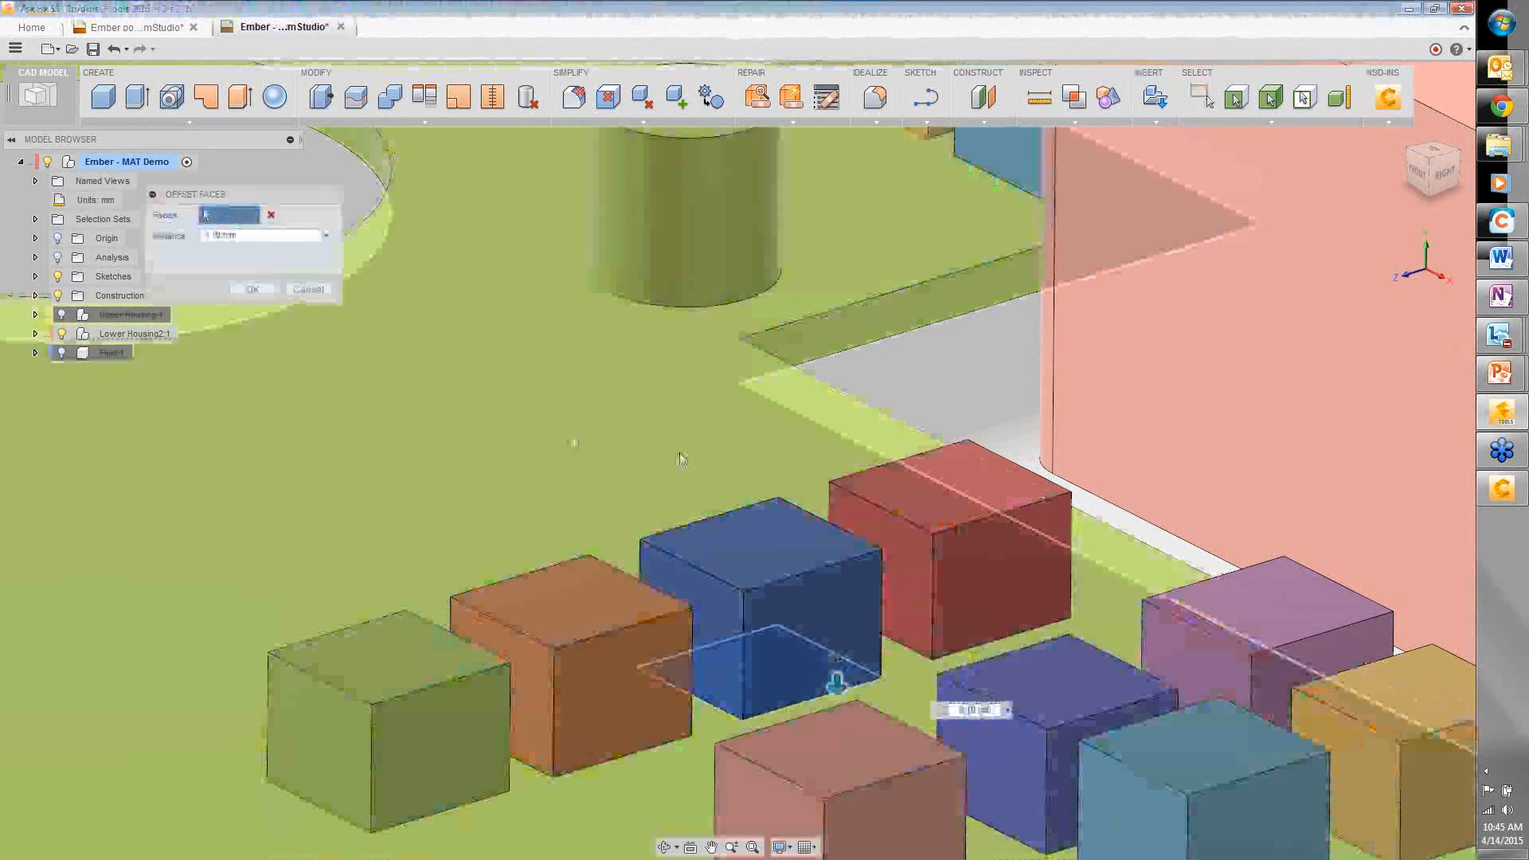
{"action": "key", "text": "Escape"}
- Offset the red cube's bottom face by 0.1 mm and confirm with OK
{"action": "left_click_drag", "start_coordinate": [959, 591], "coordinate": [959, 591]}
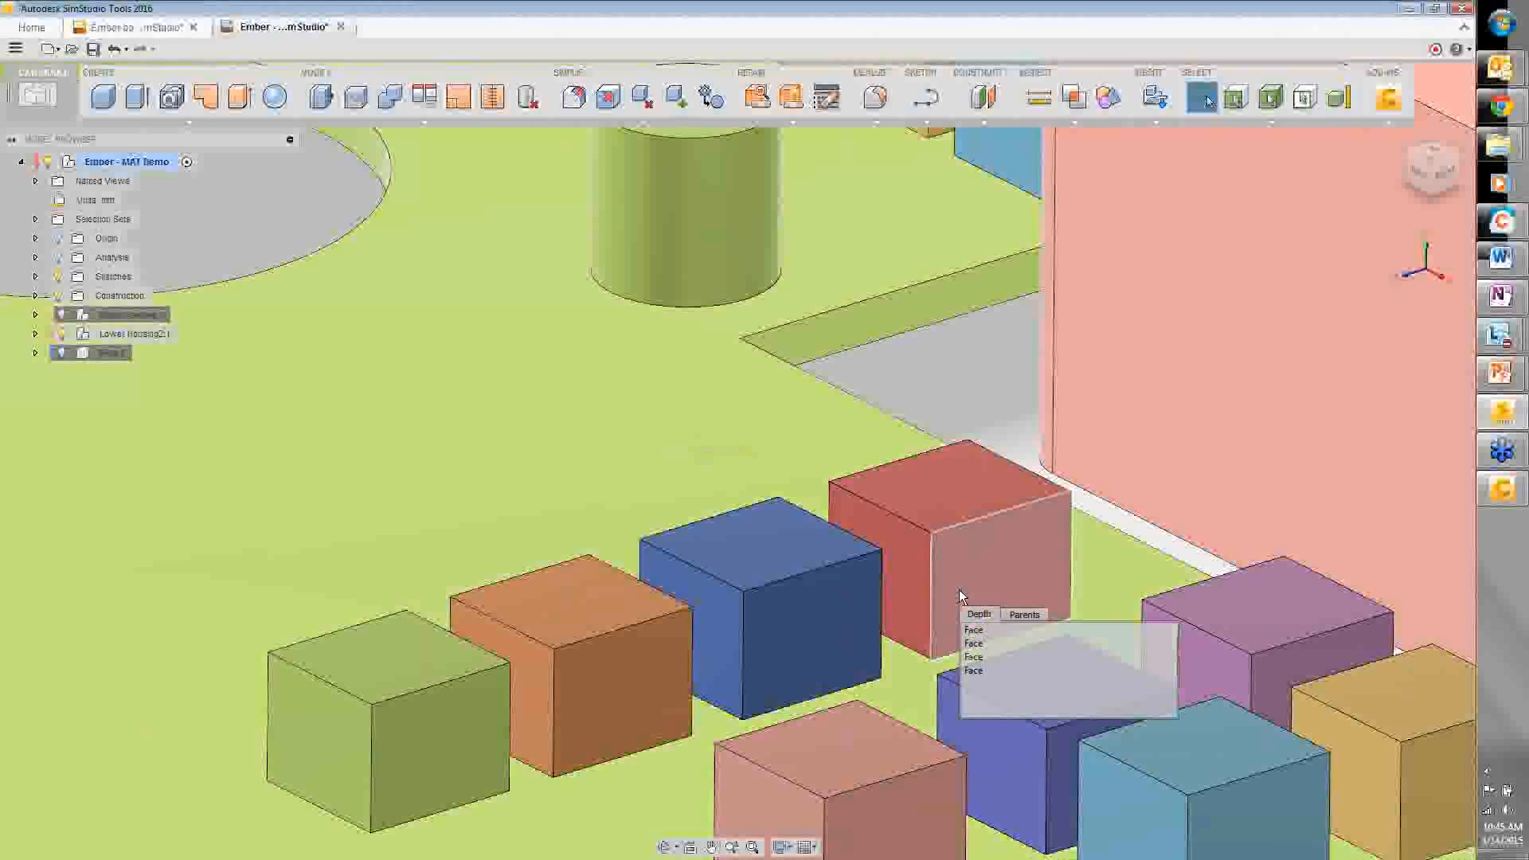
{"action": "left_click", "coordinate": [973, 643]}
{"action": "right_click", "coordinate": [714, 473]}
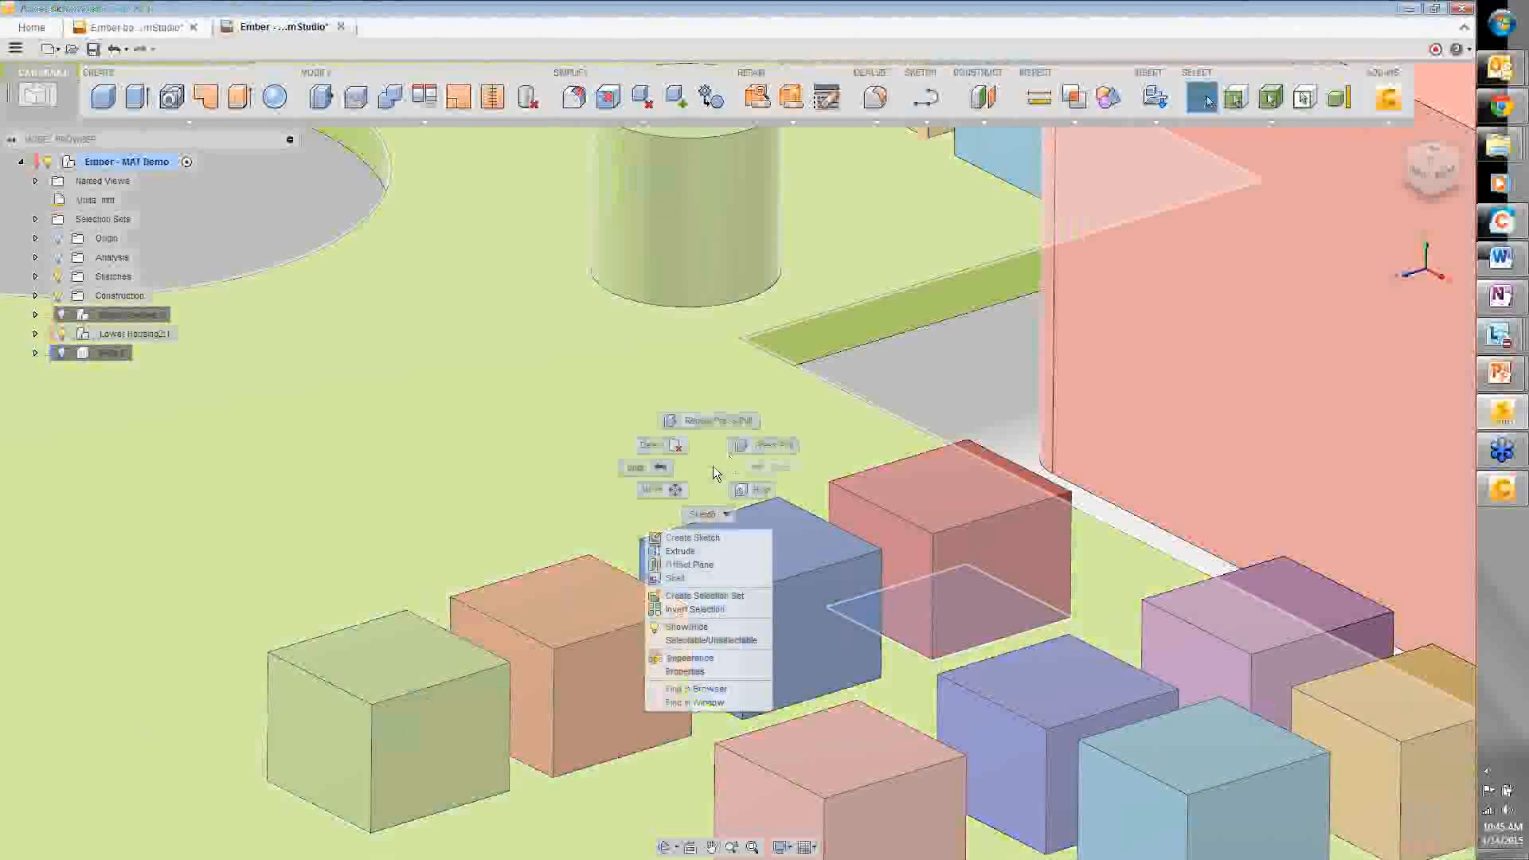
{"action": "left_click", "coordinate": [734, 447]}
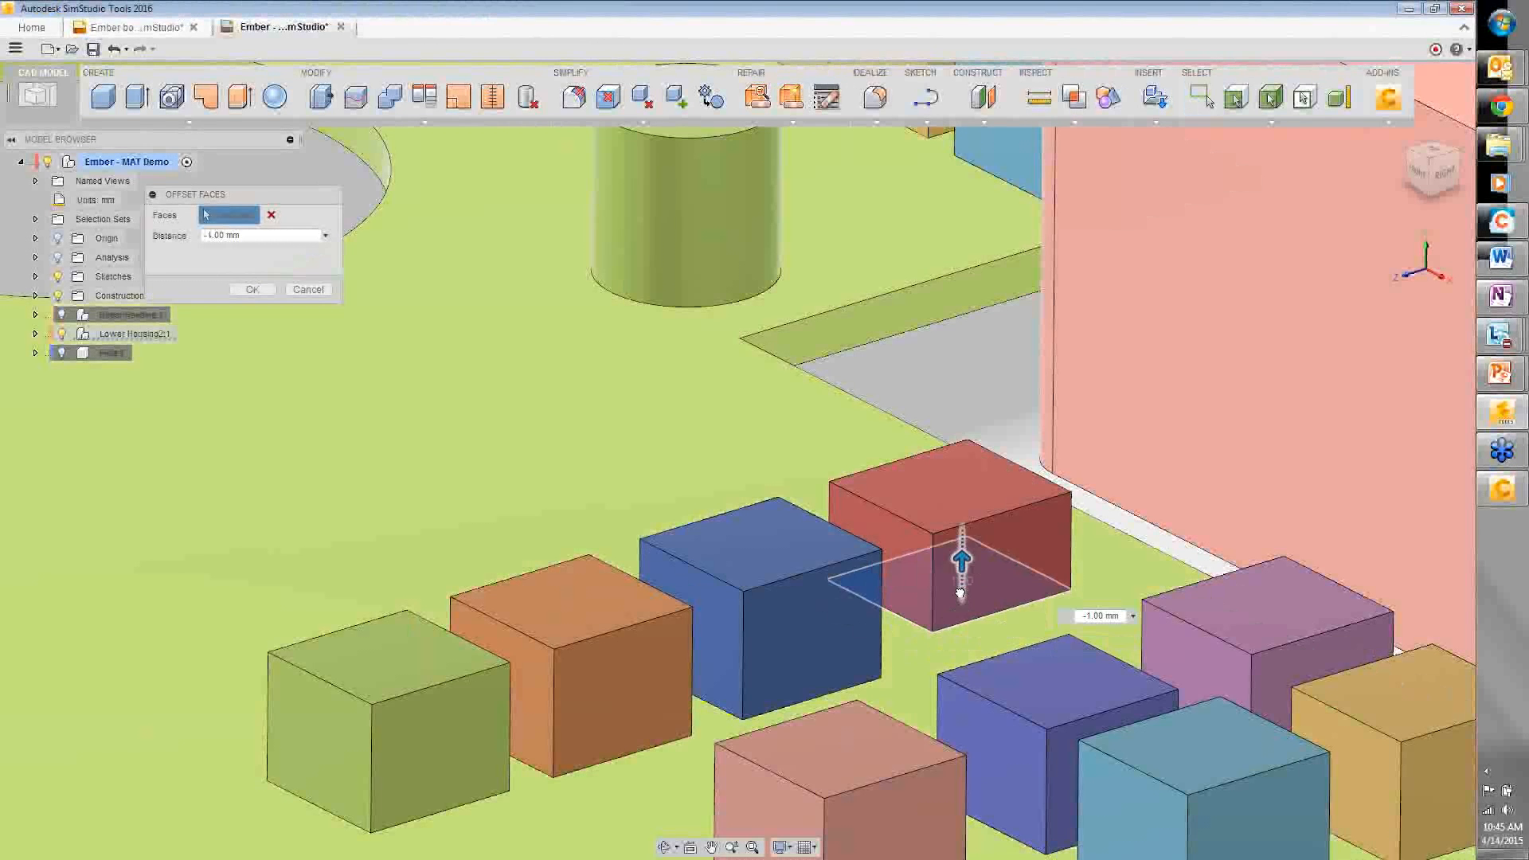
{"action": "left_click_drag", "start_coordinate": [960, 593], "coordinate": [960, 592]}
{"action": "type", "text": "0.1"}
{"action": "key", "text": "Return"}
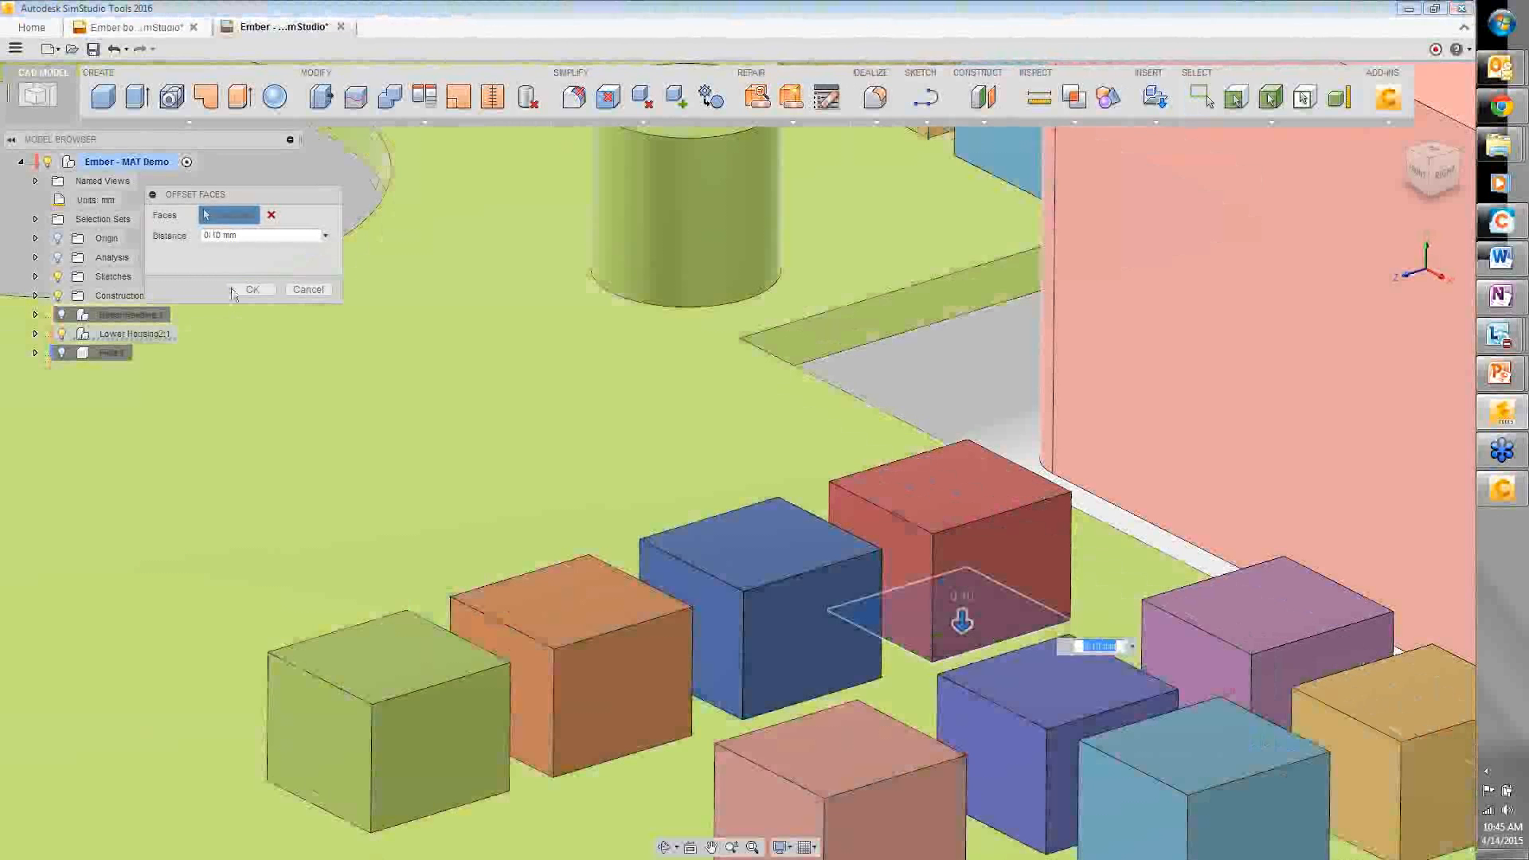
{"action": "left_click", "coordinate": [237, 287]}
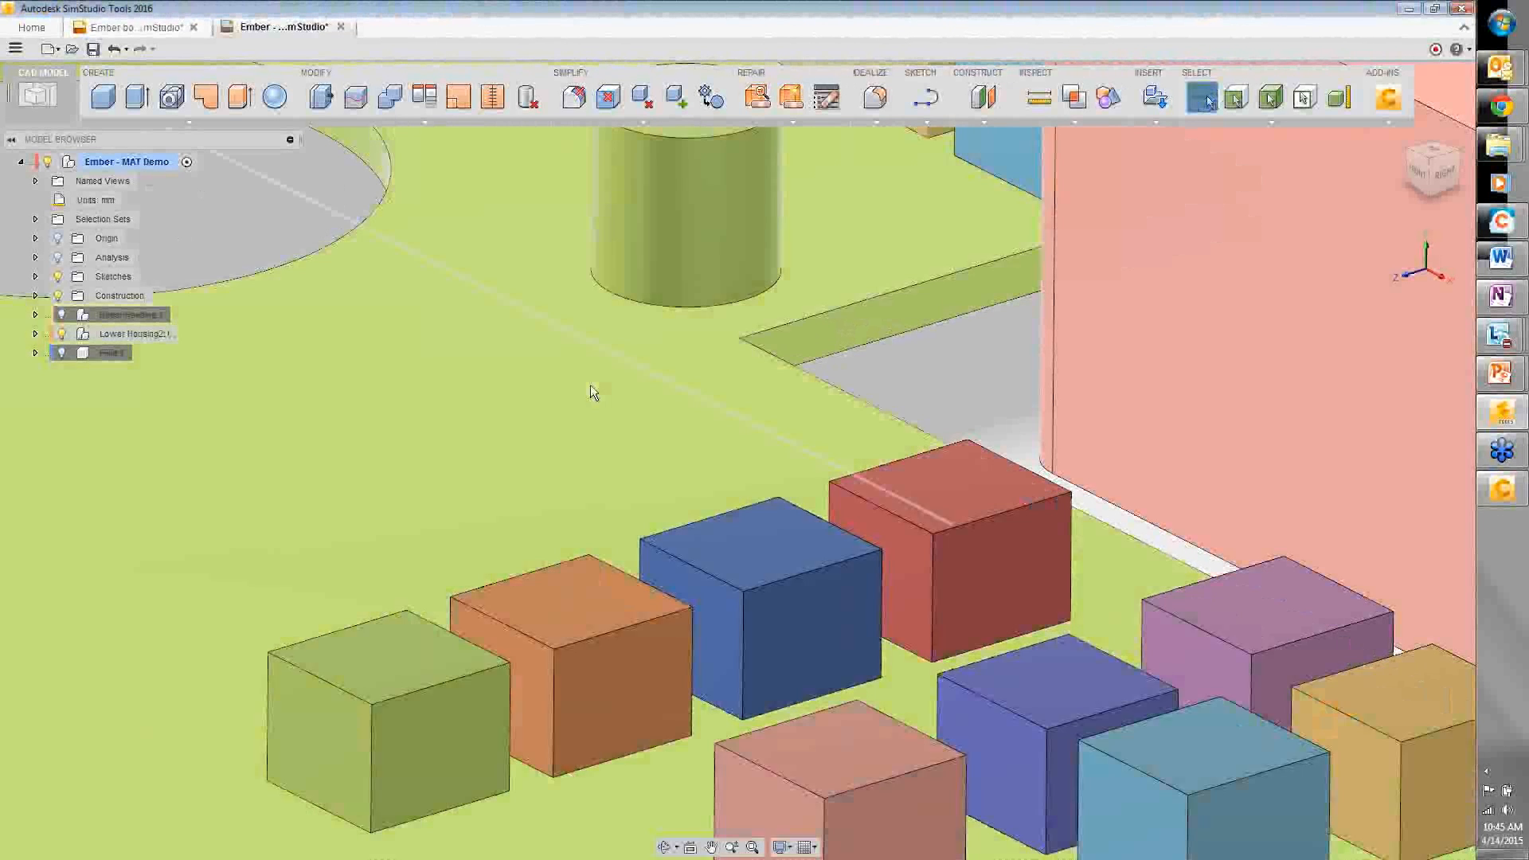
- Zoom out with the mouse wheel until the whole Ember assembly fits the canvas
{"action": "scroll", "coordinate": [590, 385], "scroll_direction": "down", "scroll_amount": 3}
{"action": "scroll", "coordinate": [638, 409], "scroll_direction": "down", "scroll_amount": 3}
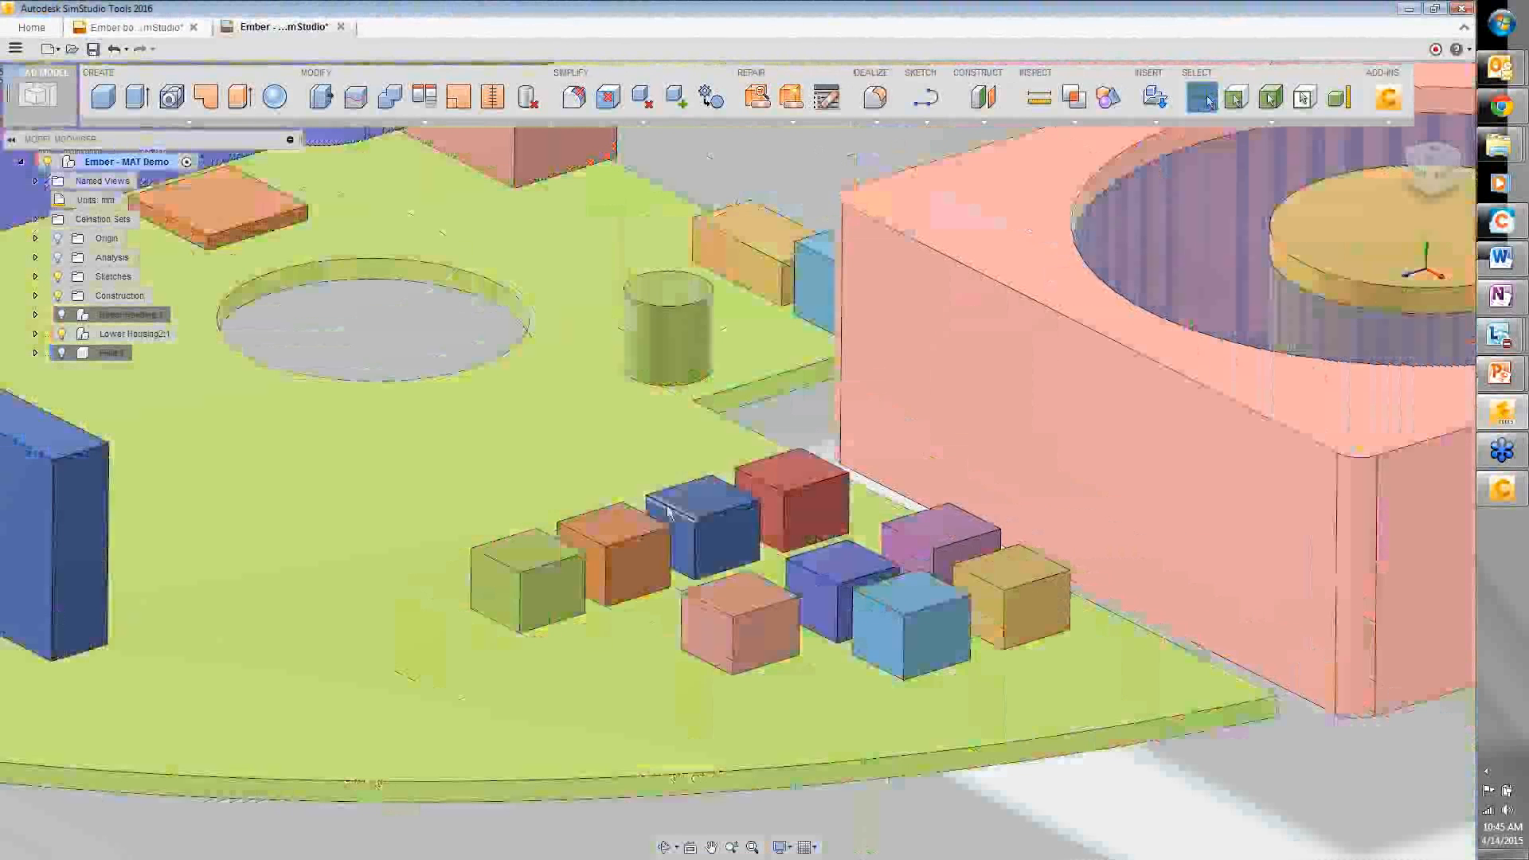
{"action": "scroll", "coordinate": [783, 779], "scroll_direction": "down", "scroll_amount": 3}
{"action": "scroll", "coordinate": [784, 779], "scroll_direction": "down", "scroll_amount": 5}
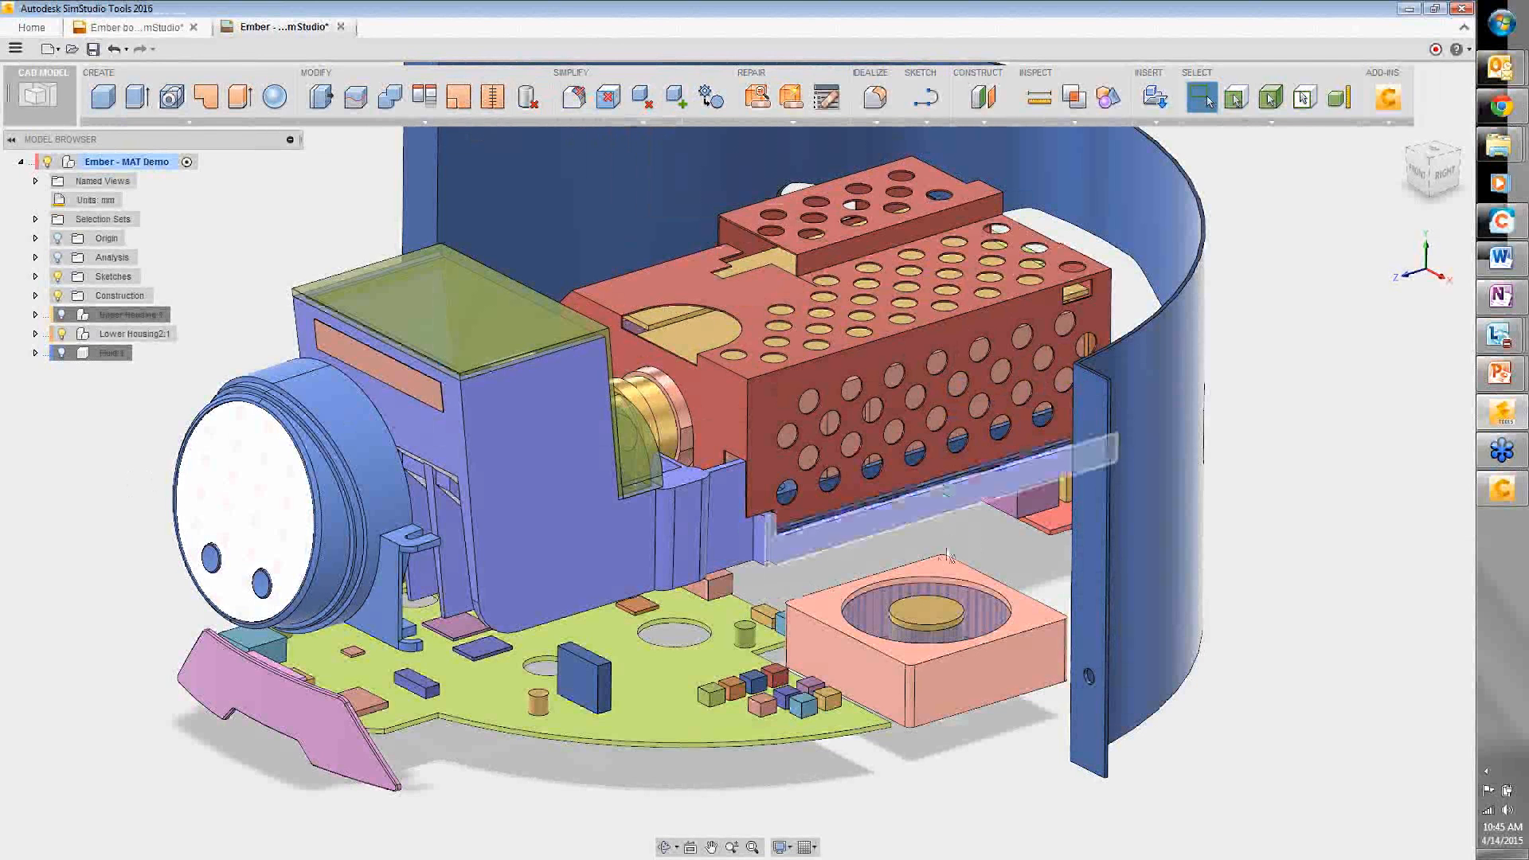
- Expand Lower Housing2:1, Central Moulding and Motor, and Middle Plate Assembly, keeping Middle Plate hidden
{"action": "left_click", "coordinate": [35, 335]}
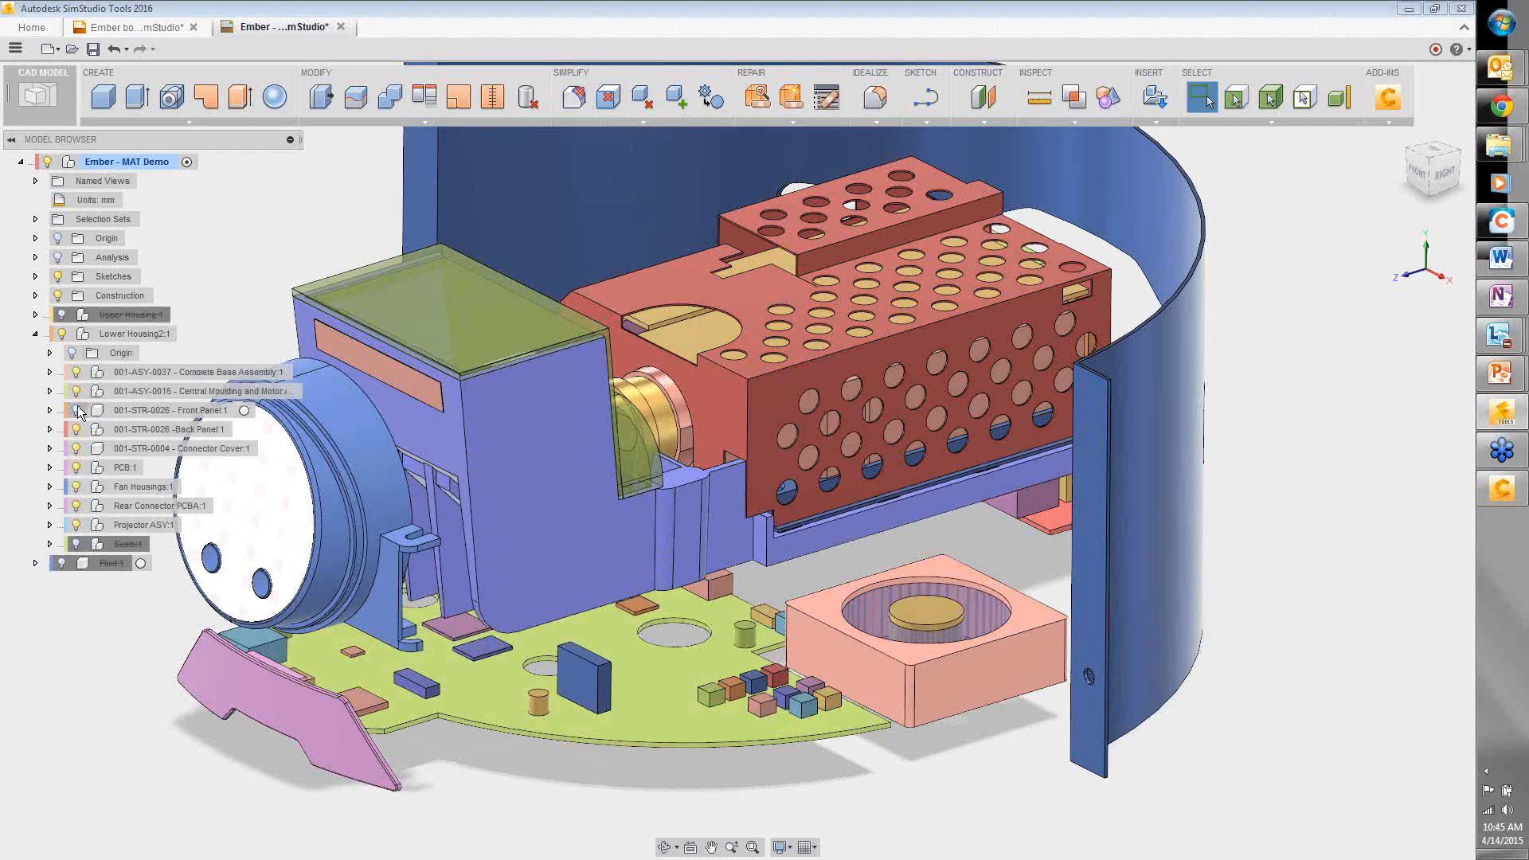
{"action": "left_click", "coordinate": [49, 391]}
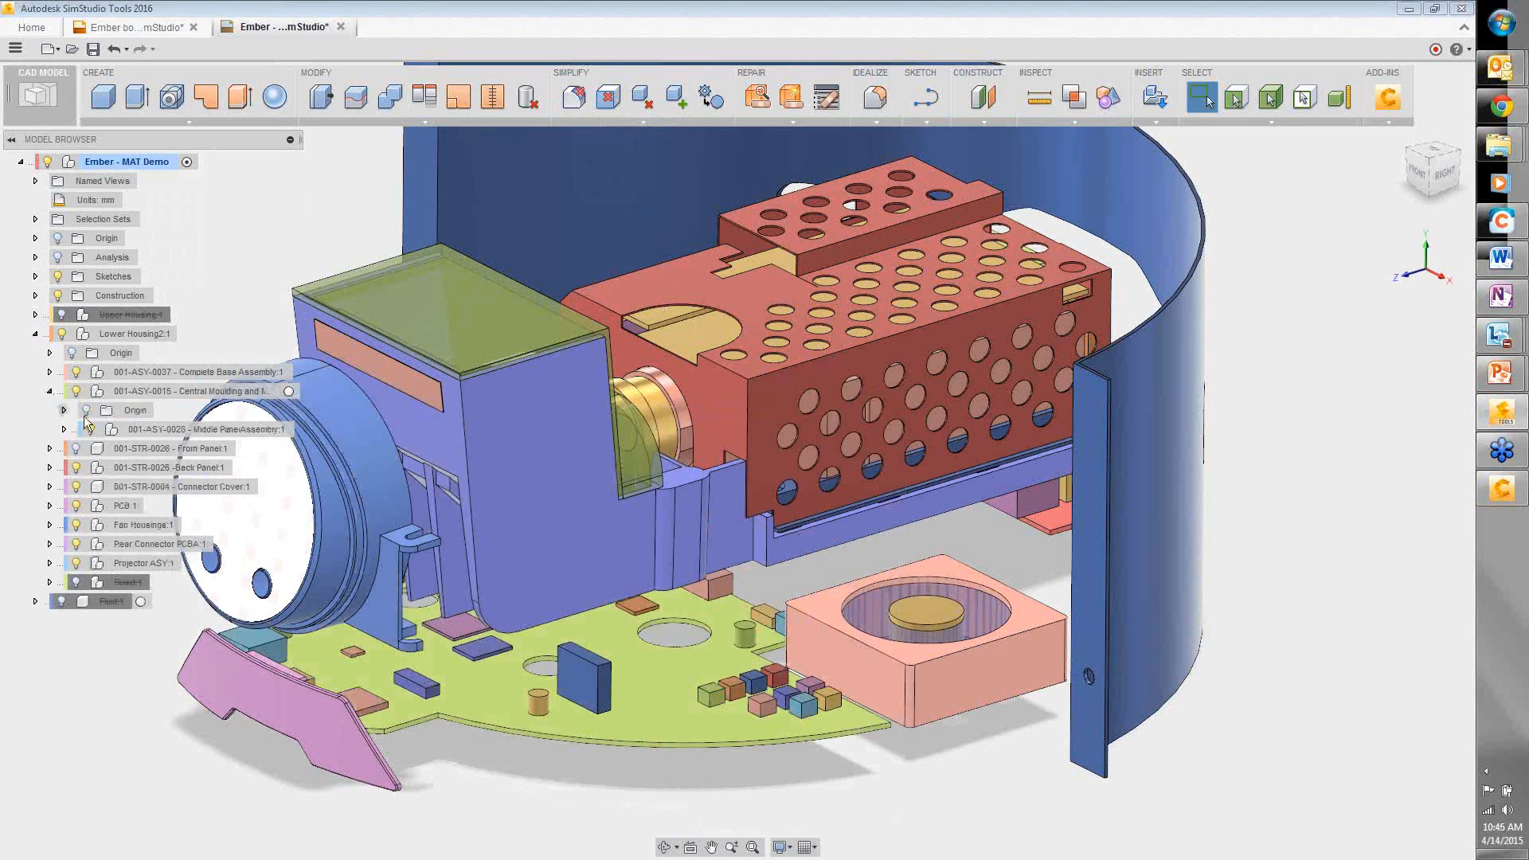
{"action": "left_click", "coordinate": [64, 429]}
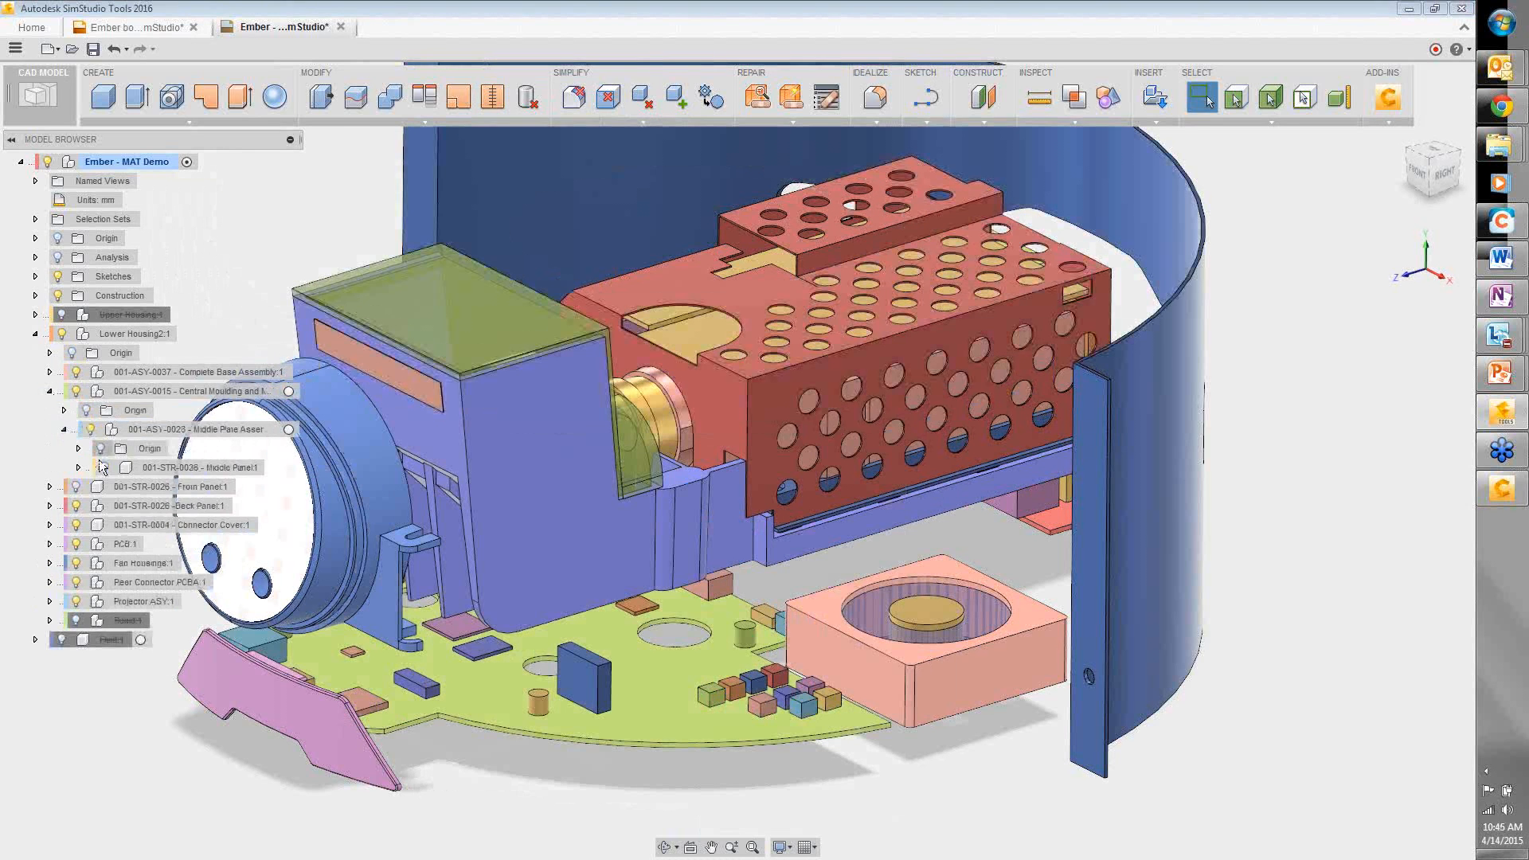
{"action": "left_click", "coordinate": [104, 469]}
{"action": "left_click", "coordinate": [104, 469]}
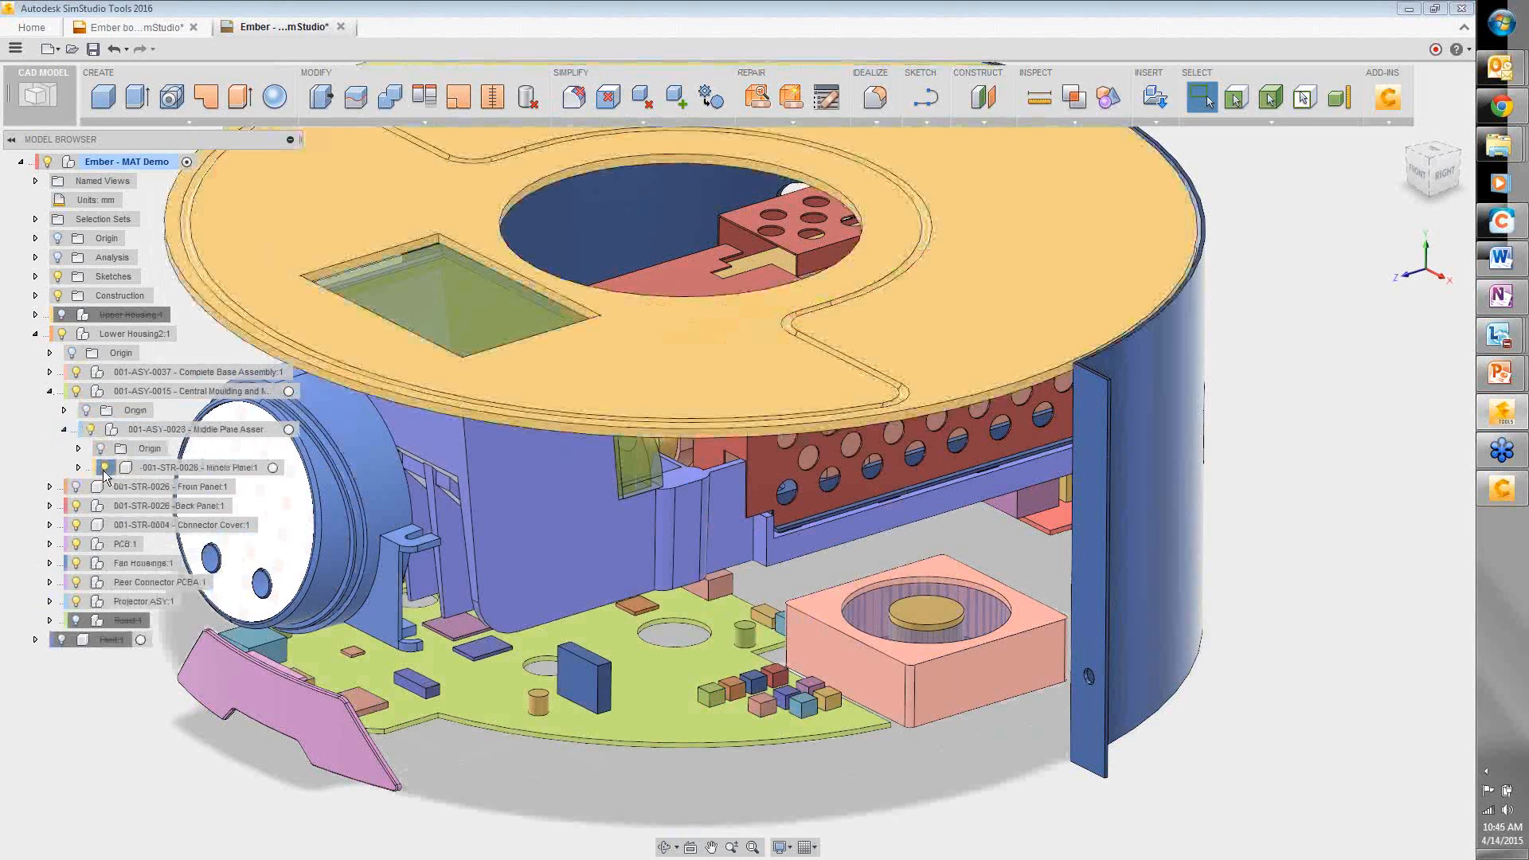
- Expand Complete Base Assembly > Base Assembly > Base Moulding Assembly and select 001-STR-0003 Base Moulding
{"action": "left_click", "coordinate": [49, 372]}
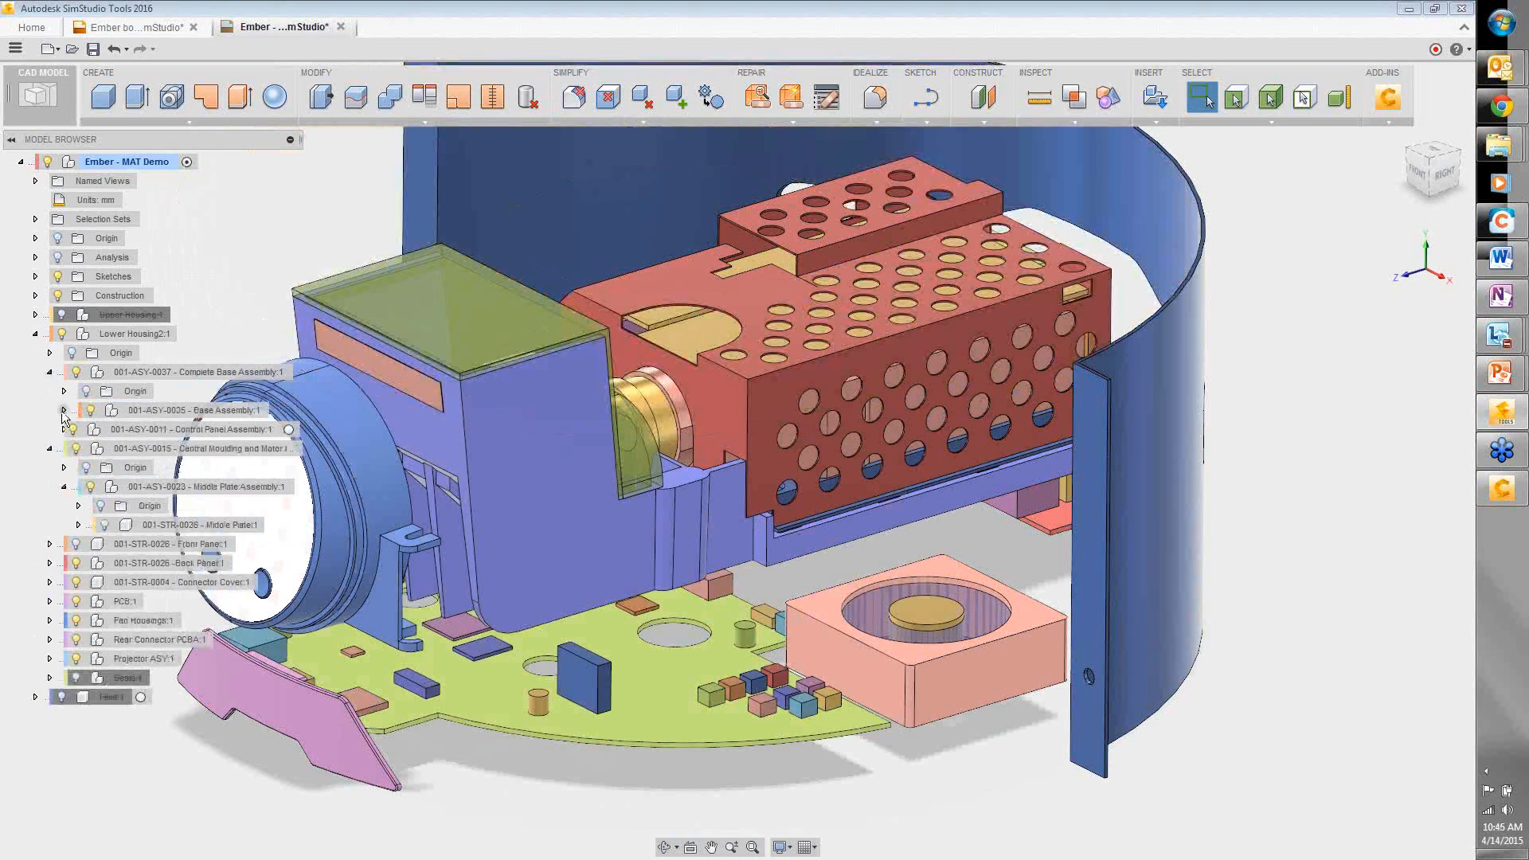
{"action": "left_click", "coordinate": [64, 410]}
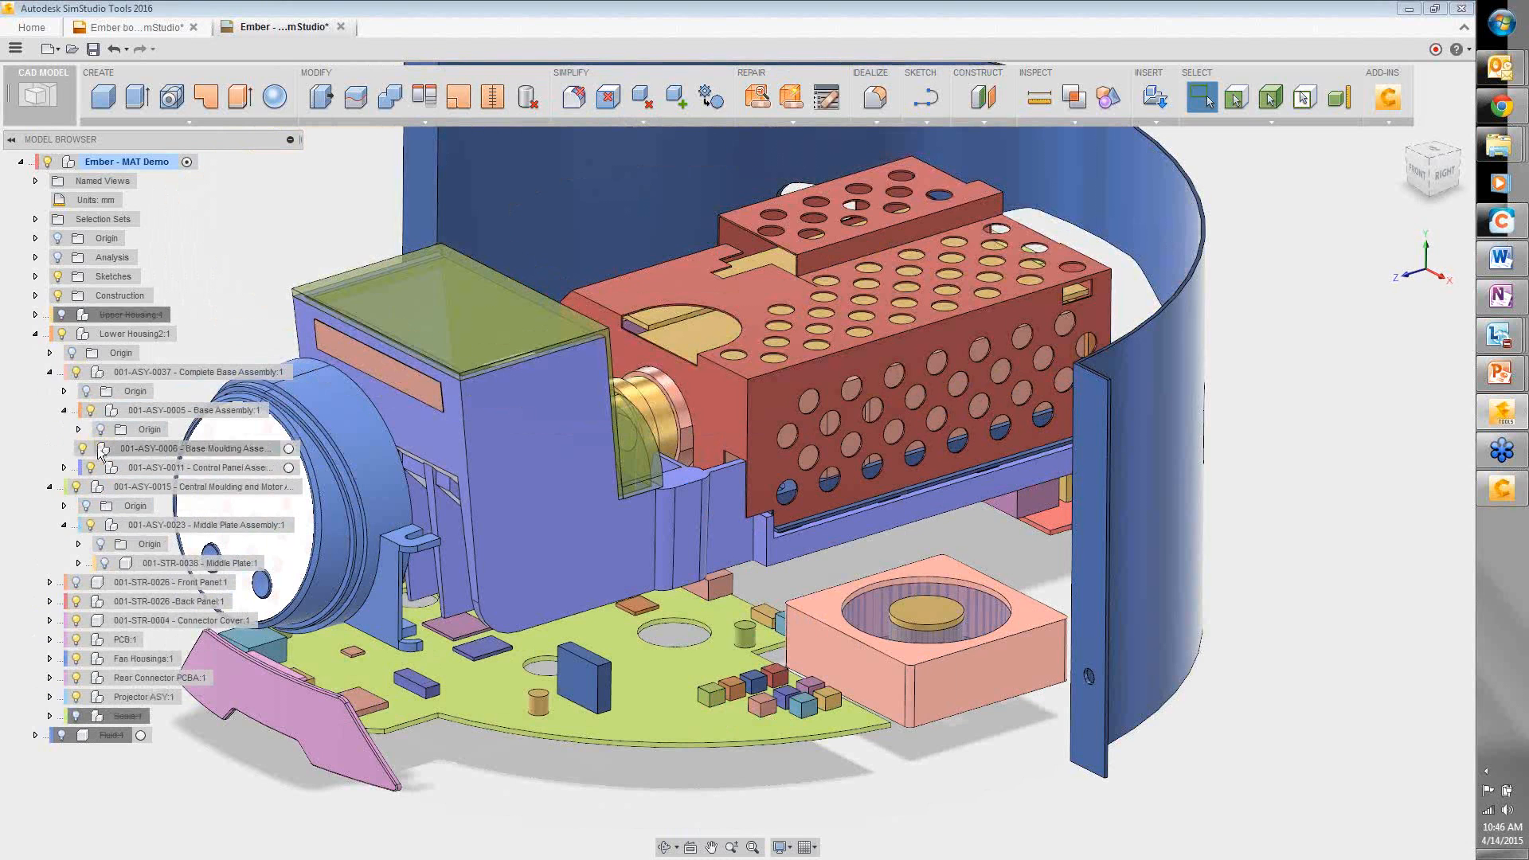
{"action": "left_click", "coordinate": [77, 449]}
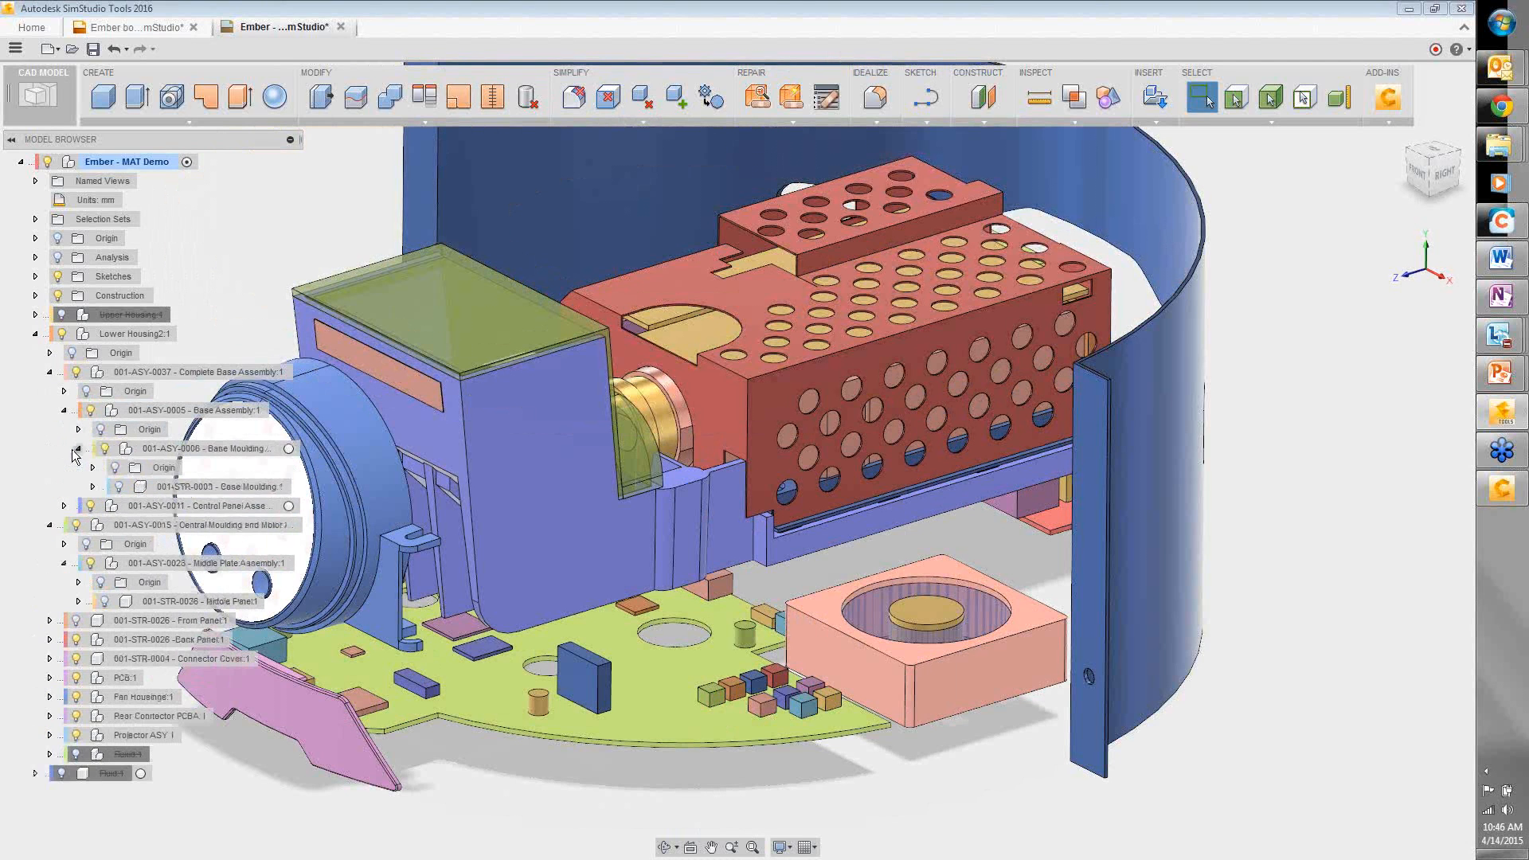
{"action": "left_click", "coordinate": [130, 488]}
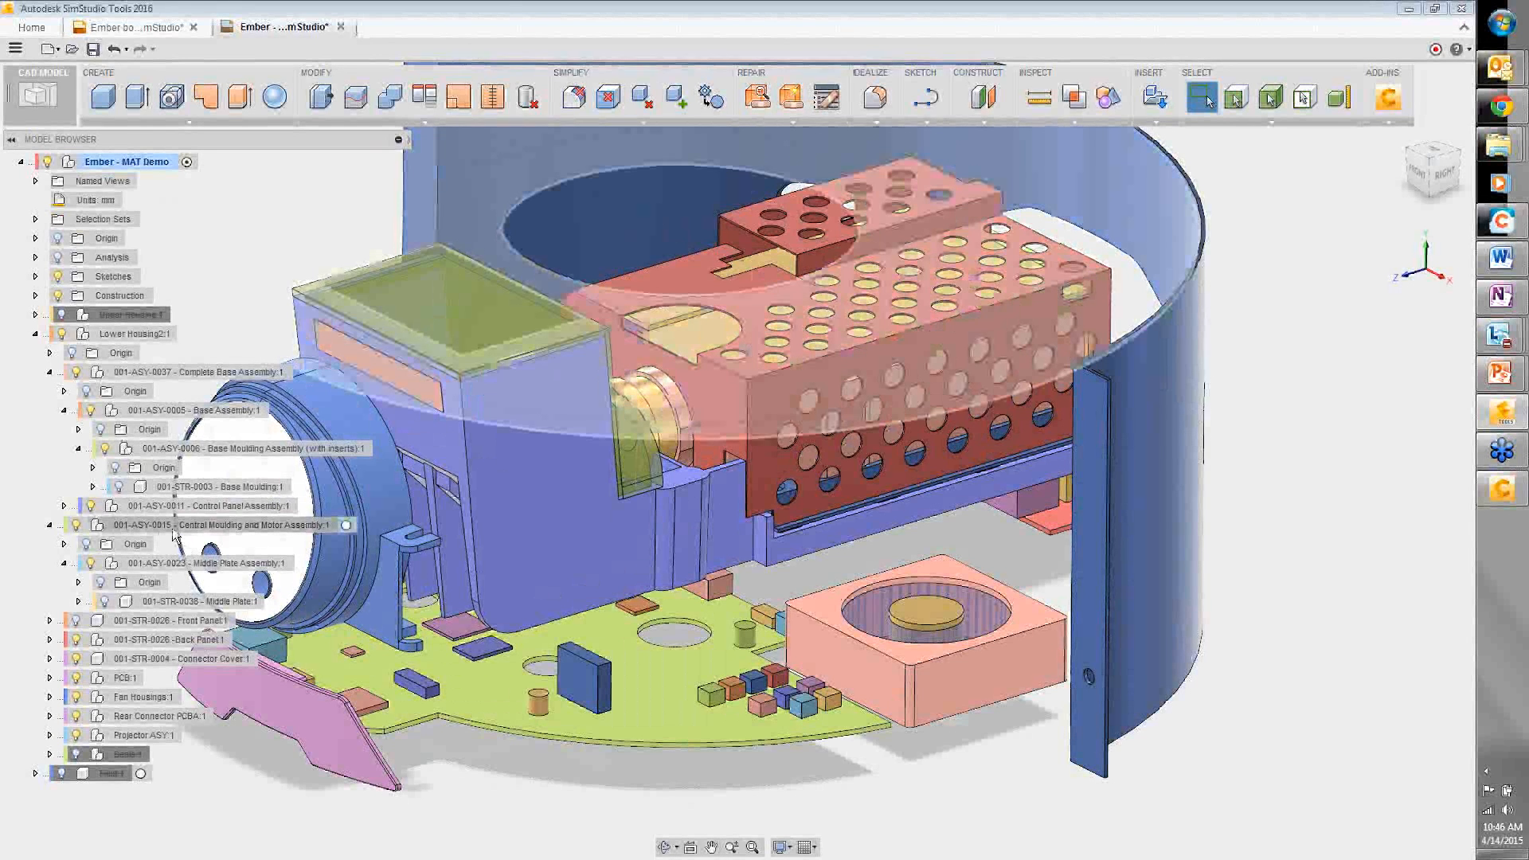
{"action": "left_click", "coordinate": [119, 492]}
- Show the Base Moulding, orbit to its underside, and zoom into a circular opening
{"action": "left_click", "coordinate": [119, 488]}
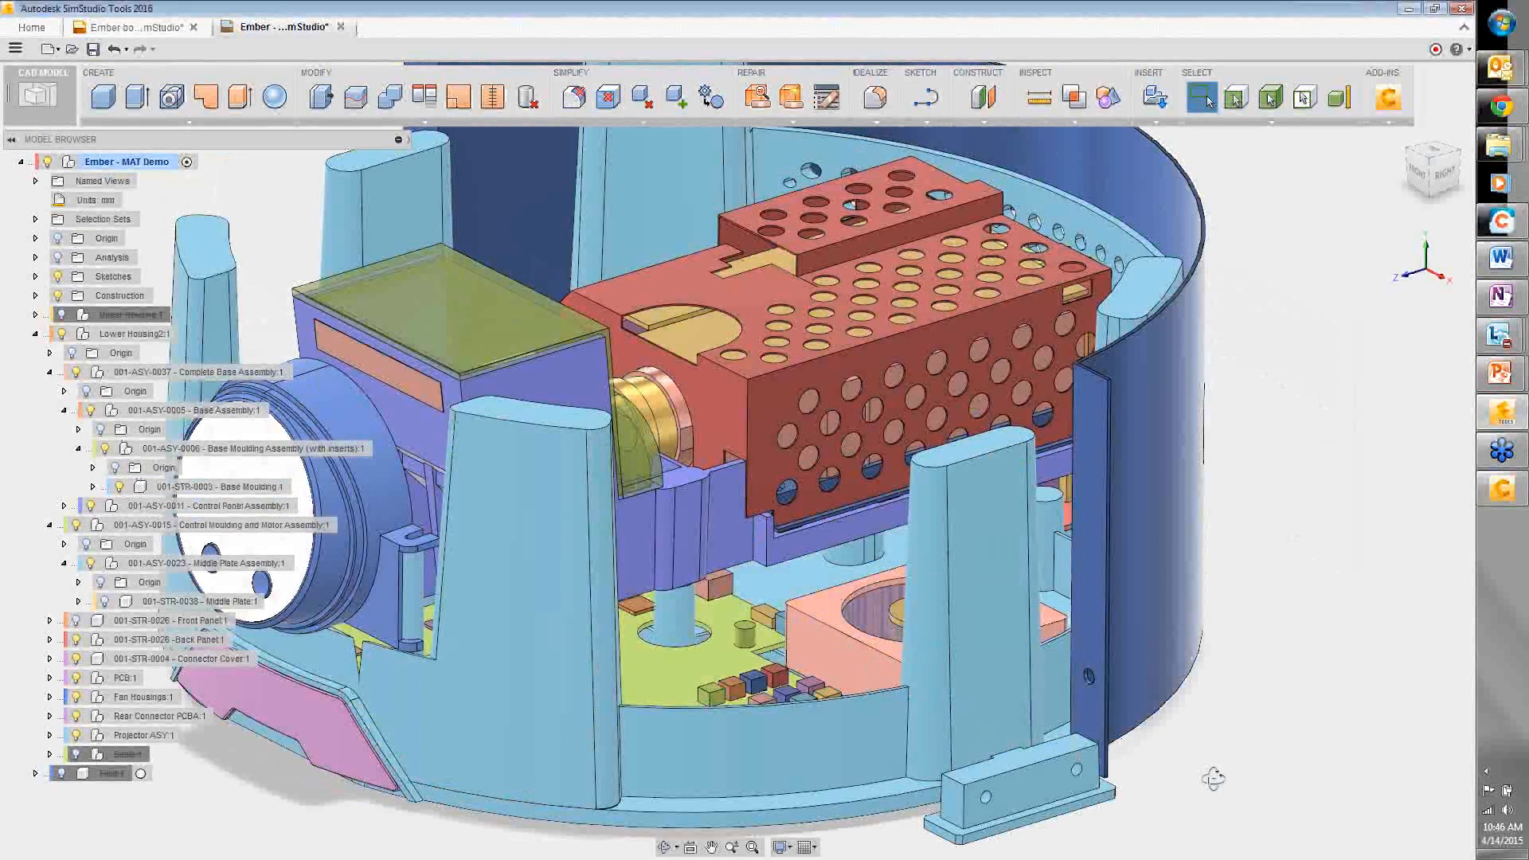
{"action": "middle_click_drag", "start_coordinate": [1212, 779], "coordinate": [834, 267], "text": "shift"}
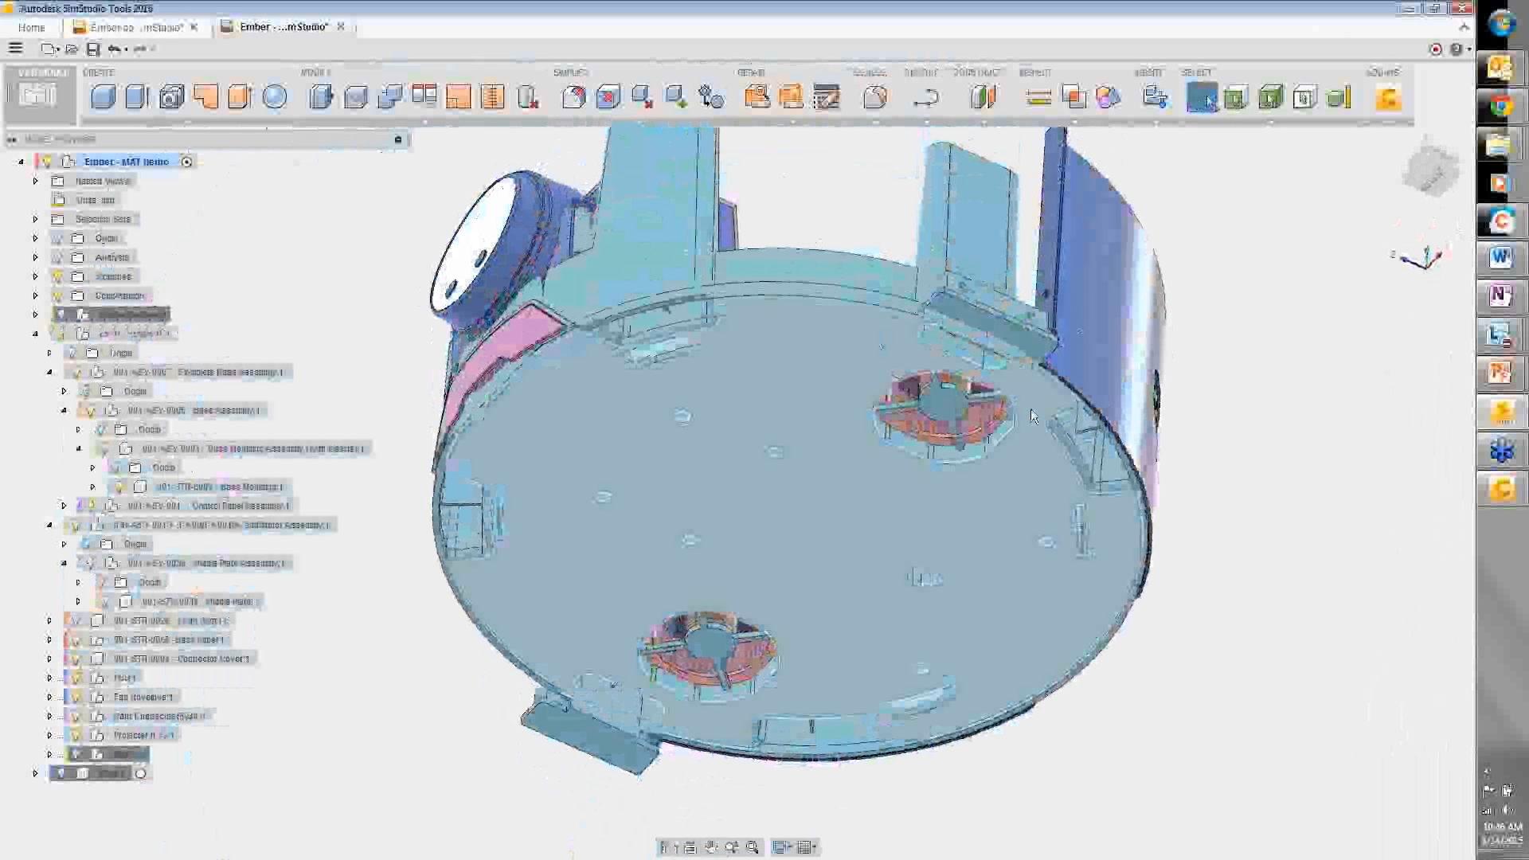
{"action": "scroll", "coordinate": [1071, 444], "scroll_direction": "up", "scroll_amount": 2}
{"action": "scroll", "coordinate": [1071, 443], "scroll_direction": "up", "scroll_amount": 5}
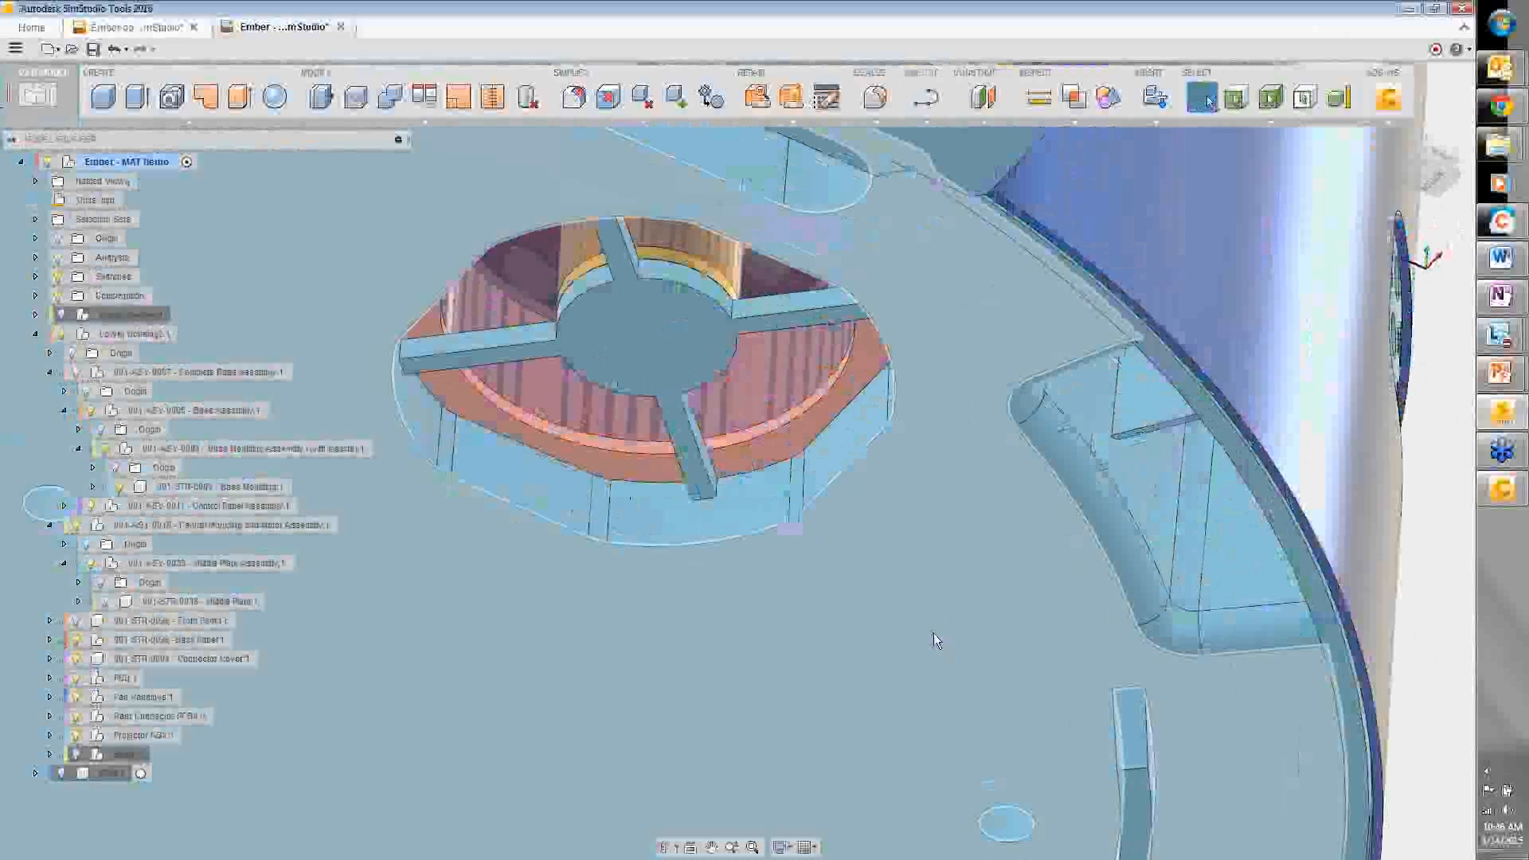
{"action": "scroll", "coordinate": [933, 633], "scroll_direction": "down", "scroll_amount": 5}
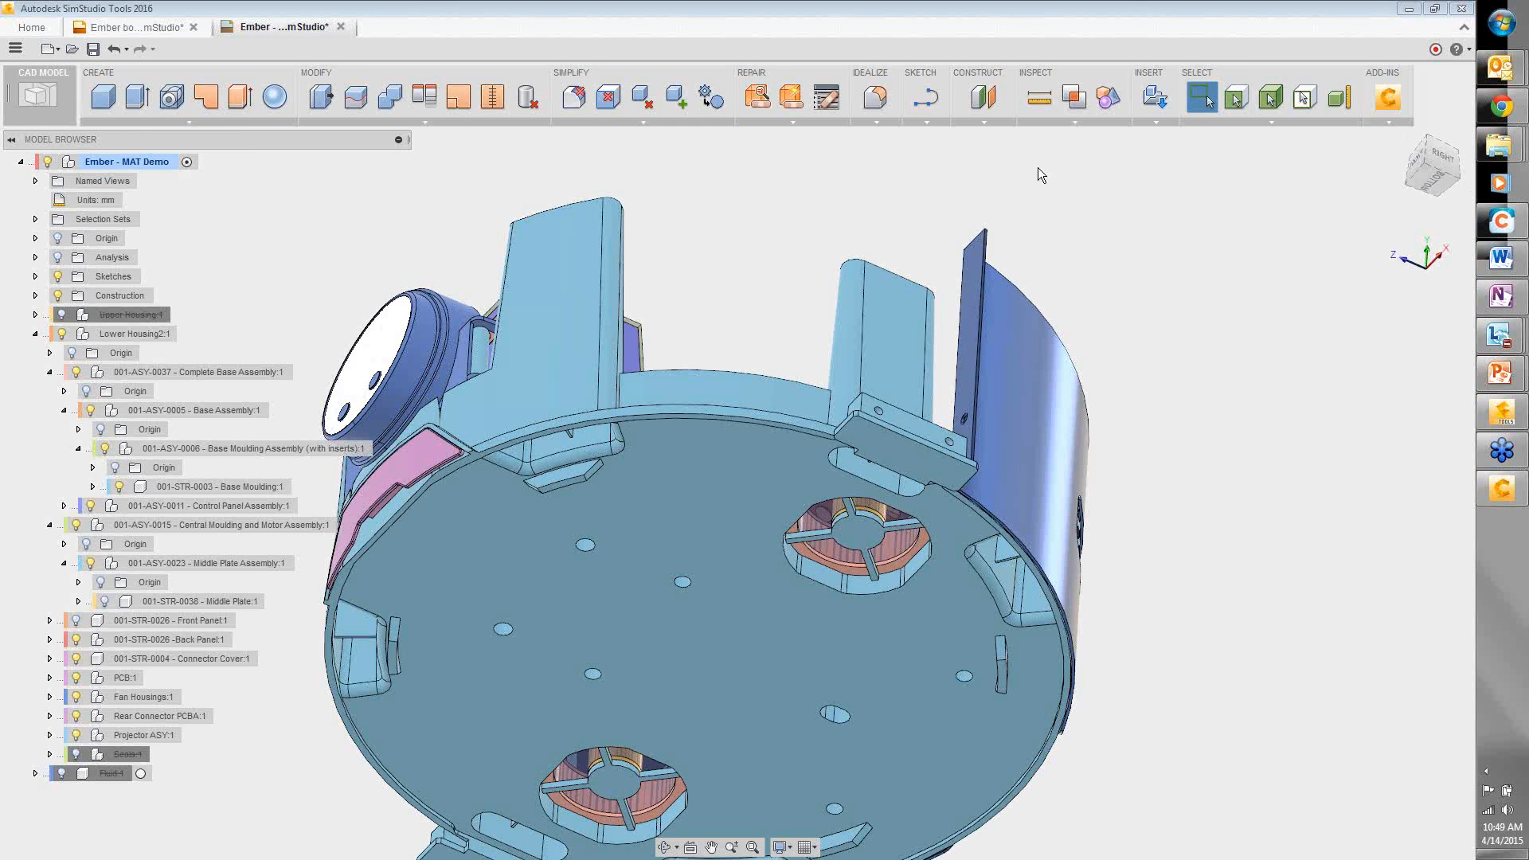
- Orbit to a top view and turn off component colour cycling to show the realistic finish
{"action": "middle_click_drag", "start_coordinate": [1000, 243], "coordinate": [1000, 303], "text": "shift"}
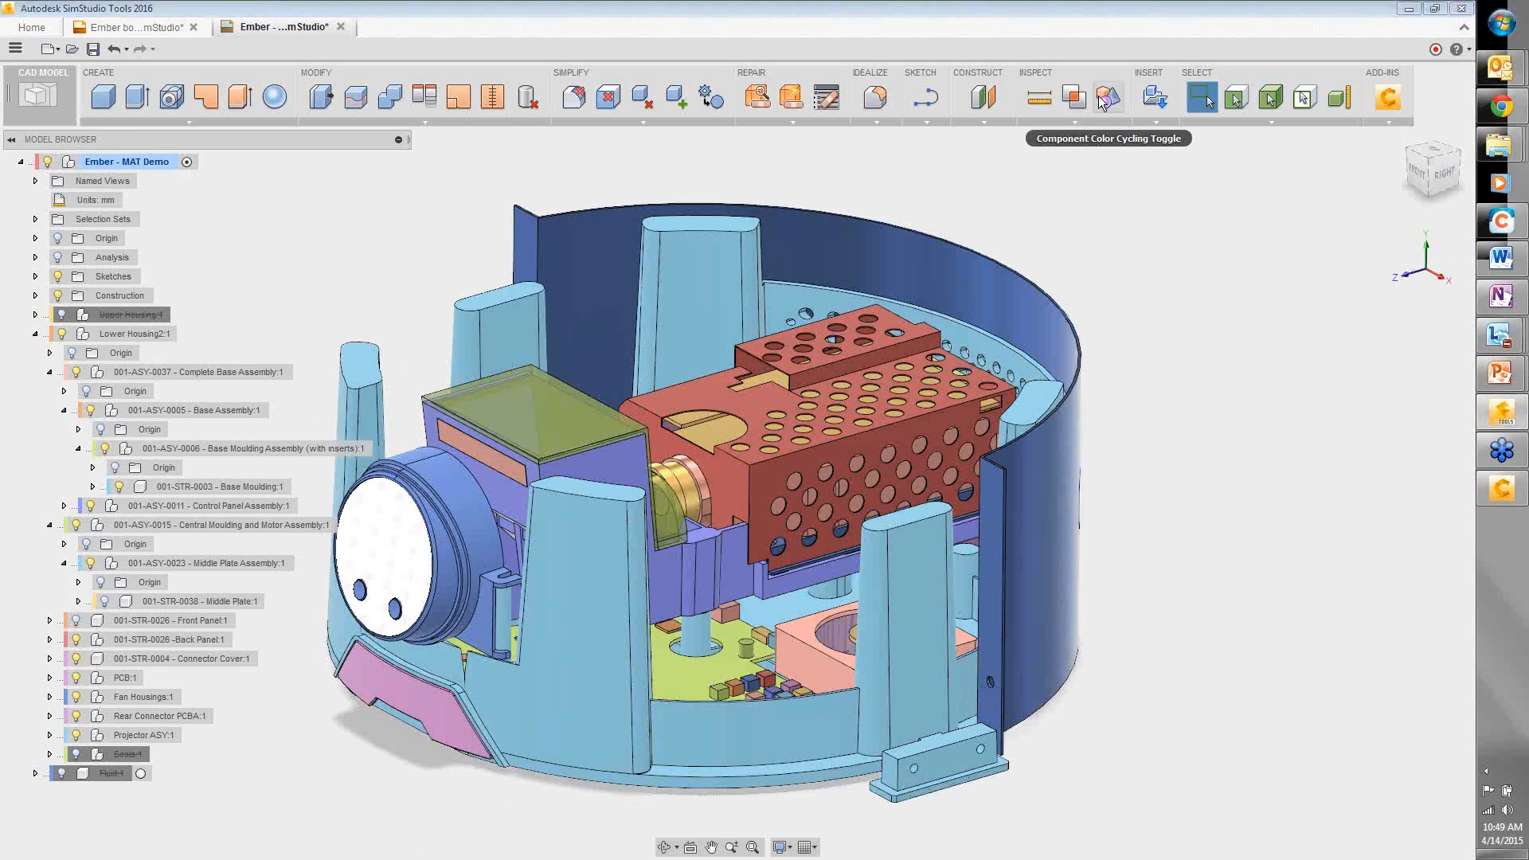
{"action": "left_click", "coordinate": [1103, 99]}
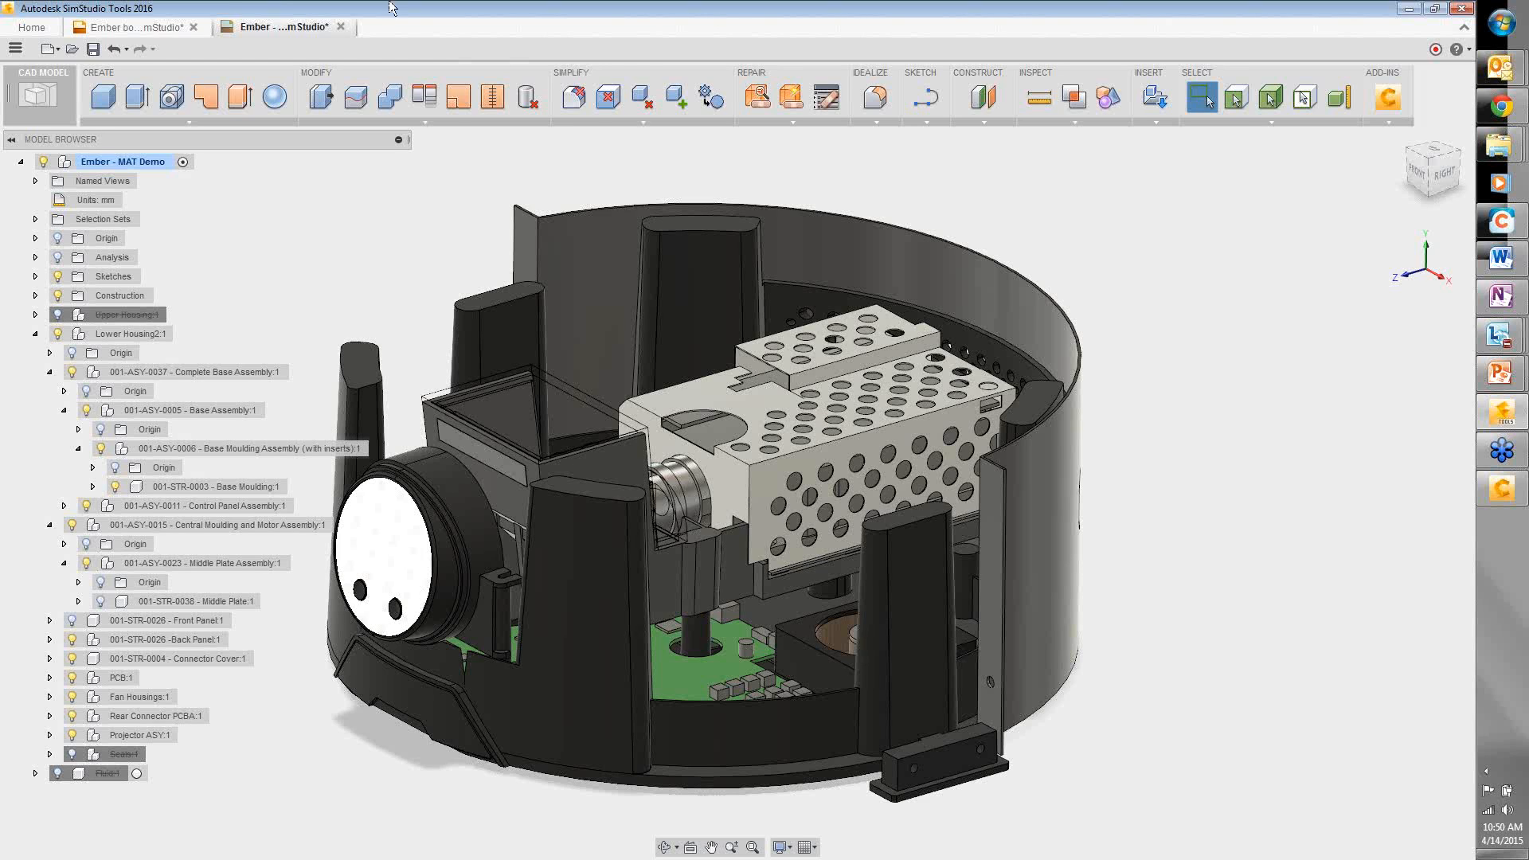
- Review the export file types, leave DWG selected, and cancel the export
{"action": "left_click", "coordinate": [12, 51]}
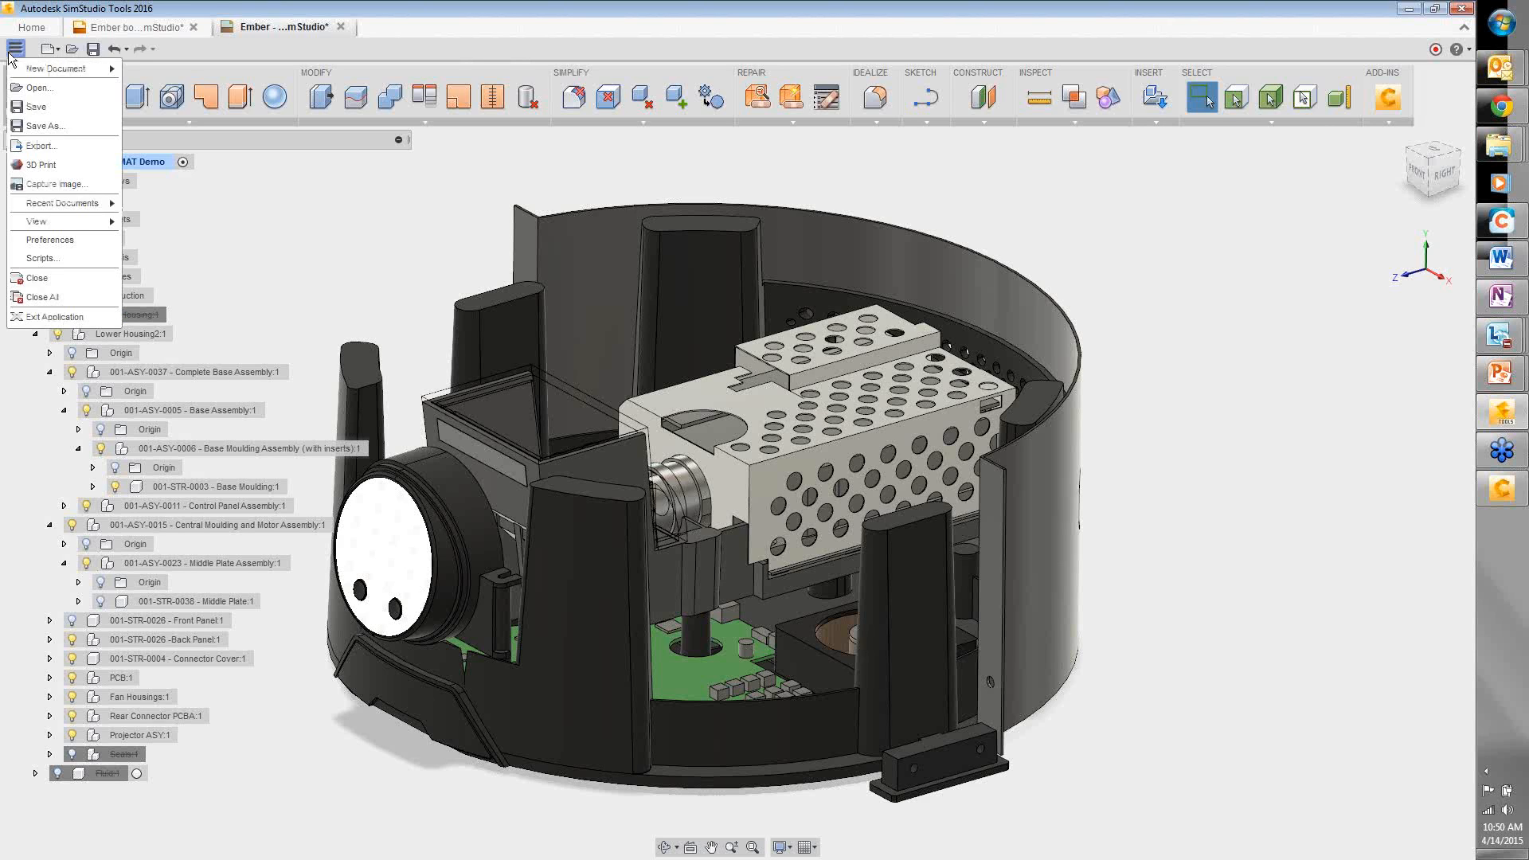
{"action": "left_click", "coordinate": [30, 146]}
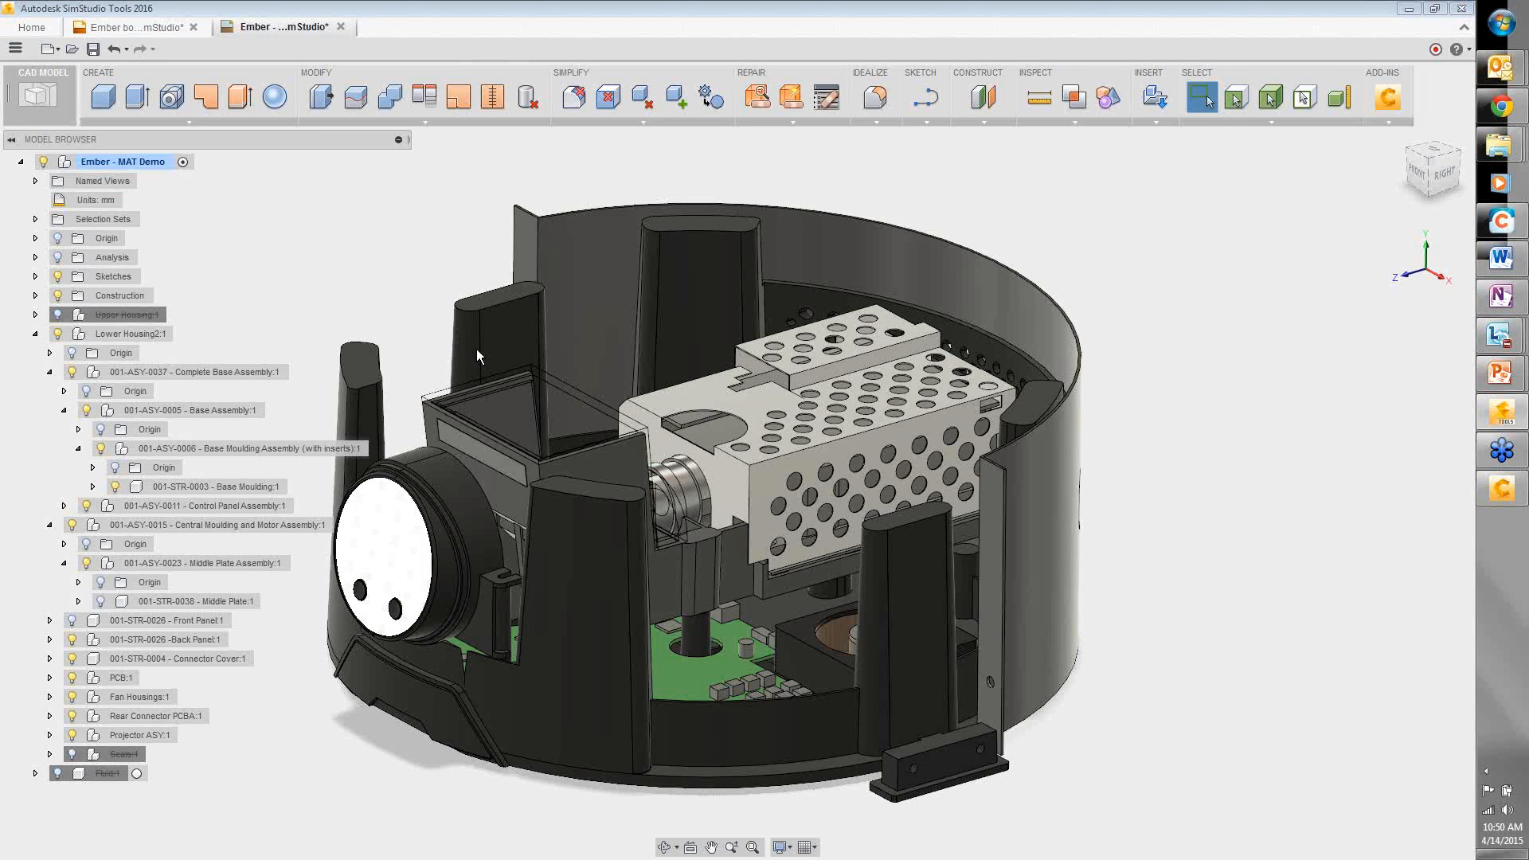
{"action": "left_click", "coordinate": [495, 532]}
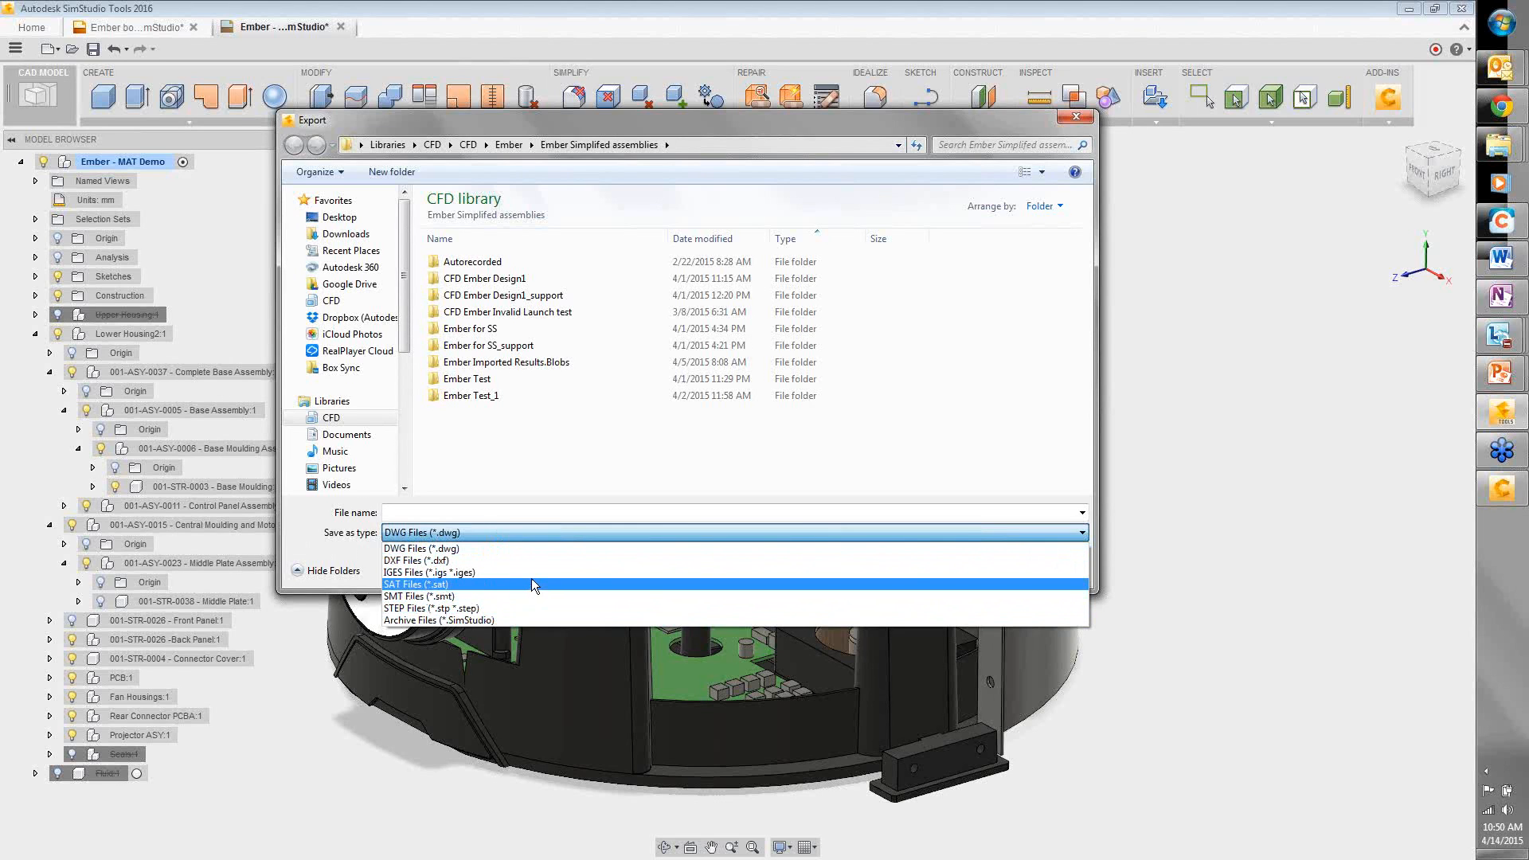
{"action": "left_click", "coordinate": [1046, 534]}
{"action": "left_click", "coordinate": [1069, 568]}
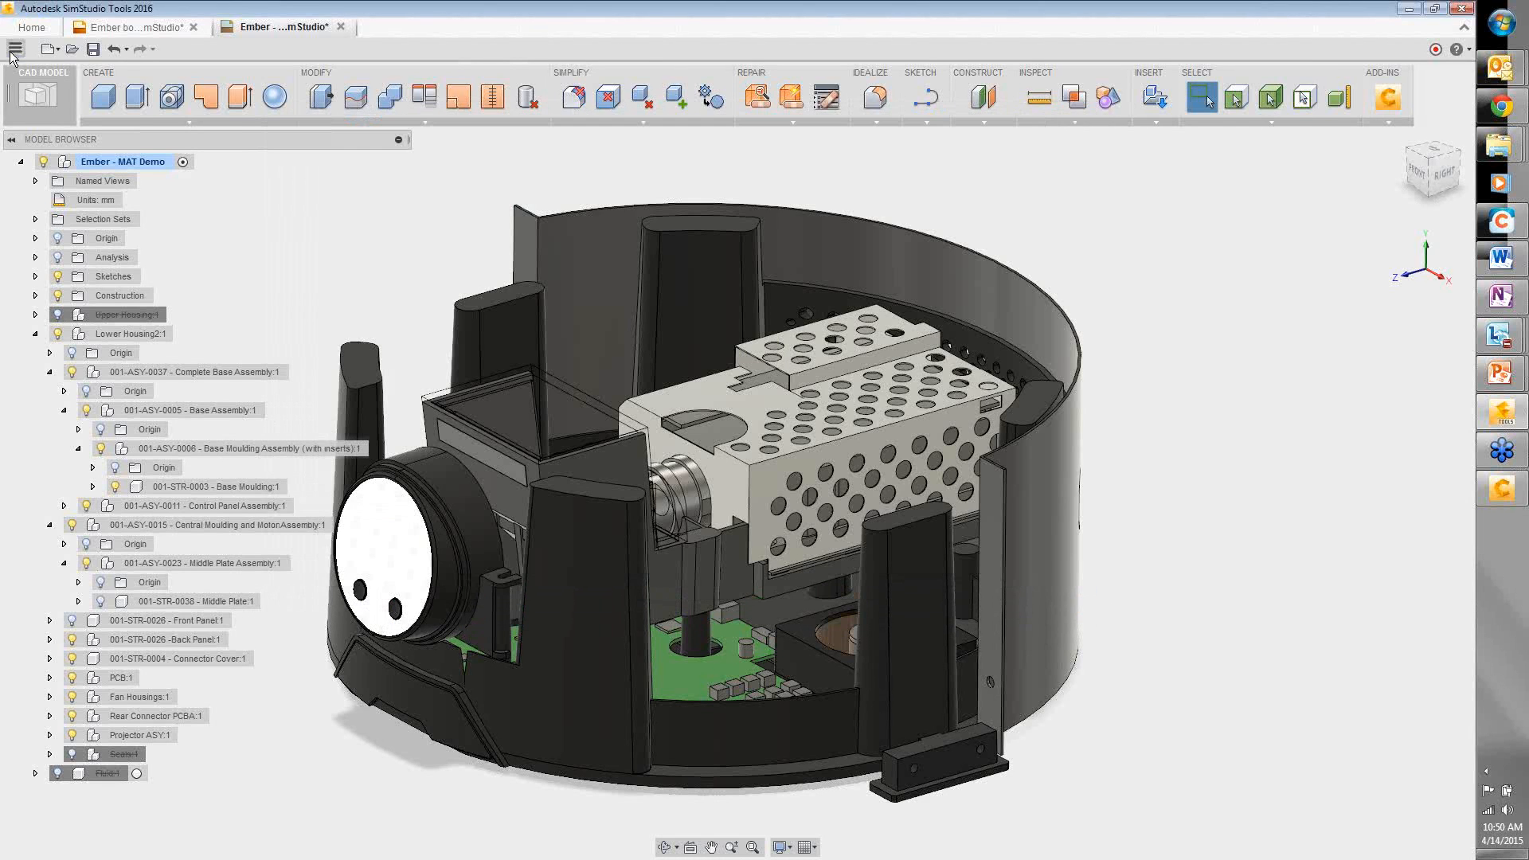
{"action": "left_click", "coordinate": [14, 50]}
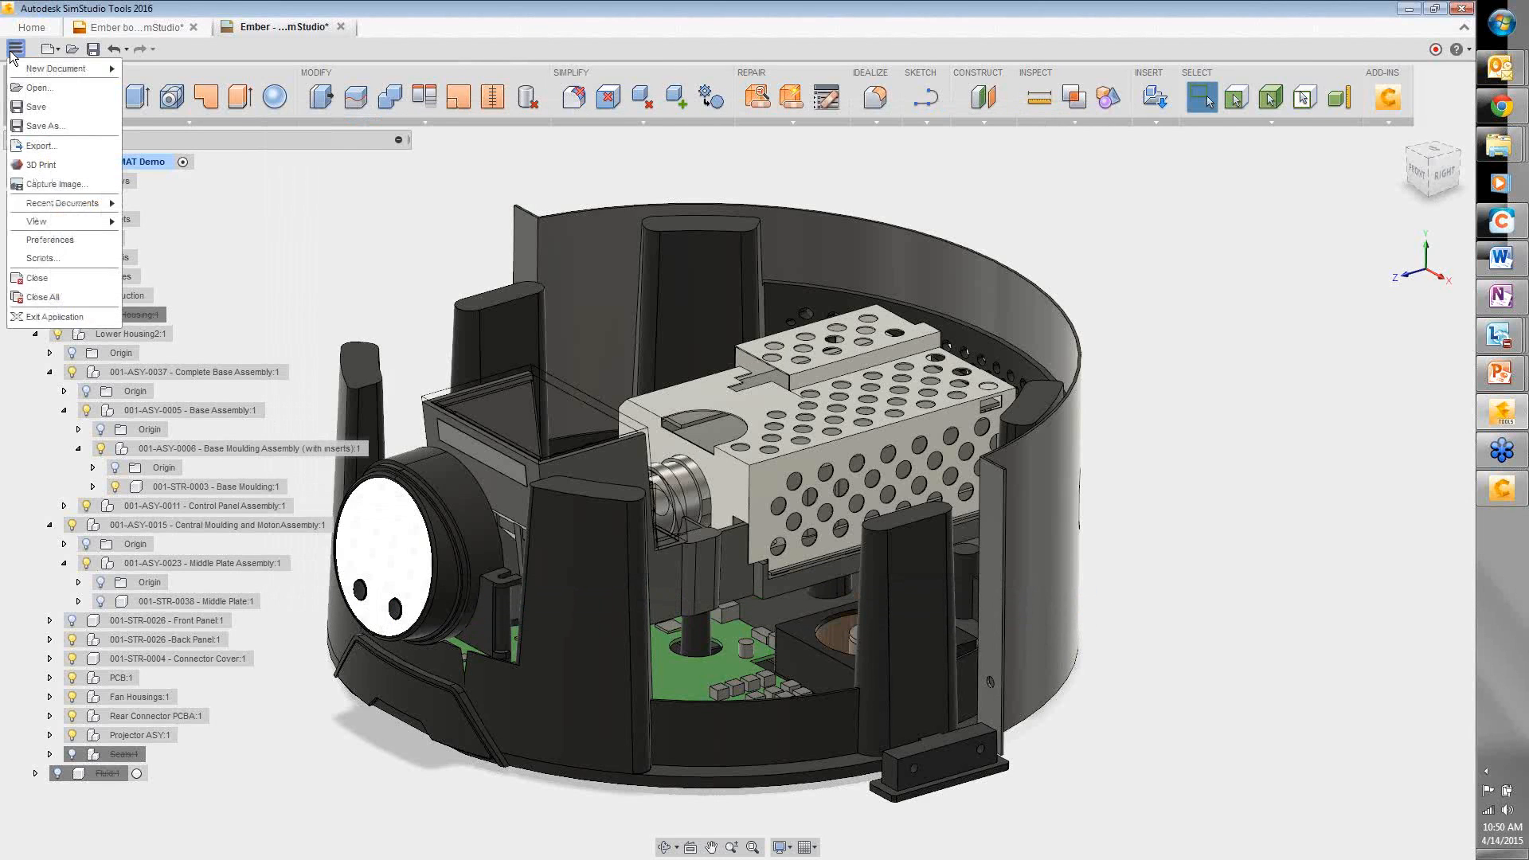
- Browse the Open dialog's file types, keep All supported files, and cancel
{"action": "left_click", "coordinate": [31, 87]}
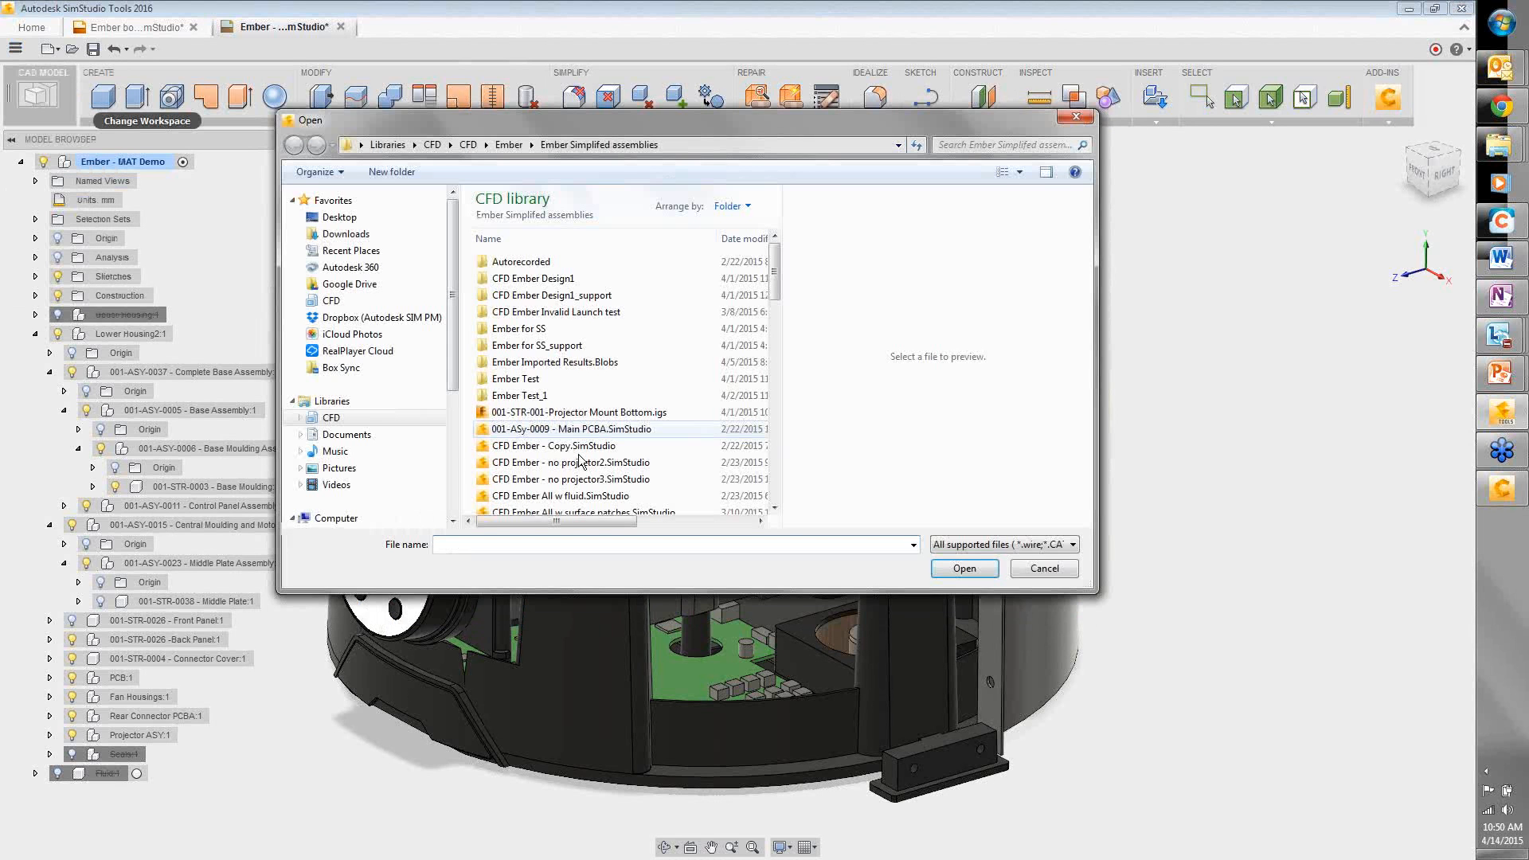
{"action": "left_click", "coordinate": [1035, 543]}
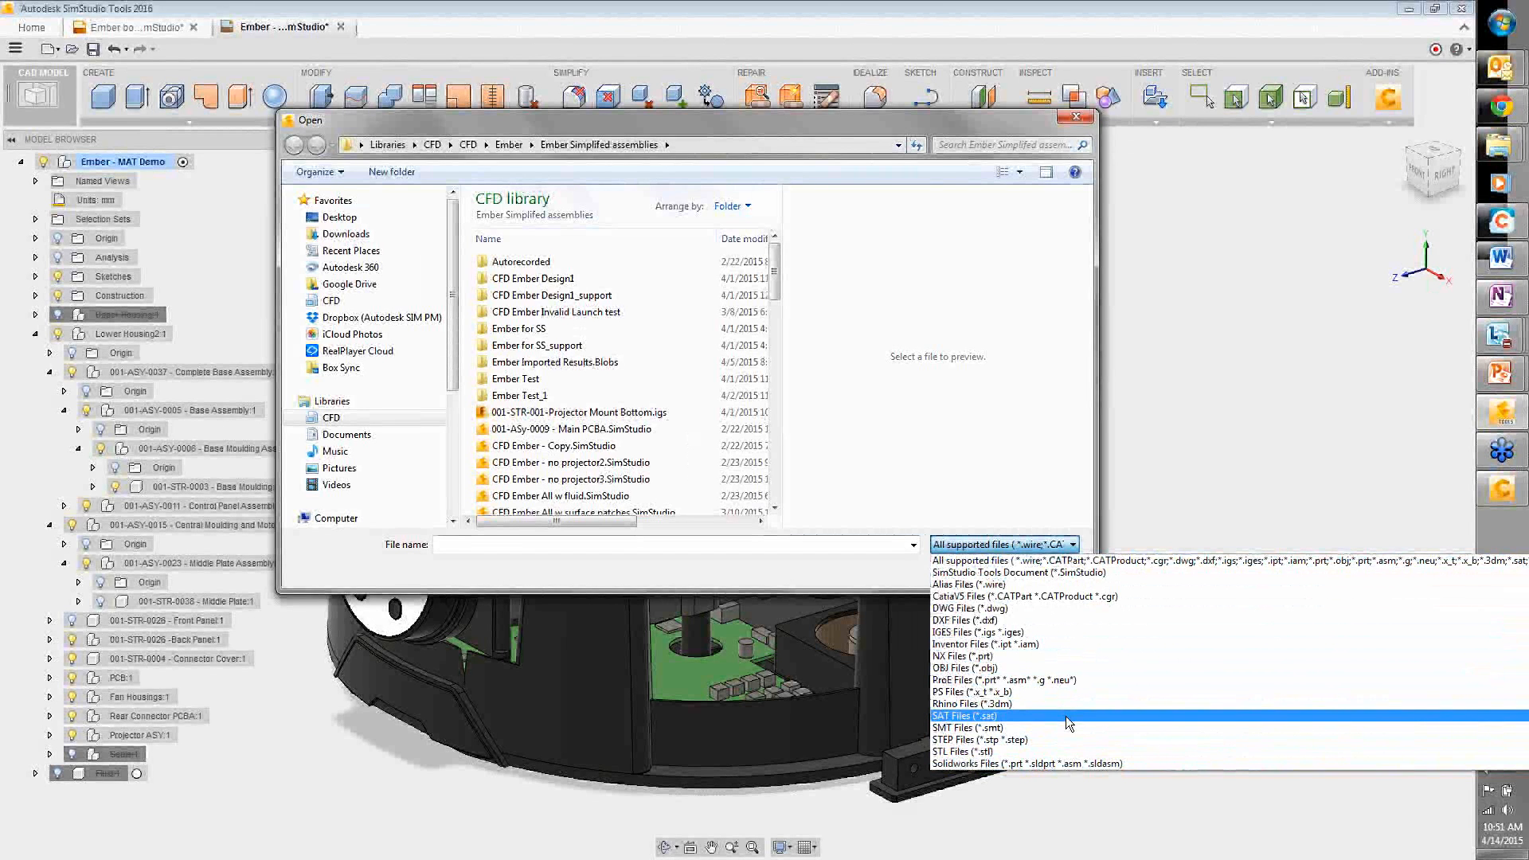
{"action": "left_click", "coordinate": [1029, 559]}
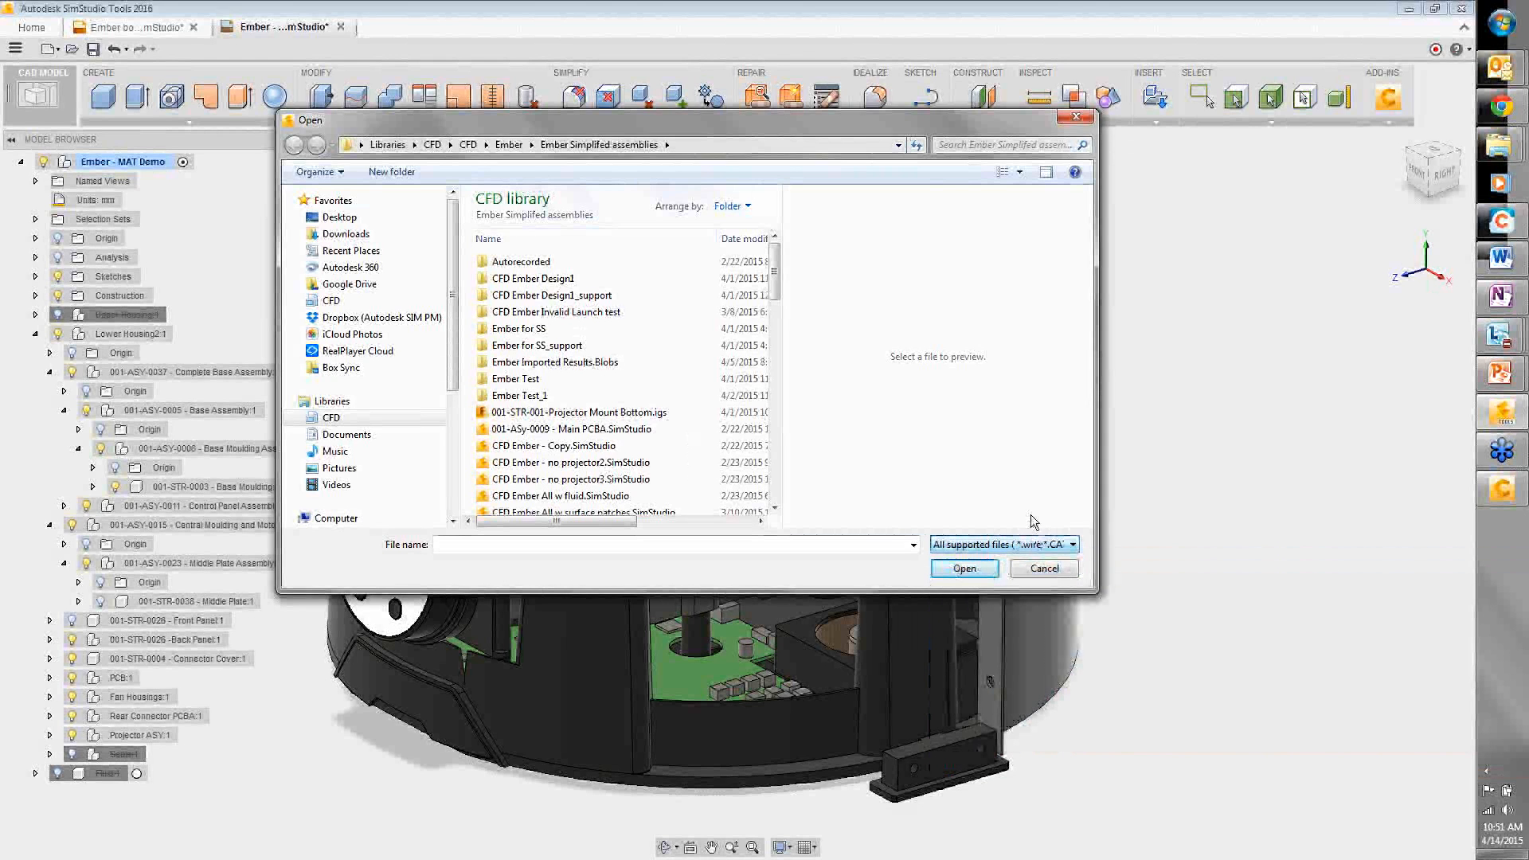
{"action": "left_click", "coordinate": [1044, 567]}
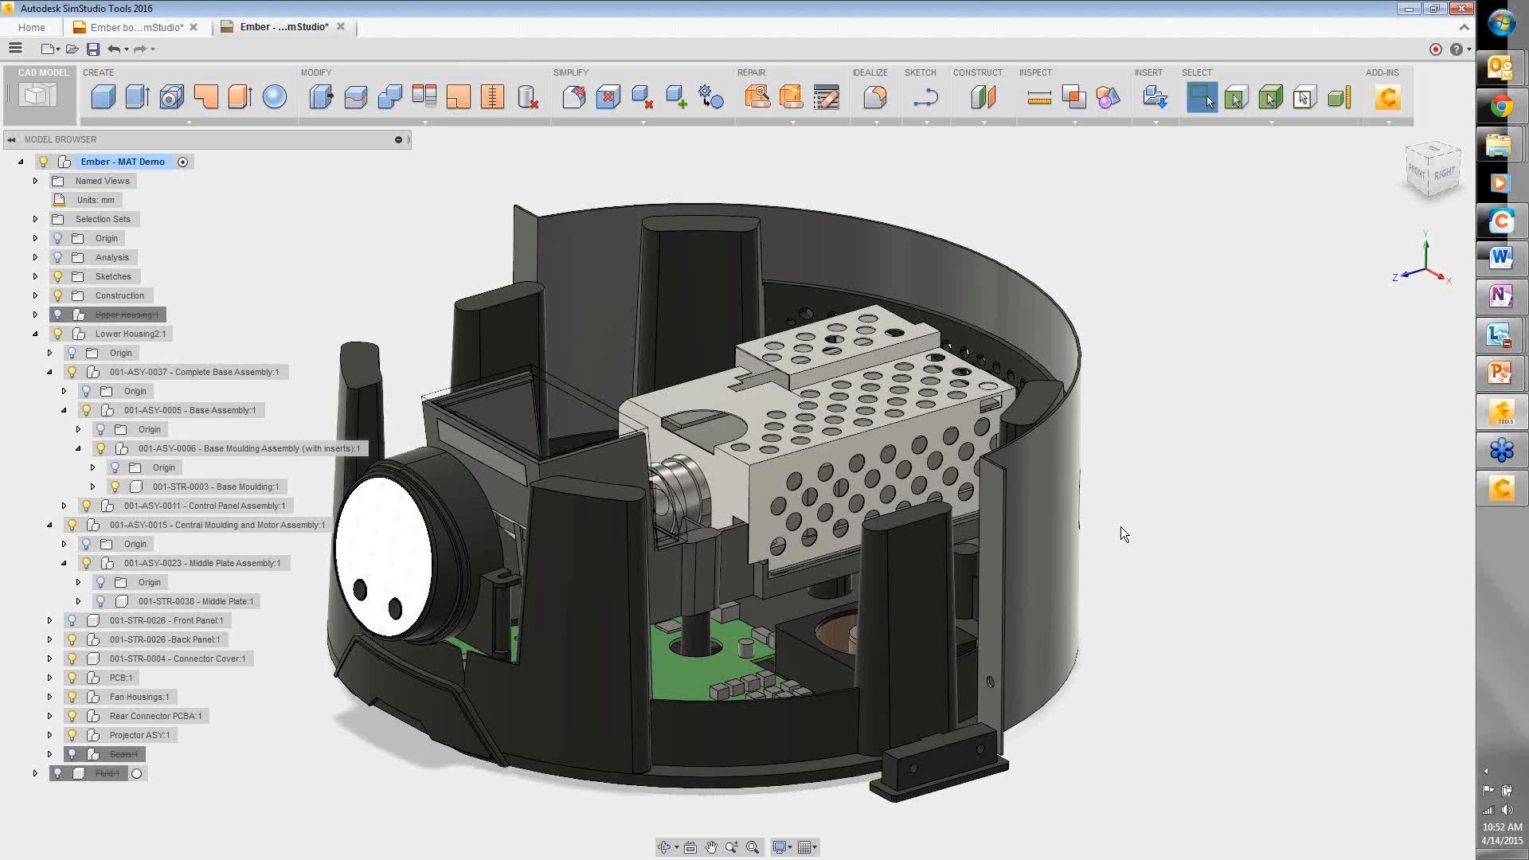
- Bring the Open dialog back up from the application menu
{"action": "left_click", "coordinate": [14, 50]}
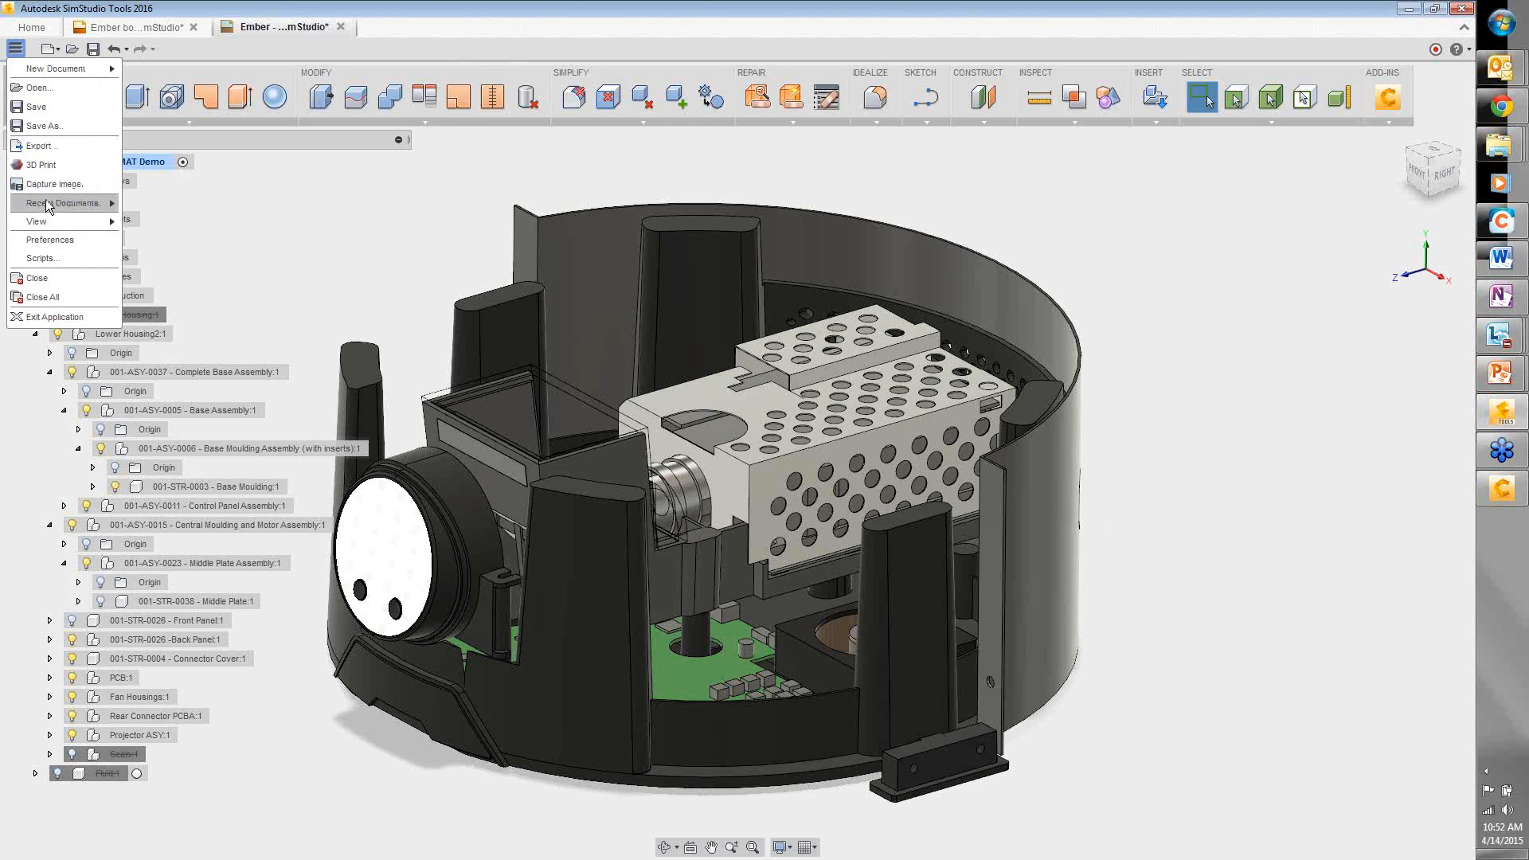
{"action": "mouse_move", "coordinate": [50, 205]}
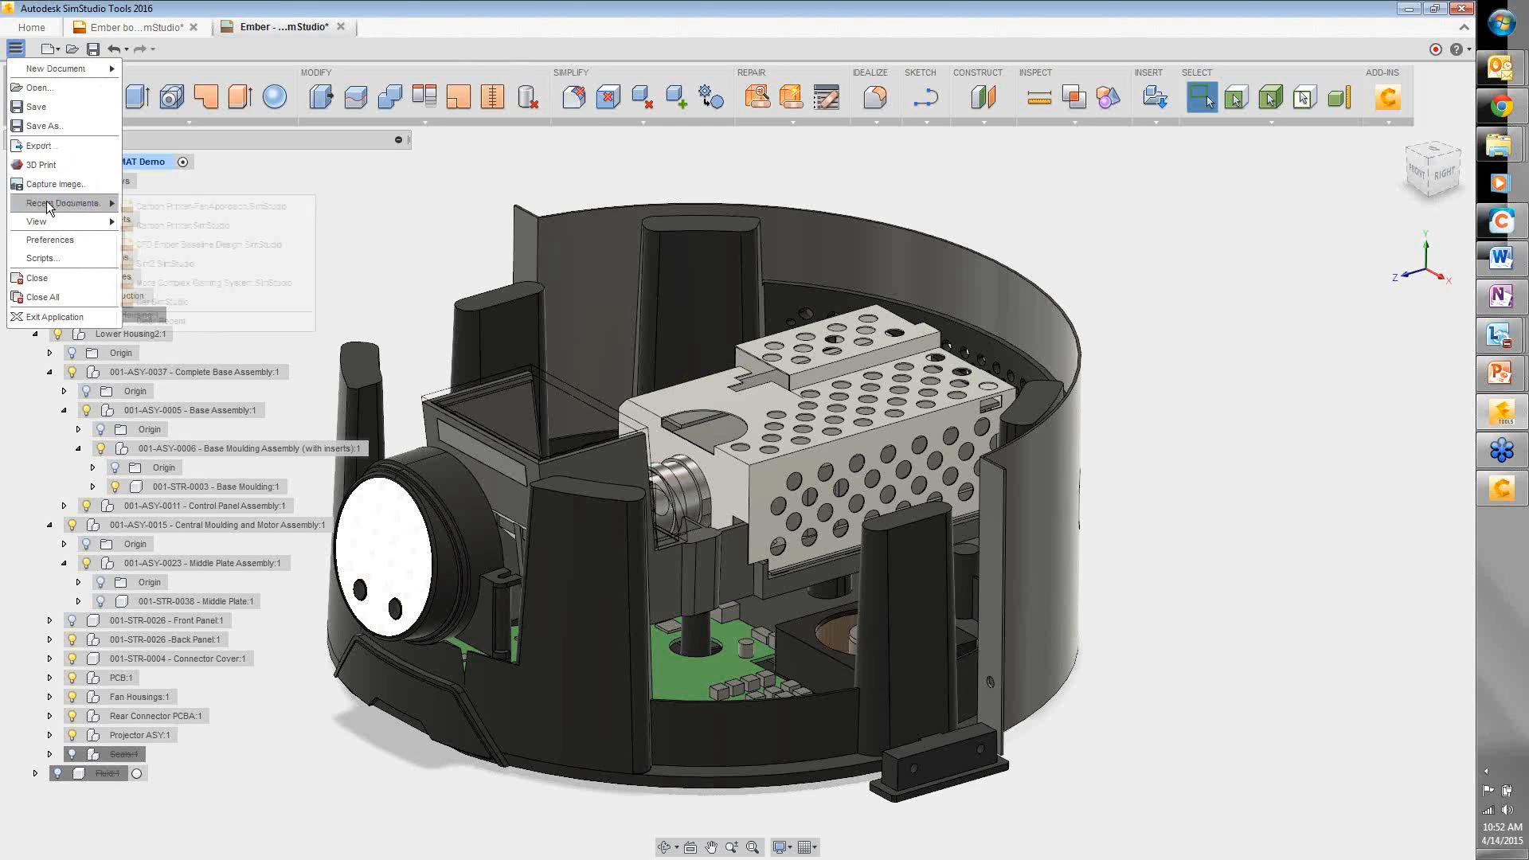
{"action": "left_click", "coordinate": [37, 101]}
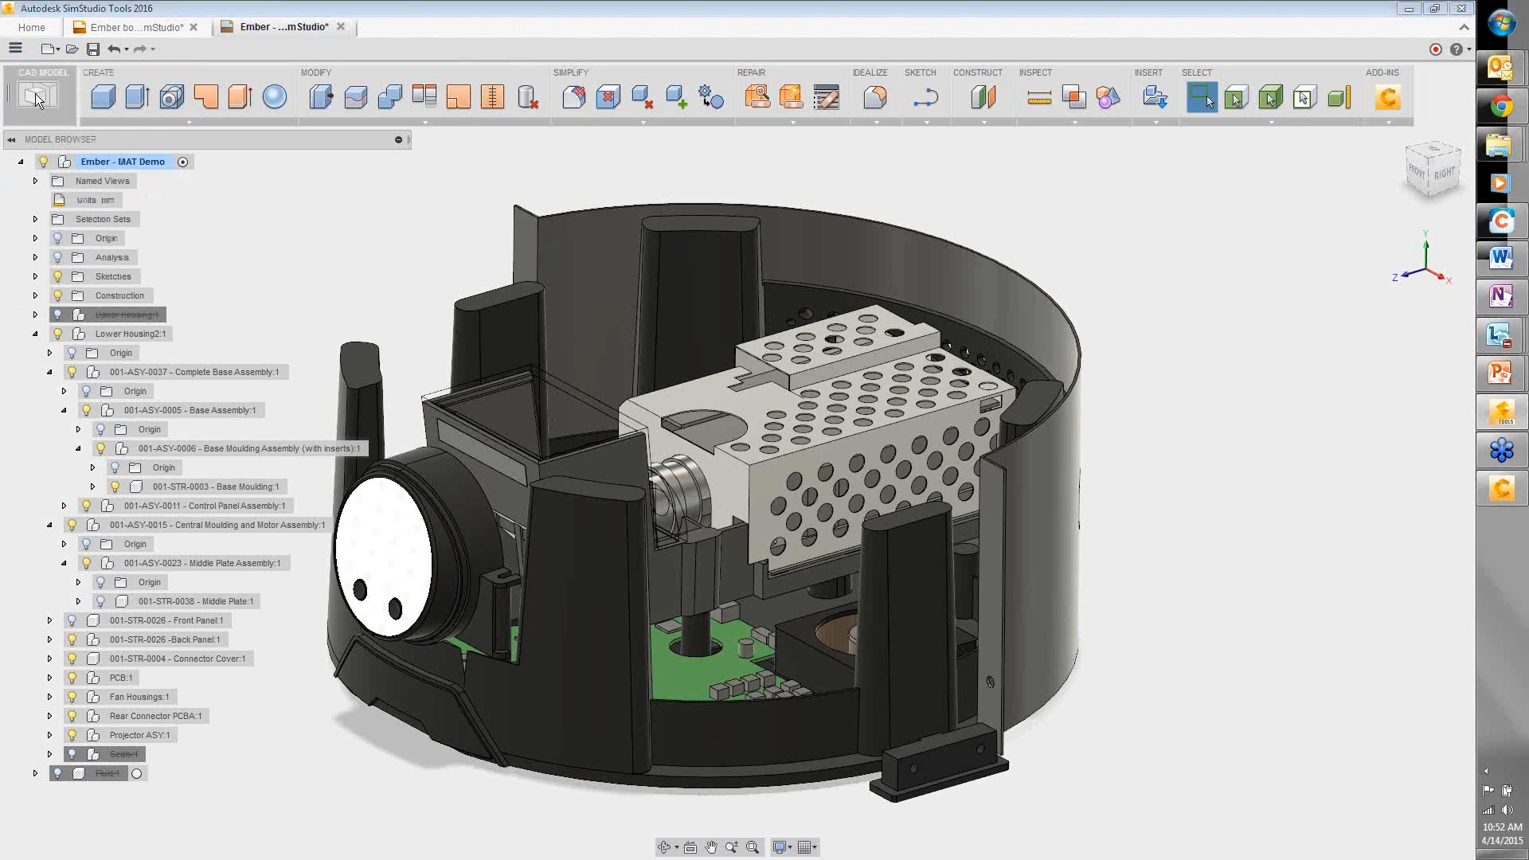
- Review the openable formats, keep All supported files, and dismiss the Open dialog
{"action": "left_click", "coordinate": [978, 544]}
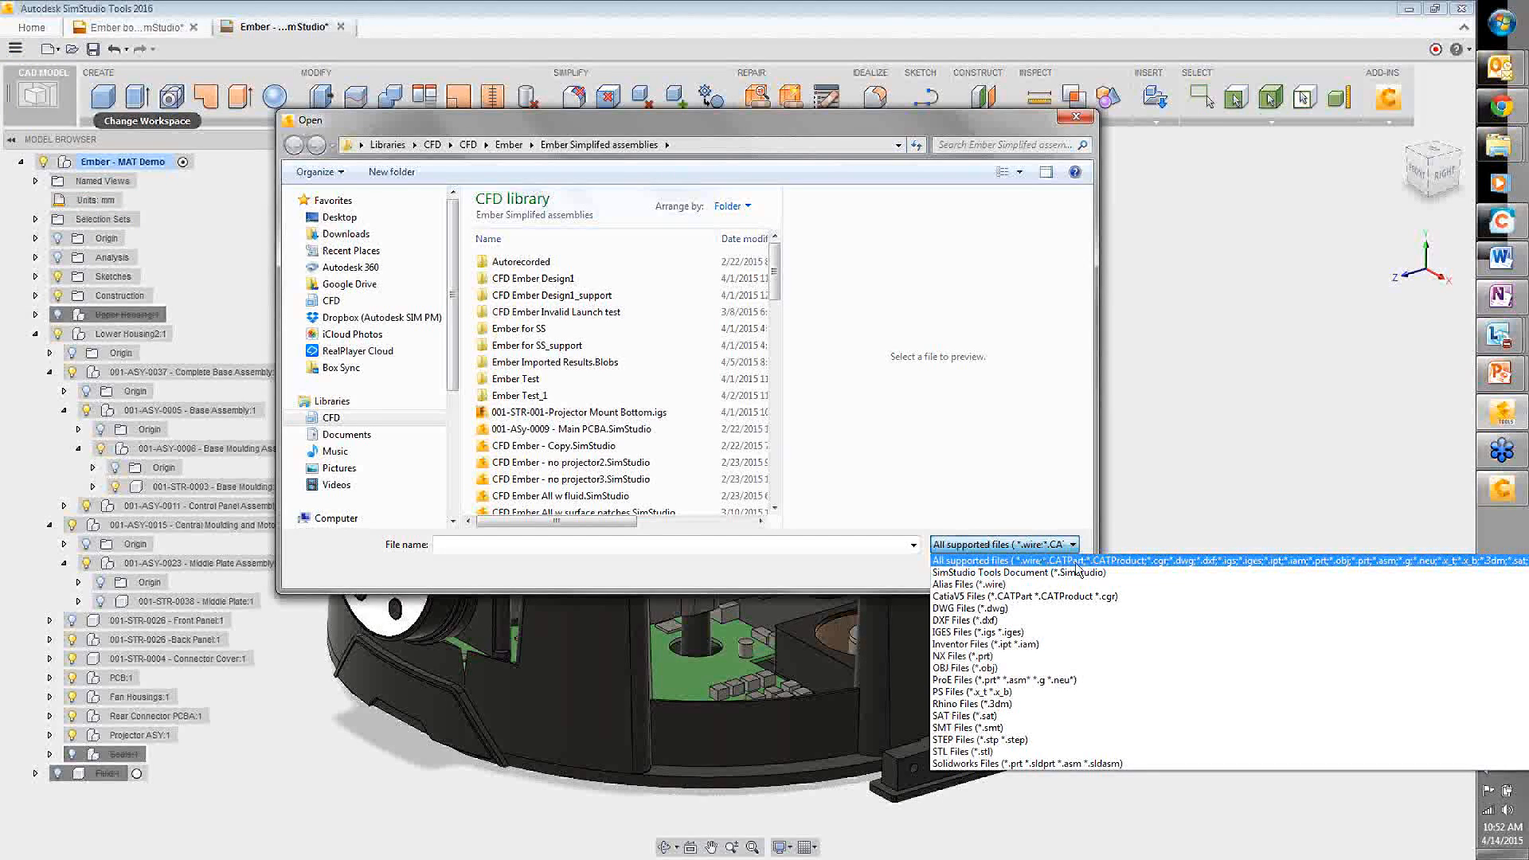
{"action": "left_click", "coordinate": [1070, 478]}
{"action": "left_click", "coordinate": [1044, 568]}
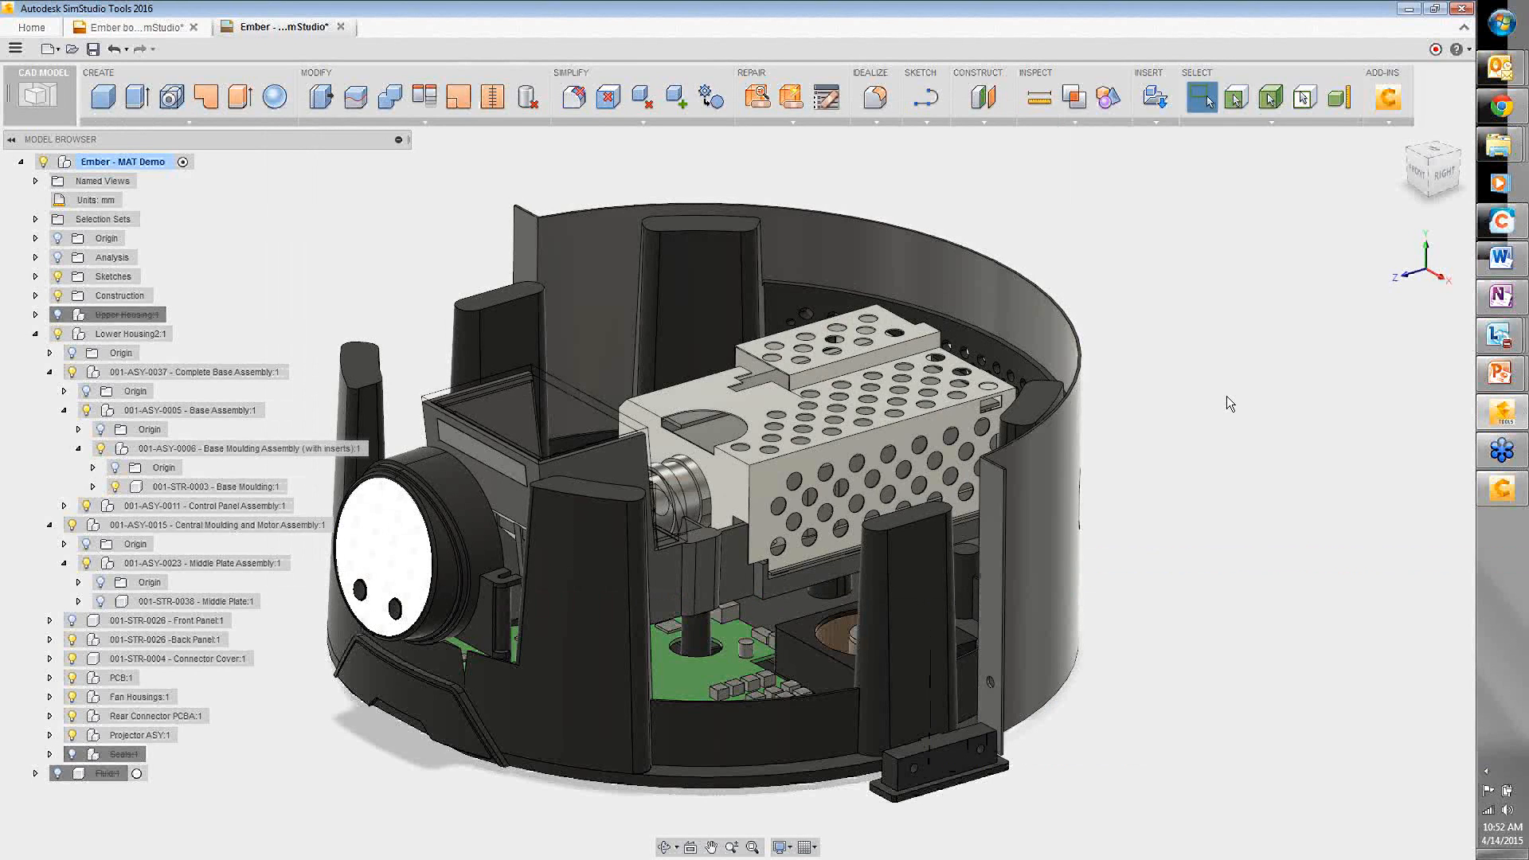
- Pan the Ember assembly view slightly right and down
{"action": "middle_click_drag", "start_coordinate": [1163, 513], "coordinate": [1230, 509]}
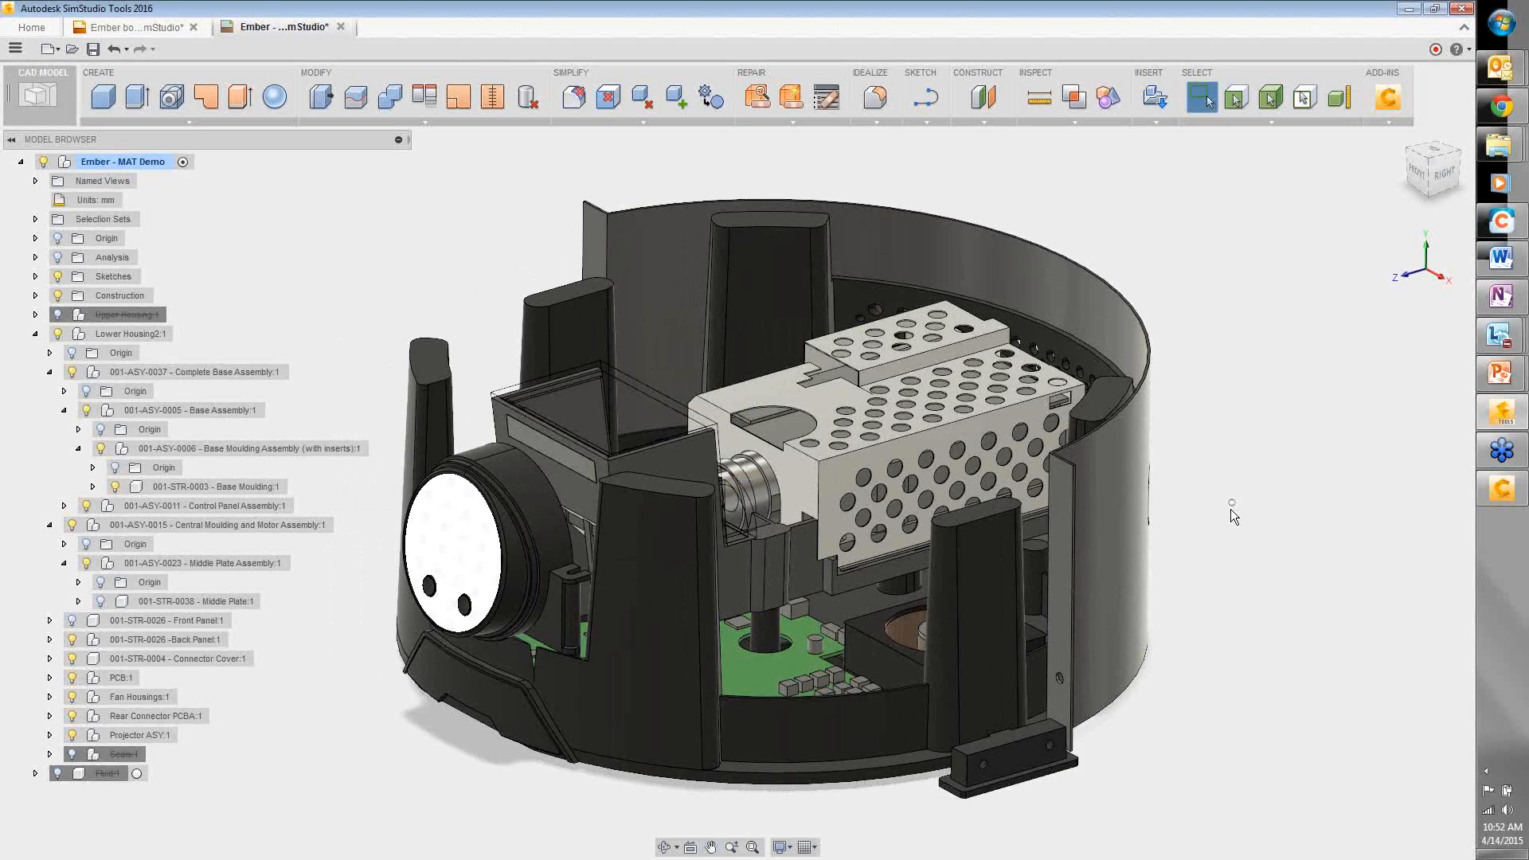